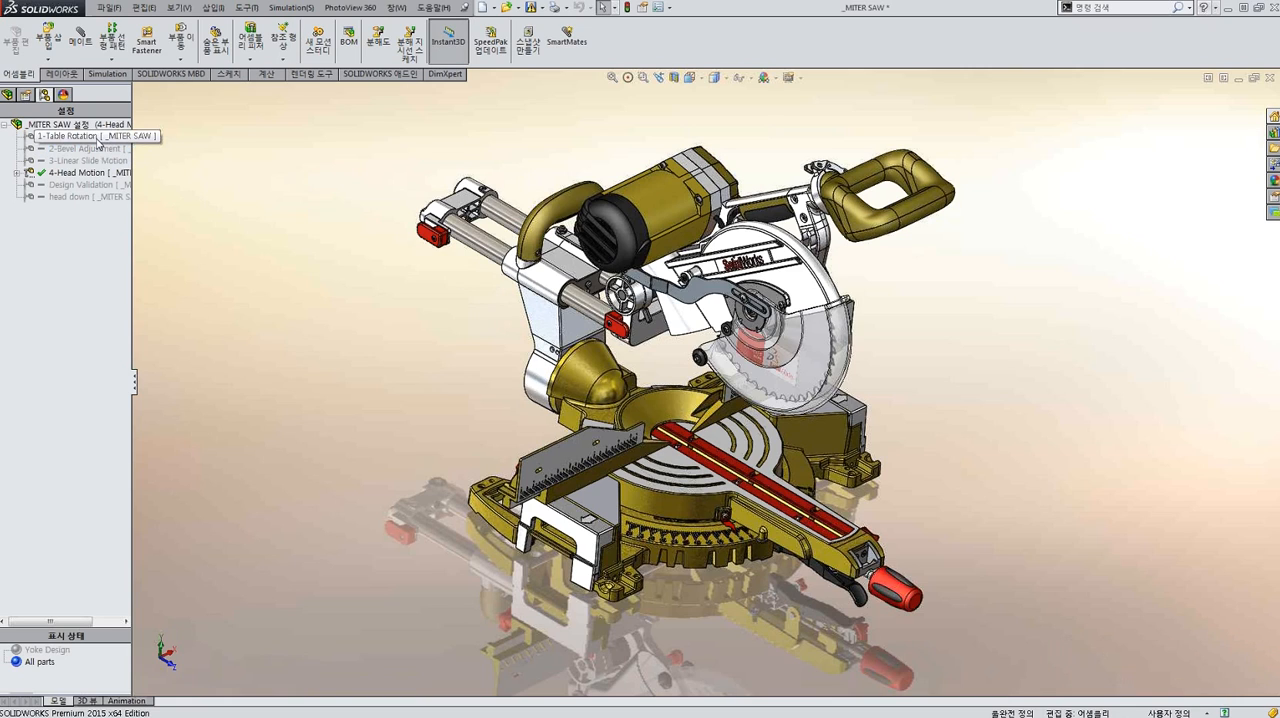
Activate the 1-Table Rotation and 2-Bevel Adjustment configurations in turn, moving the table and tilting the saw head.
double_click(97, 140)
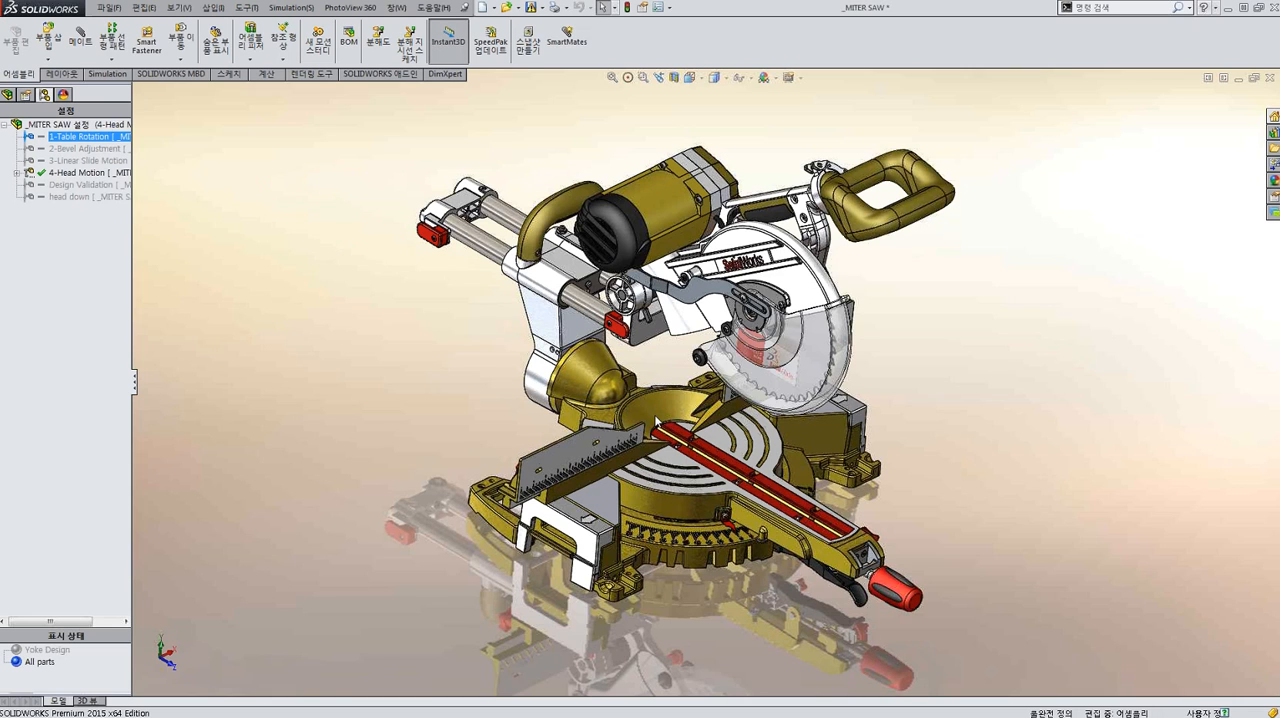
mouse_move(796, 537)
mouse_down()
mouse_move(711, 556)
mouse_move(762, 545)
mouse_move(210, 255)
mouse_move(111, 150)
mouse_up()
double_click(111, 151)
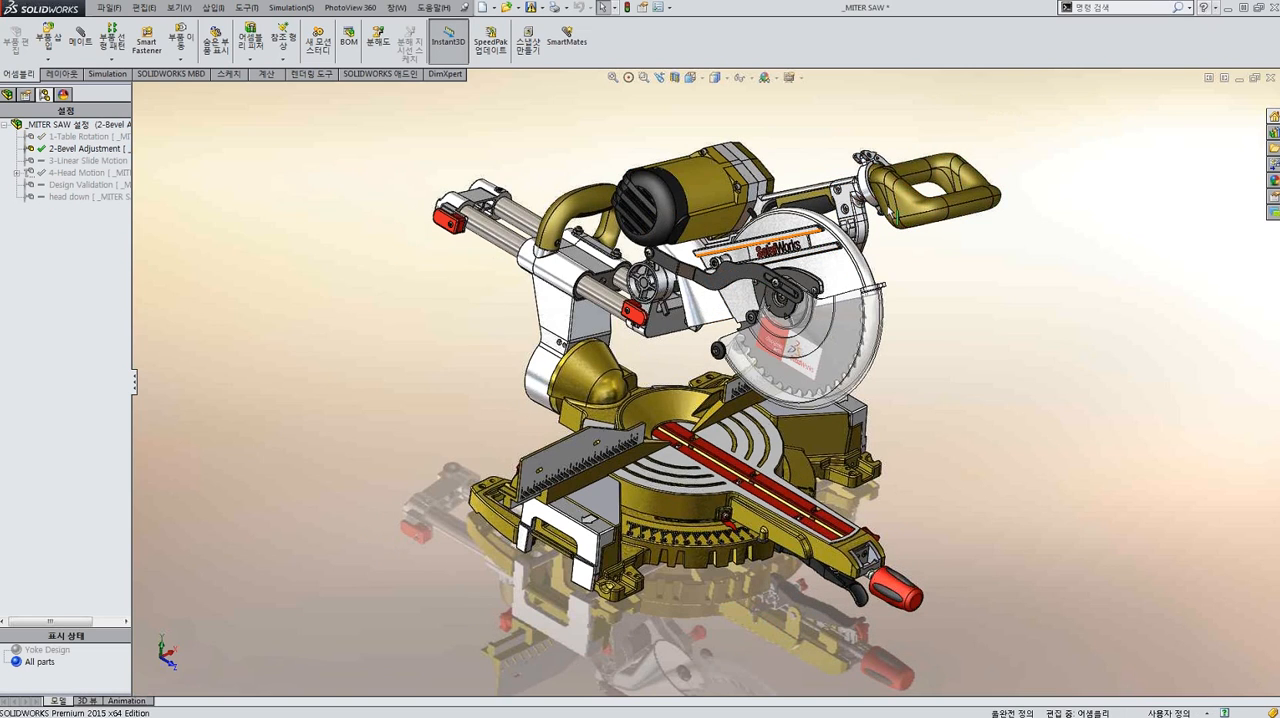
click(912, 200)
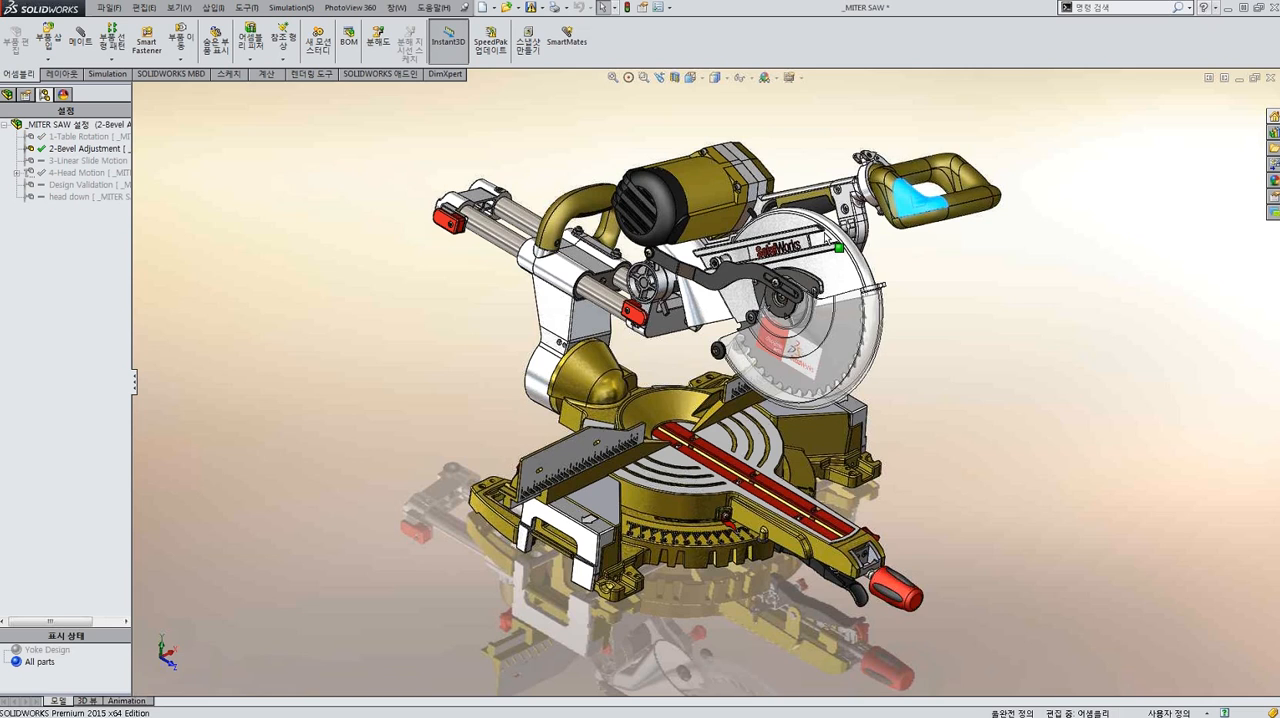
drag(826, 235, 491, 343)
Activate 3-Linear Slide Motion and slide the head along its rails, and with 4-Head Motion active lower the saw head by its handle.
double_click(100, 161)
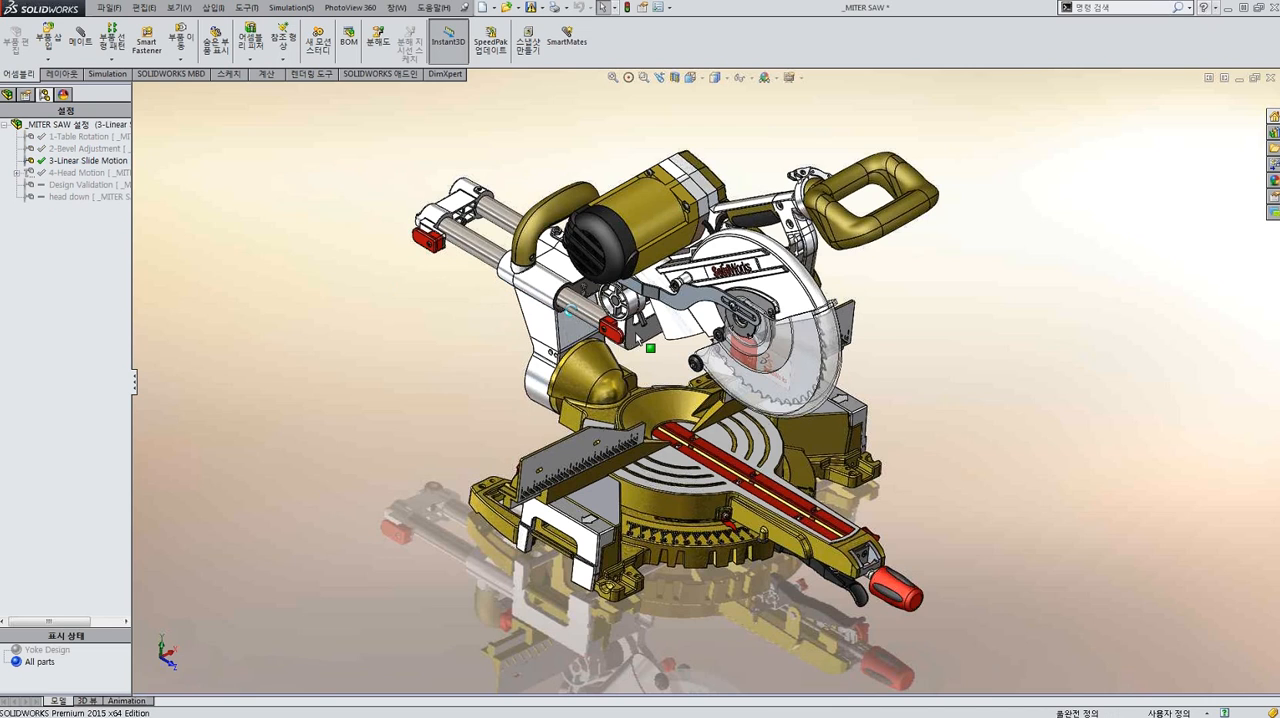
mouse_move(636, 335)
mouse_down()
mouse_move(652, 340)
mouse_move(602, 311)
mouse_move(627, 329)
mouse_move(617, 325)
mouse_up()
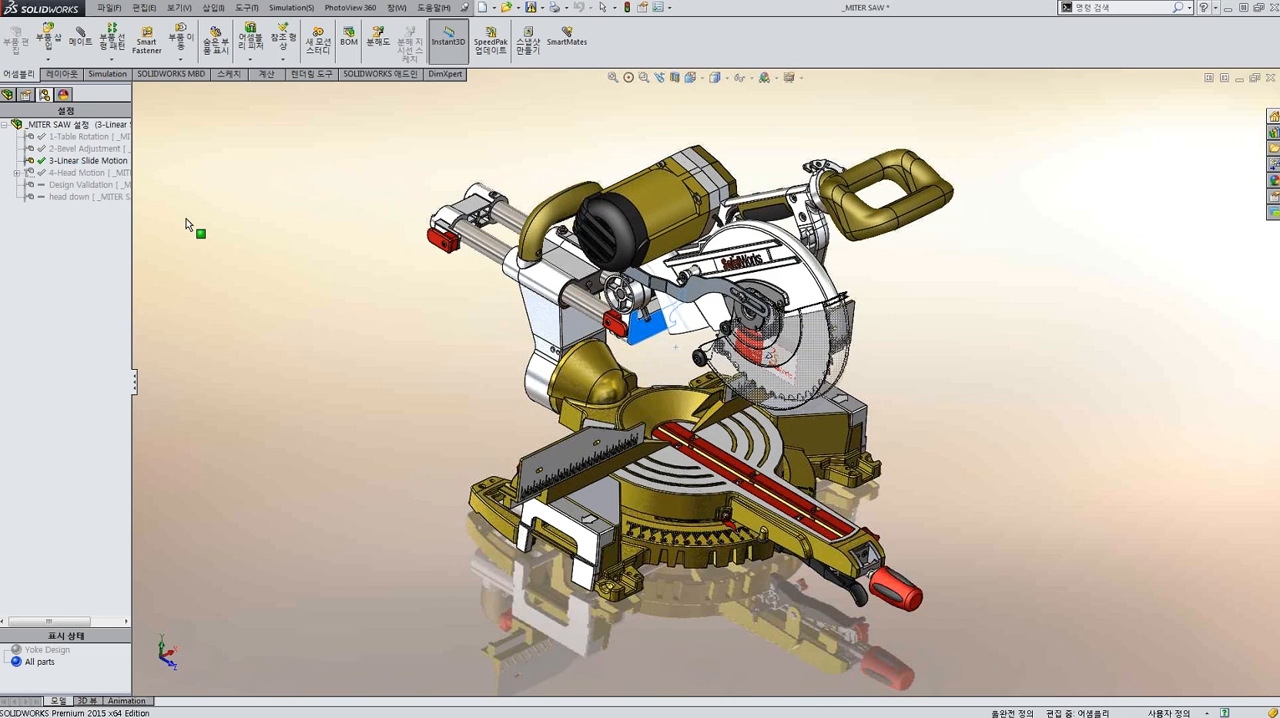
double_click(100, 173)
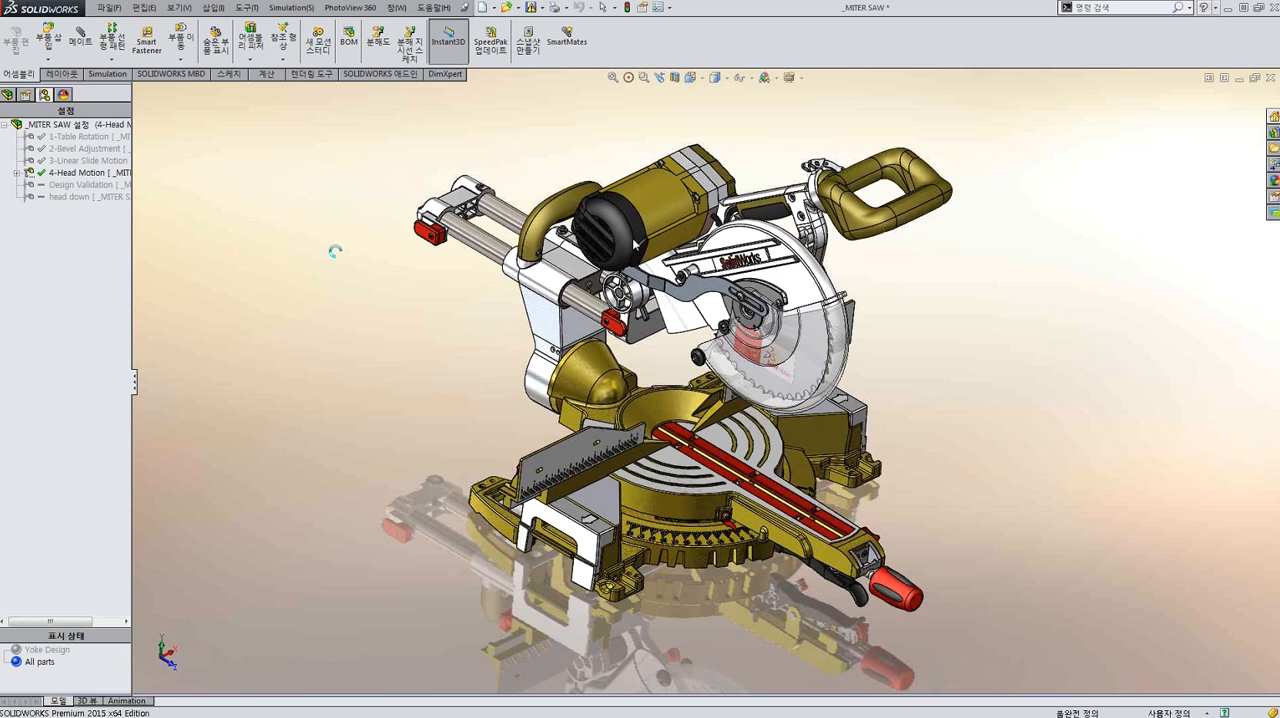
drag(914, 204, 883, 302)
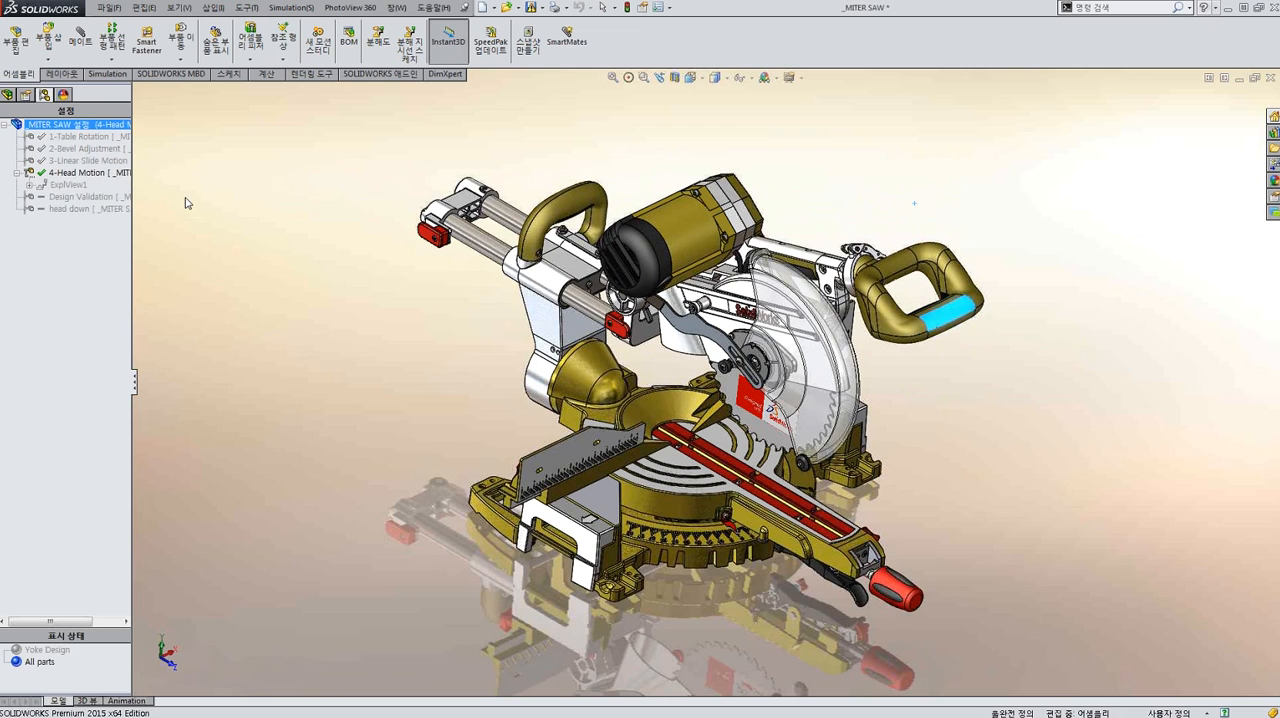
Explode the miter saw using the ExplView1 exploded view of the 4-Head Motion configuration.
click(68, 185)
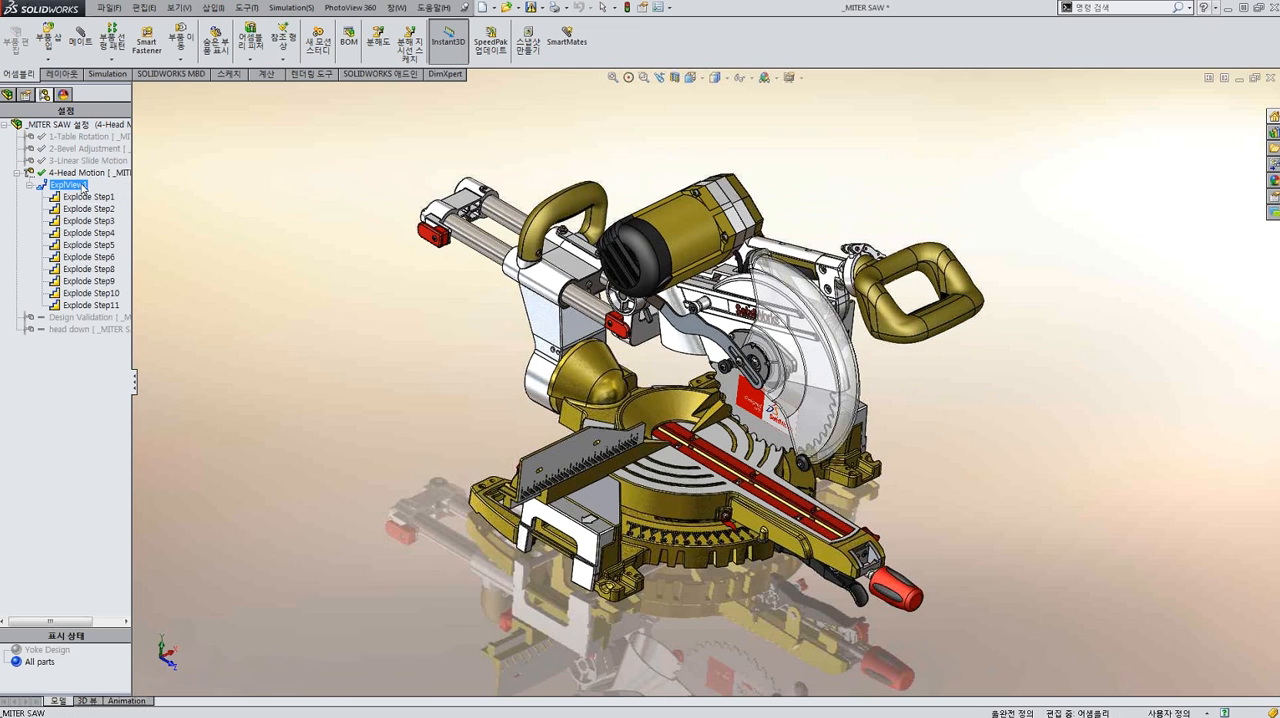
scroll(700, 372, up, 5)
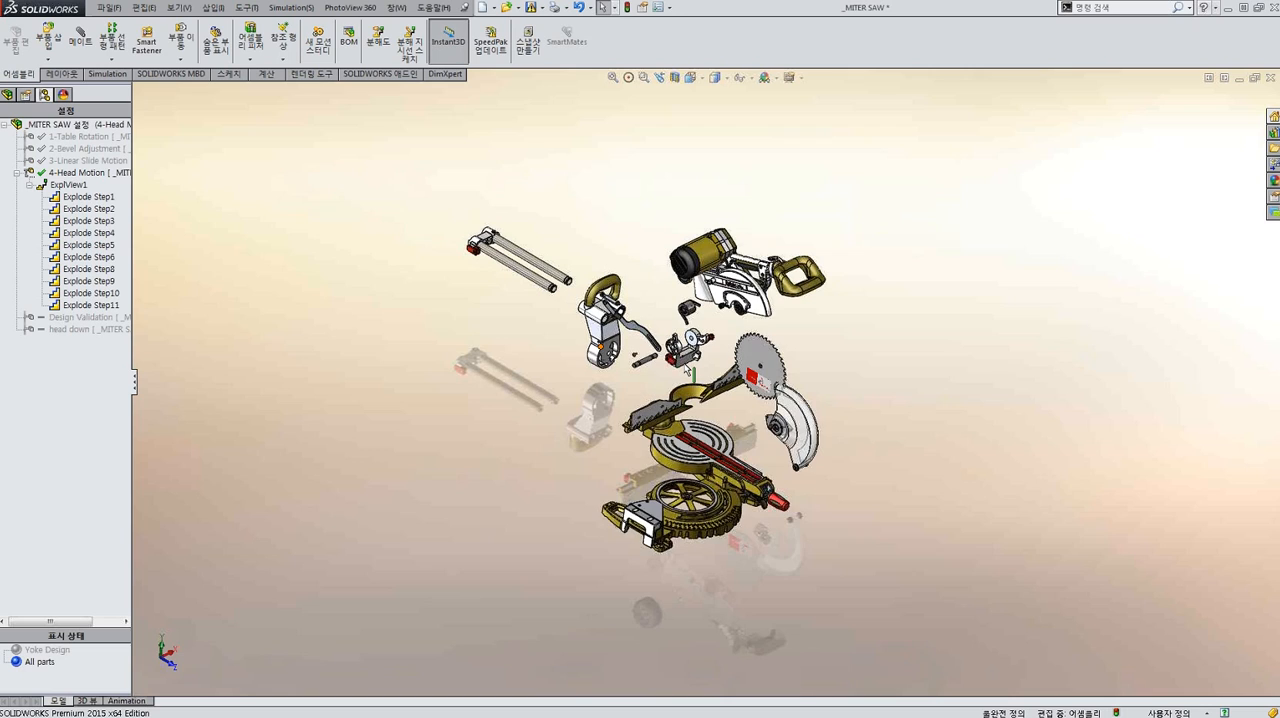
scroll(684, 362, down, 1)
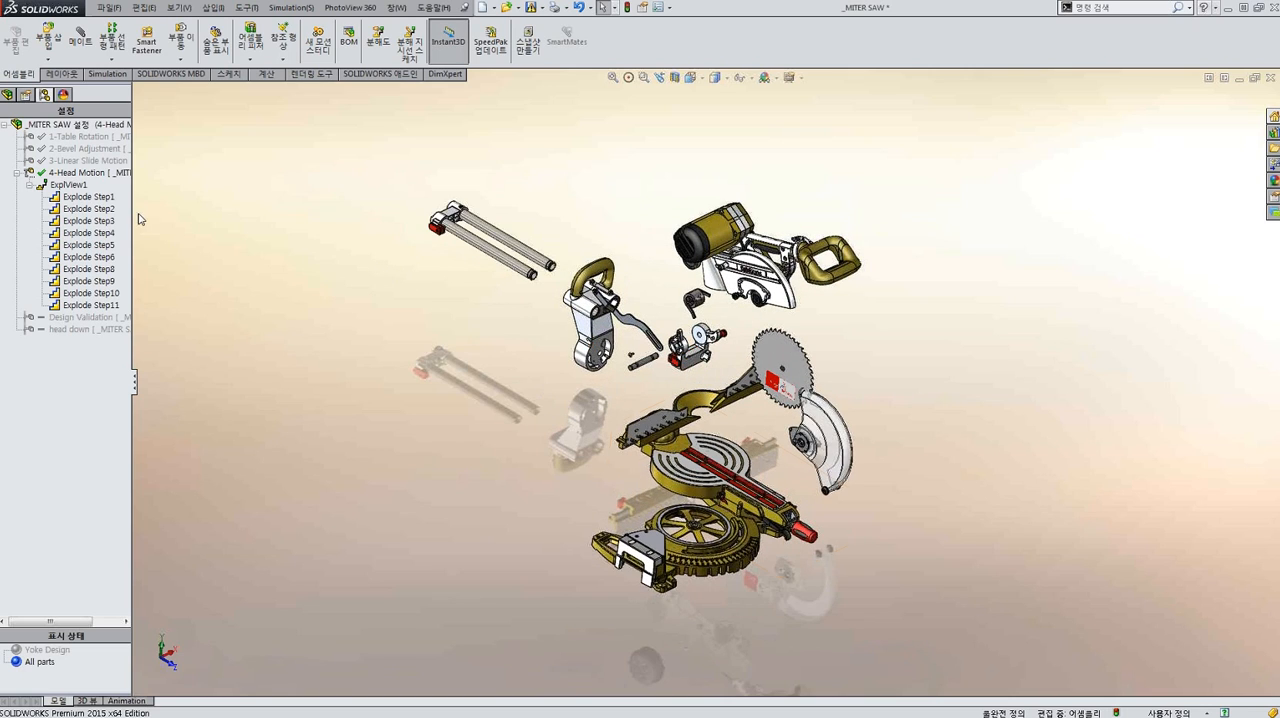
Play the animated collapse of ExplView1, look at the options for saving the animation to file, and leave without saving.
right_click(76, 186)
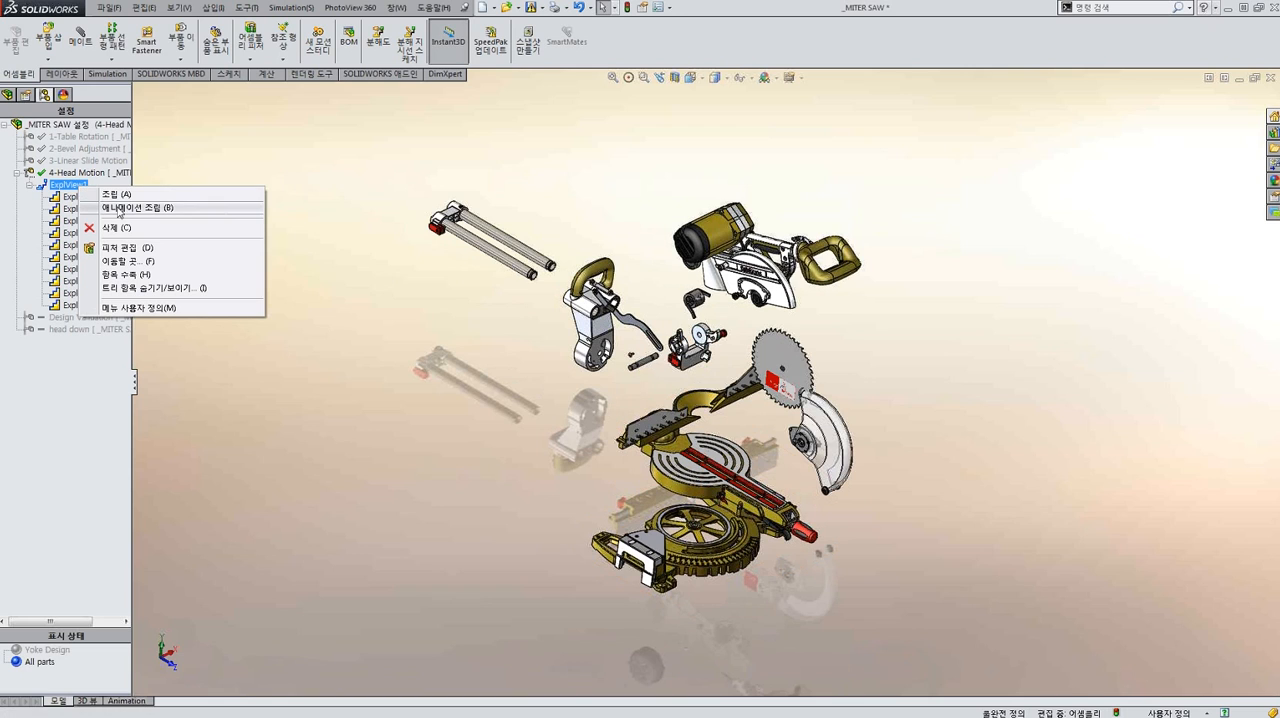
click(118, 209)
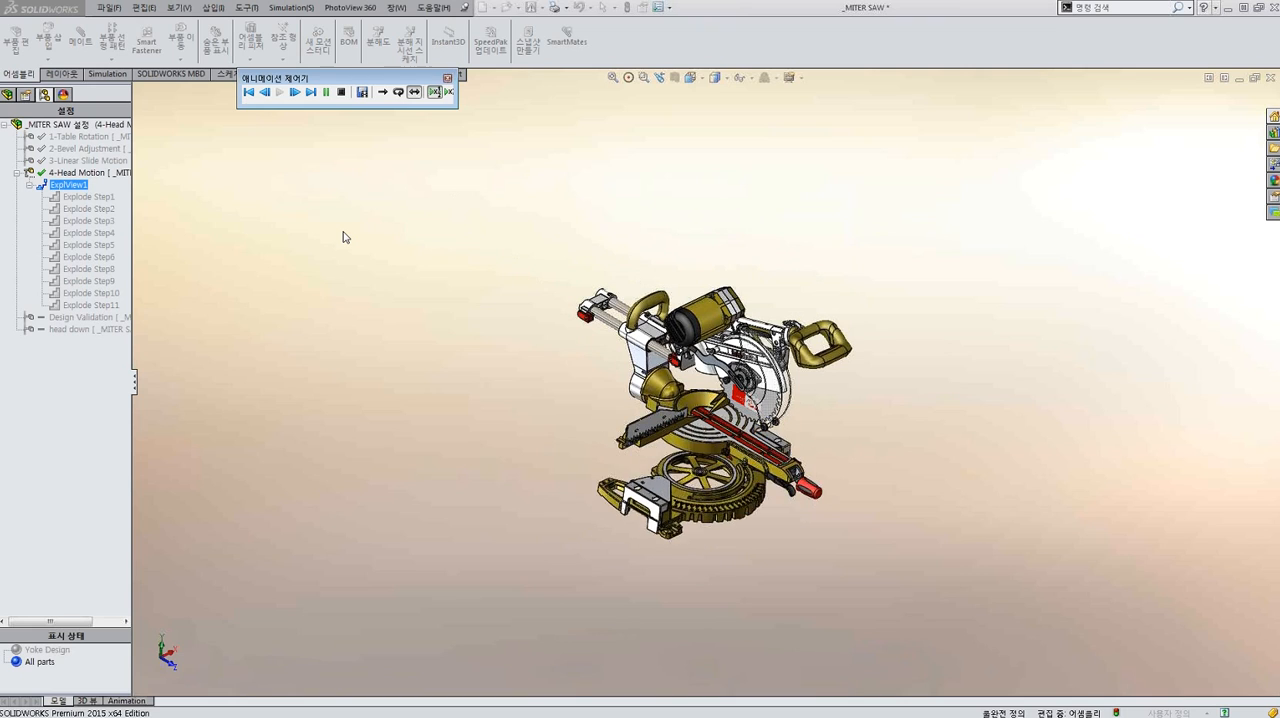
click(362, 92)
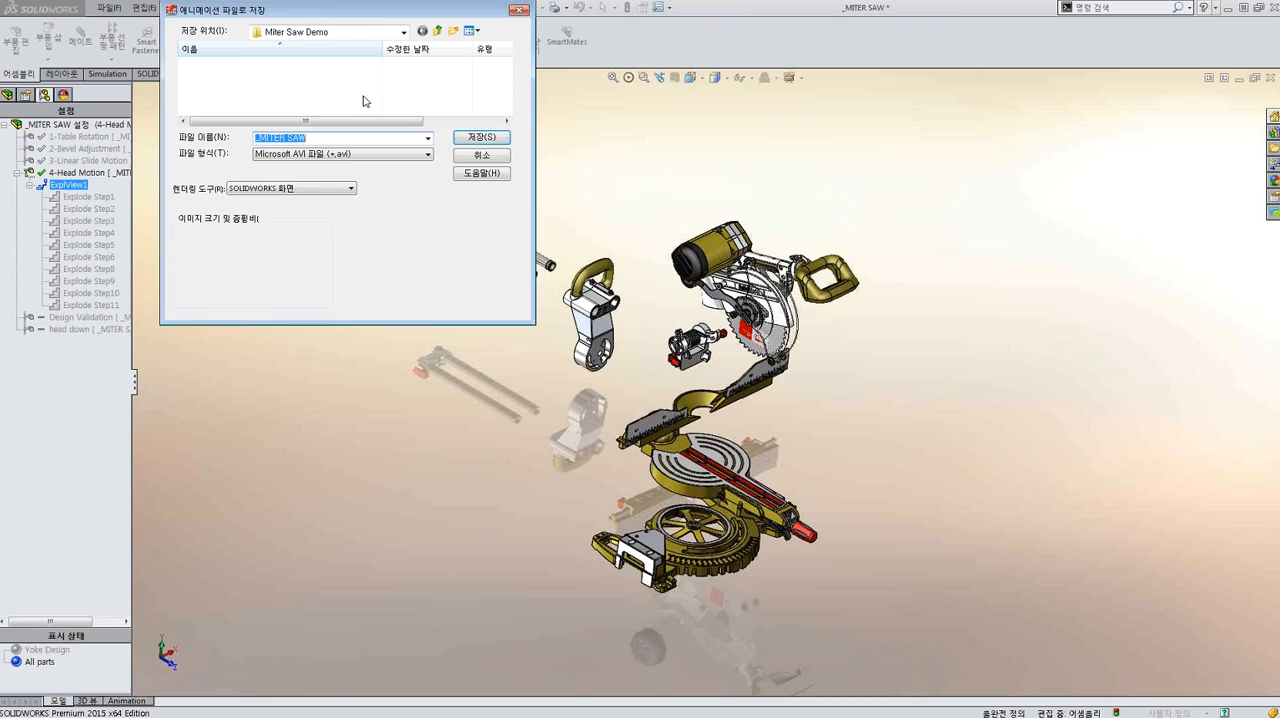
click(531, 76)
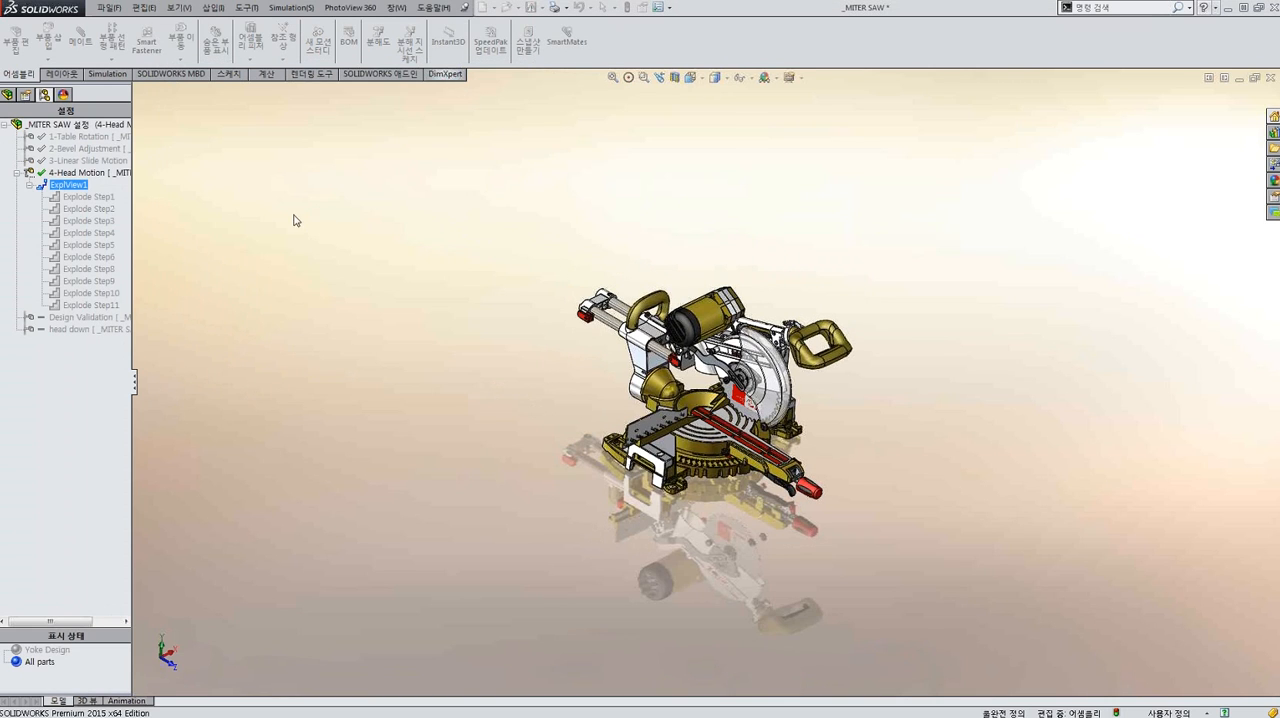
Collapse the ExplView1 exploded view back to the assembled miter saw.
double_click(80, 190)
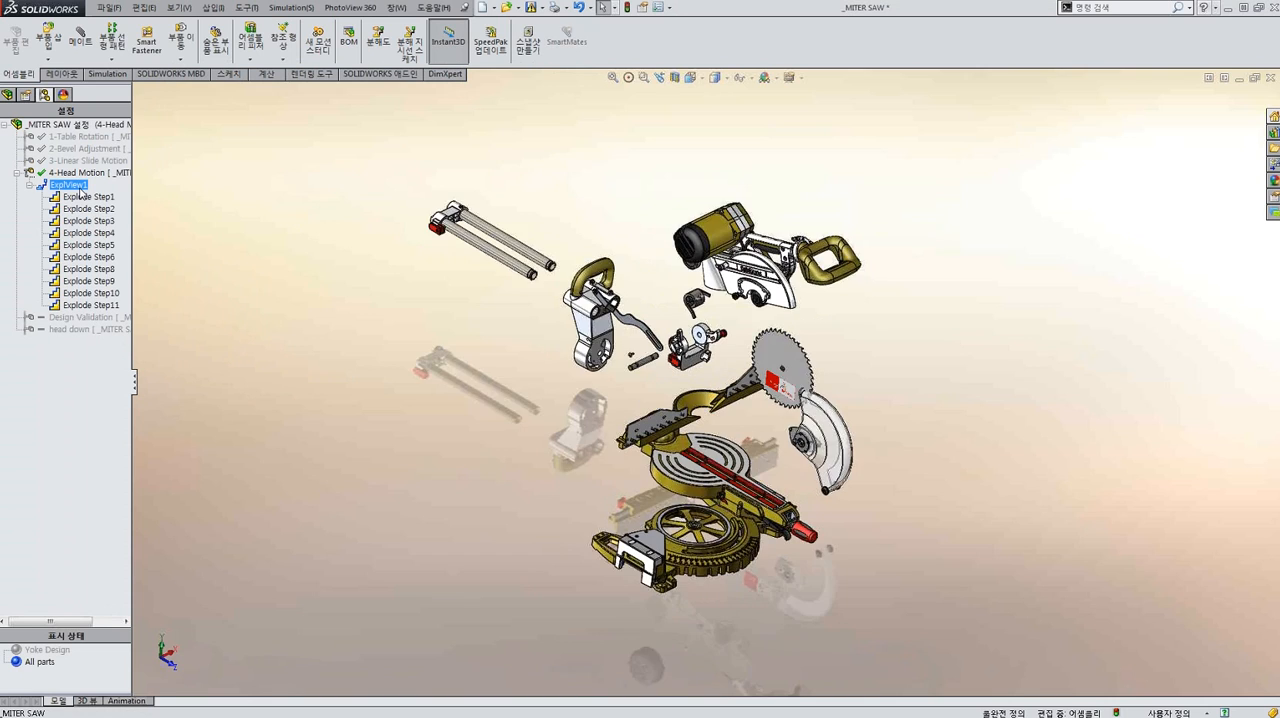
click(344, 208)
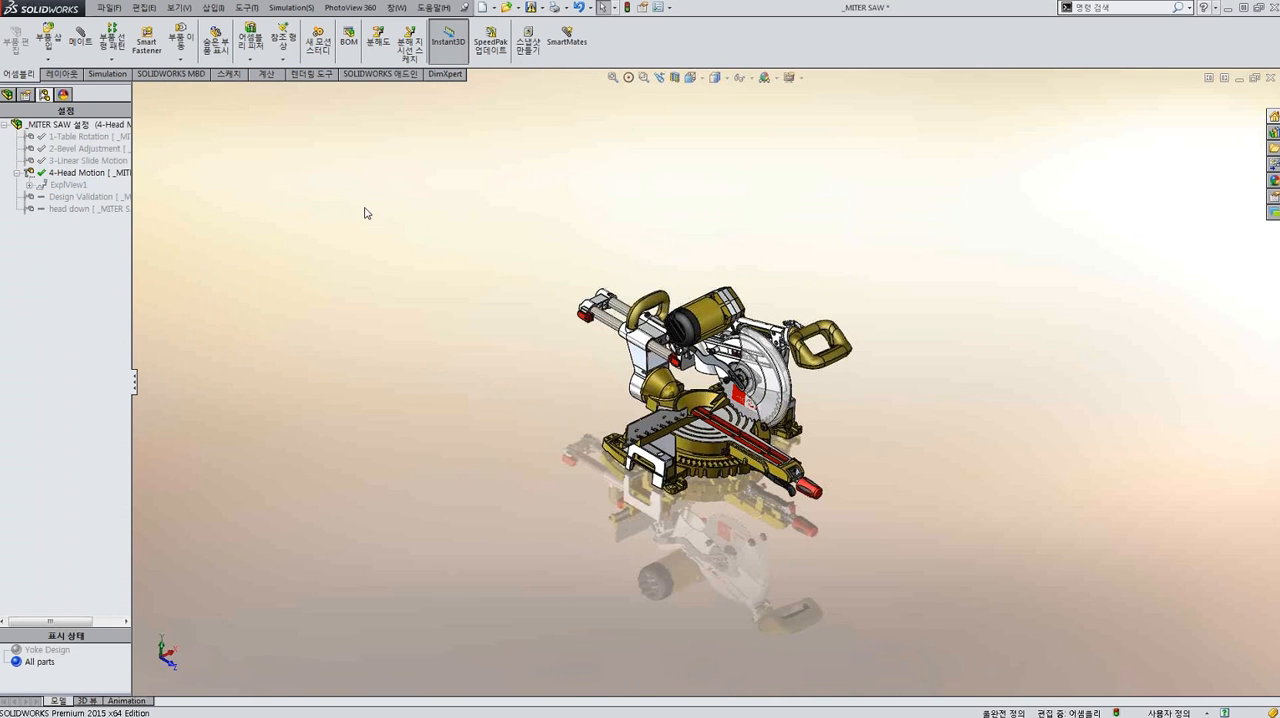
Switch the assembly to the Yoke Design display state.
middle_drag(590, 289, 577, 285)
scroll(728, 362, down, 5)
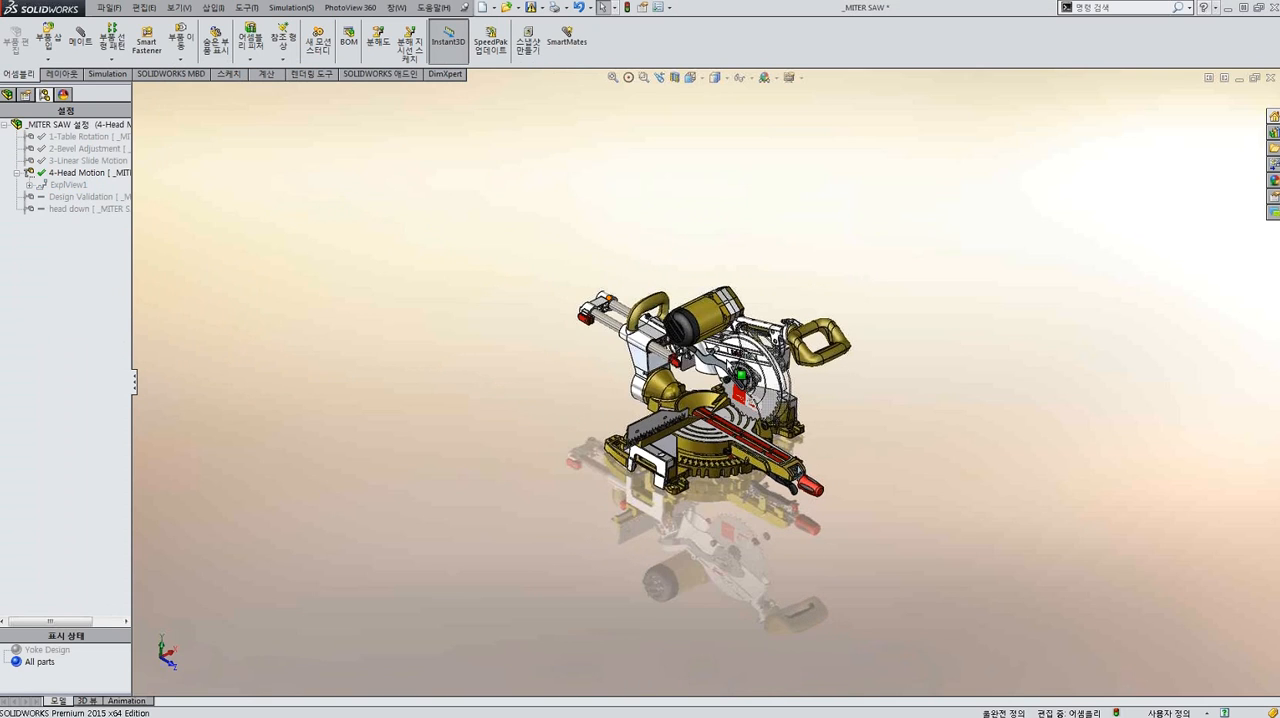
scroll(728, 365, down, 2)
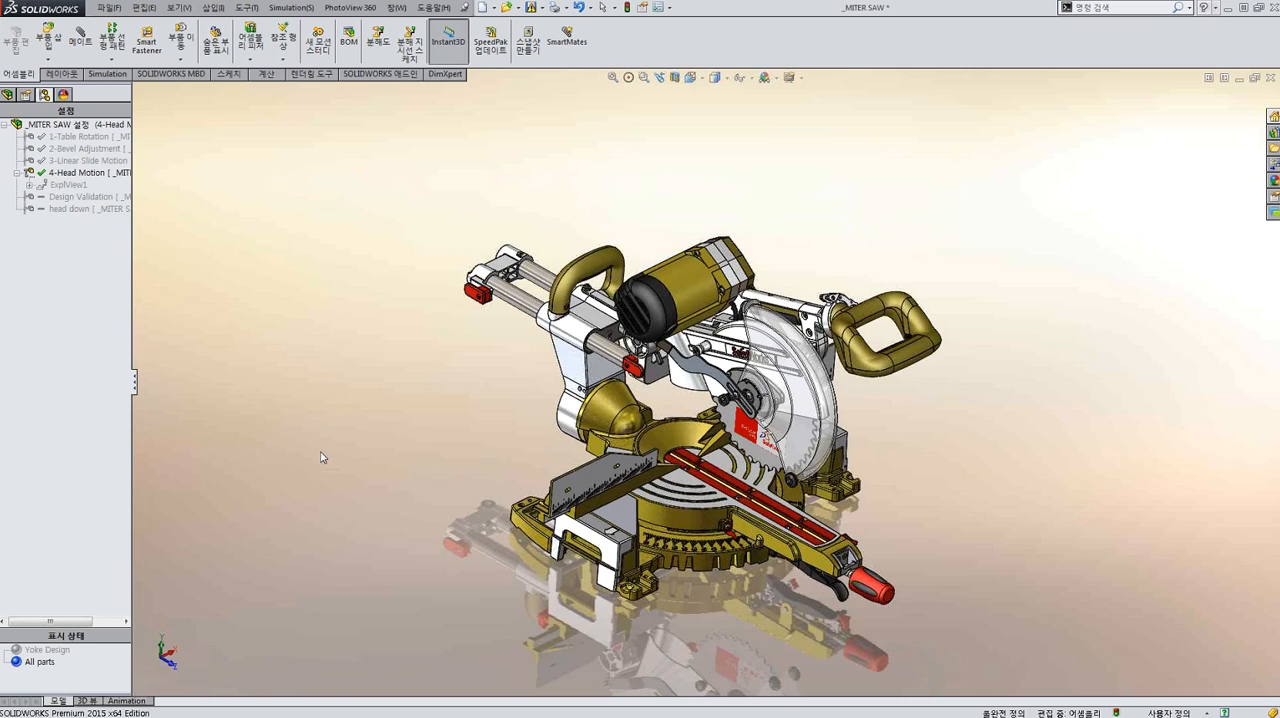
click(66, 652)
double_click(66, 652)
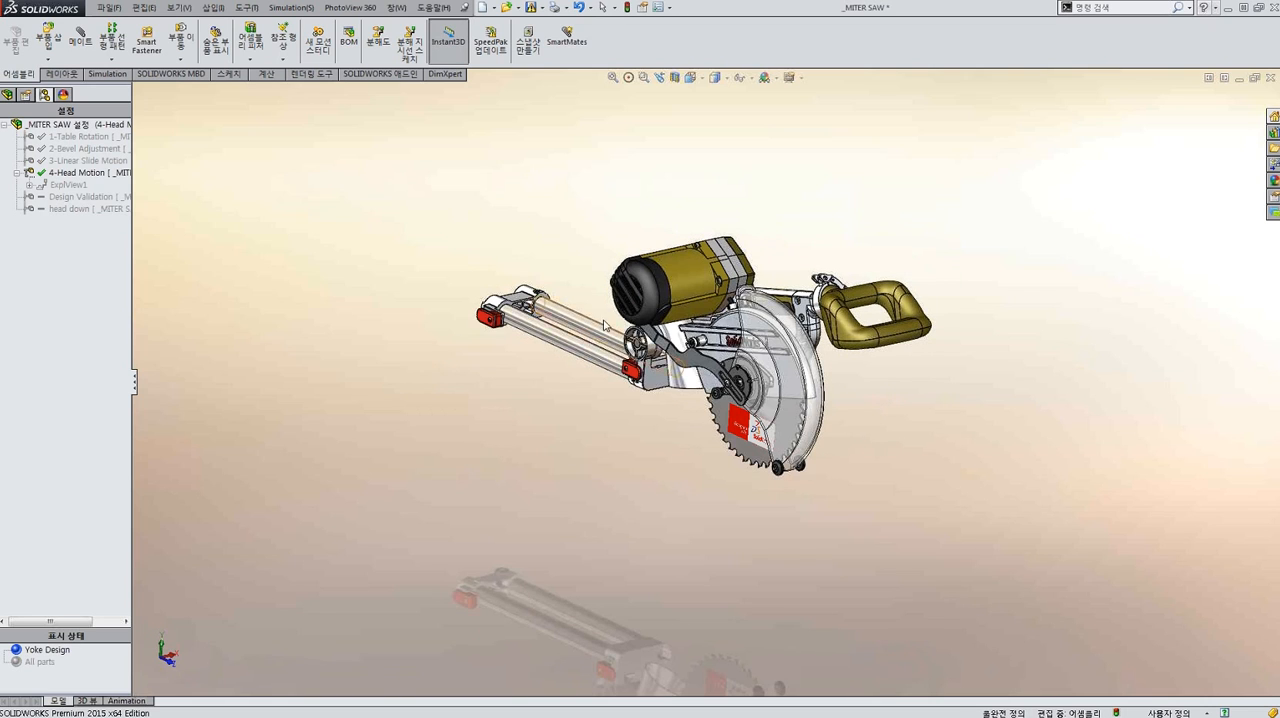
Delete only the HEAD YOKE part between the slide rails and the blade head, together with its dependent mates.
scroll(686, 343, down, 2)
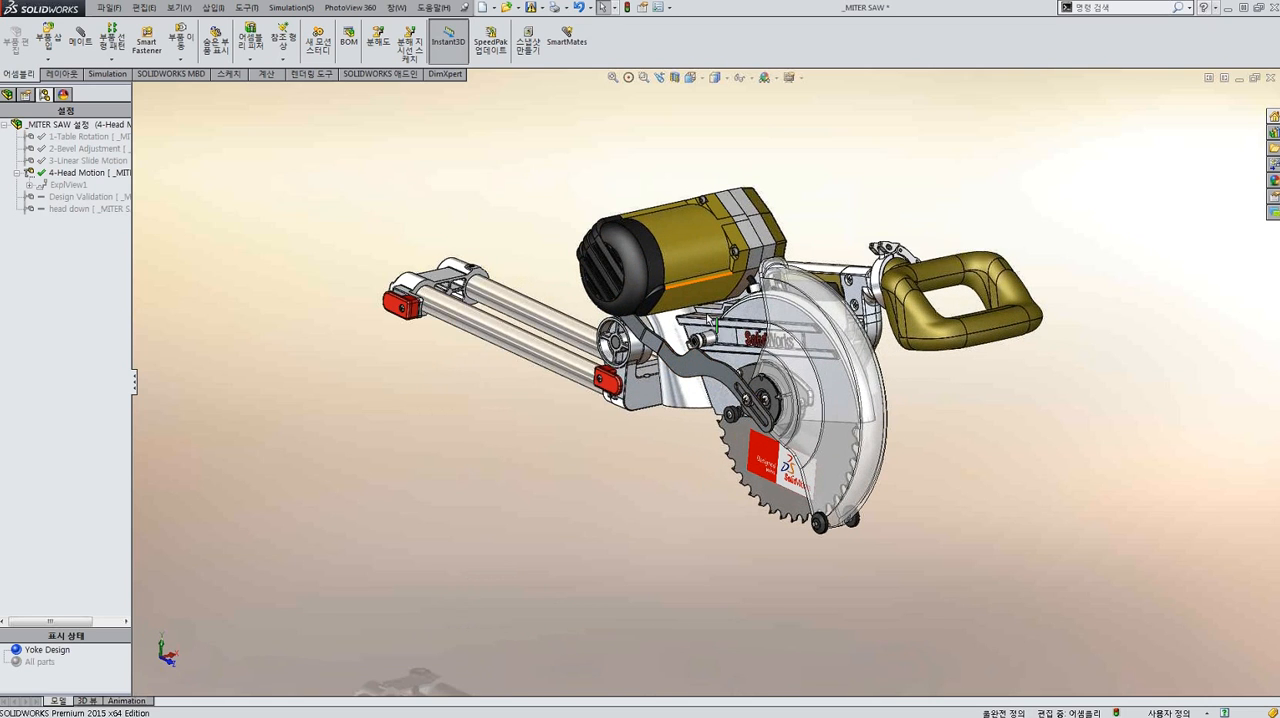
middle_drag(707, 316, 613, 475)
scroll(646, 400, down, 1)
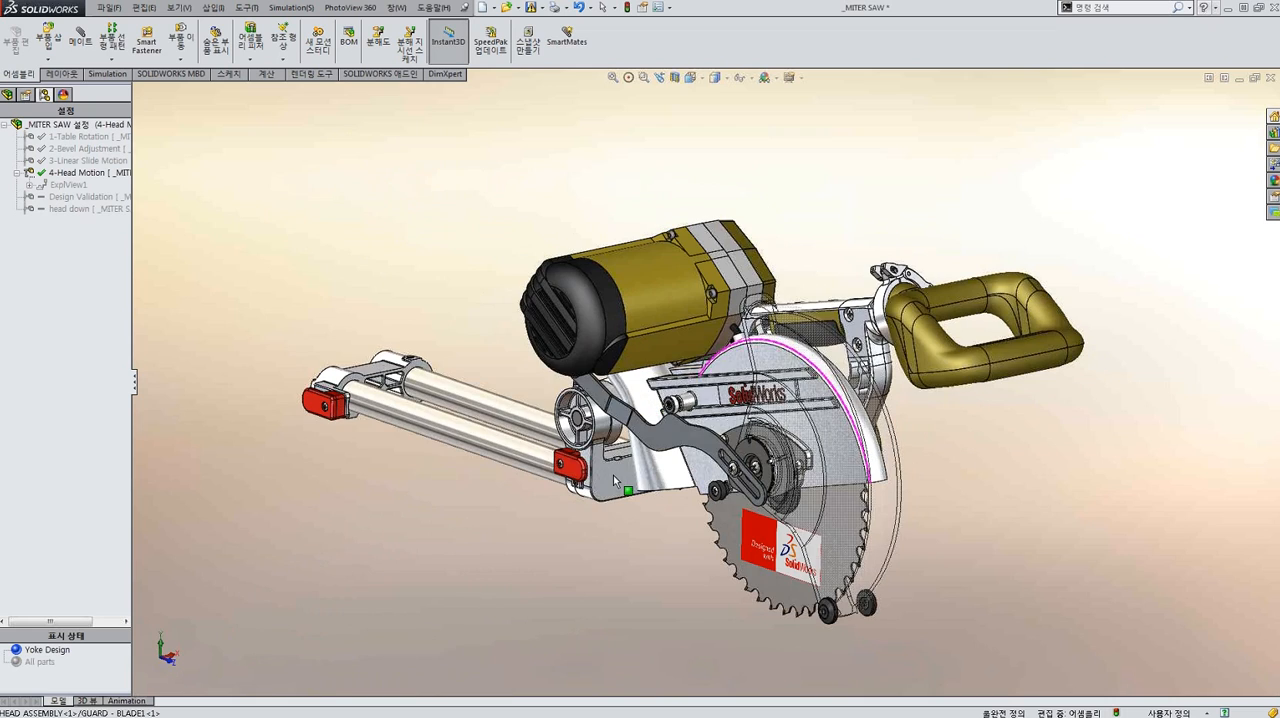
click(613, 475)
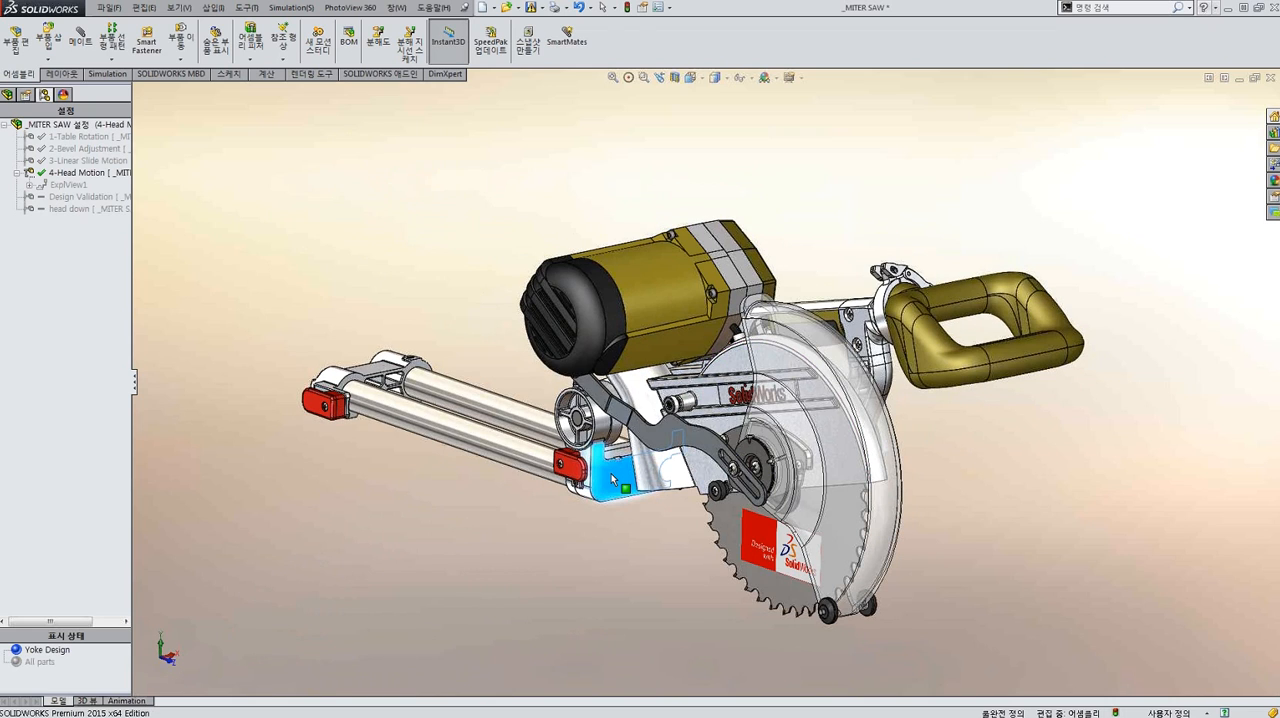
key(Delete)
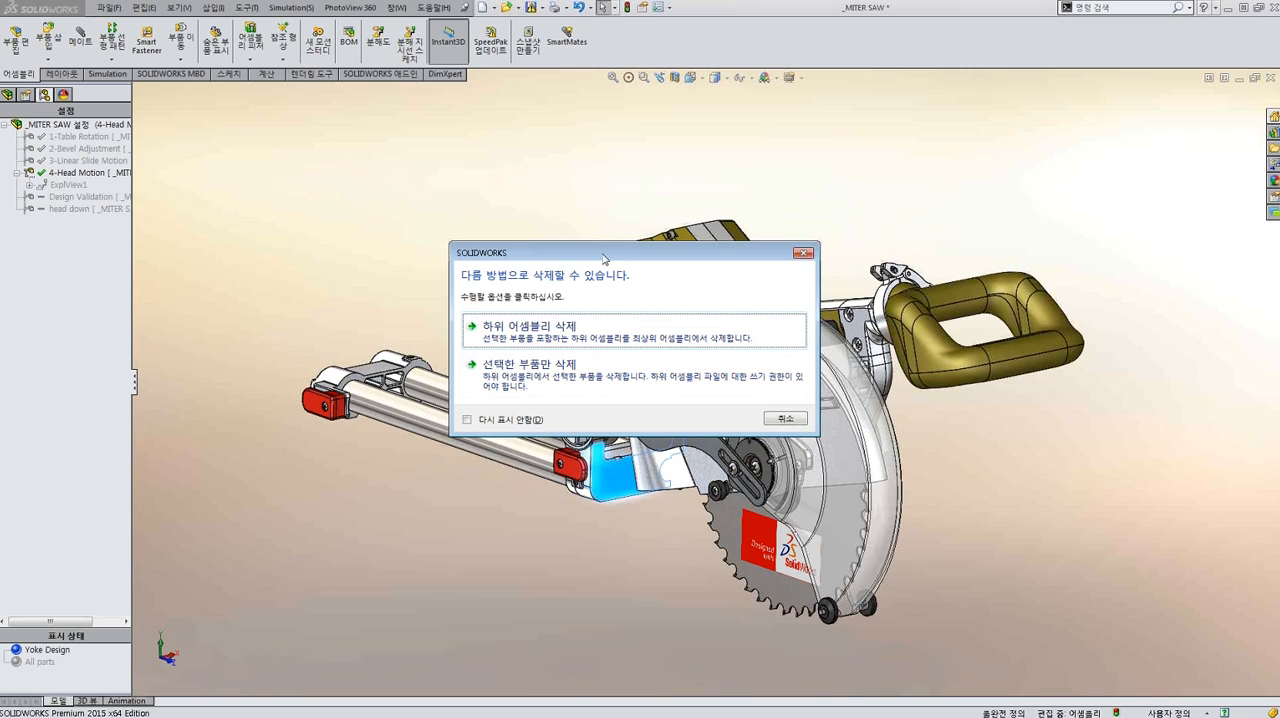
drag(604, 258, 582, 222)
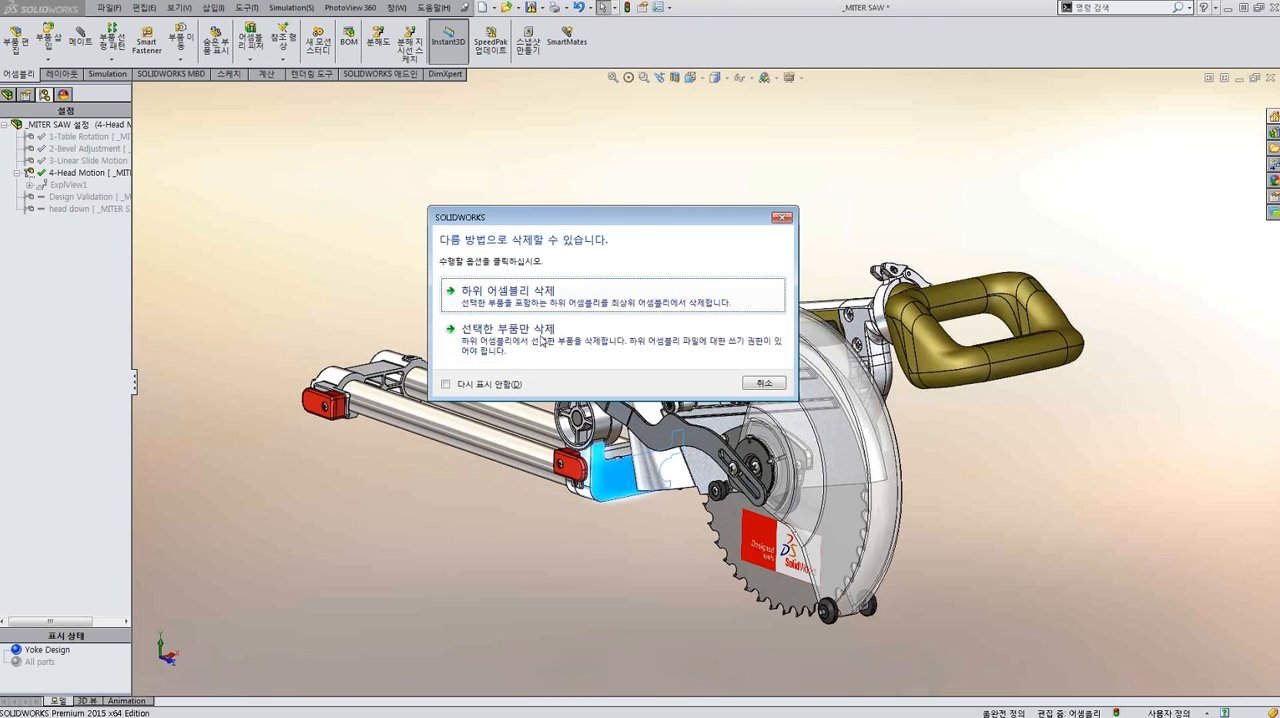
click(530, 294)
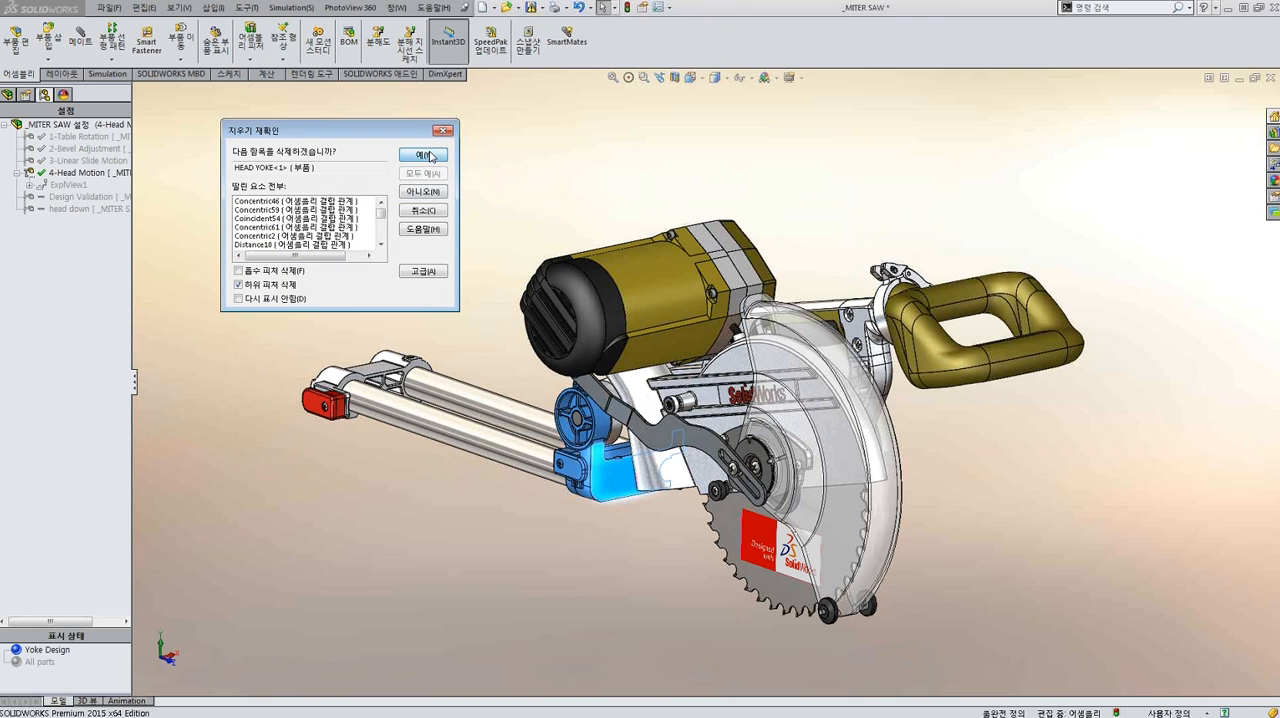
key(Return)
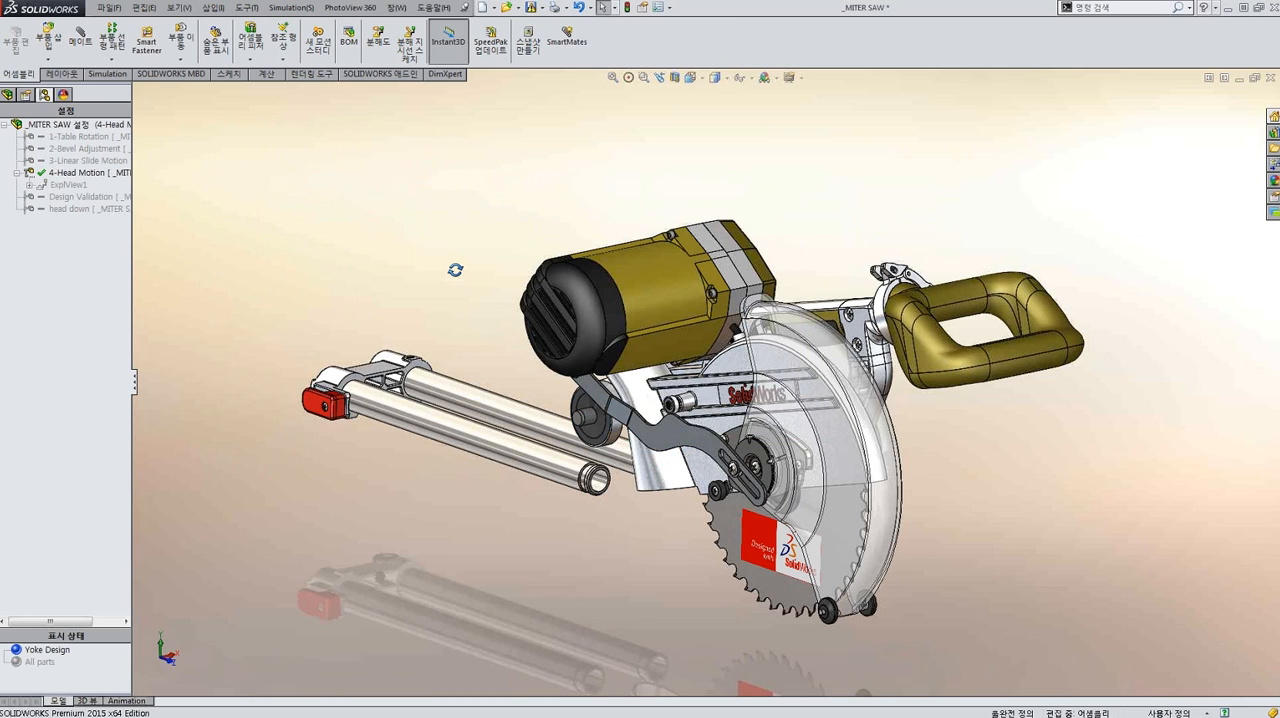
Create a new, empty part document.
middle_drag(467, 277, 431, 272)
scroll(431, 272, up, 2)
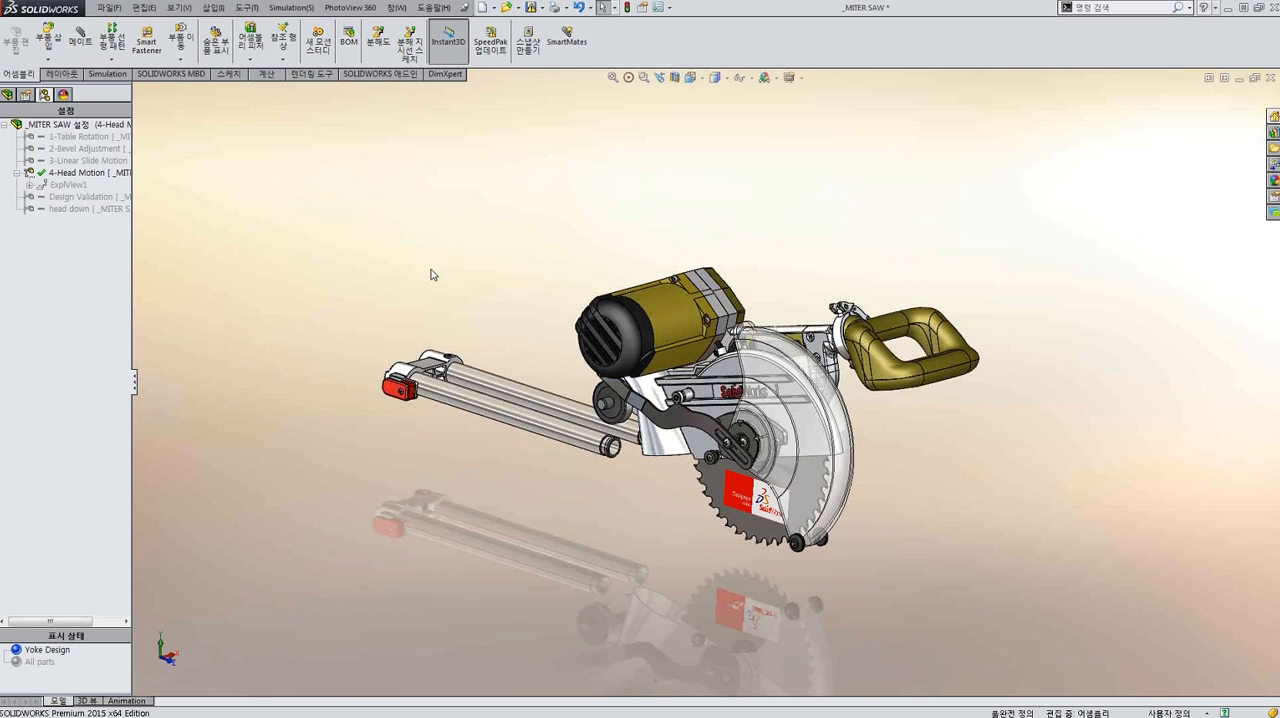
scroll(431, 272, down, 1)
key(ctrl+n)
click(425, 327)
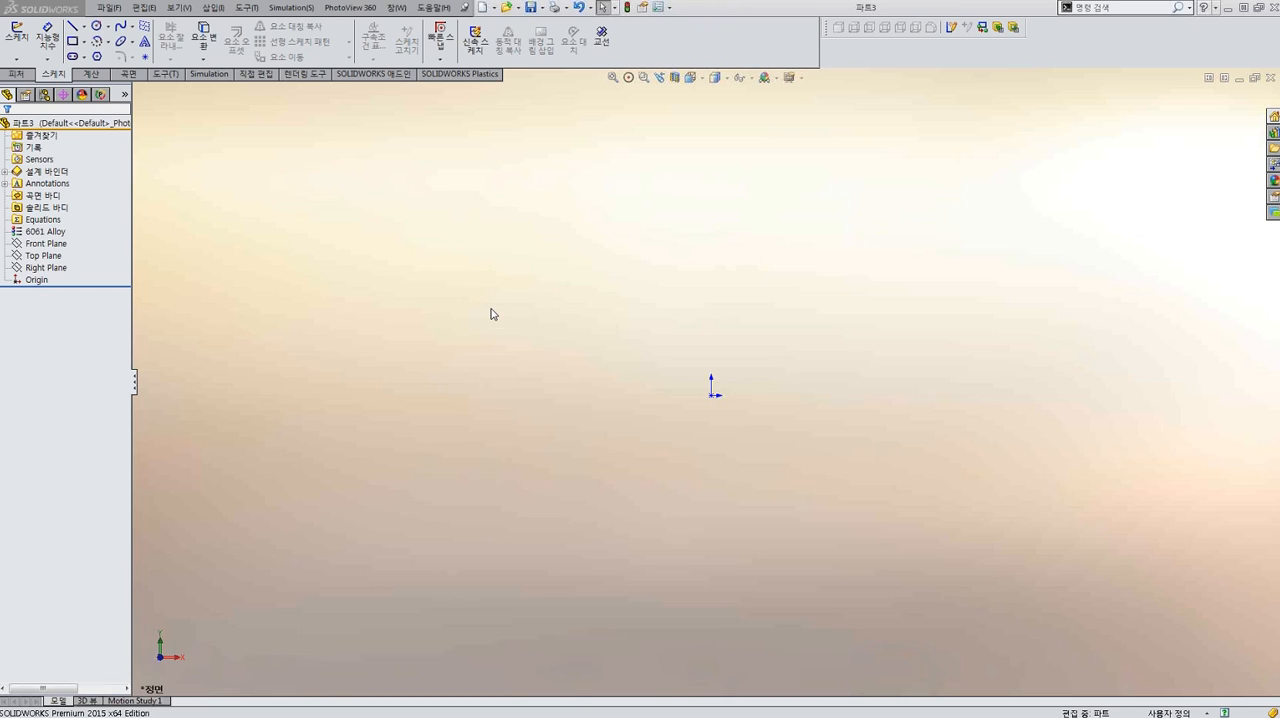
mouse_move(730, 714)
mouse_move(1001, 709)
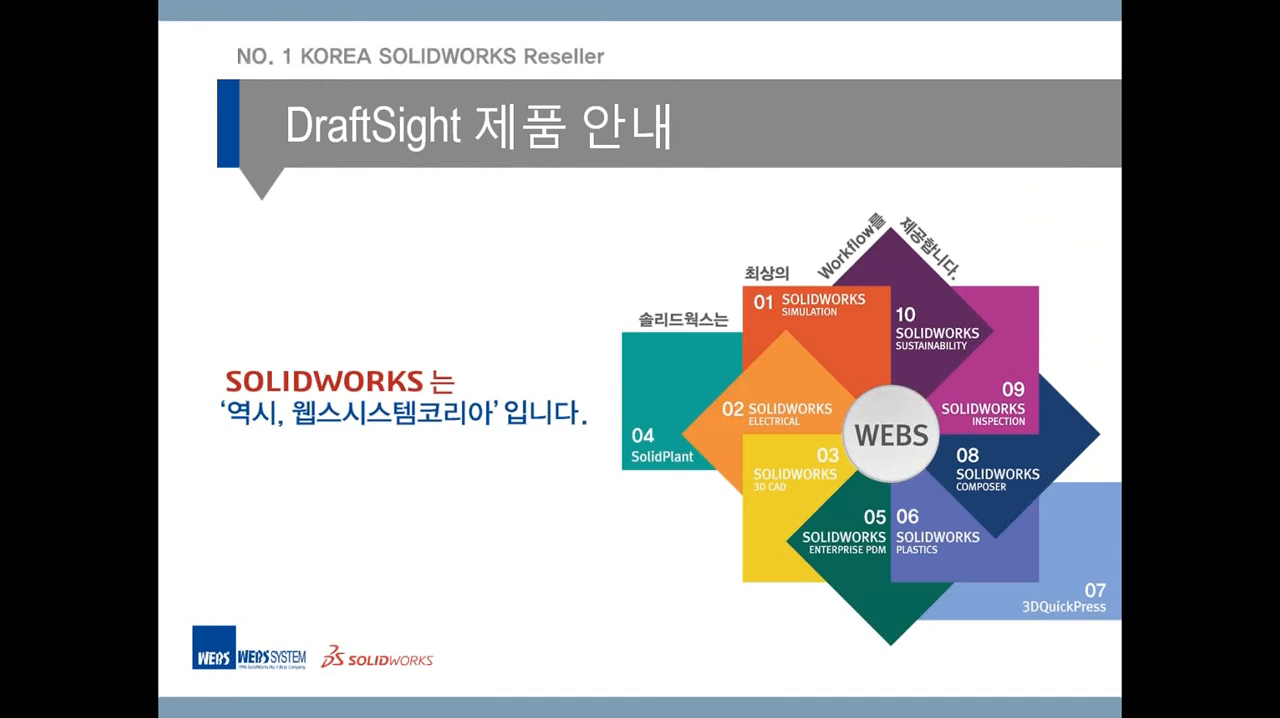
key(Right)
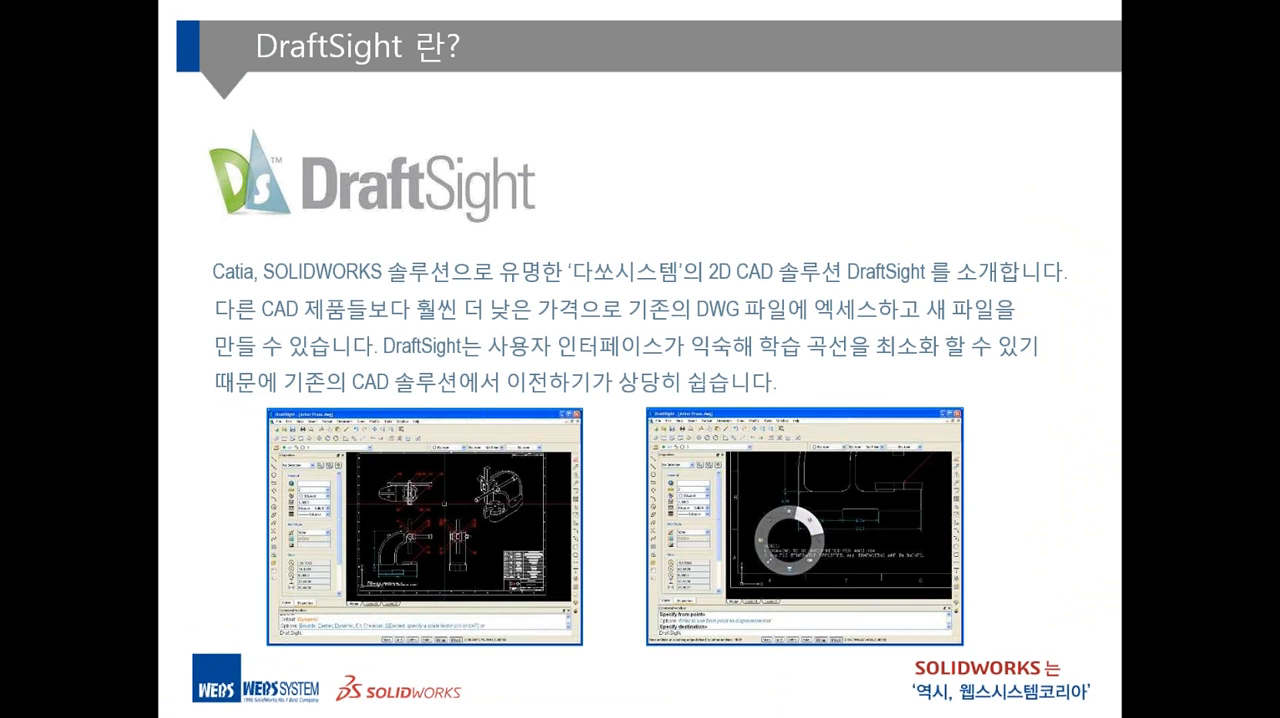
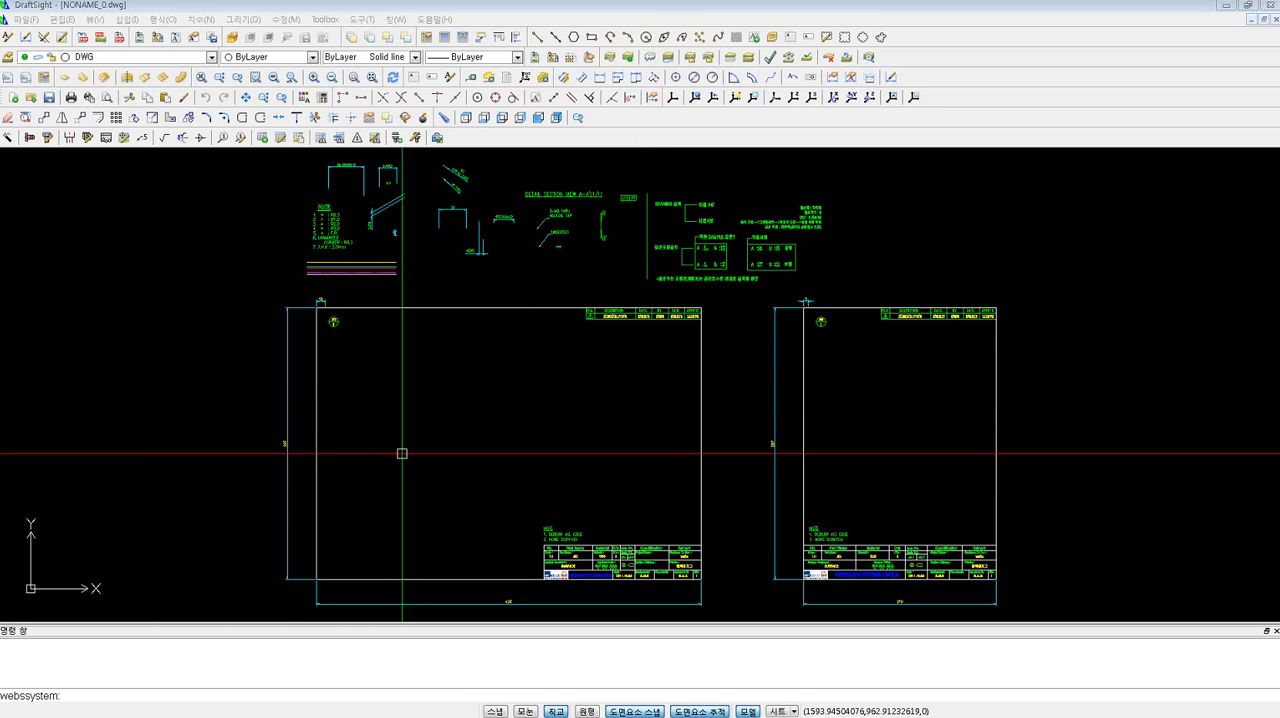
click(163, 225)
click(100, 188)
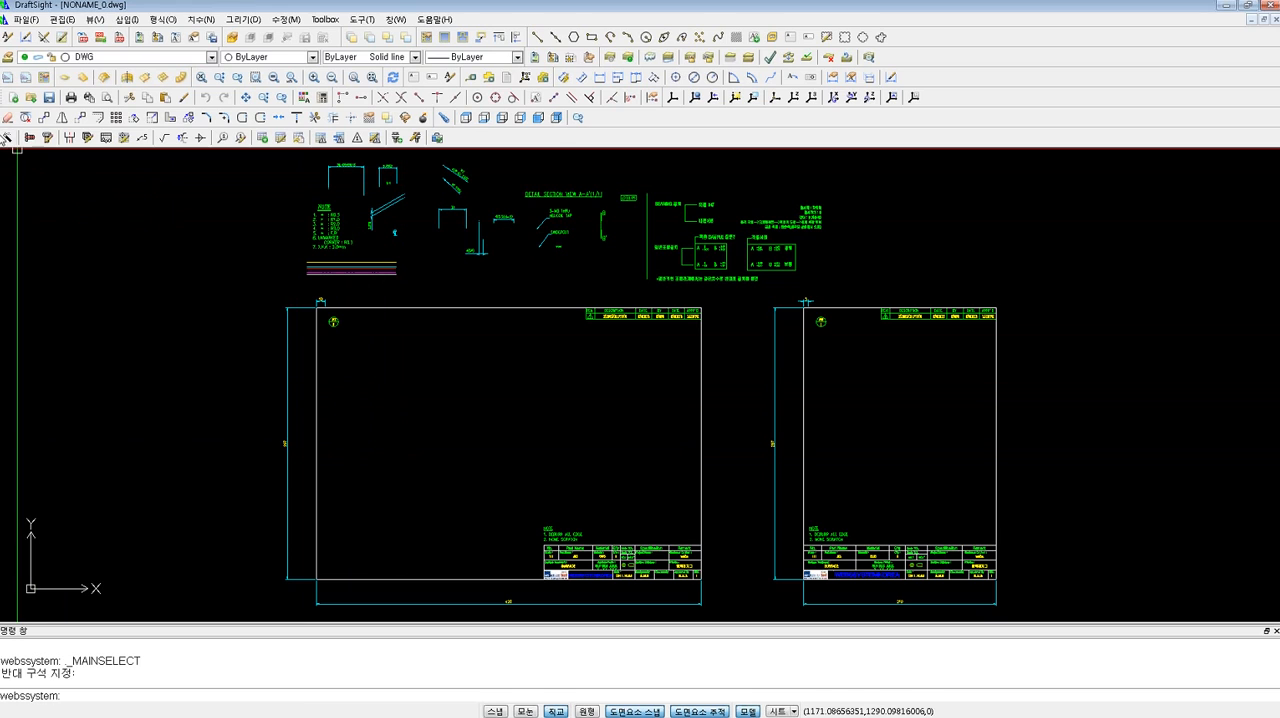
mouse_move(4, 97)
mouse_down()
mouse_move(40, 205)
mouse_move(140, 190)
mouse_move(1182, 207)
mouse_move(655, 208)
mouse_move(220, 156)
mouse_move(13, 99)
mouse_up()
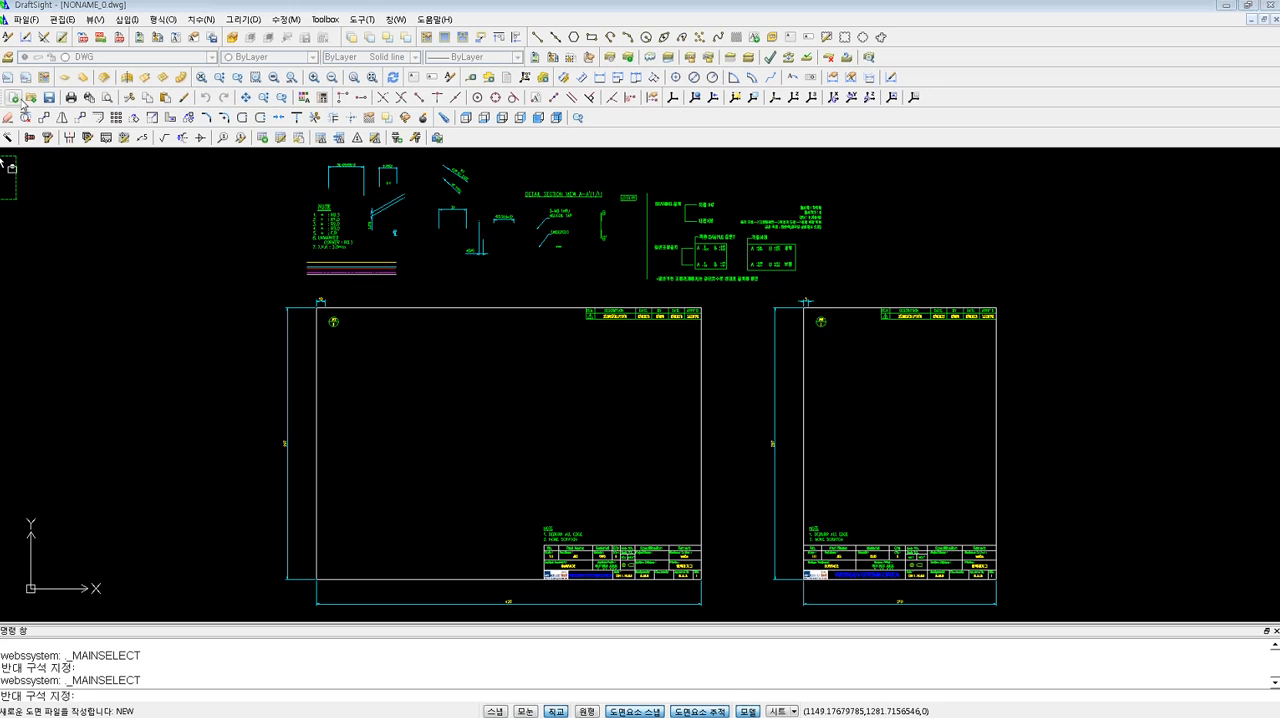
click(193, 248)
Toggle the position lock for floating toolbars.
right_click(985, 85)
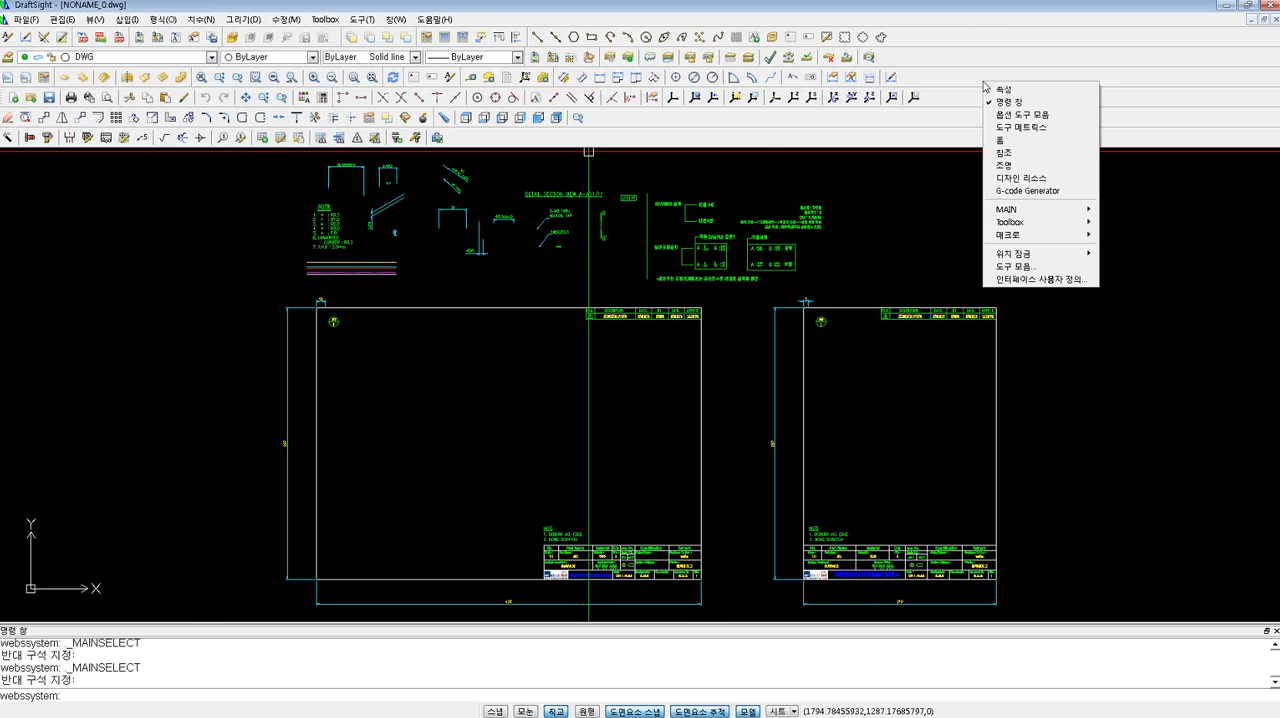
mouse_move(1036, 212)
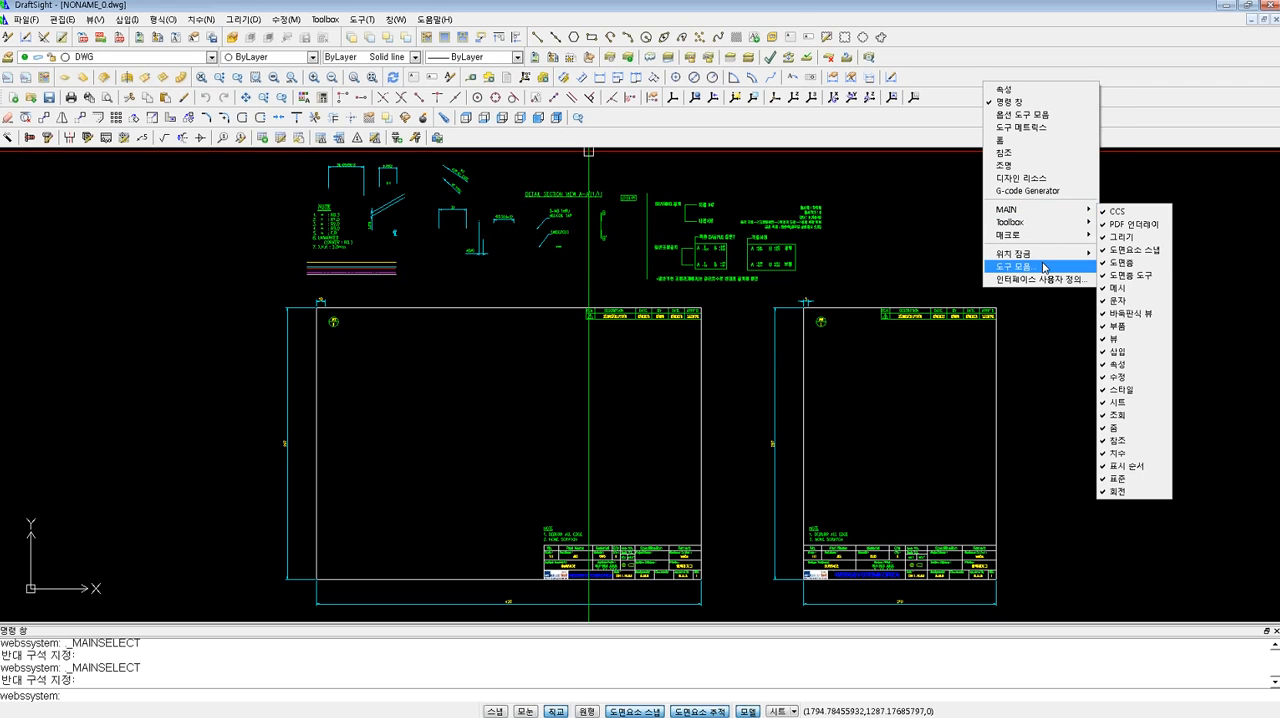
mouse_move(1048, 261)
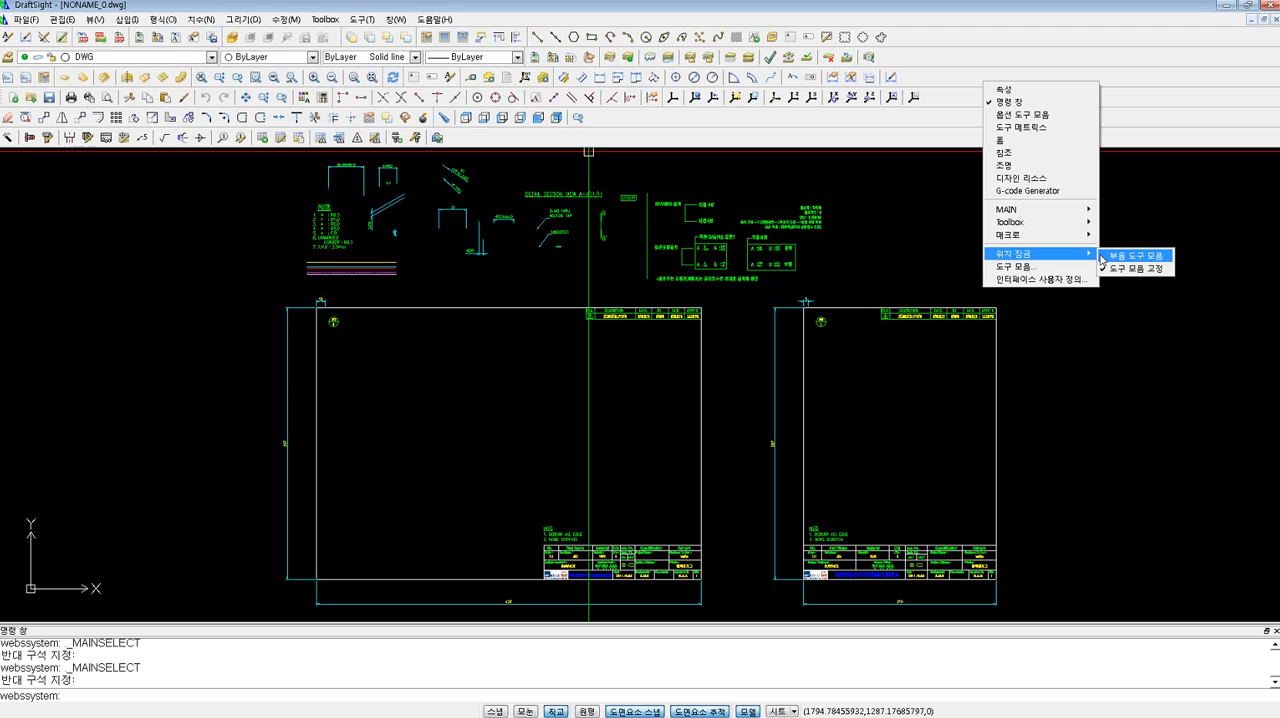
click(1135, 256)
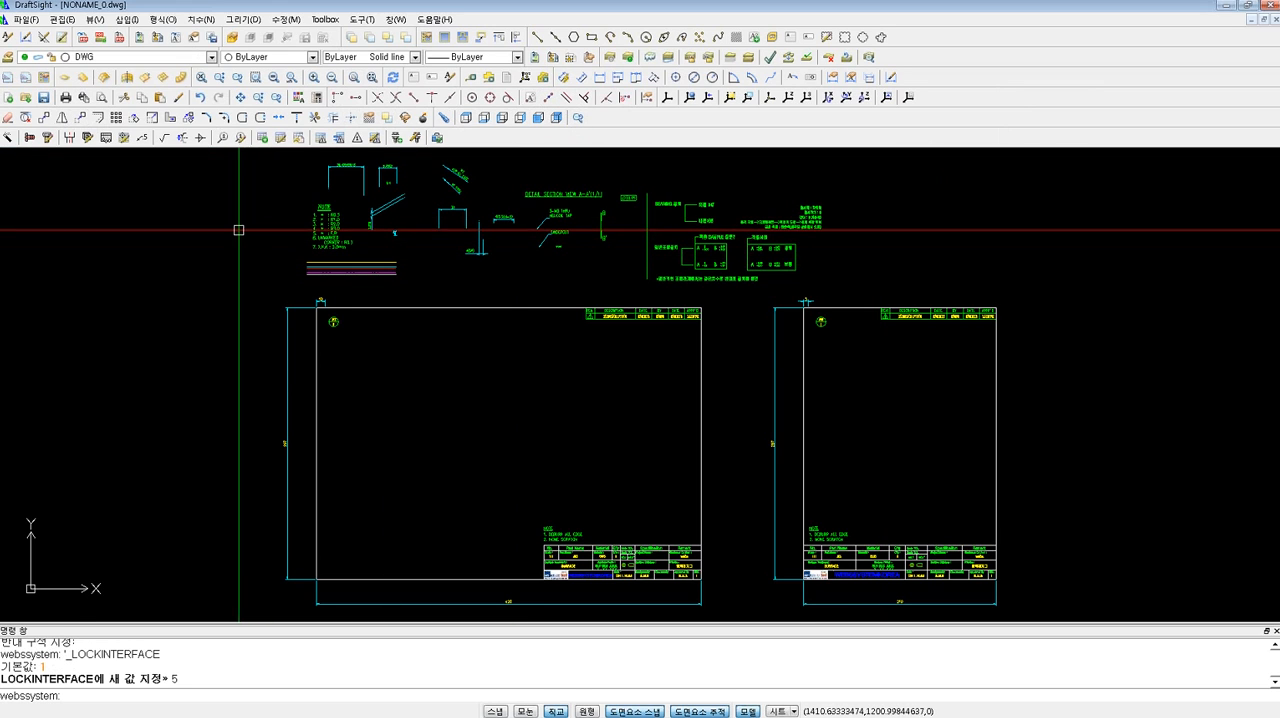
click(47, 139)
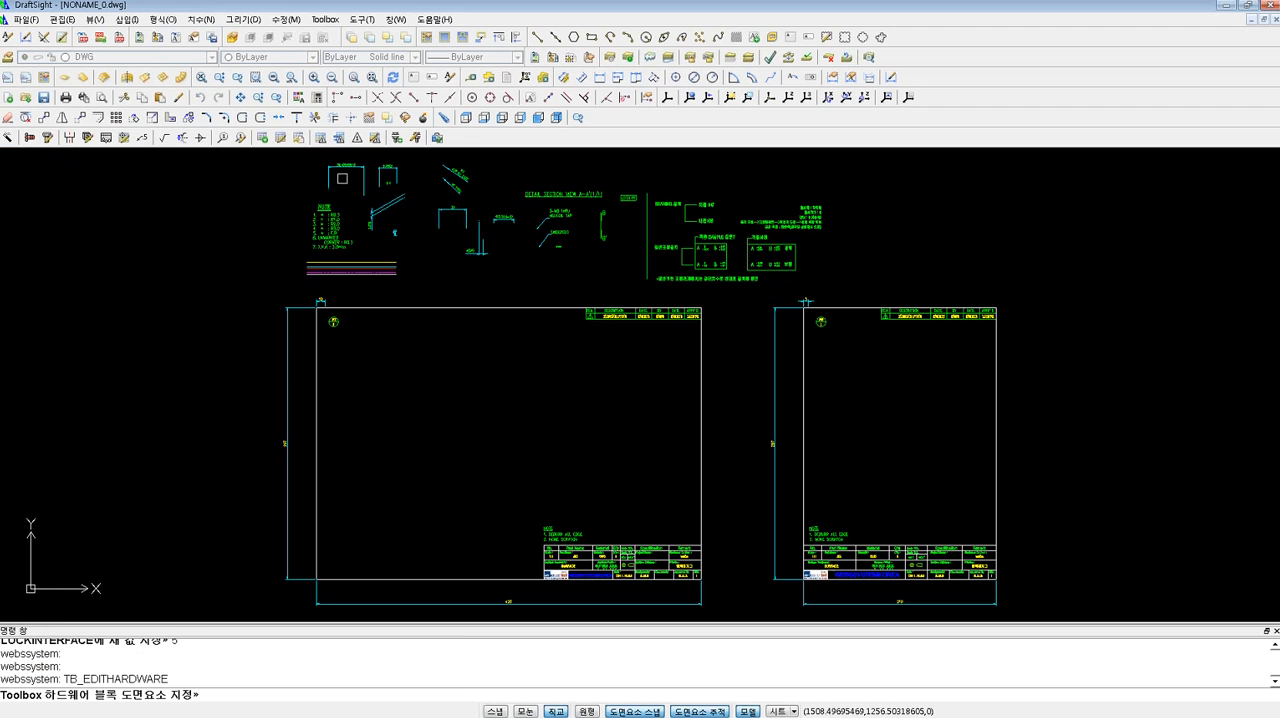
key(Escape)
key(Escape)
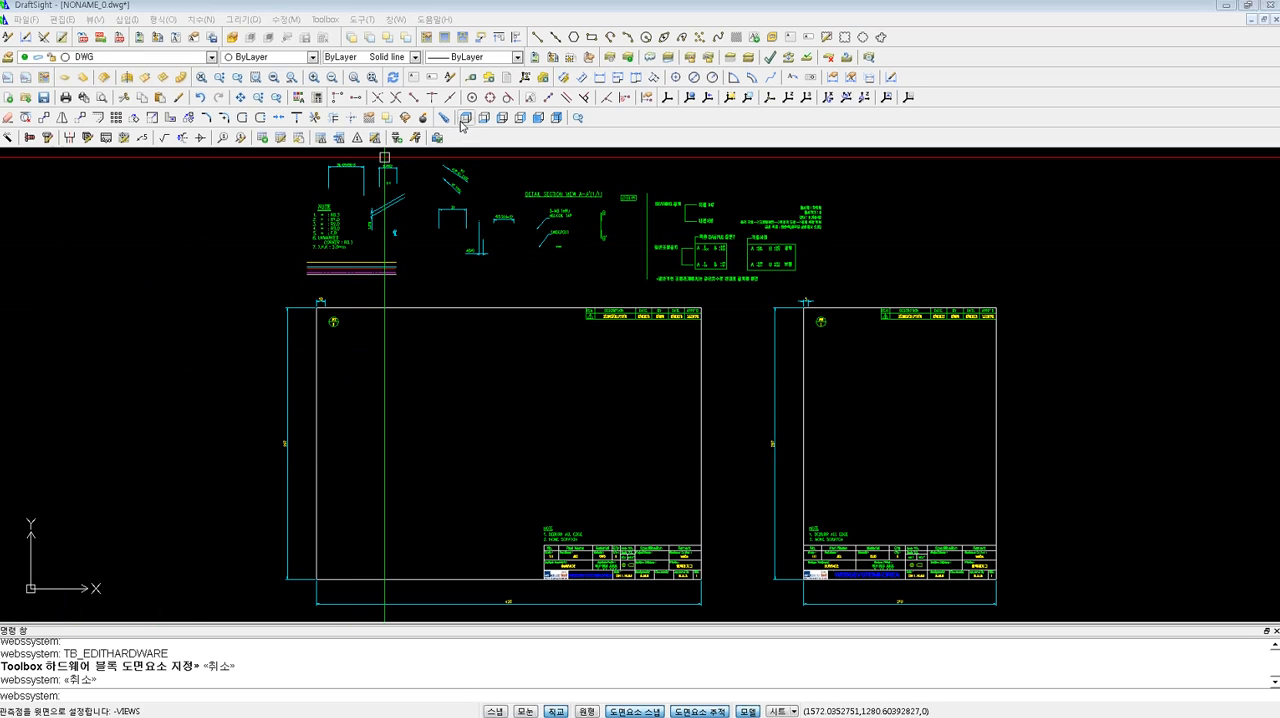
click(540, 39)
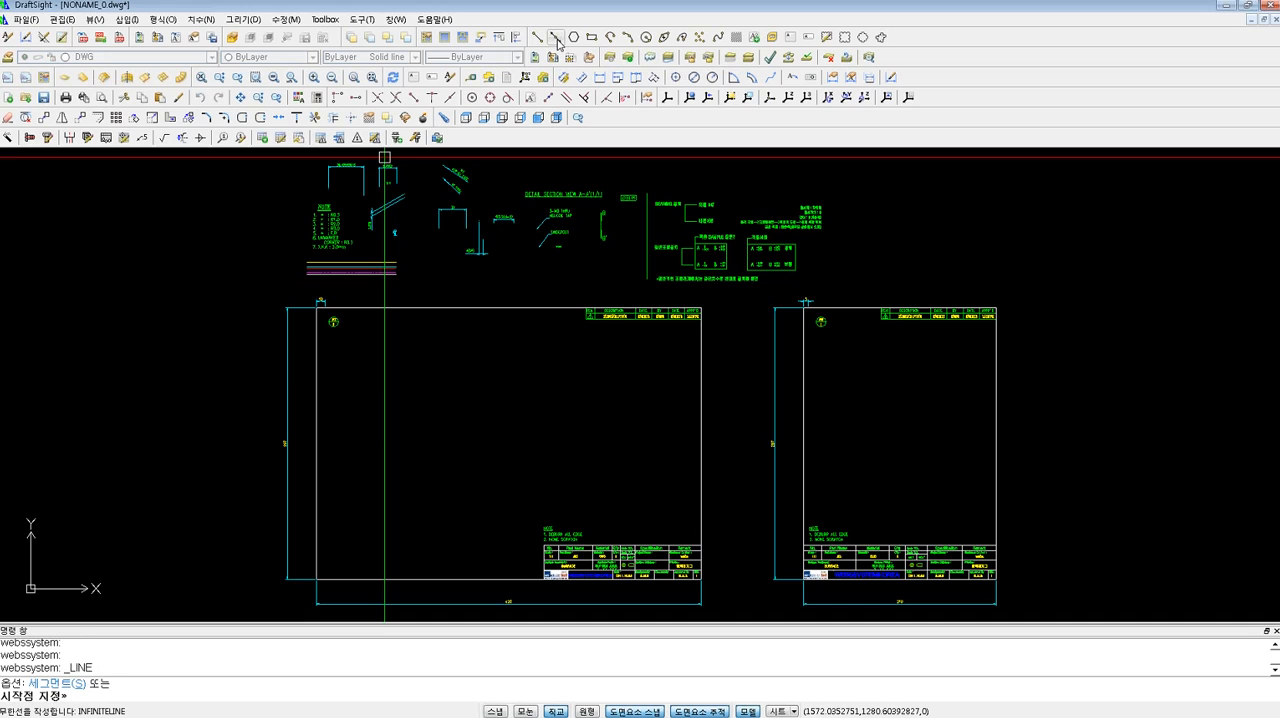
click(556, 40)
click(573, 40)
click(591, 38)
click(610, 39)
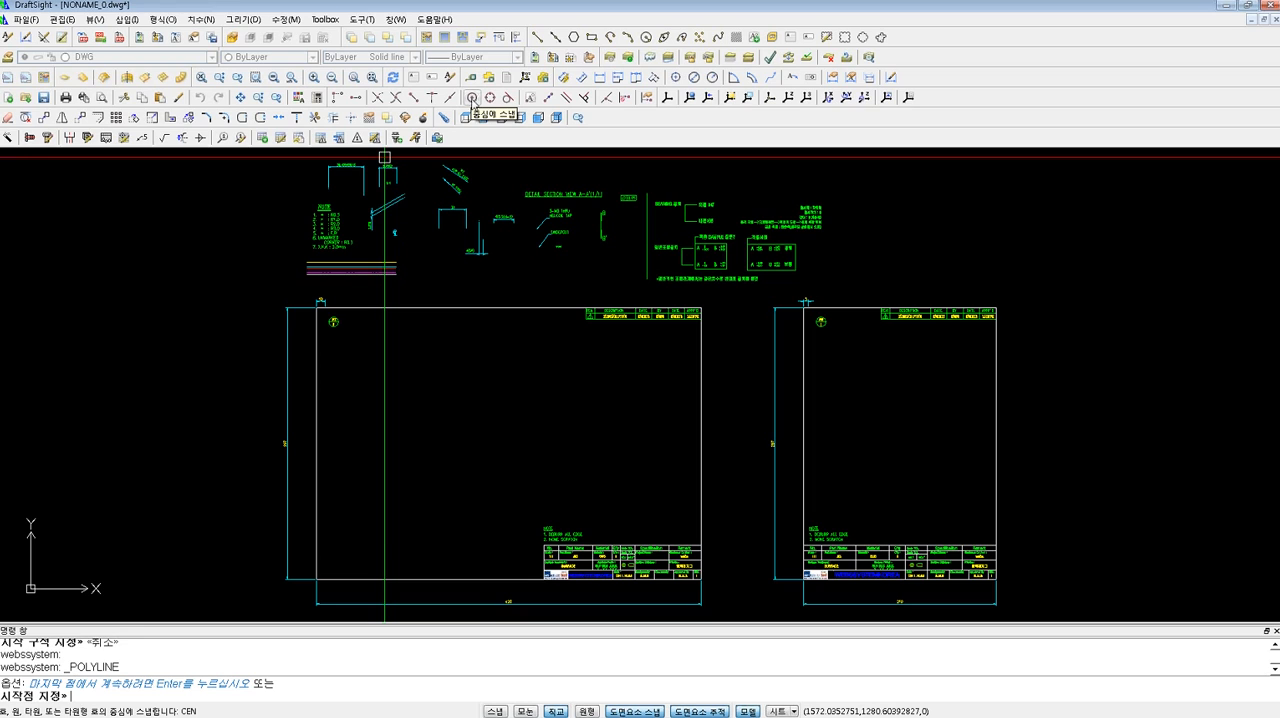
key(Escape)
key(Escape)
Draw two connected horizontal line segments across the upper part of the larger drawing frame, extending past its left border.
text(1)
key(Return)
click(425, 360)
click(521, 358)
shift+right_click(523, 394)
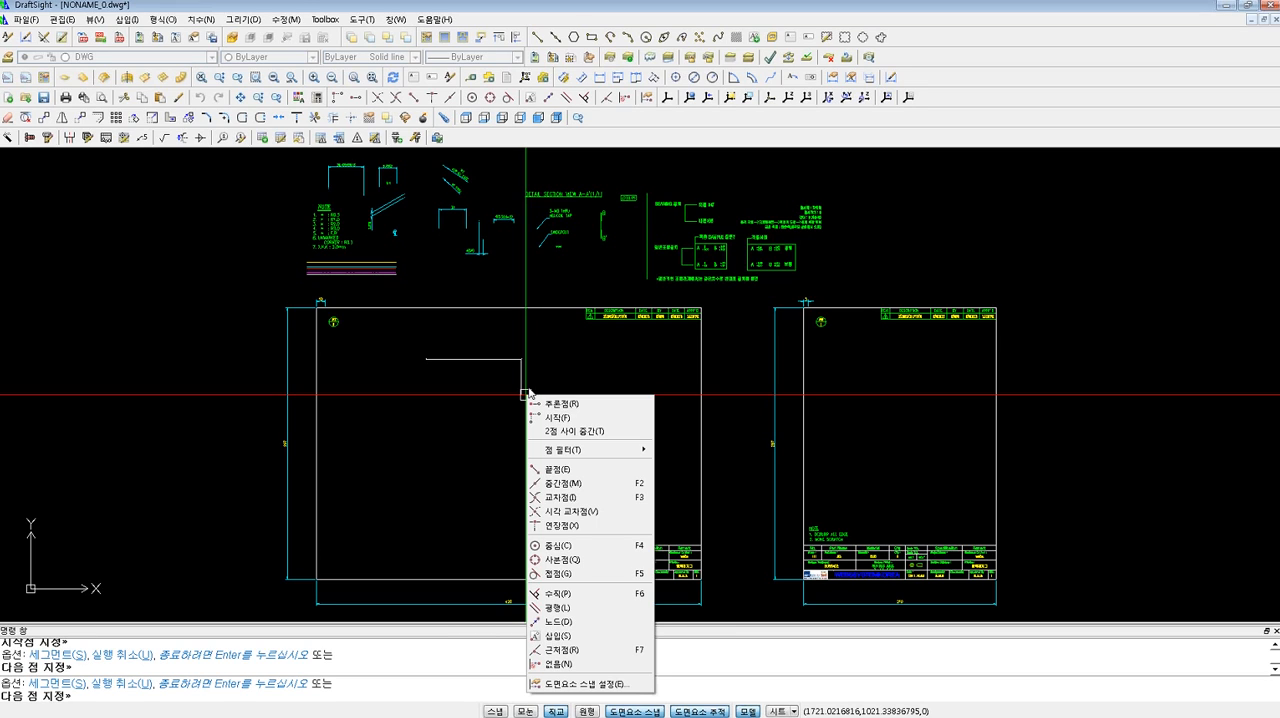
key(Escape)
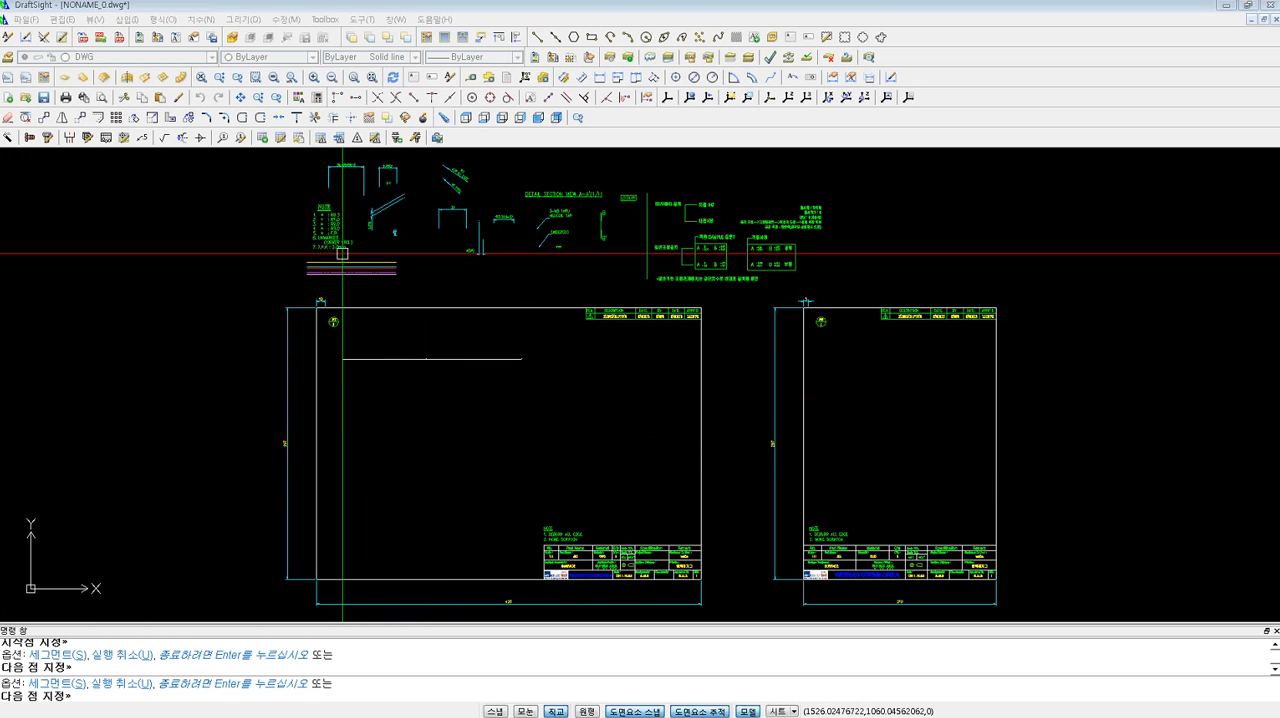
click(218, 20)
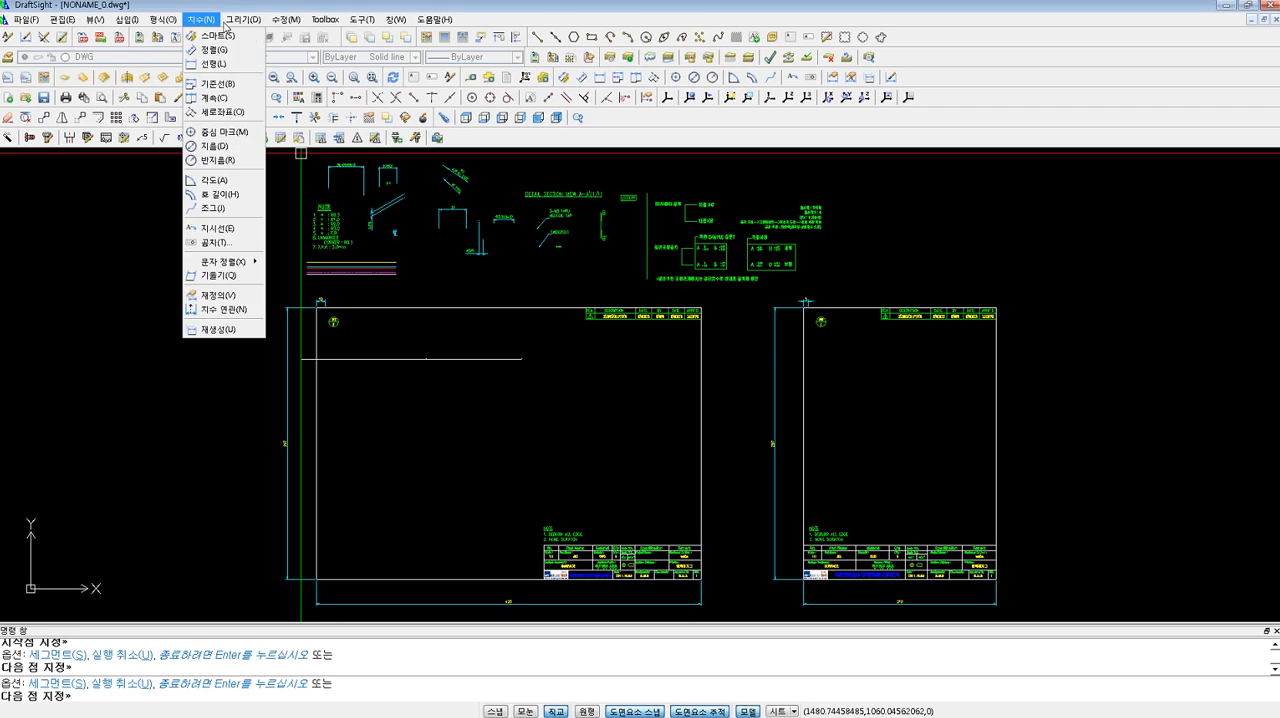
mouse_move(215, 22)
click(146, 207)
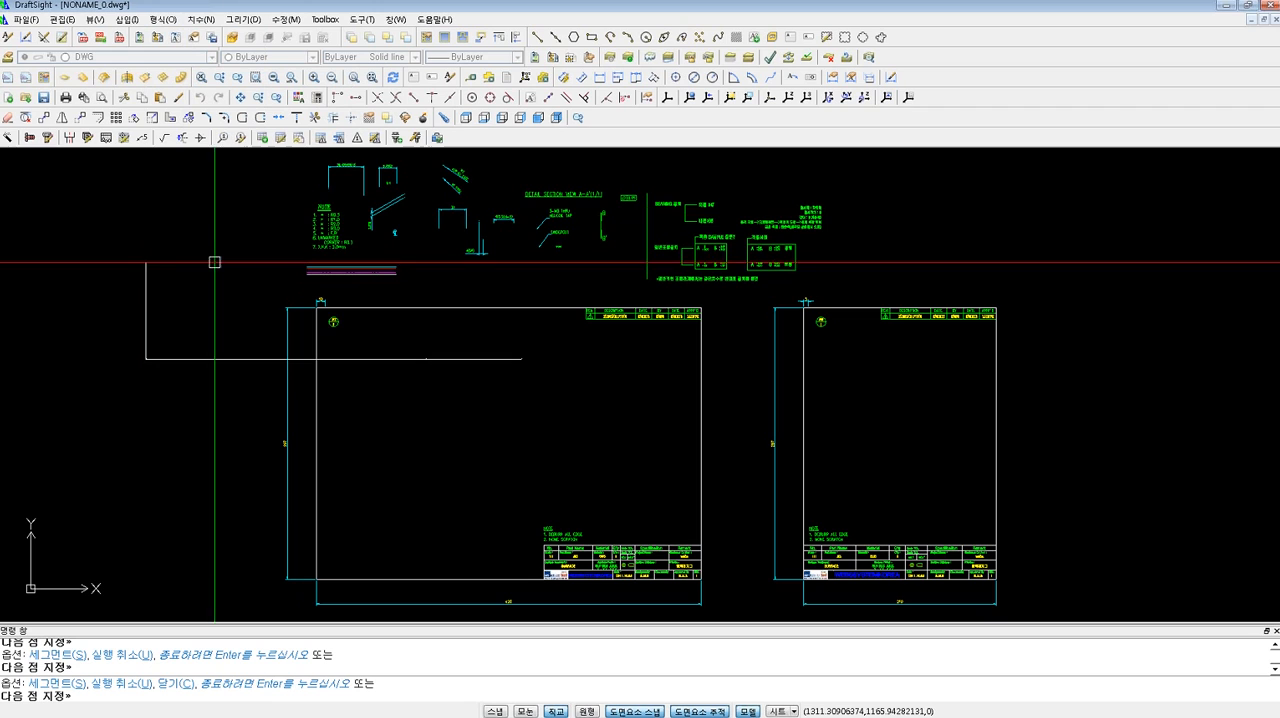
key(Escape)
key(Escape)
Delete the two trial line segments crossing the upper part of the larger drawing frame.
text(E)
key(space)
click(447, 383)
click(420, 329)
key(space)
mouse_move(1091, 711)
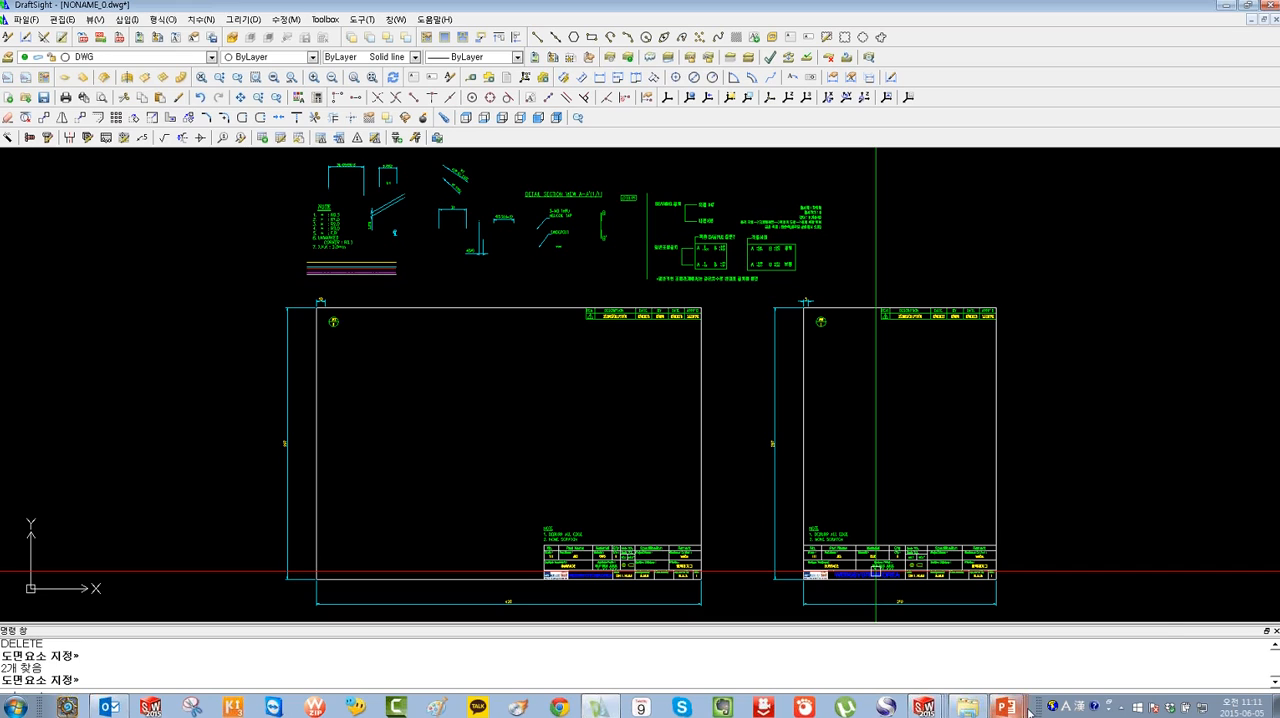
mouse_move(1010, 710)
key(alt+Tab)
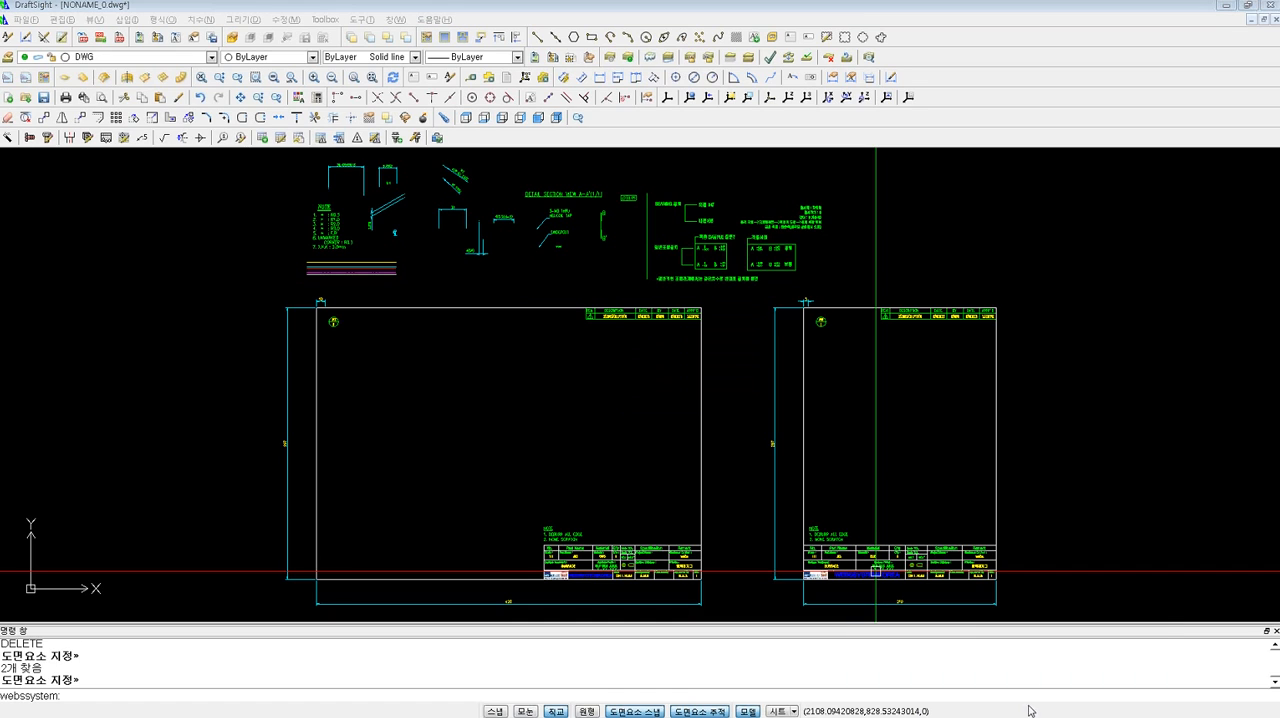
click(1117, 397)
click(1110, 390)
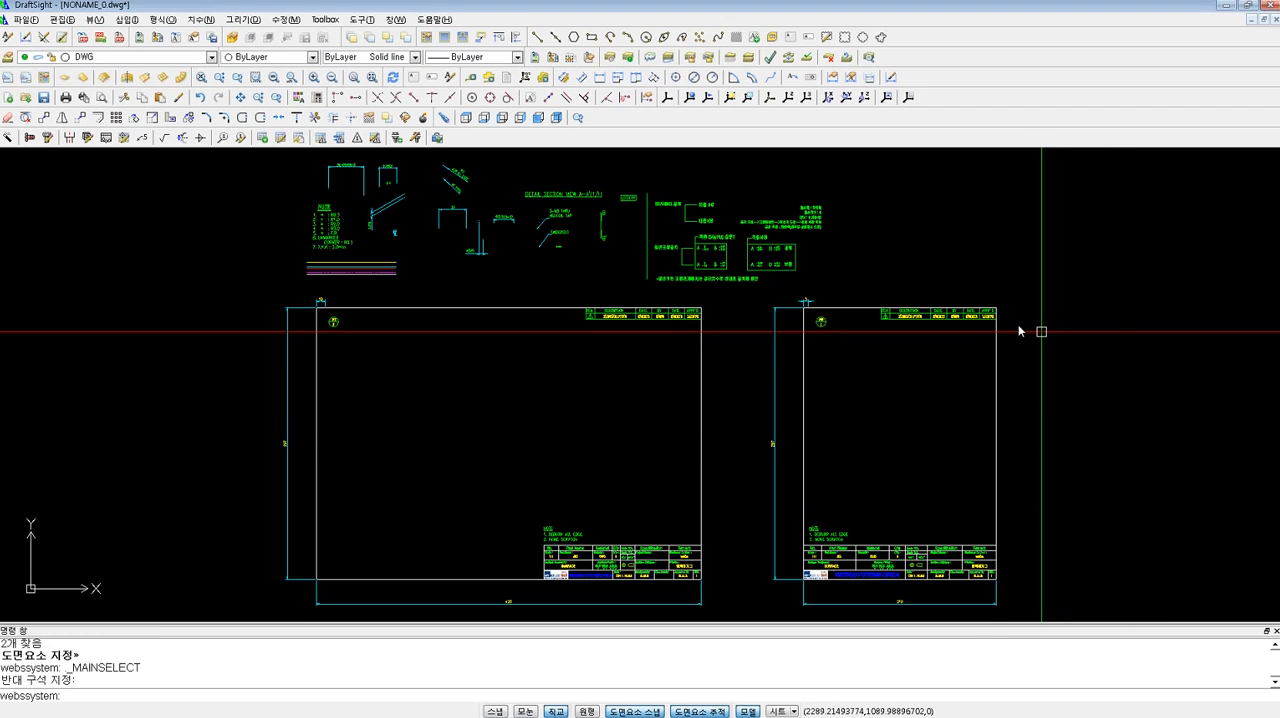
Show the Windows desktop and open the DraftSight command alias file in a maximized Notepad window.
key(super+d)
click(284, 58)
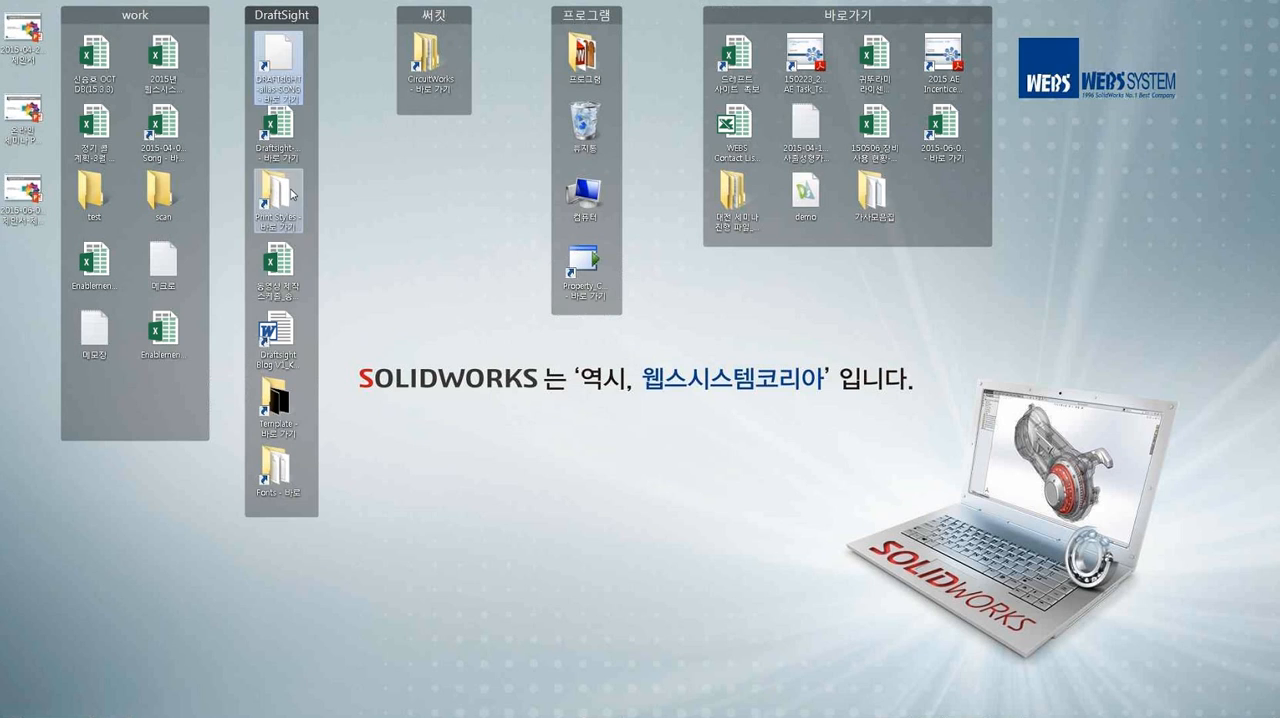
double_click(285, 60)
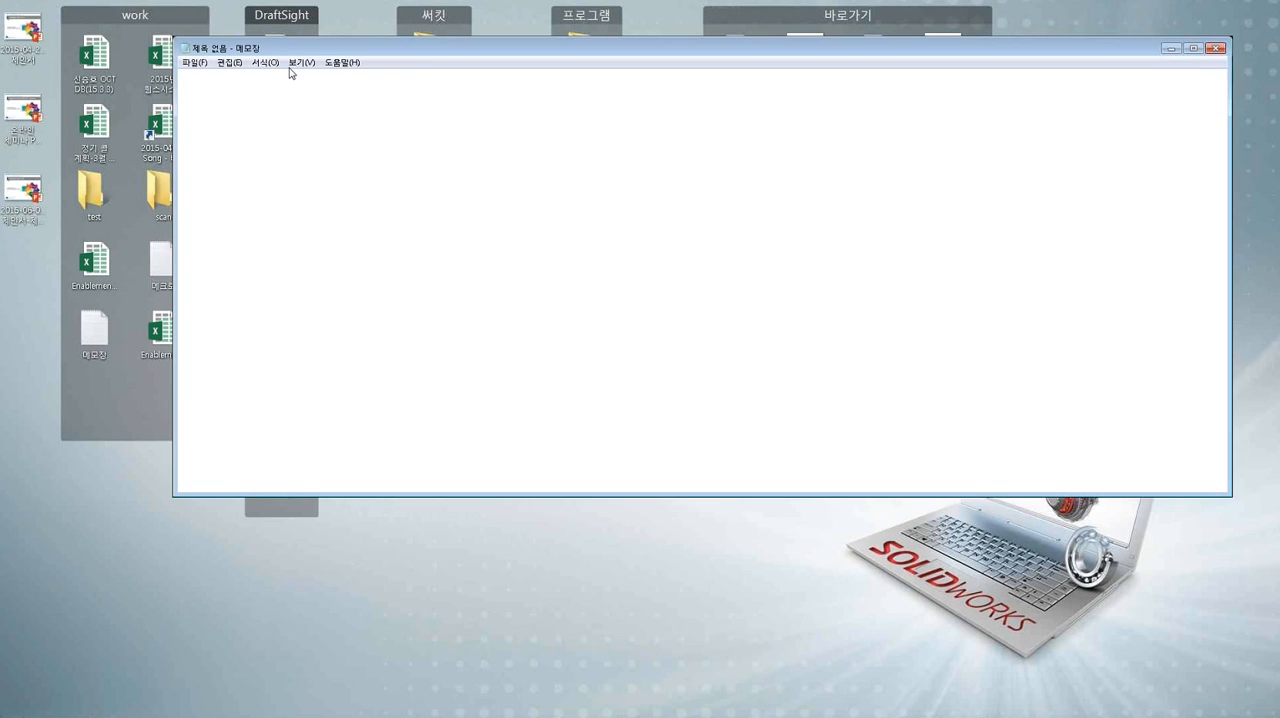
double_click(578, 55)
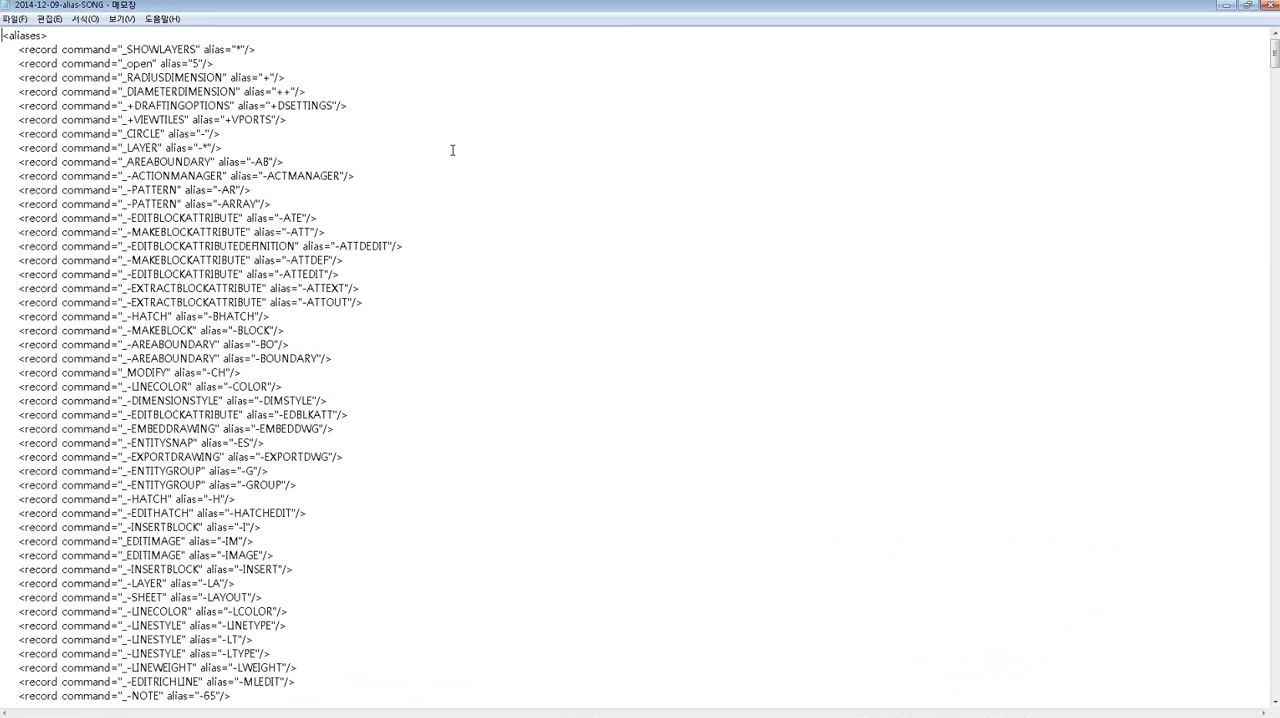
Examine the command-to-alias records in the alias file, and close the file.
click(430, 147)
scroll(375, 163, down, 2)
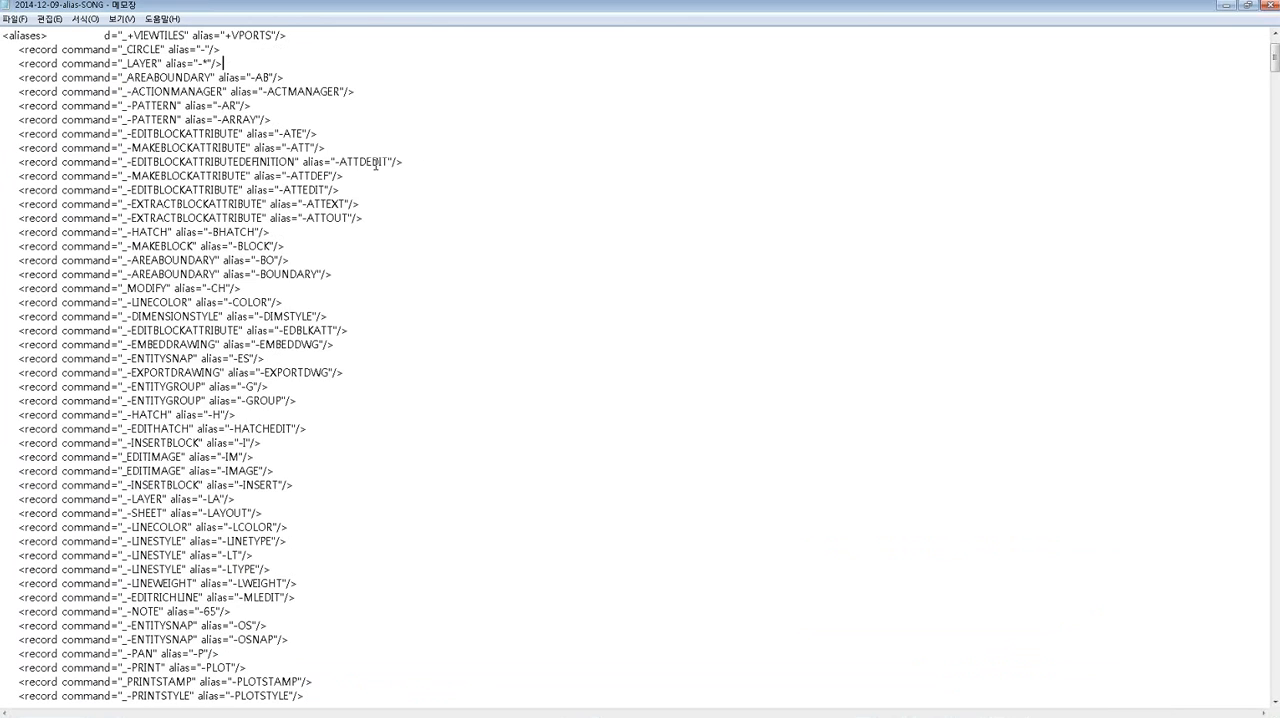
scroll(376, 166, up, 2)
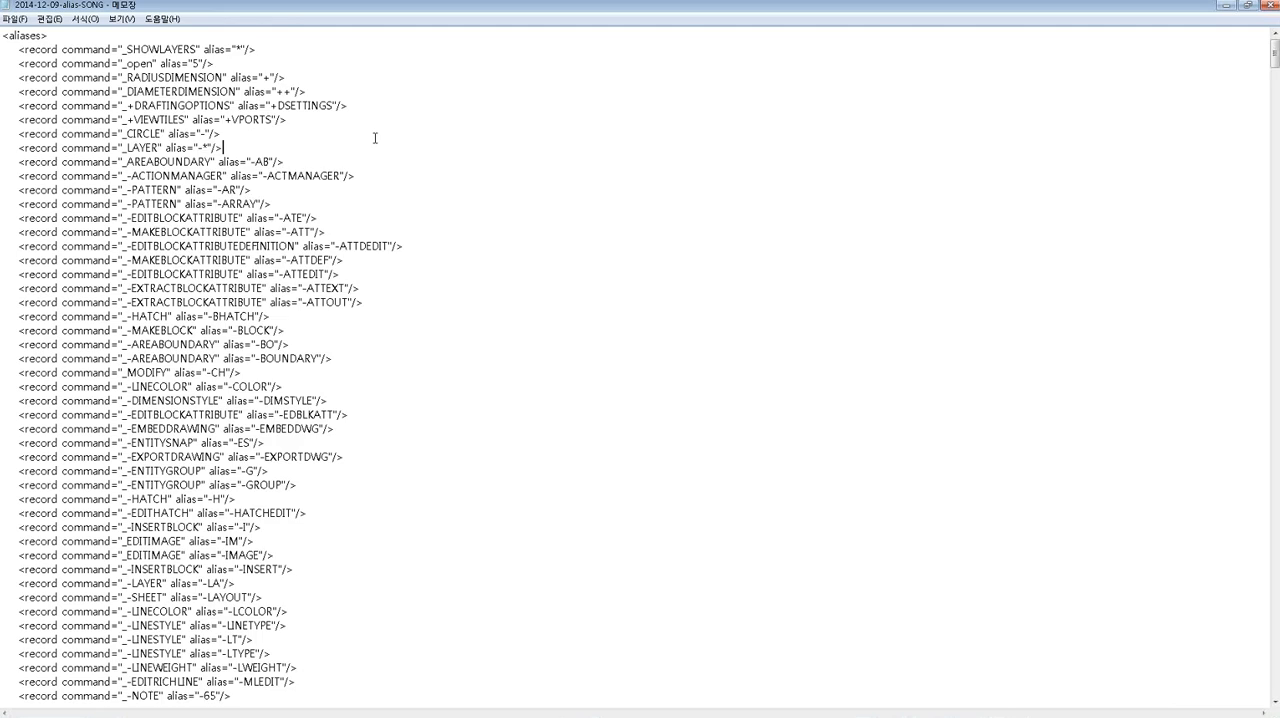
scroll(375, 137, down, 8)
scroll(375, 137, up, 8)
click(1270, 8)
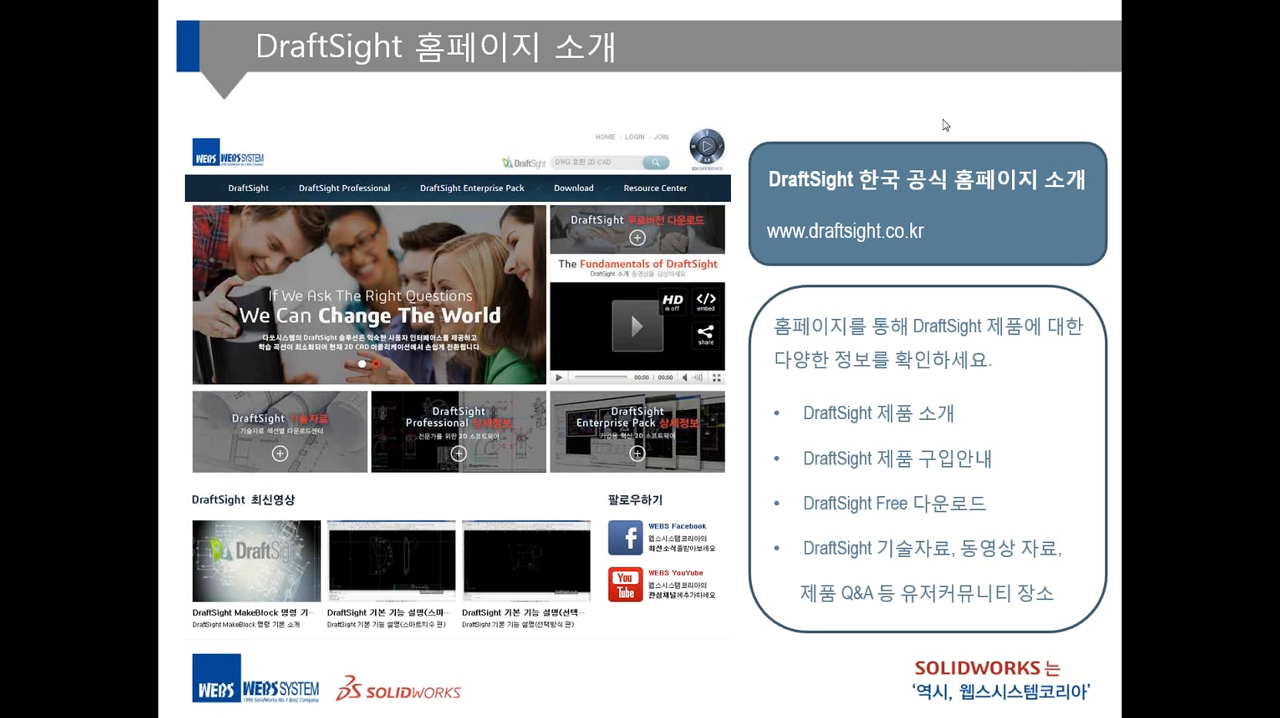
Switch to DraftSight, and from there to the 2015-06-05-DraftSight 제안서-제품소개용 presentation in PowerPoint.
key(alt+Tab)
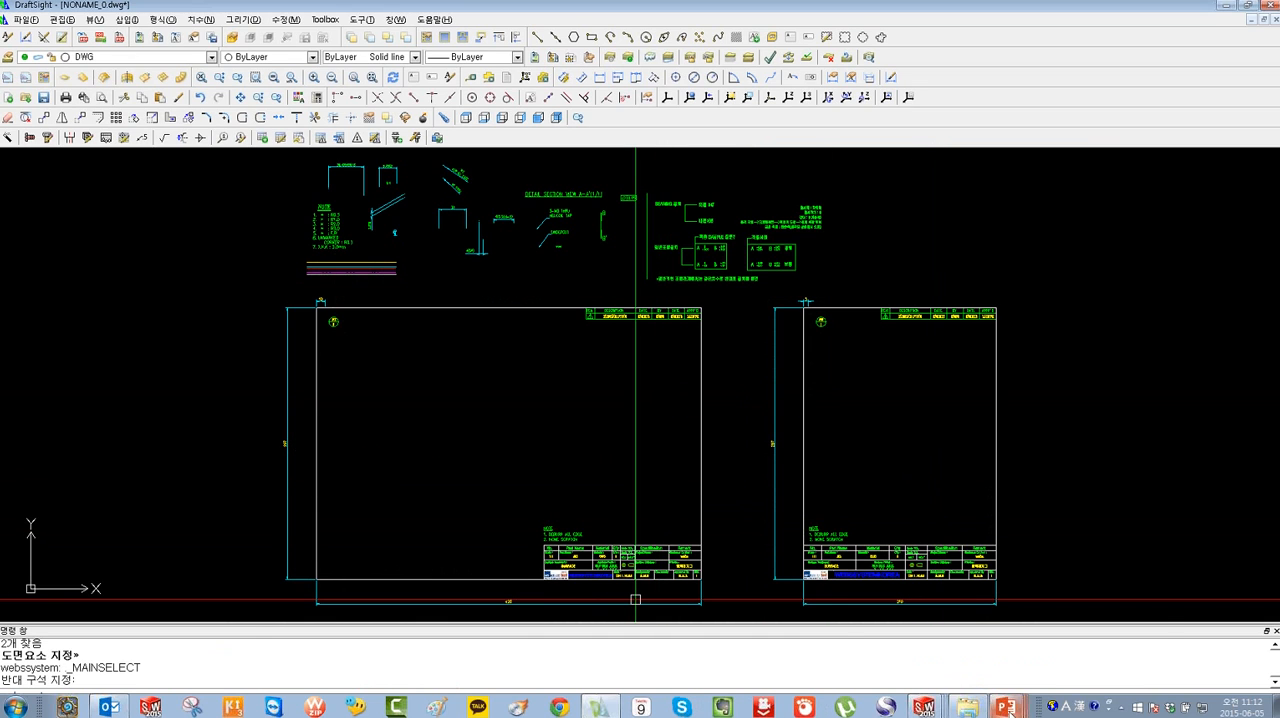
mouse_move(1005, 707)
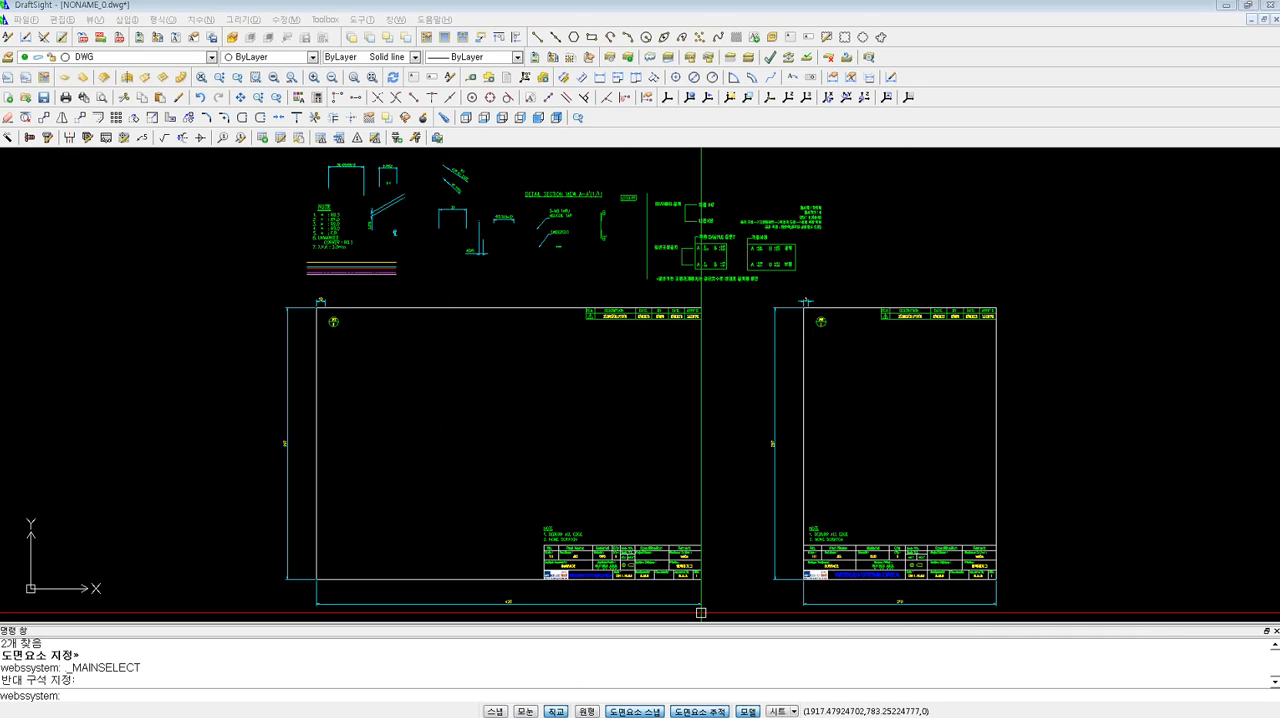
key(super)
click(1008, 708)
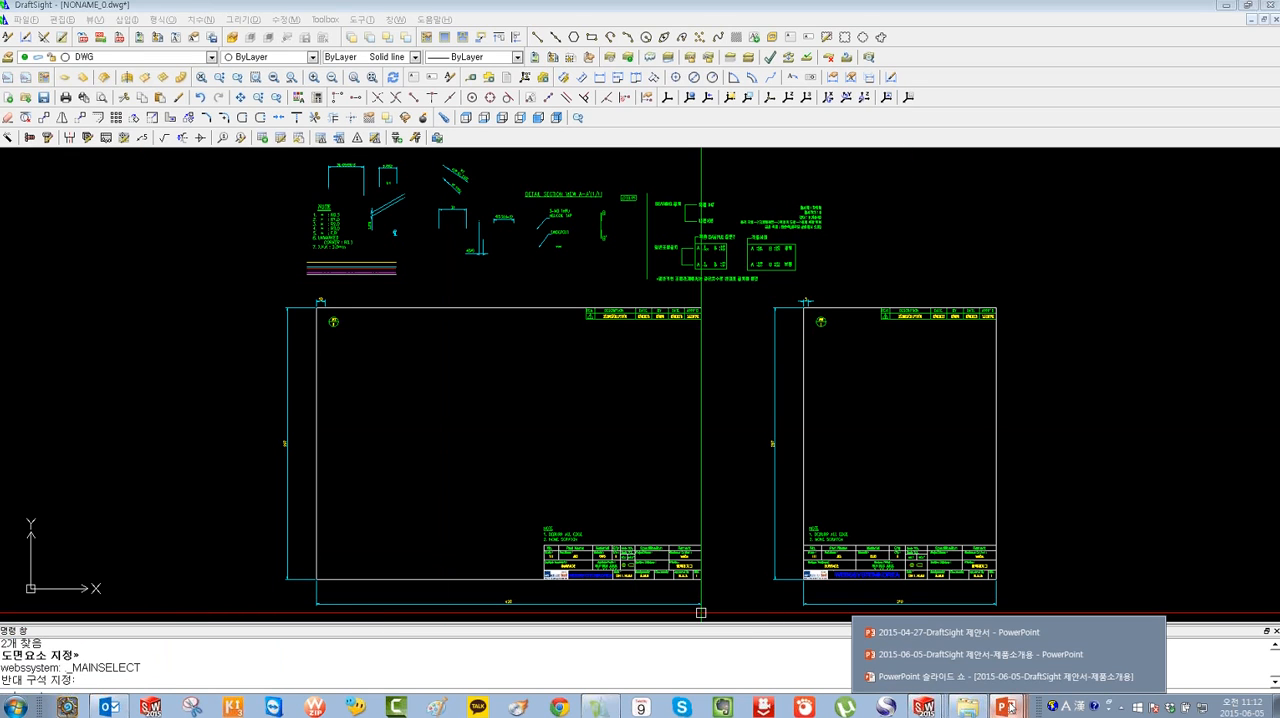
click(1000, 654)
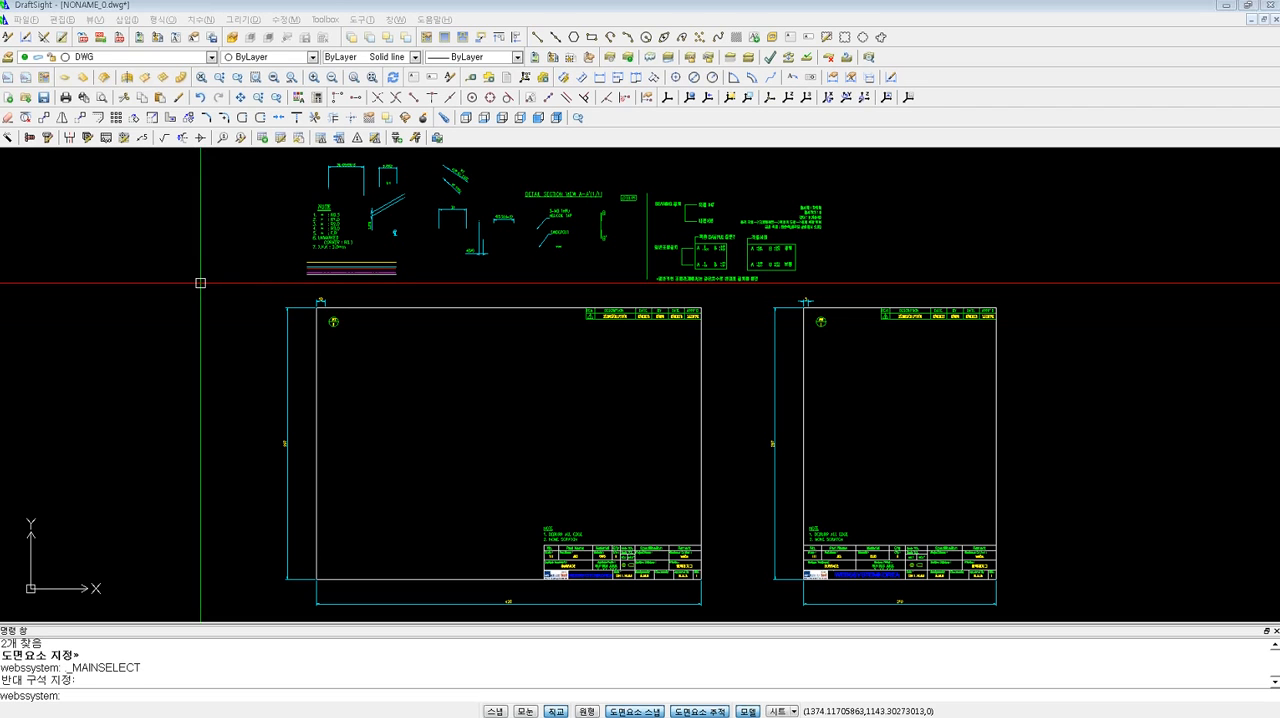
Examine the file types offered for opening a drawing, and leave without opening a file.
click(25, 19)
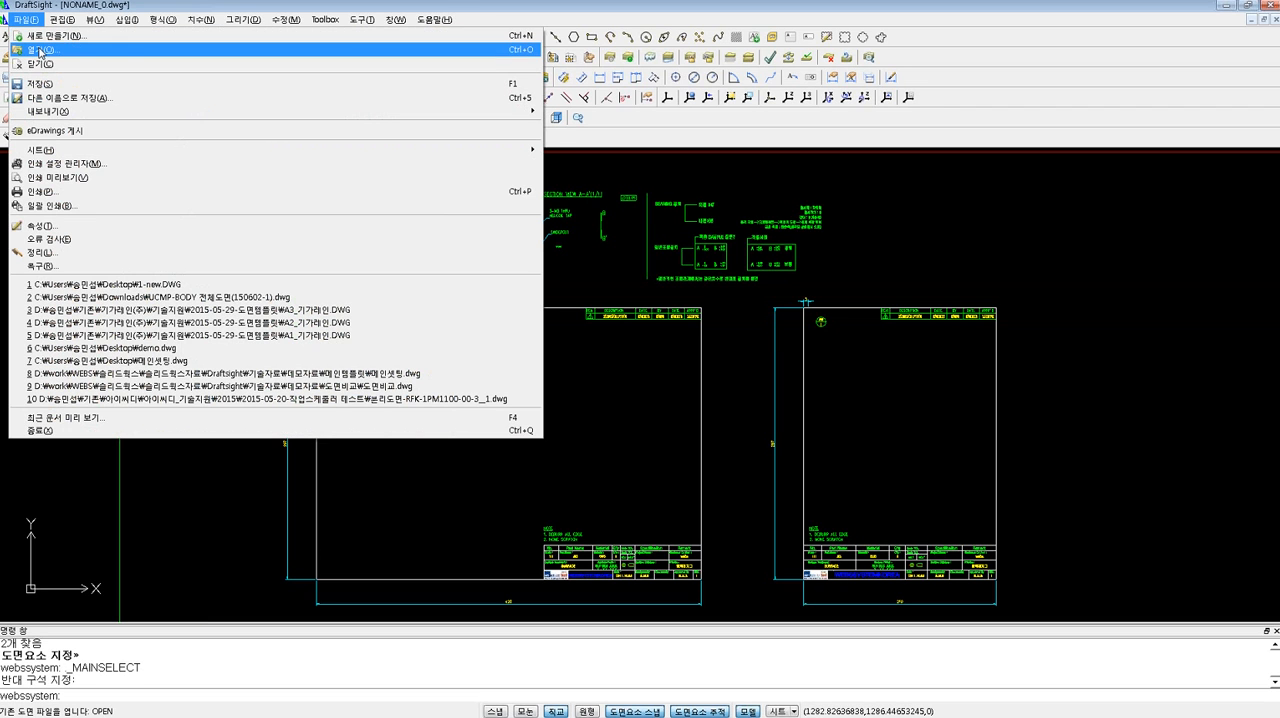
click(40, 49)
drag(389, 35, 504, 40)
click(740, 447)
click(396, 383)
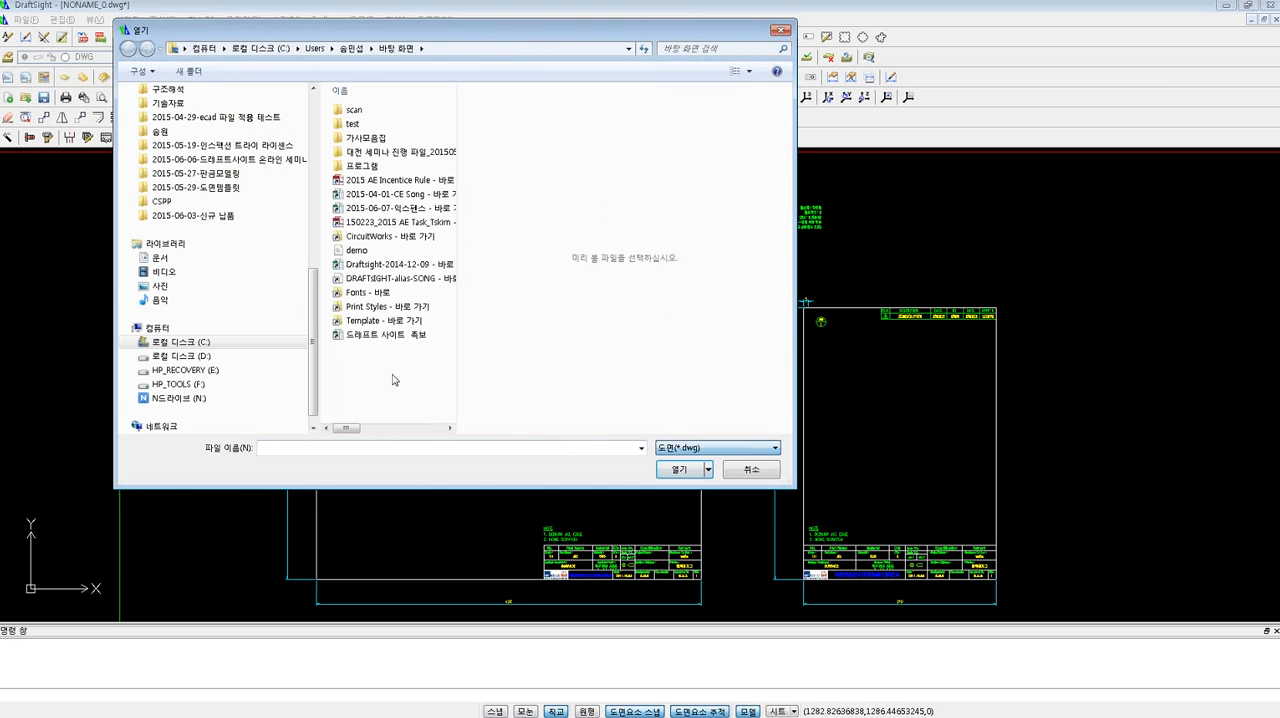
click(782, 31)
Examine the file formats offered for saving the drawing under another name, and leave without saving.
click(26, 19)
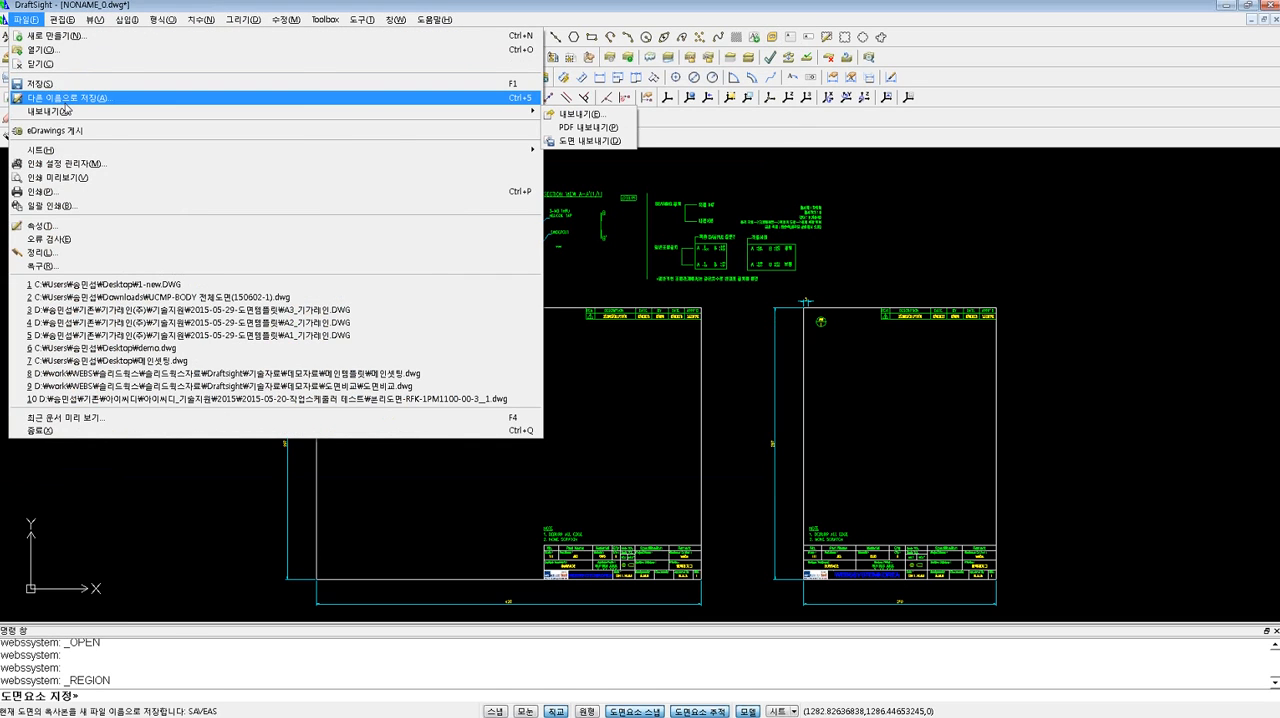
click(68, 98)
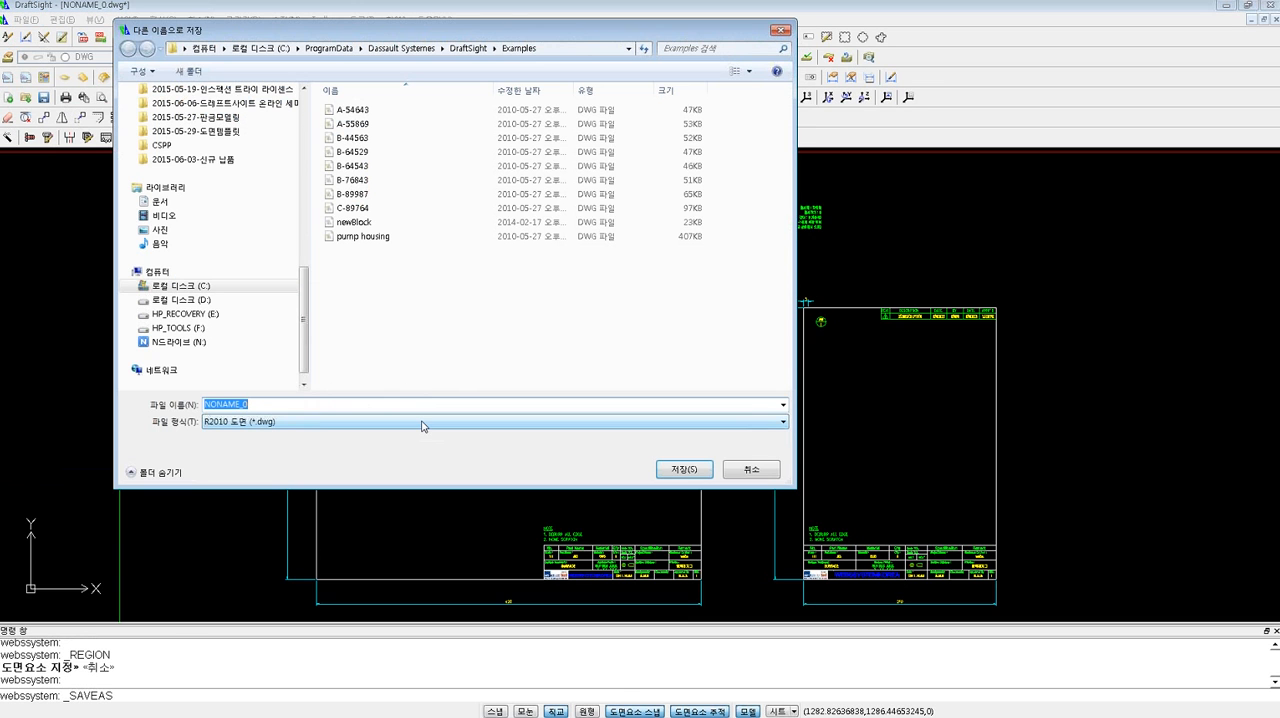
click(424, 422)
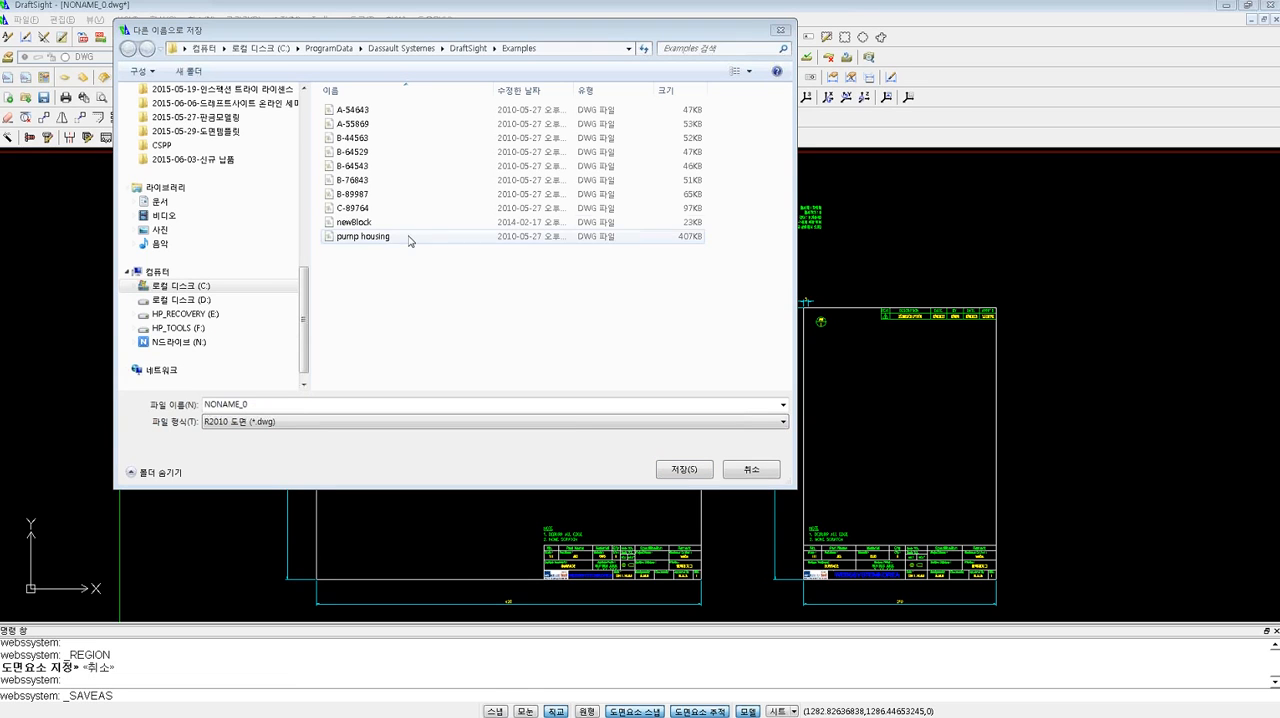
click(781, 30)
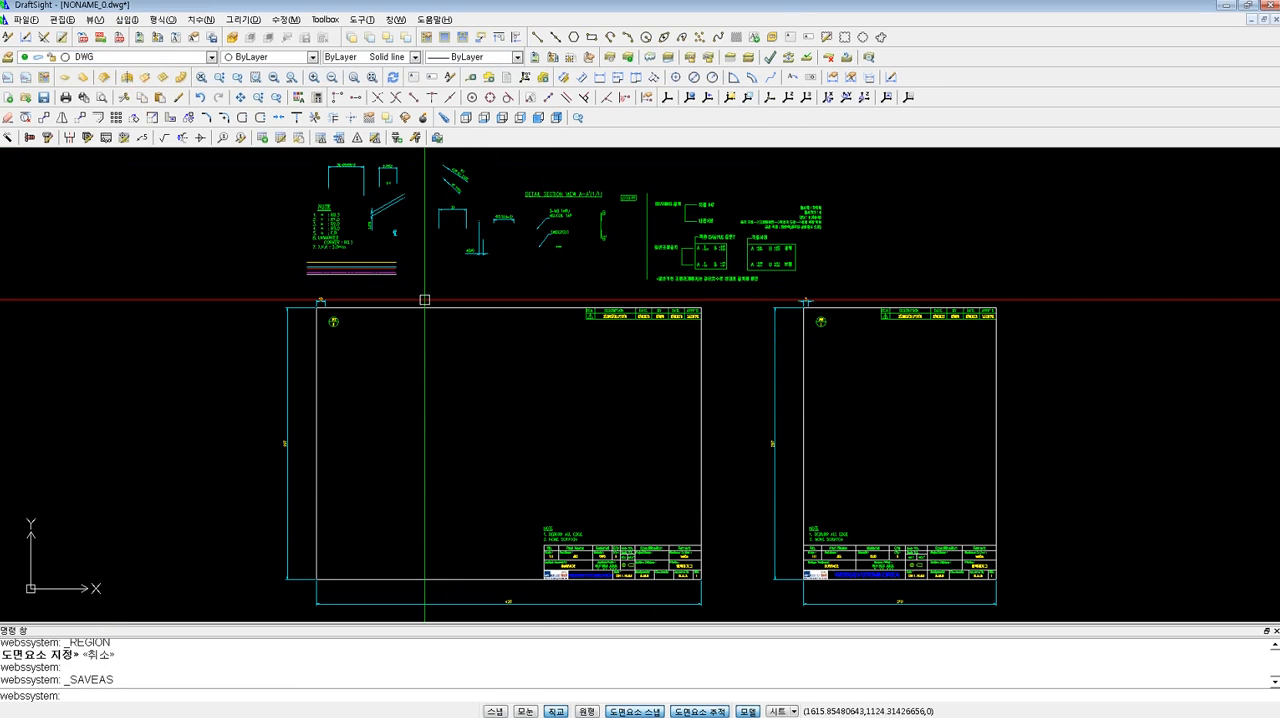
Examine the layers' colours, line styles and print settings in the layer manager, widening the line style column, and close it without changes.
scroll(343, 277, up, 5)
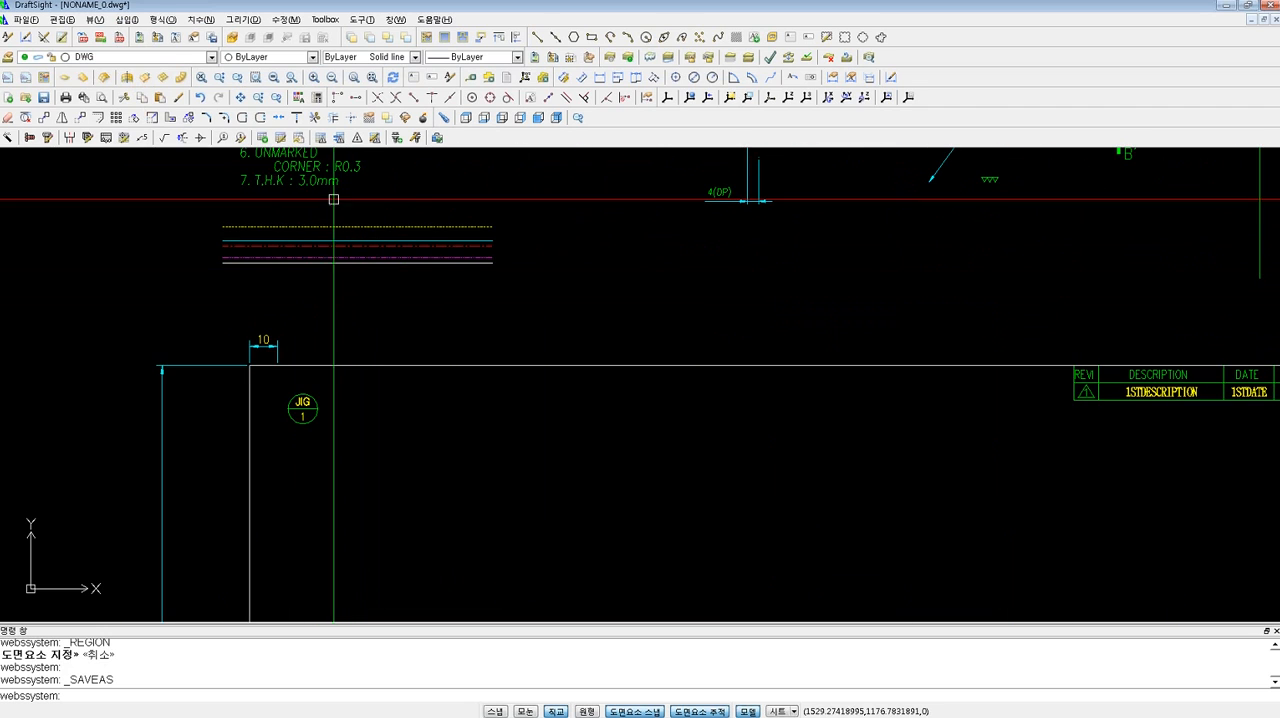
click(9, 58)
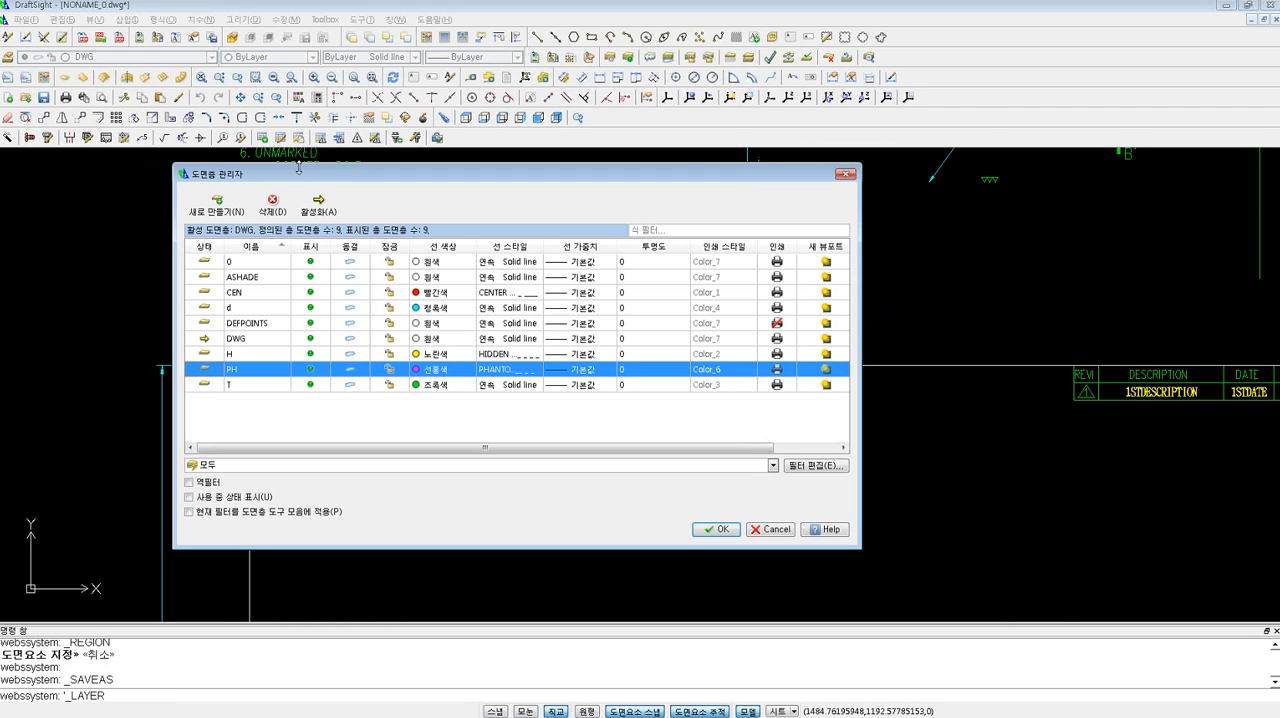
drag(321, 180, 347, 173)
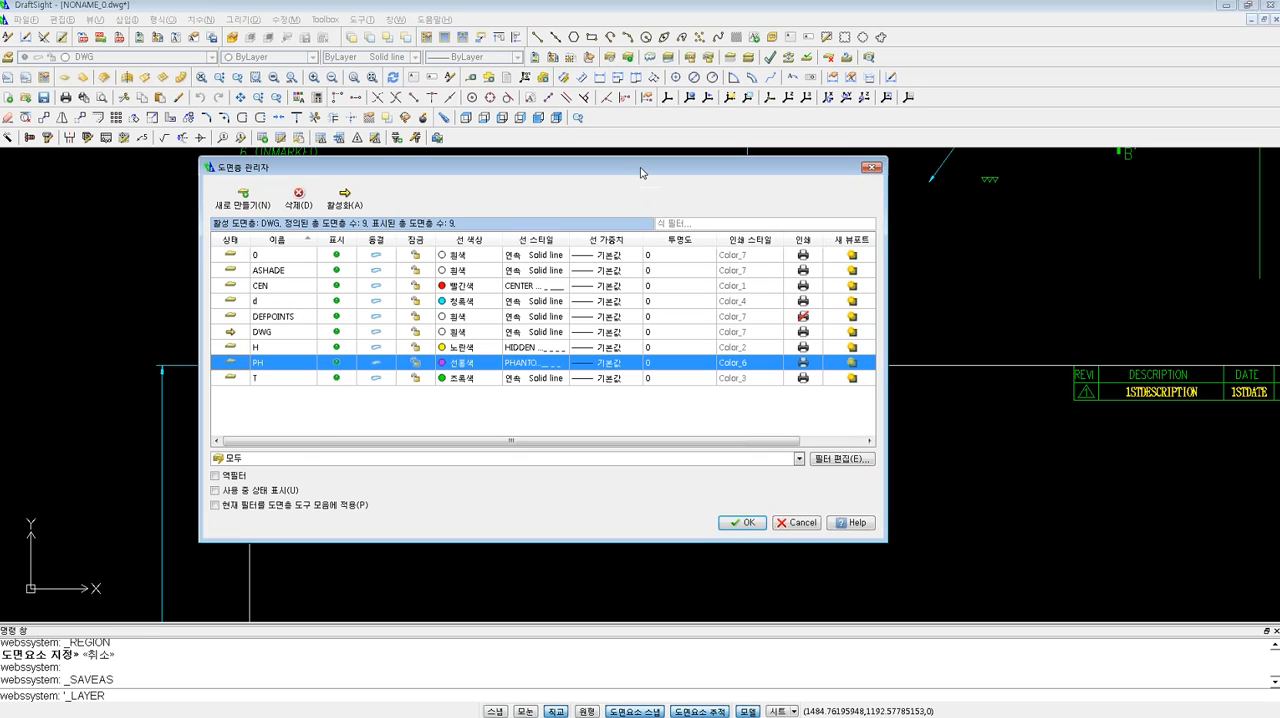
drag(651, 177, 681, 187)
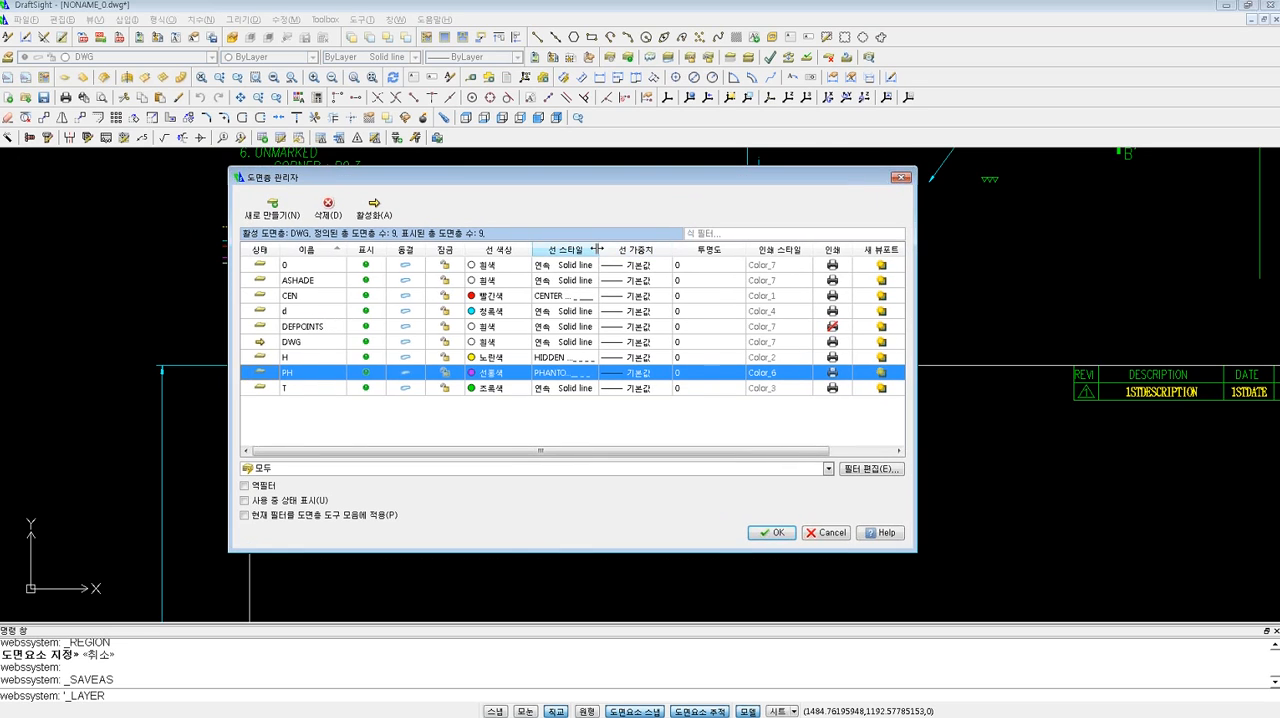
drag(597, 249, 641, 249)
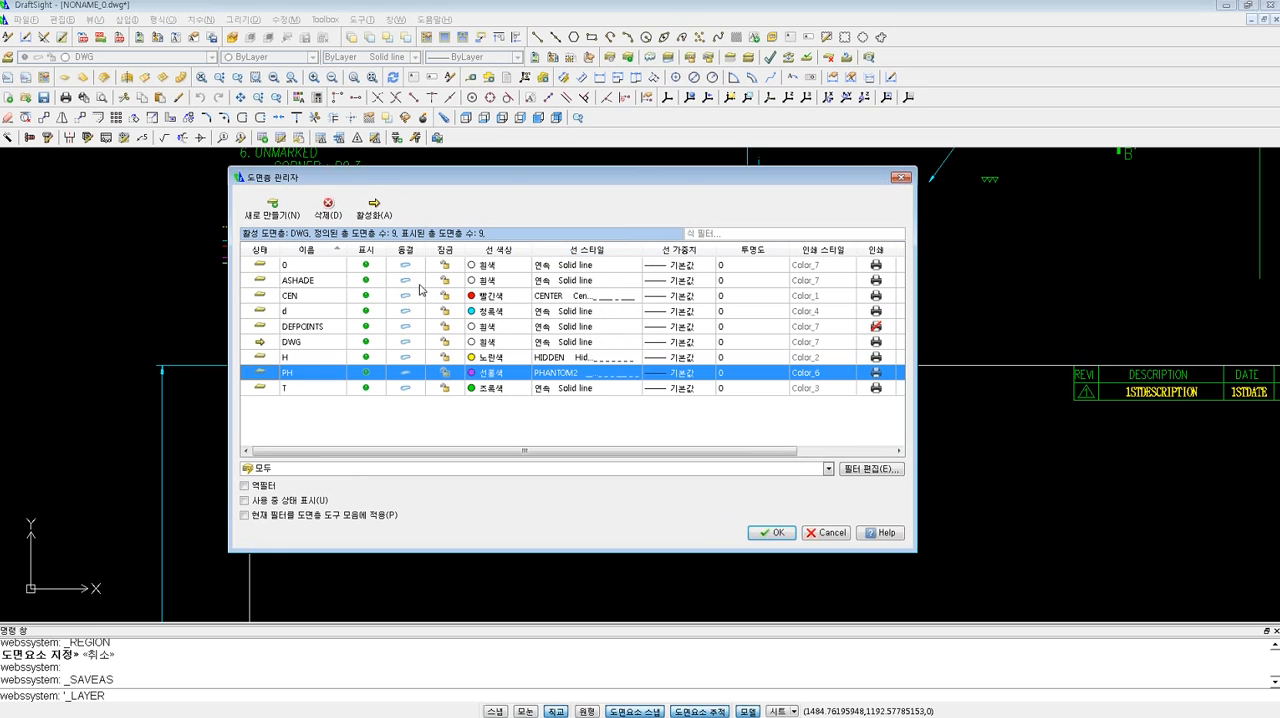
click(691, 295)
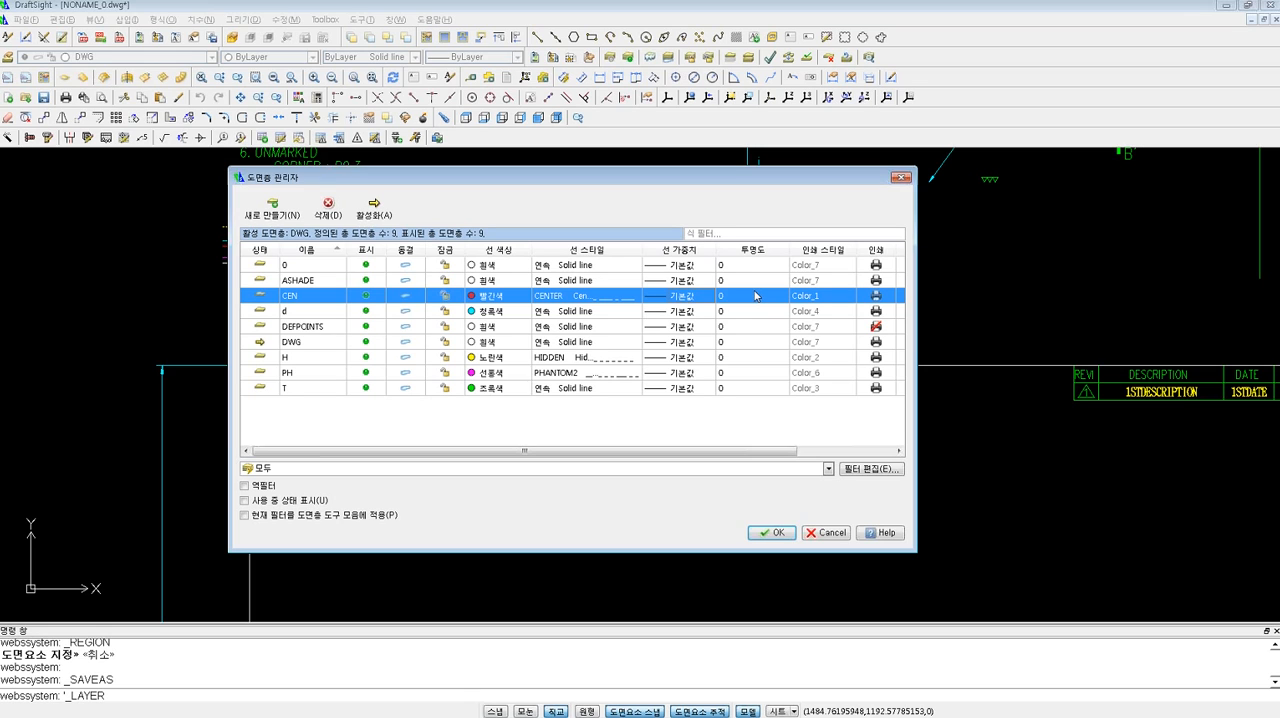
drag(760, 181, 716, 176)
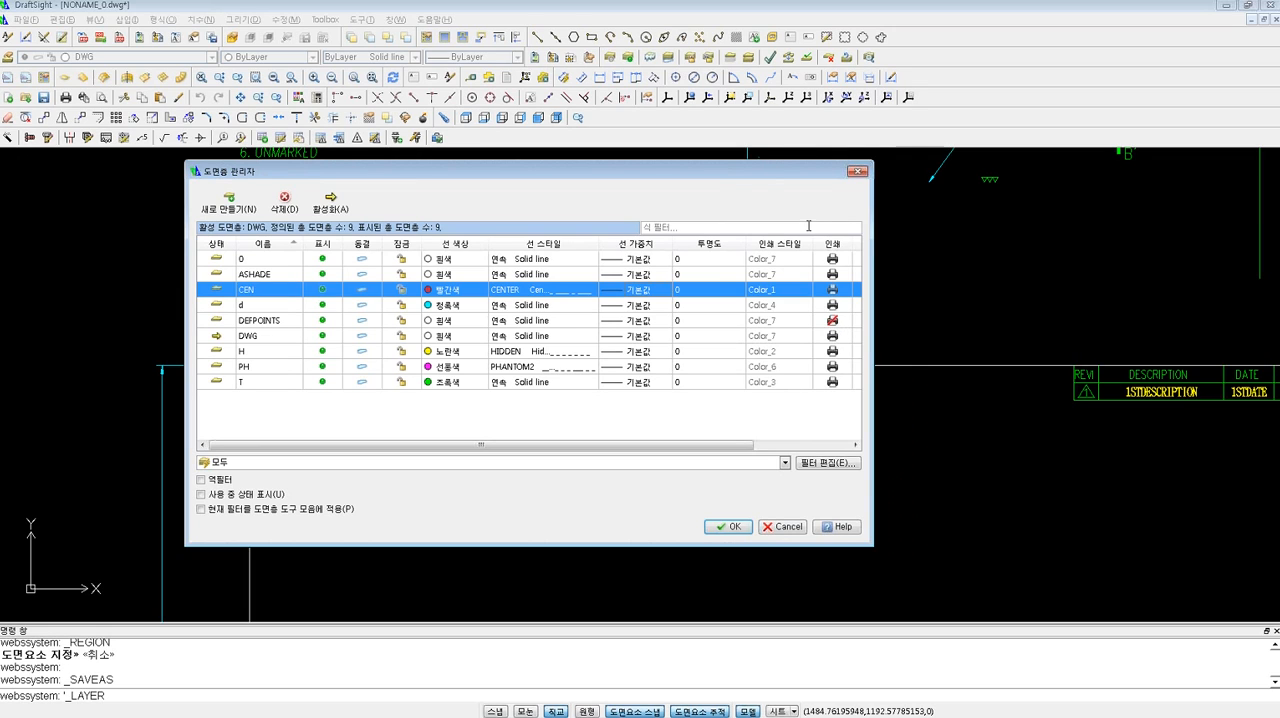
click(855, 175)
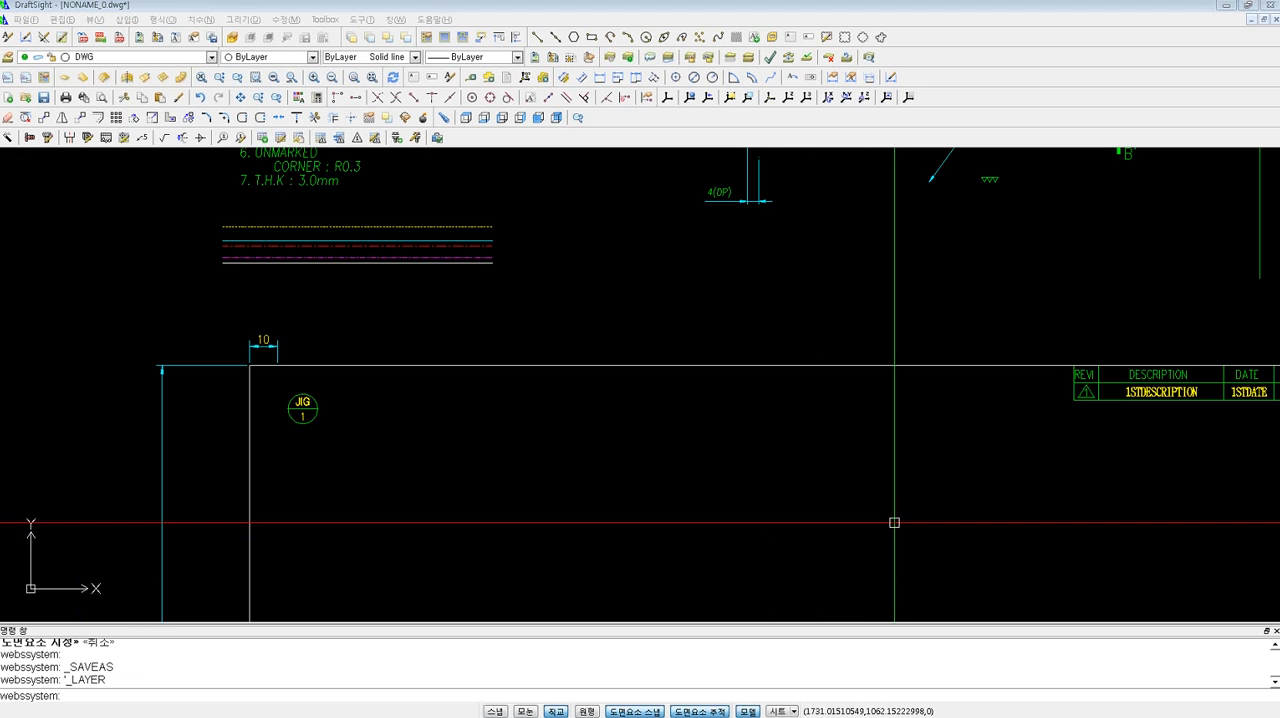
Start printing the drawing and specify the print area as a window around the wider drawing frame.
scroll(781, 430, down, 3)
click(781, 430)
scroll(781, 430, down, 5)
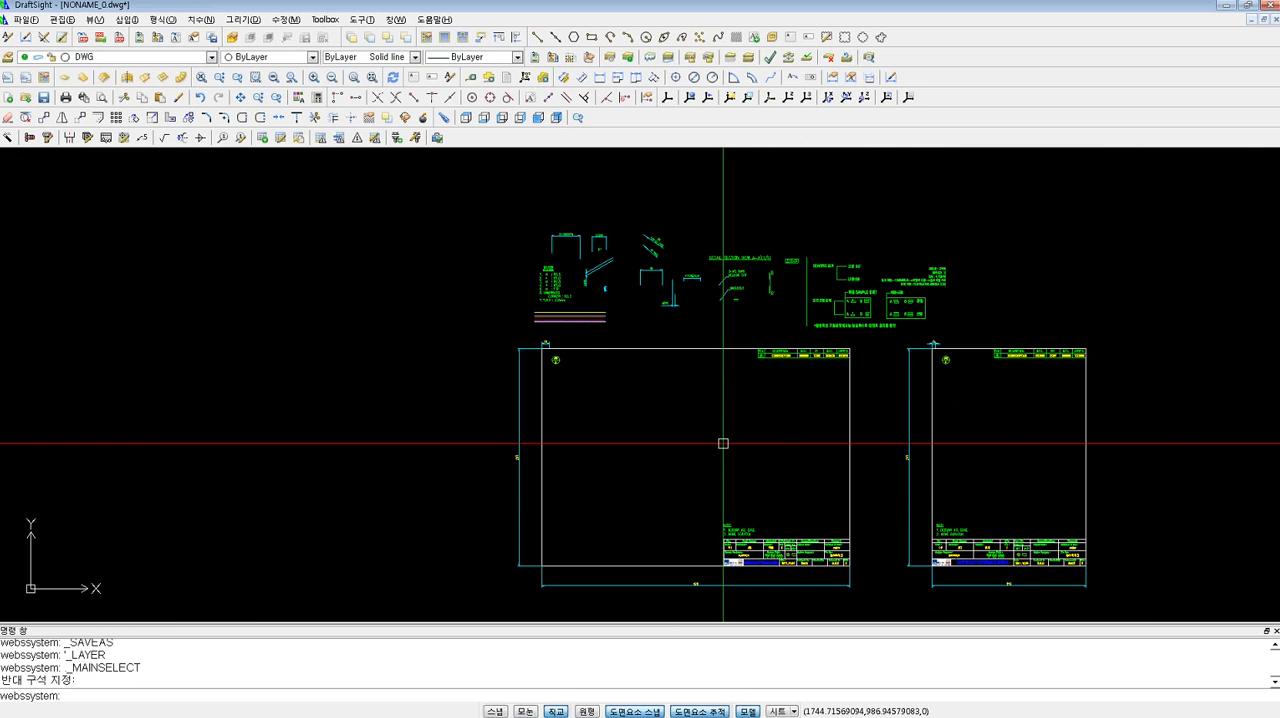
key(ctrl+p)
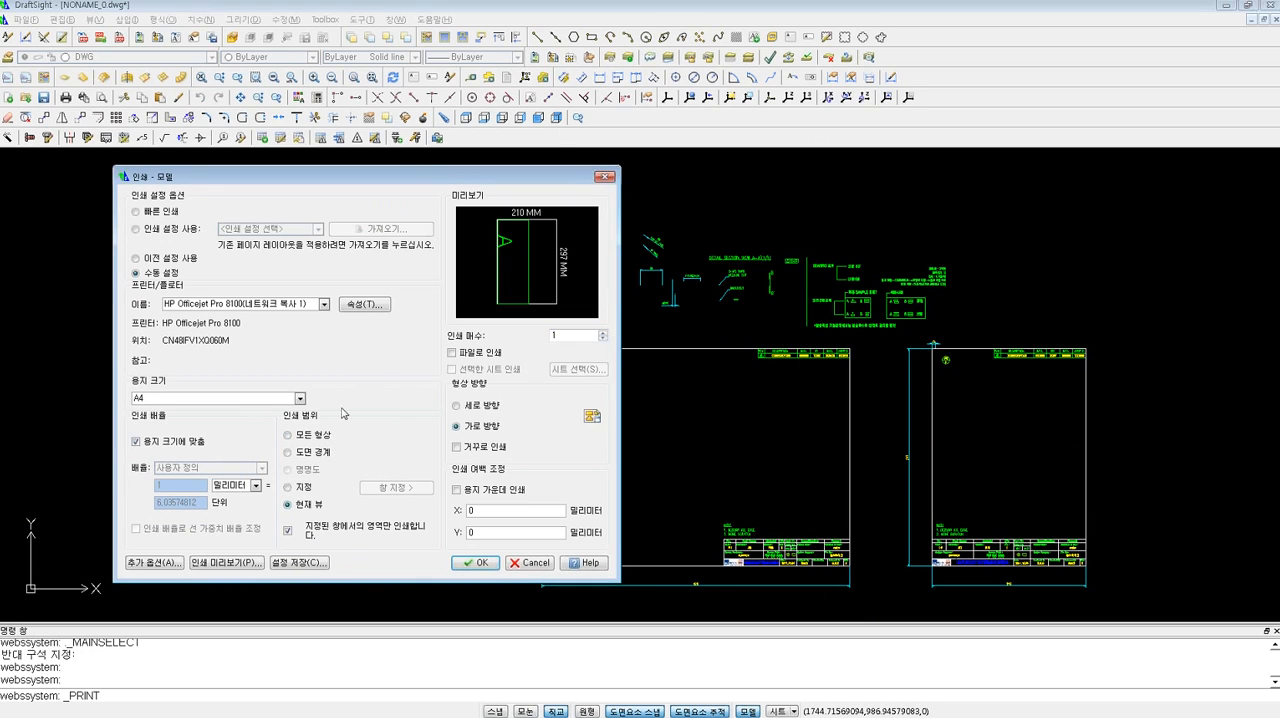
click(287, 487)
click(541, 566)
click(845, 372)
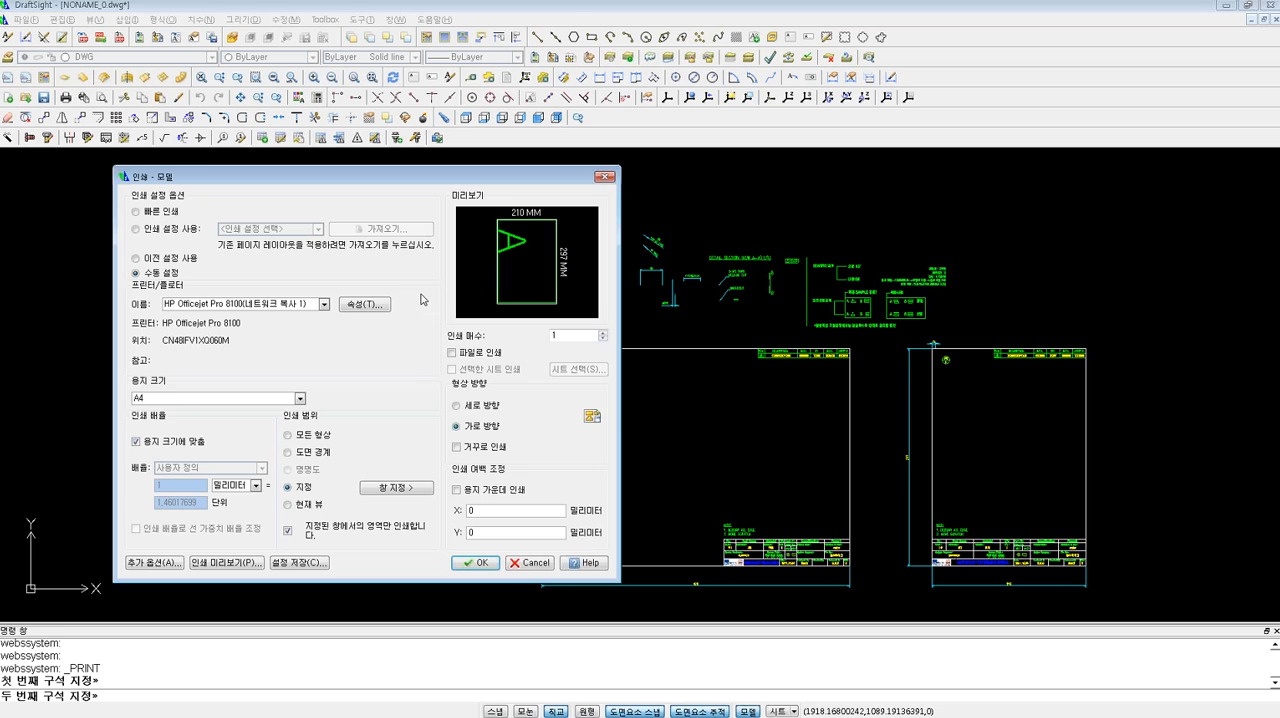
Choose the WEBS.ctb print style table, examine its colour and line weight settings, and leave without printing.
click(178, 569)
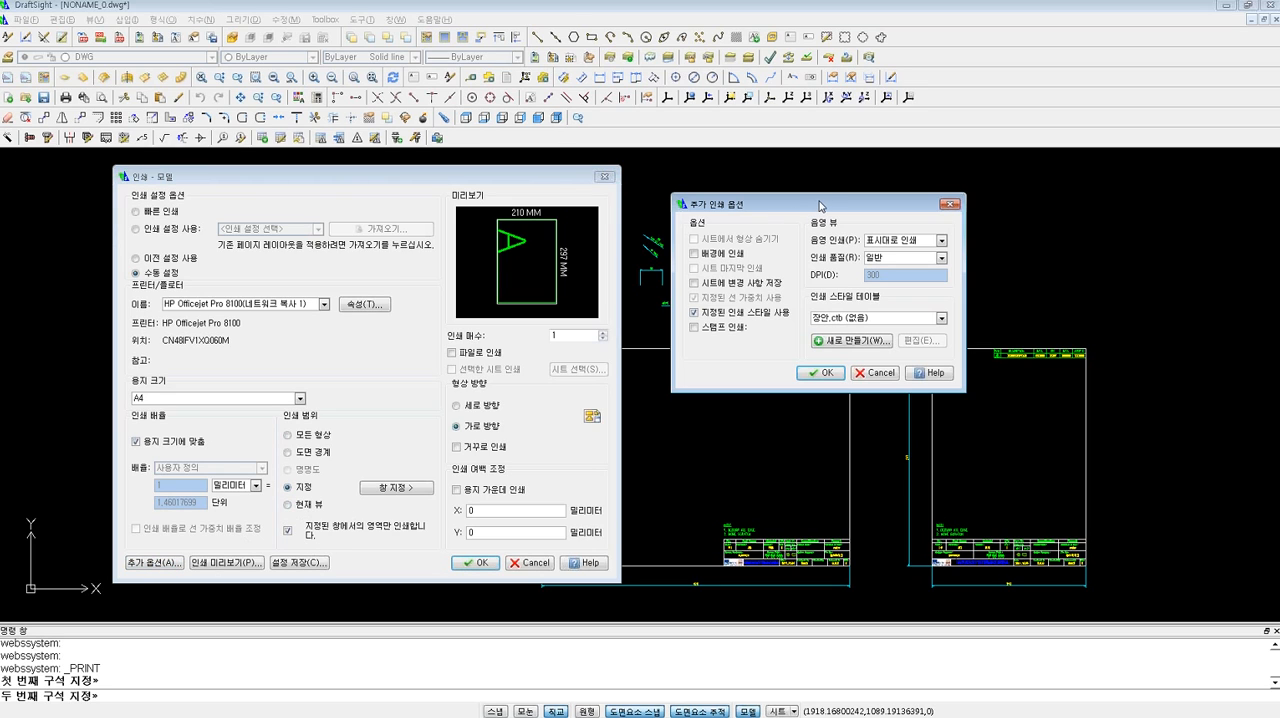
drag(820, 204, 801, 193)
click(904, 308)
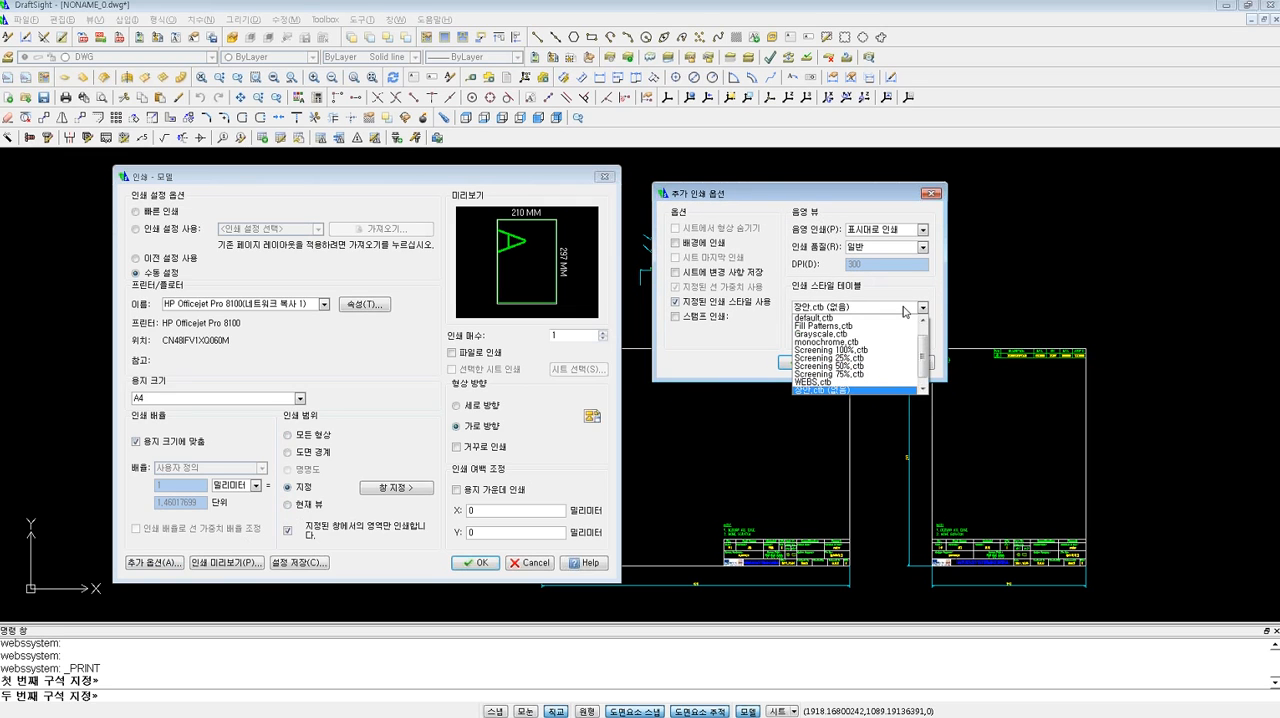
click(859, 385)
click(900, 331)
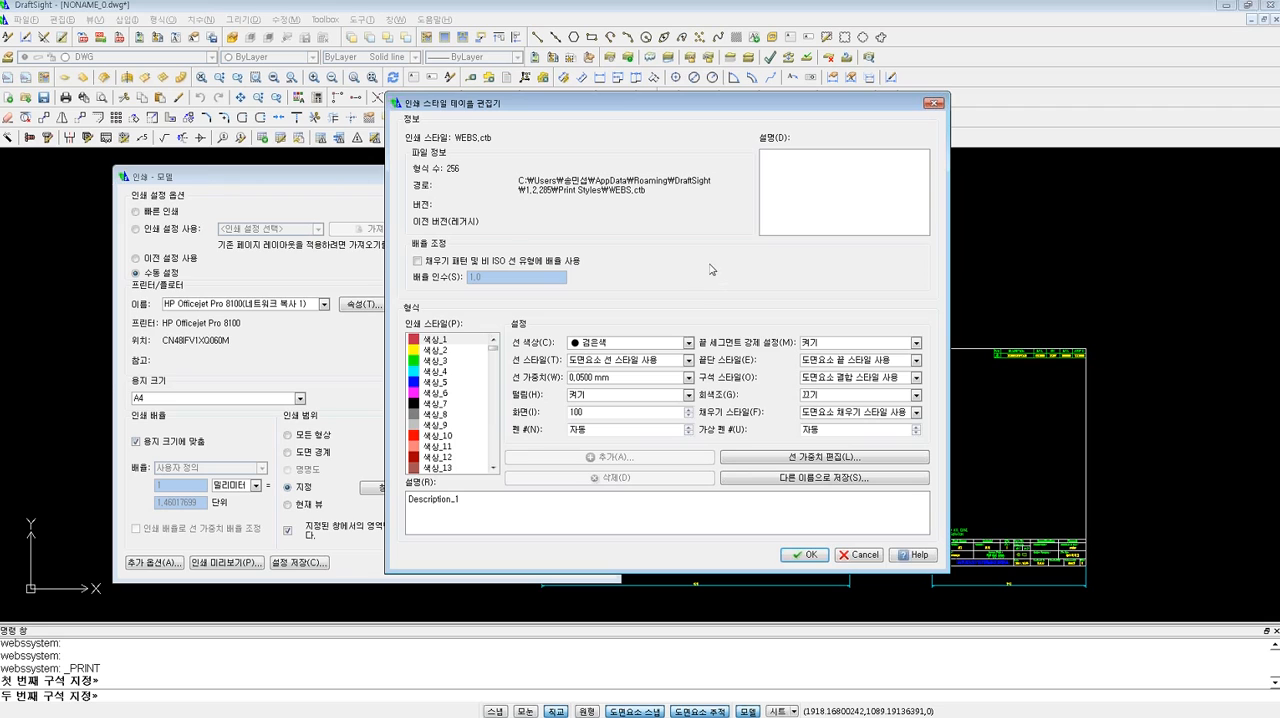
drag(720, 108, 627, 110)
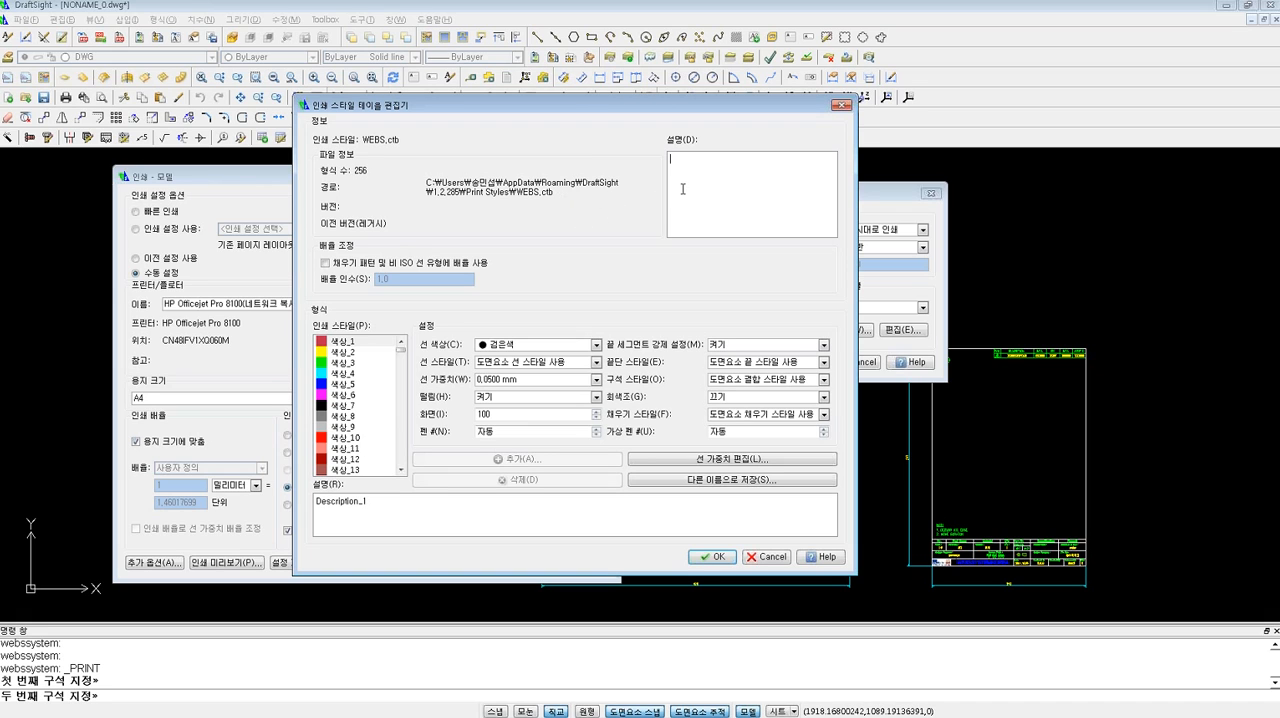
click(842, 105)
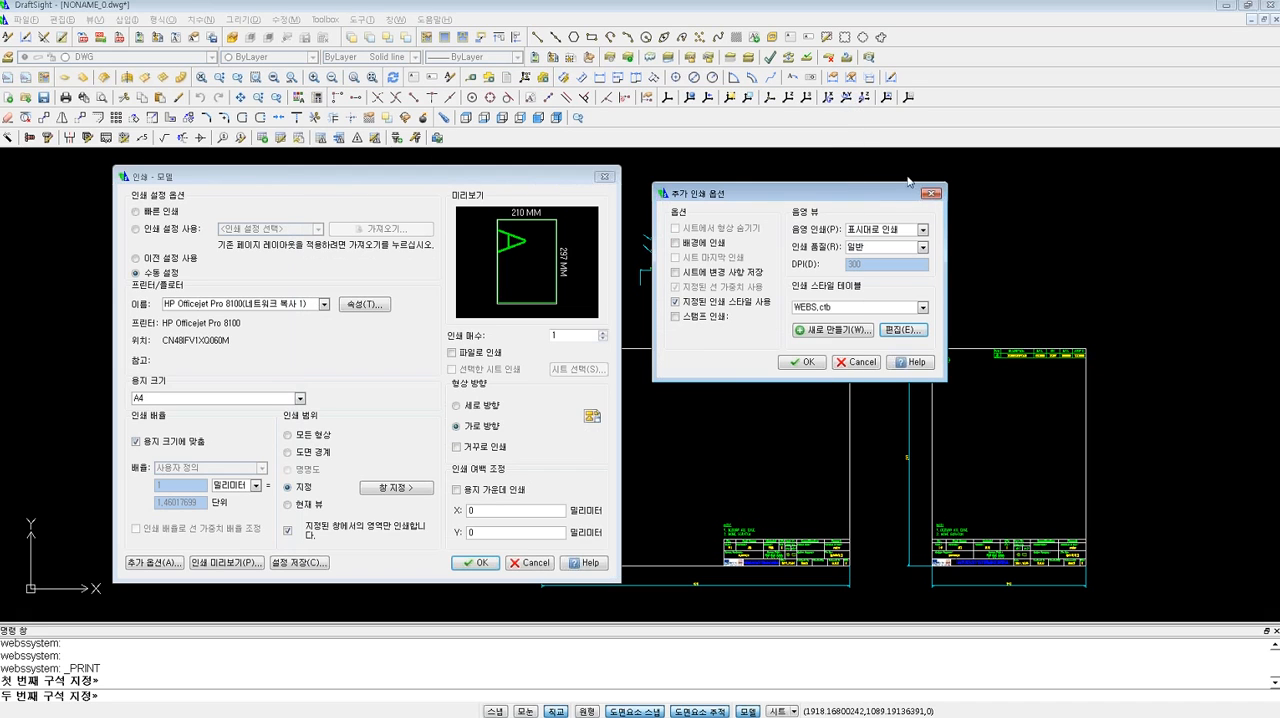
click(930, 197)
click(604, 176)
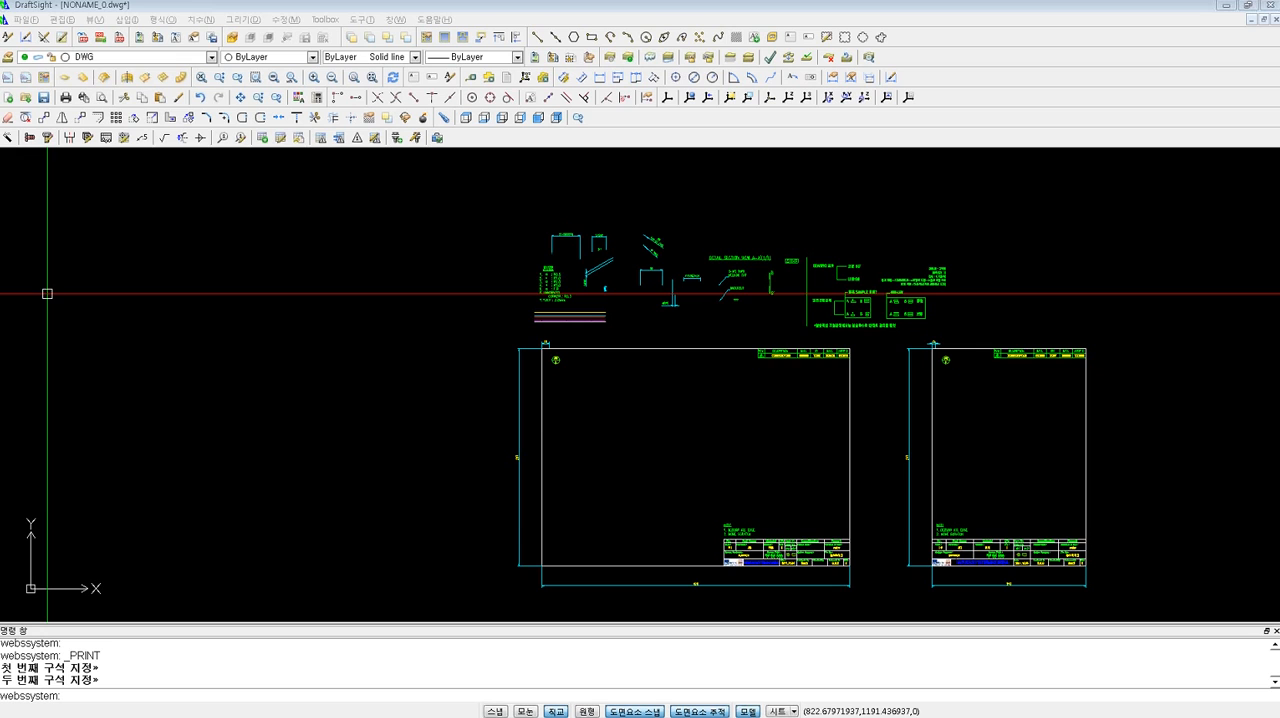
Draw one horizontal and one vertical infinite line crossing inside the wider drawing frame.
click(694, 433)
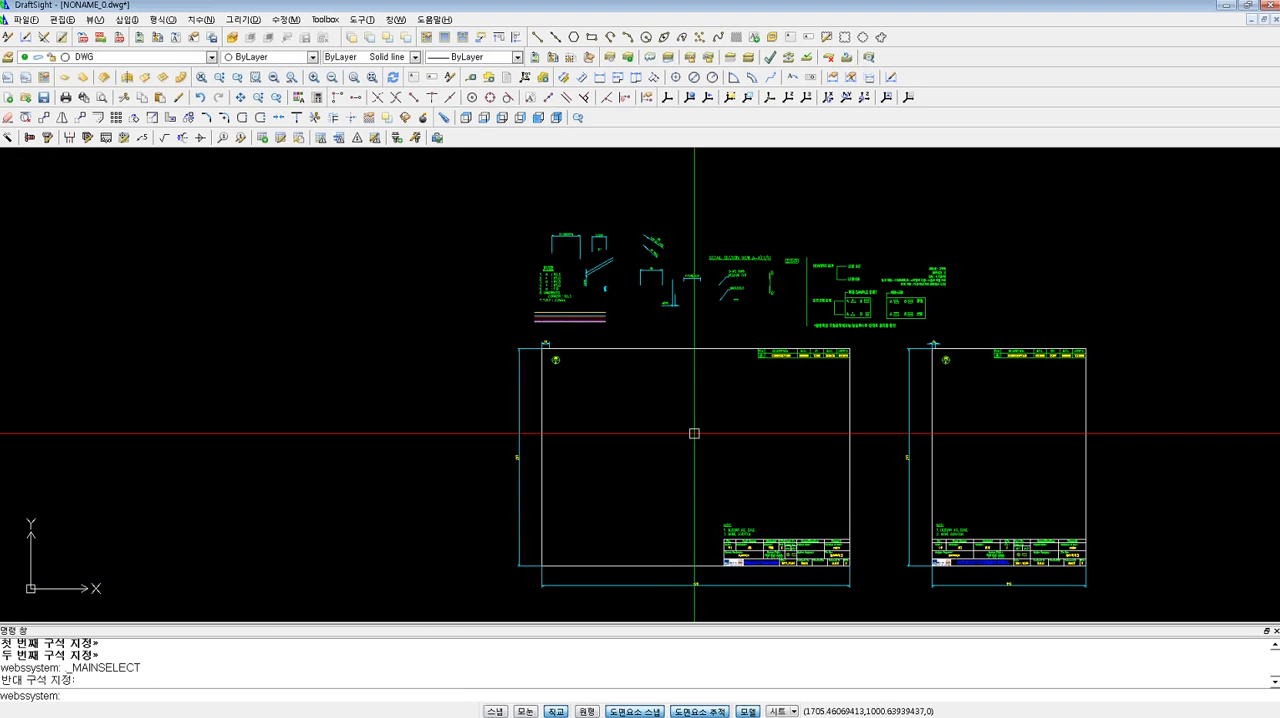
scroll(709, 437, up, 5)
text(XX)
key(Return)
click(540, 413)
click(664, 432)
key(Escape)
key(Return)
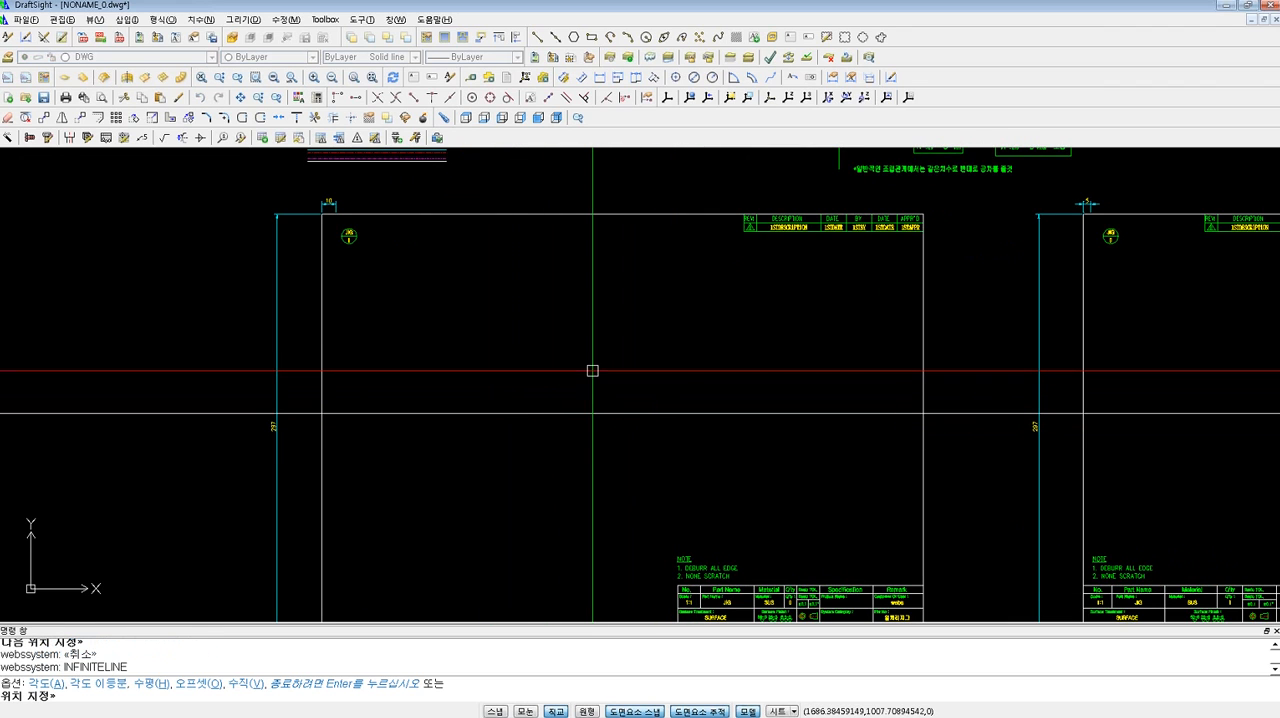
click(592, 371)
click(628, 463)
key(Escape)
key(Escape)
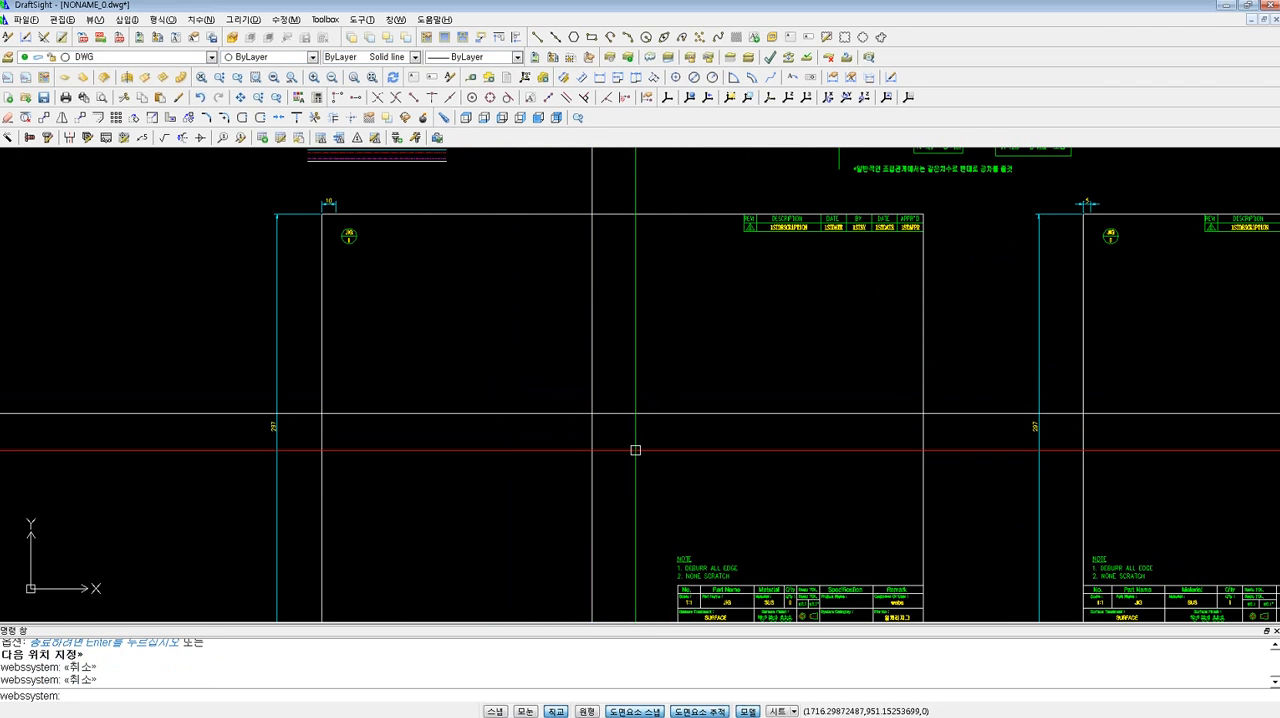
Draw a circle with a radius of about 40.7 centred on the intersection of the two infinite lines.
text(c)
key(Return)
click(592, 413)
click(650, 413)
key(Escape)
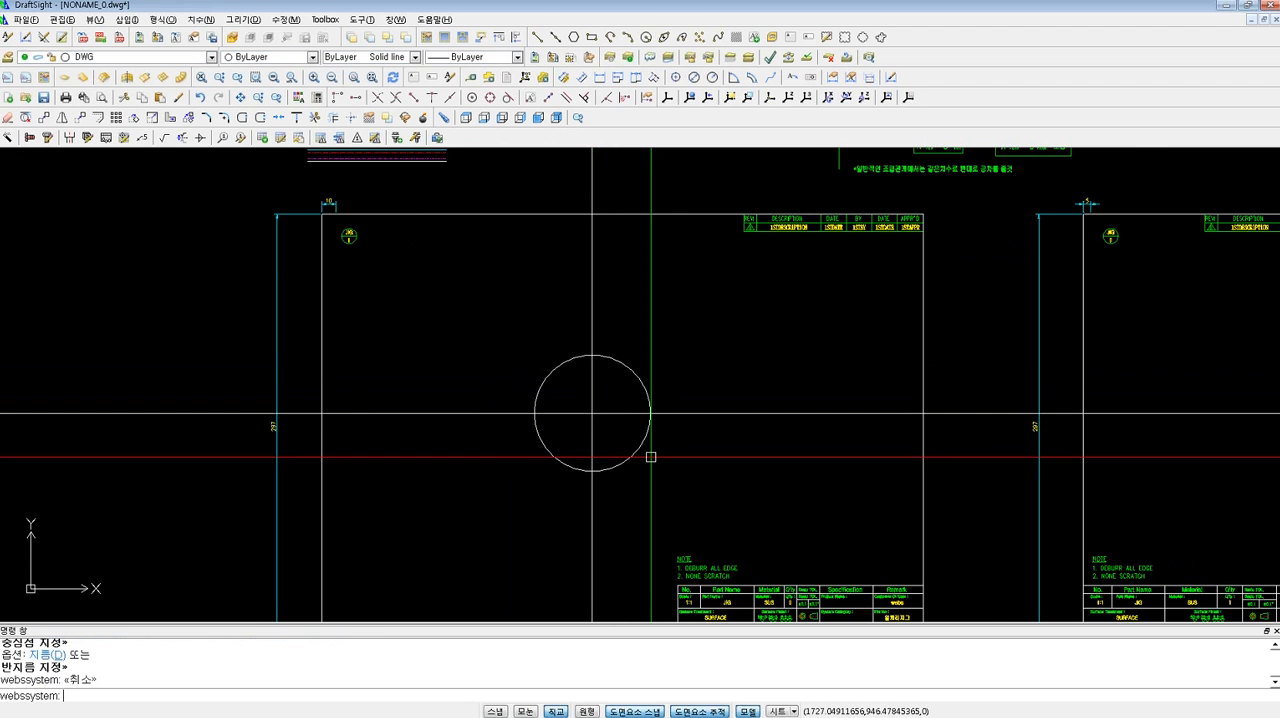
scroll(650, 457, up, 1)
click(655, 460)
key(Escape)
key(Escape)
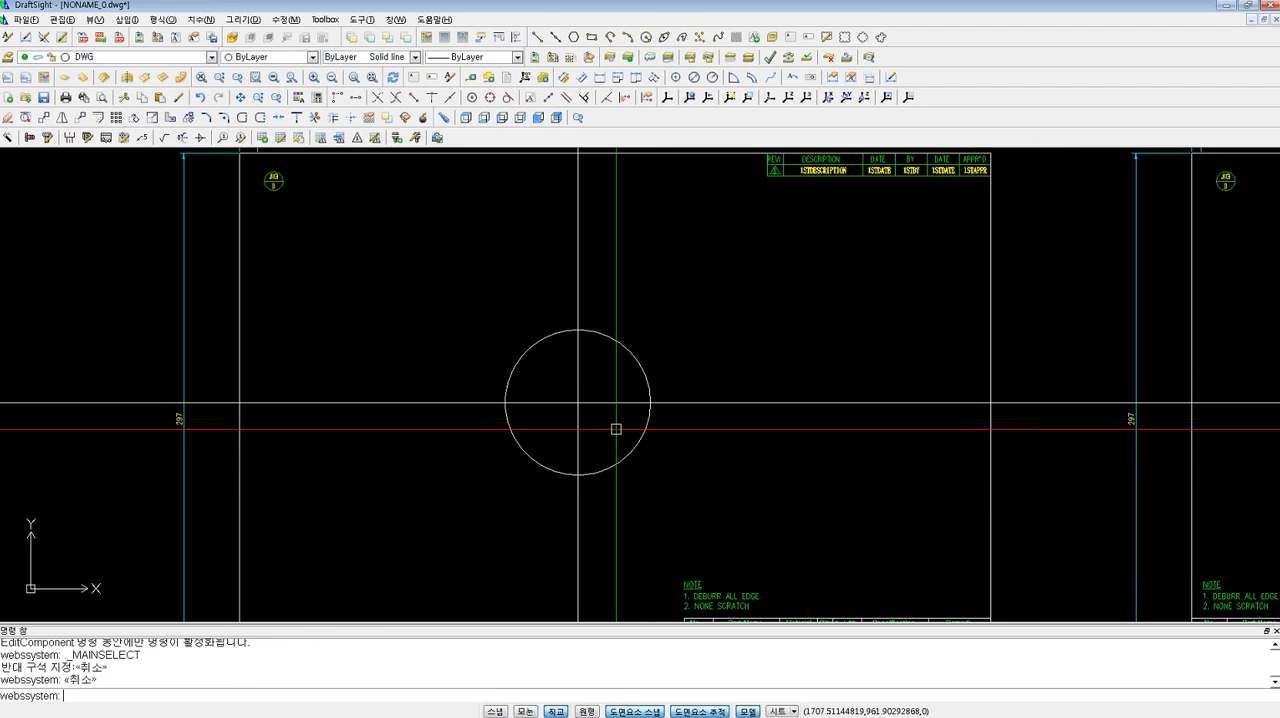
Trim away the parts of both infinite lines that extend outside the circle.
text(tr)
key(Return)
text(l)
key(Return)
Draw a concentric circle of radius 15 at the centre of the large circle.
key(Return)
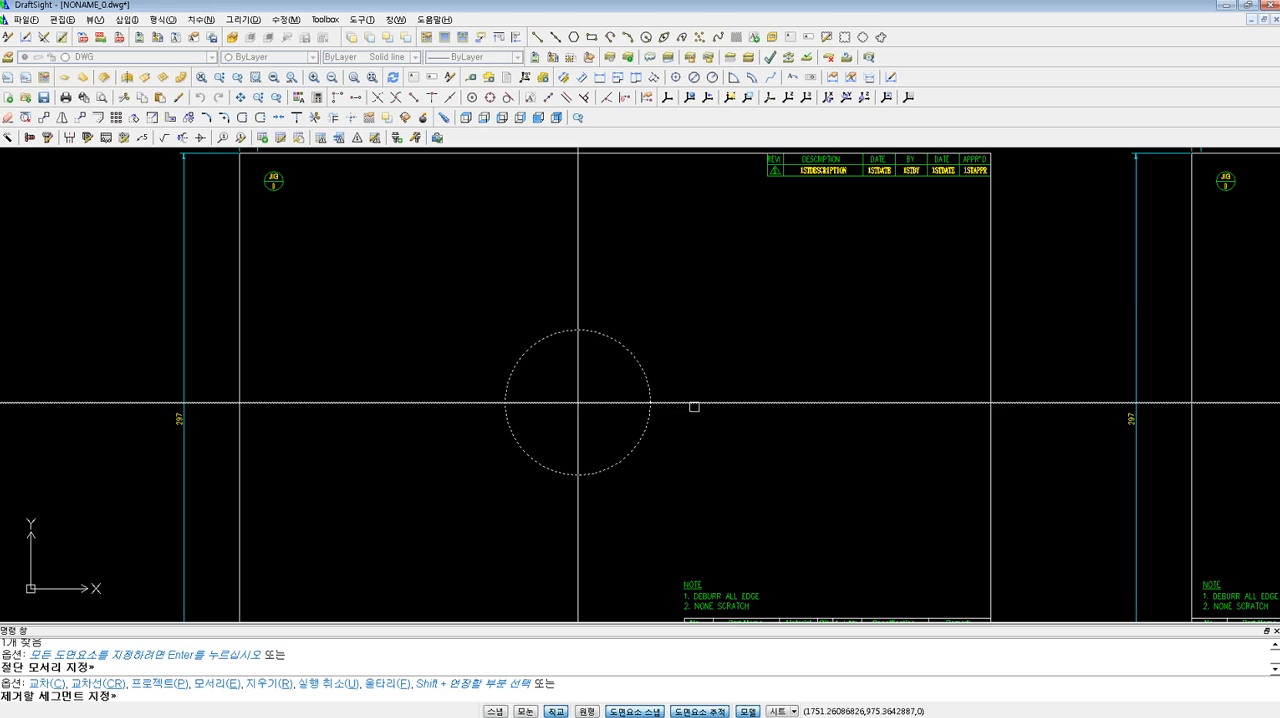
click(694, 407)
click(580, 288)
click(470, 407)
click(574, 516)
key(Escape)
text(c)
key(Return)
click(577, 403)
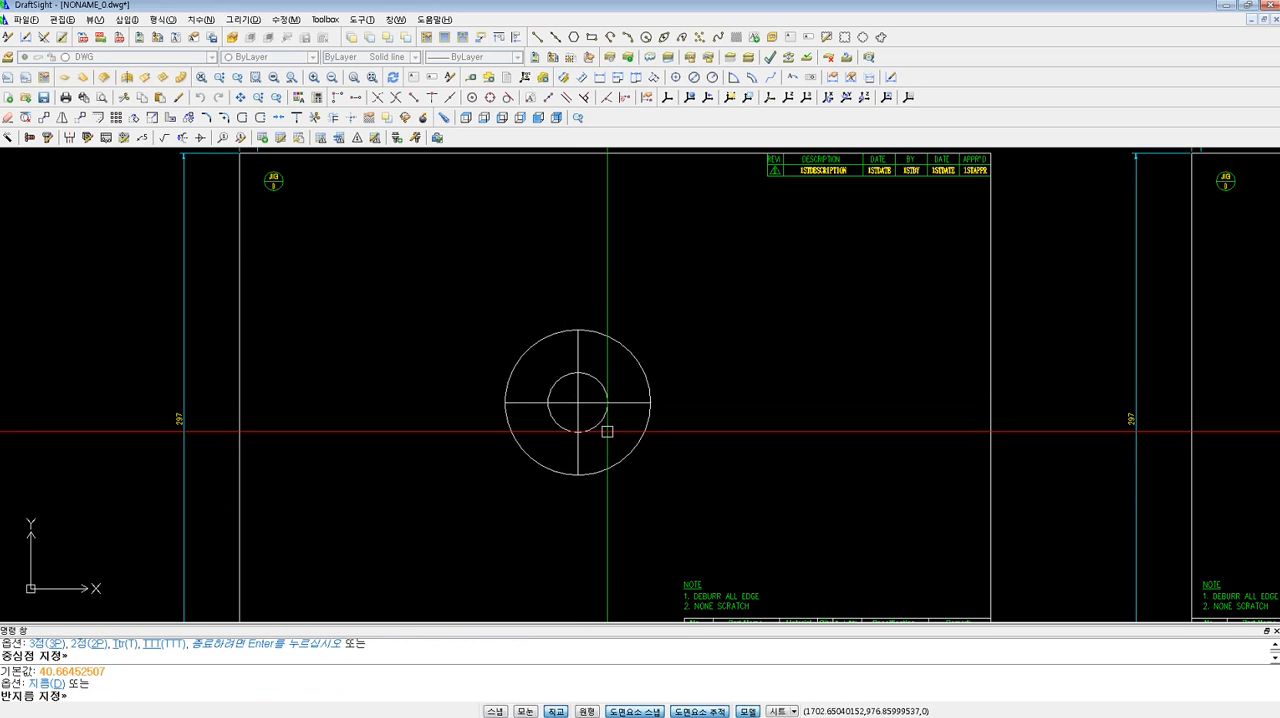
text(15)
key(Return)
scroll(607, 432, up, 1)
key(Escape)
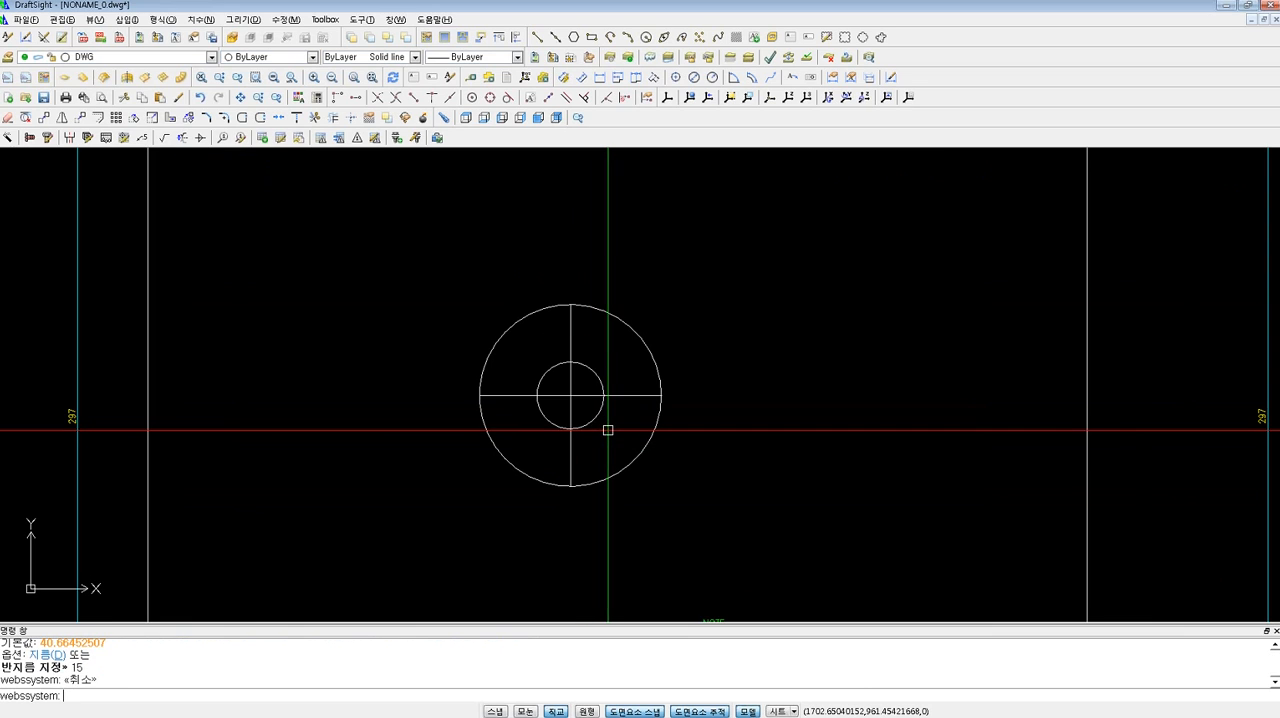
Move the small circle 40 units horizontally to the left.
text(q)
key(Return)
click(591, 413)
key(Return)
click(857, 510)
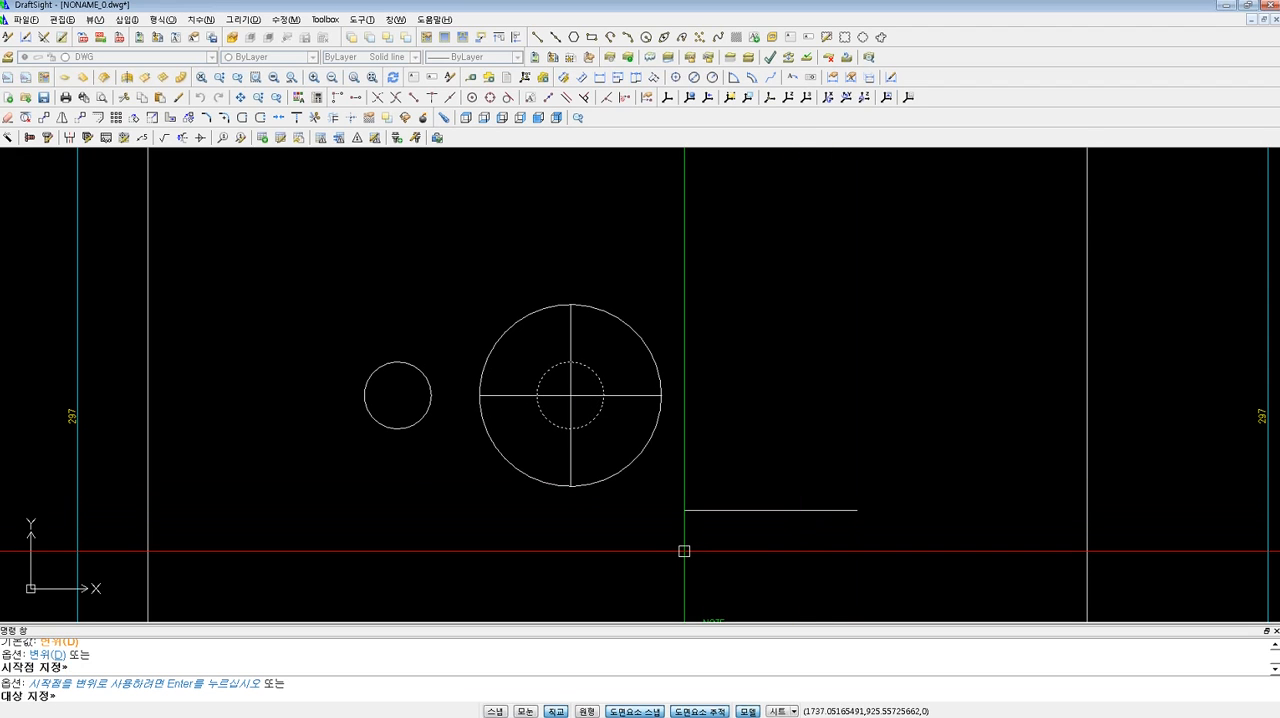
key(Return)
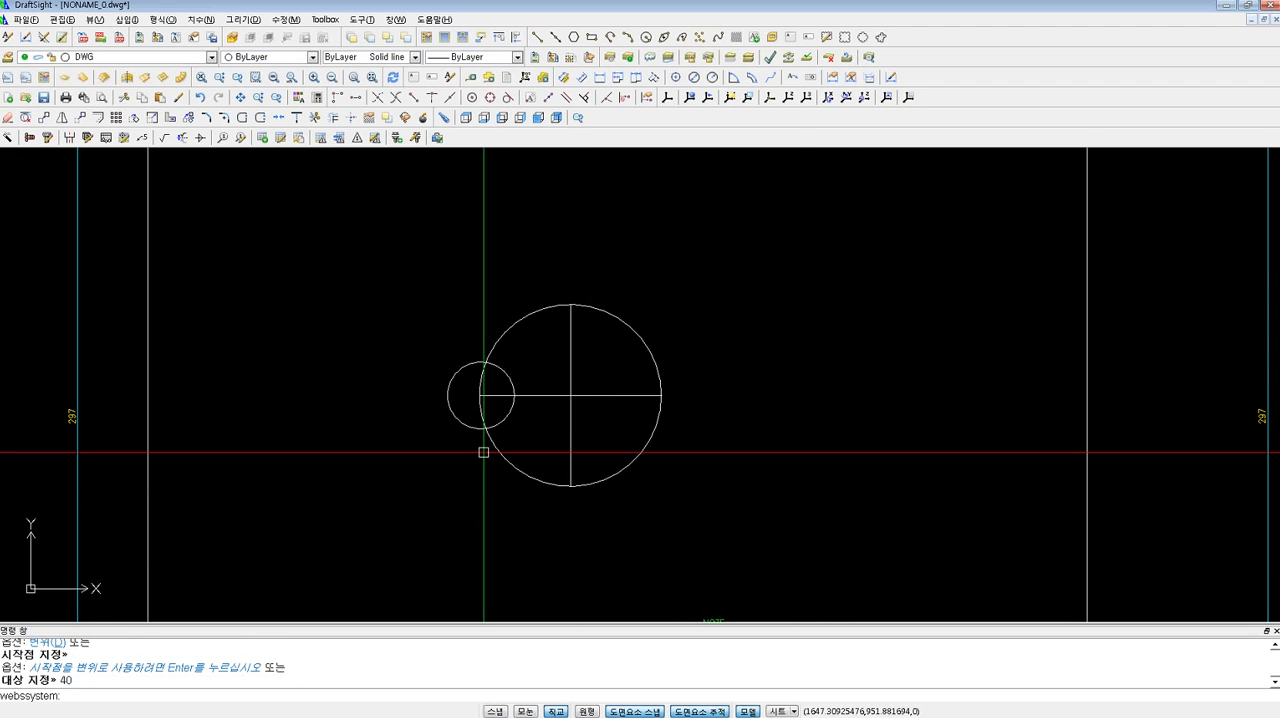
key(Escape)
key(Escape)
Mirror the small circle about the vertical centre line, keeping the original.
text(mi)
key(Return)
key(Return)
click(571, 305)
click(661, 525)
Delete the large circle, keeping both small circles and the centre lines.
key(Return)
key(Escape)
key(Escape)
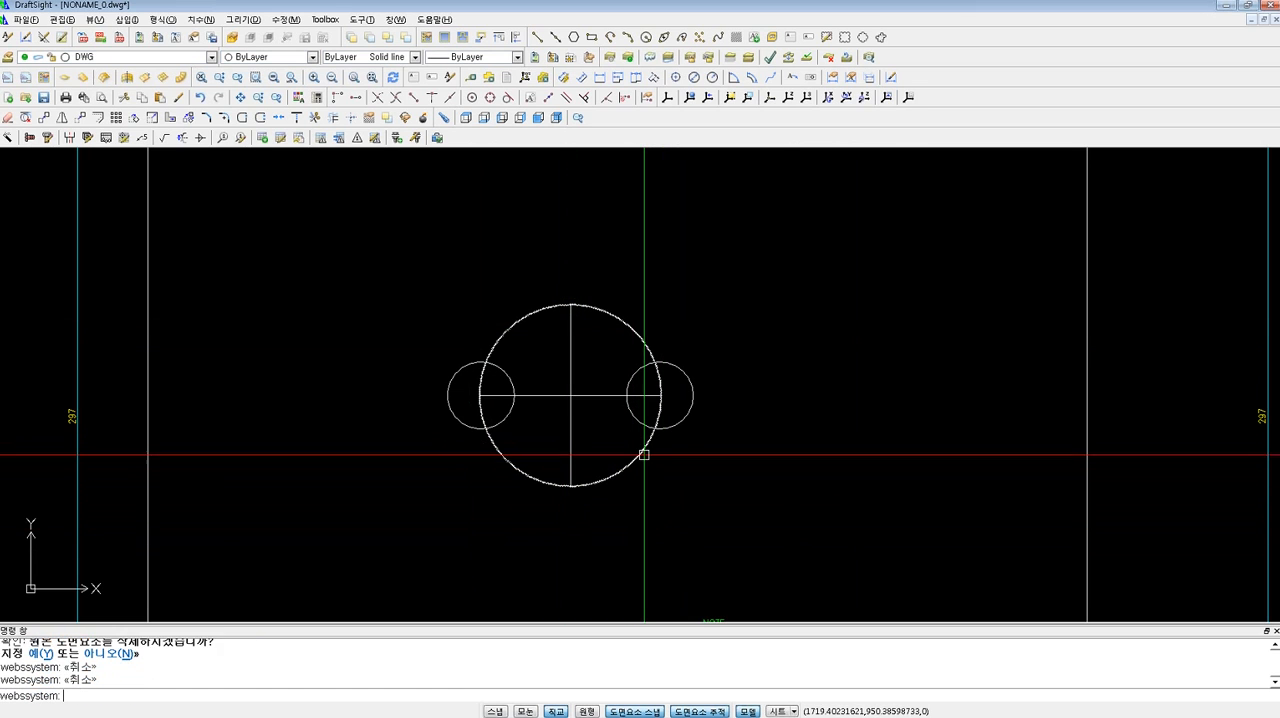
text(E)
key(Return)
click(632, 463)
key(Return)
Offset the horizontal centre line by 20, once above and once below it.
scroll(609, 435, down, 3)
scroll(626, 437, up, 3)
scroll(642, 452, down, 3)
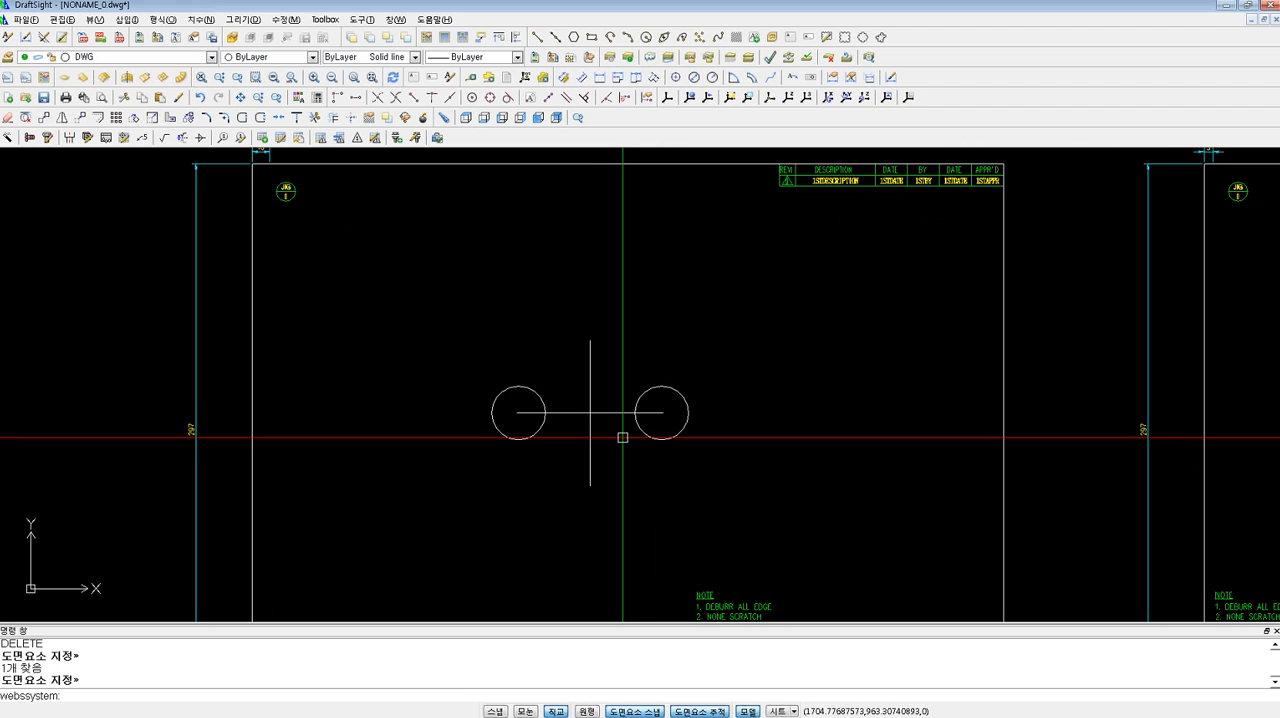
scroll(620, 430, up, 2)
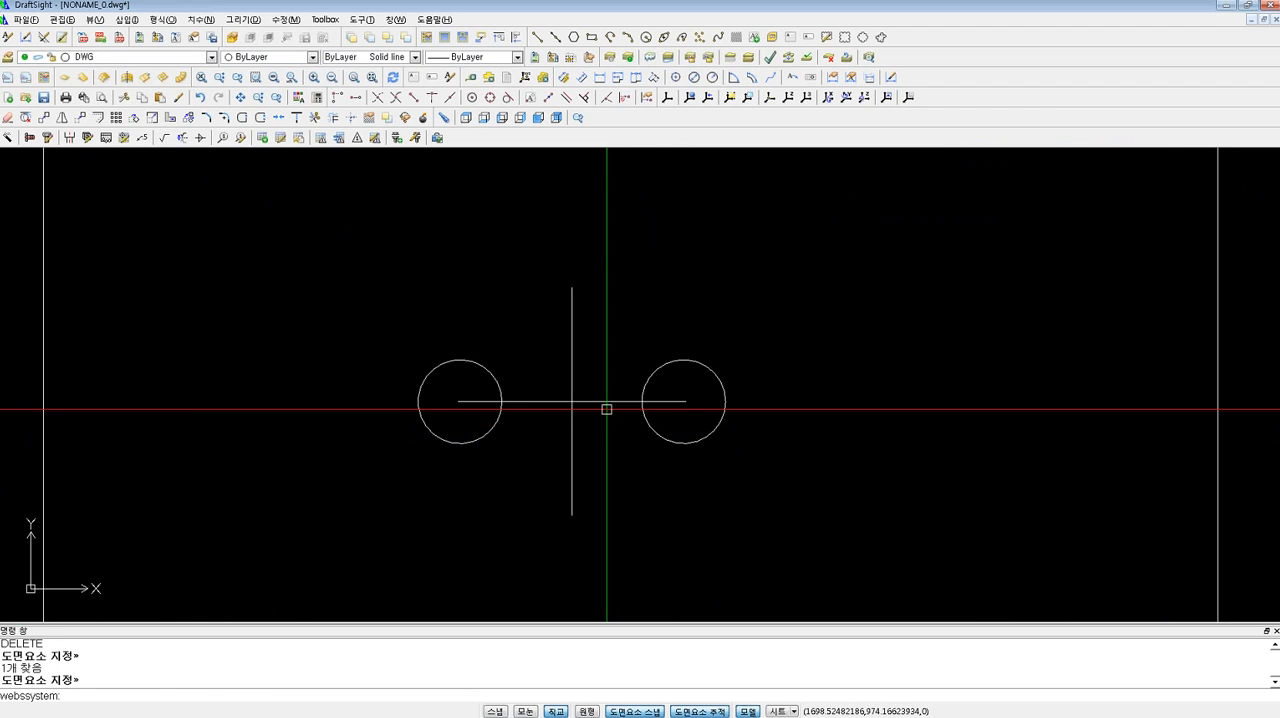
text(o)
key(Return)
text(20)
key(Return)
click(601, 401)
click(623, 304)
click(626, 402)
click(651, 449)
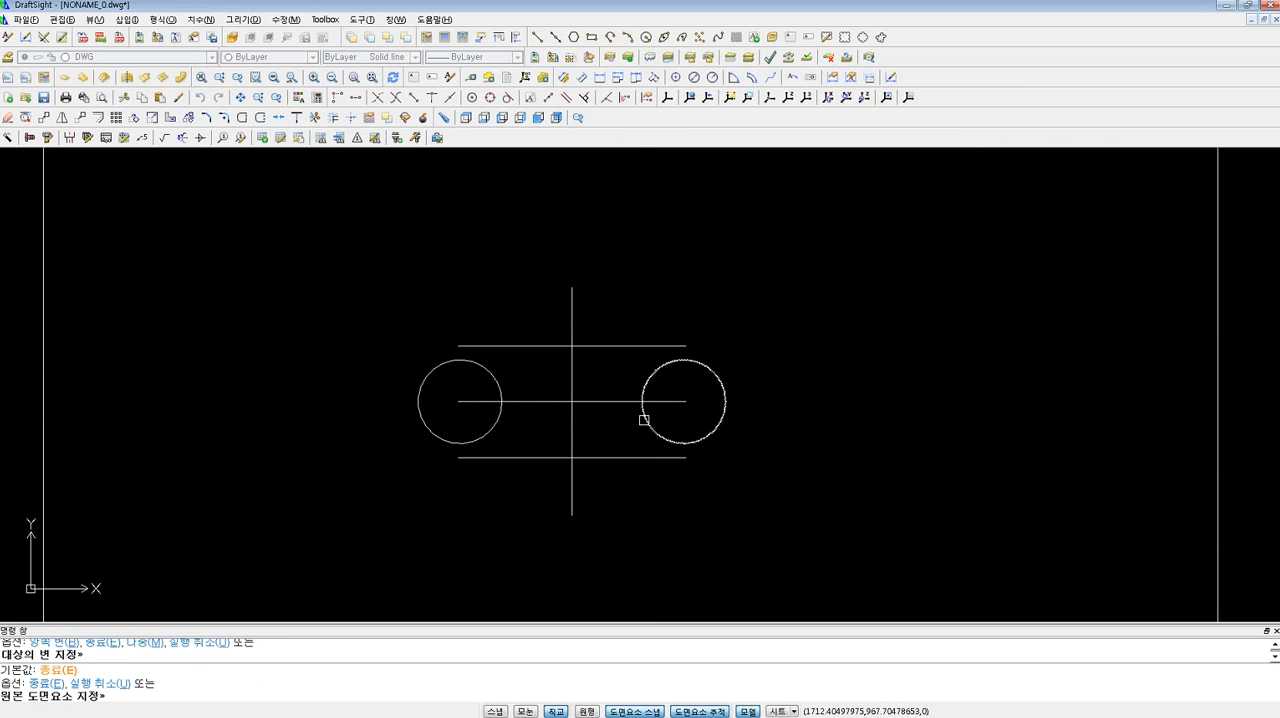
key(Return)
Offset the vertical centre line by 60, once to its left and once to its right.
key(Return)
text(60)
key(Return)
click(577, 360)
click(457, 355)
click(584, 365)
click(768, 458)
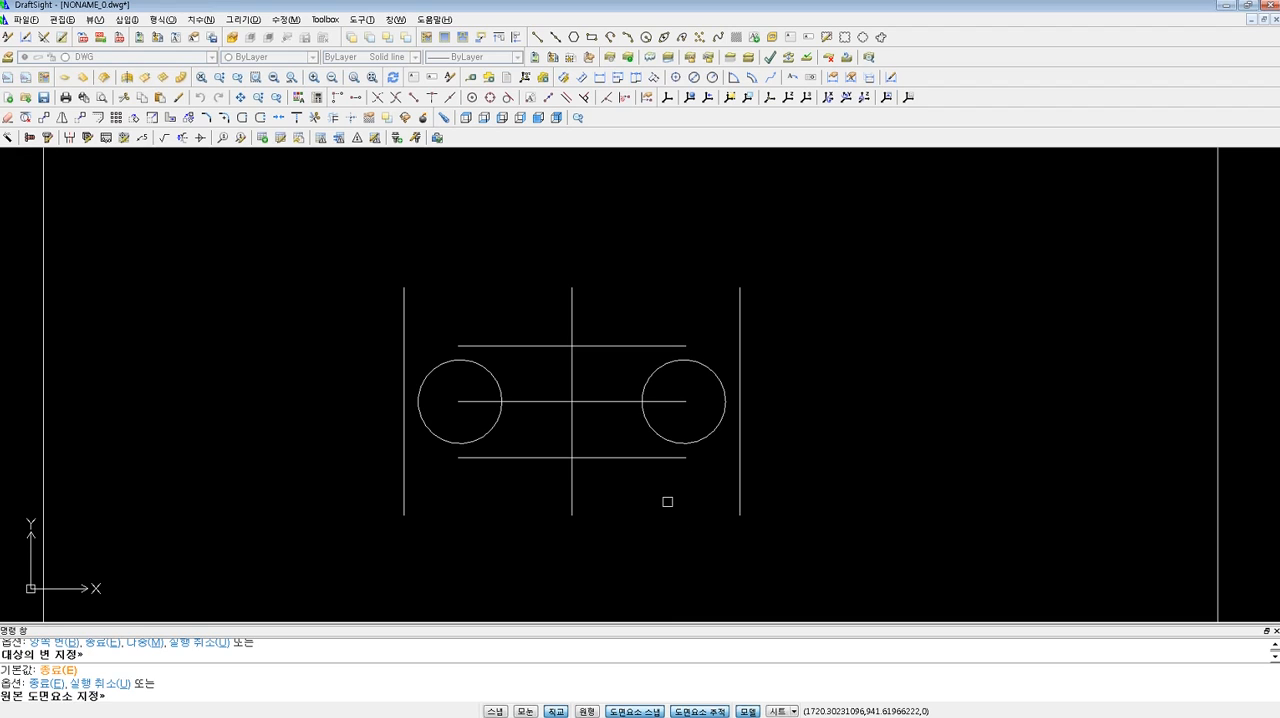
key(Escape)
key(Escape)
Join the upper offset line to both outer vertical lines with zero-distance chamfers, forming the two upper corners.
text(cha)
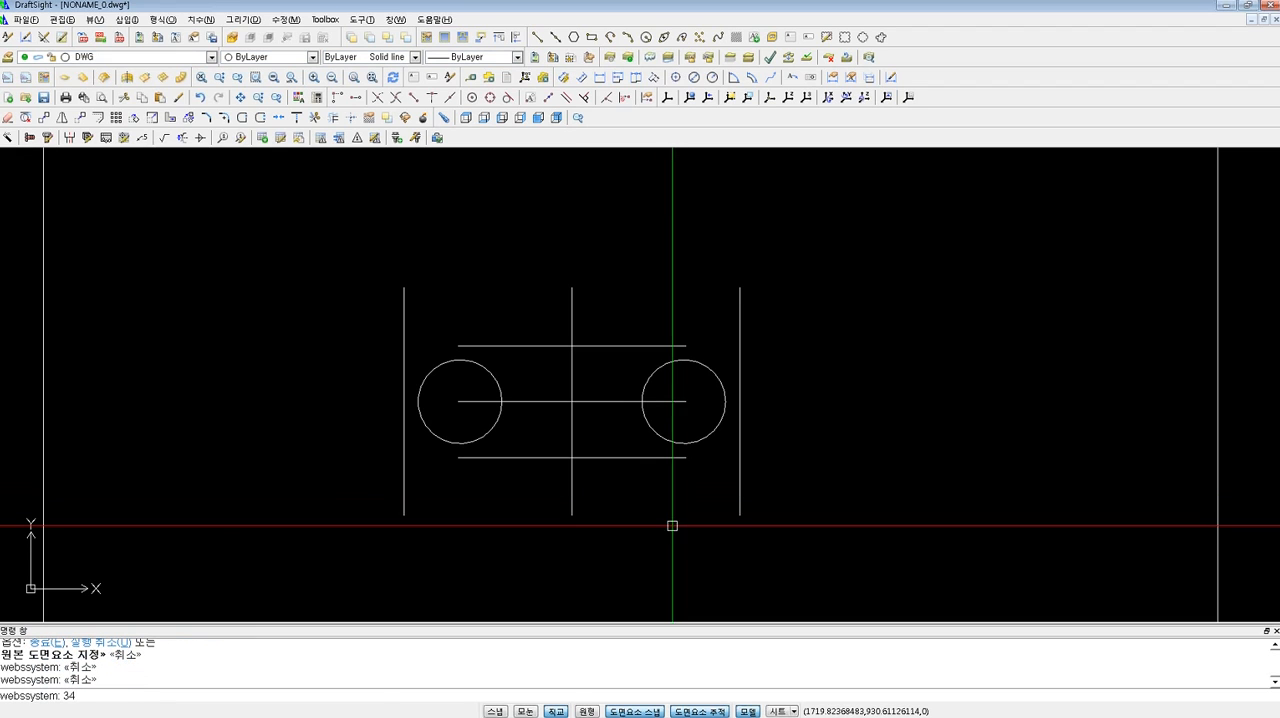
key(Return)
click(404, 369)
click(486, 346)
key(Return)
click(603, 346)
click(740, 369)
key(Return)
click(739, 431)
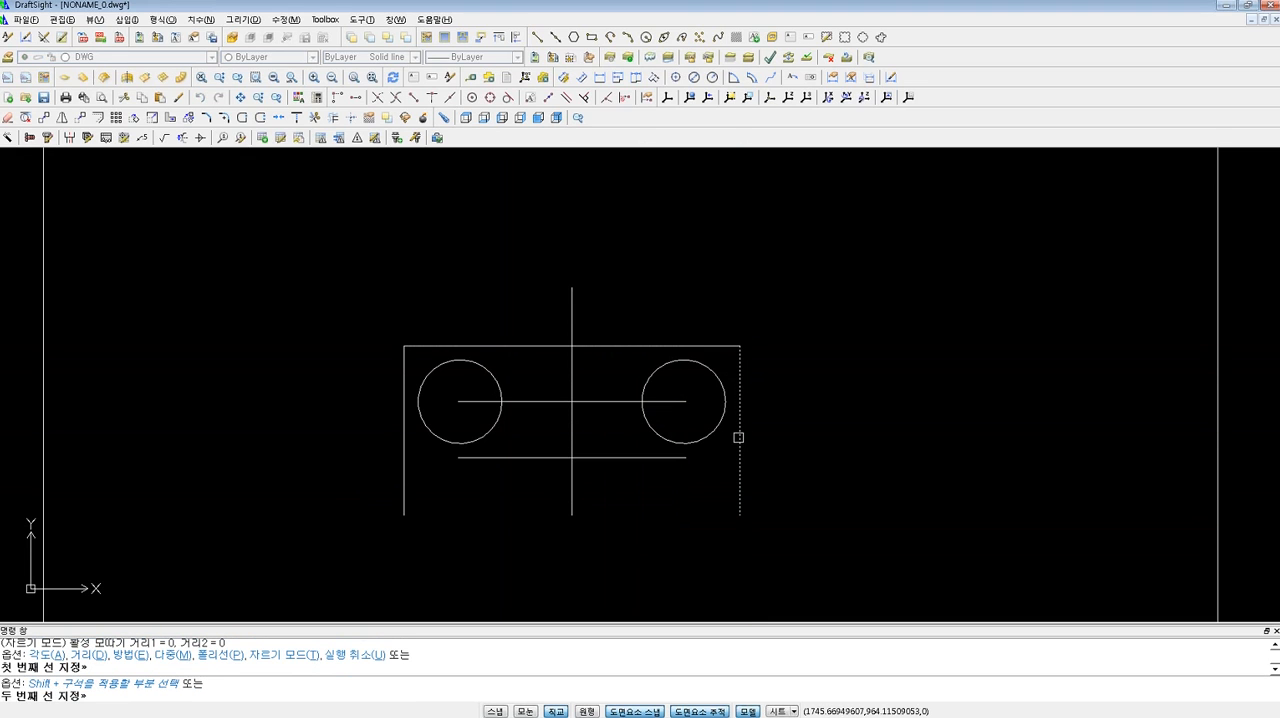
key(Escape)
key(Escape)
key(Escape)
key(Escape)
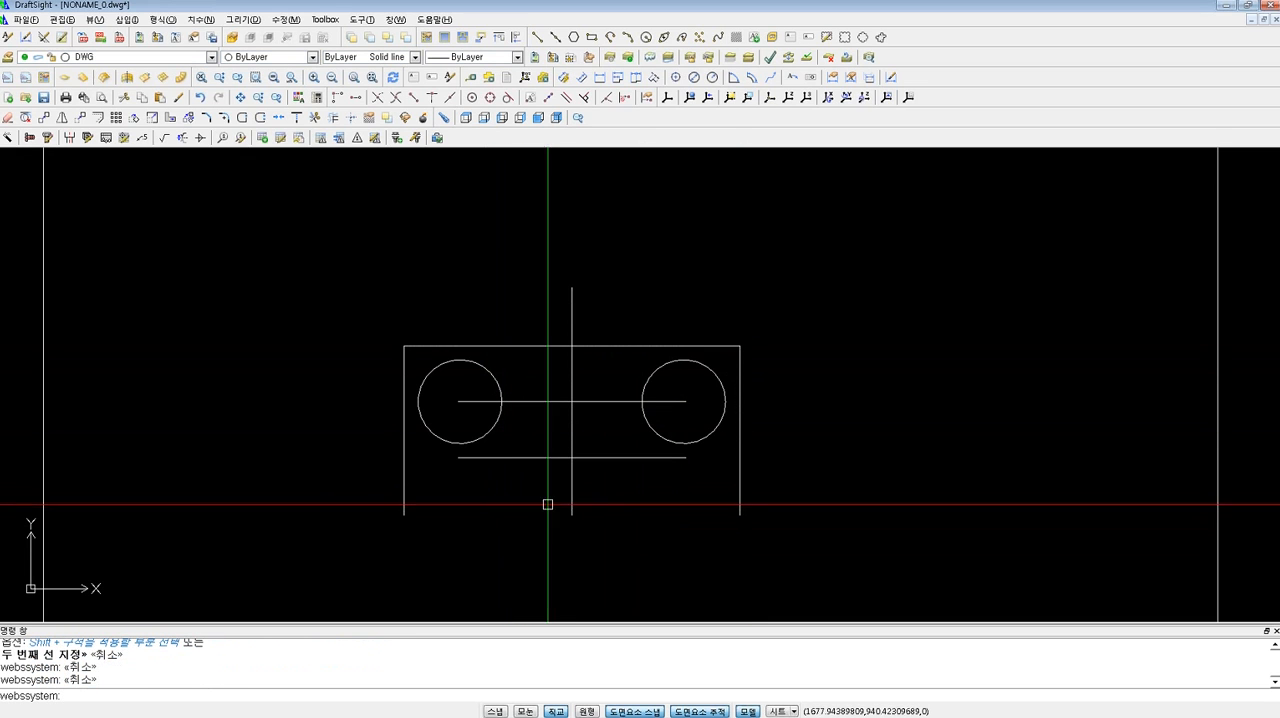
Join the lower offset line to both outer vertical lines with zero-distance chamfers, forming the two lower corners.
key(Return)
click(651, 457)
click(740, 431)
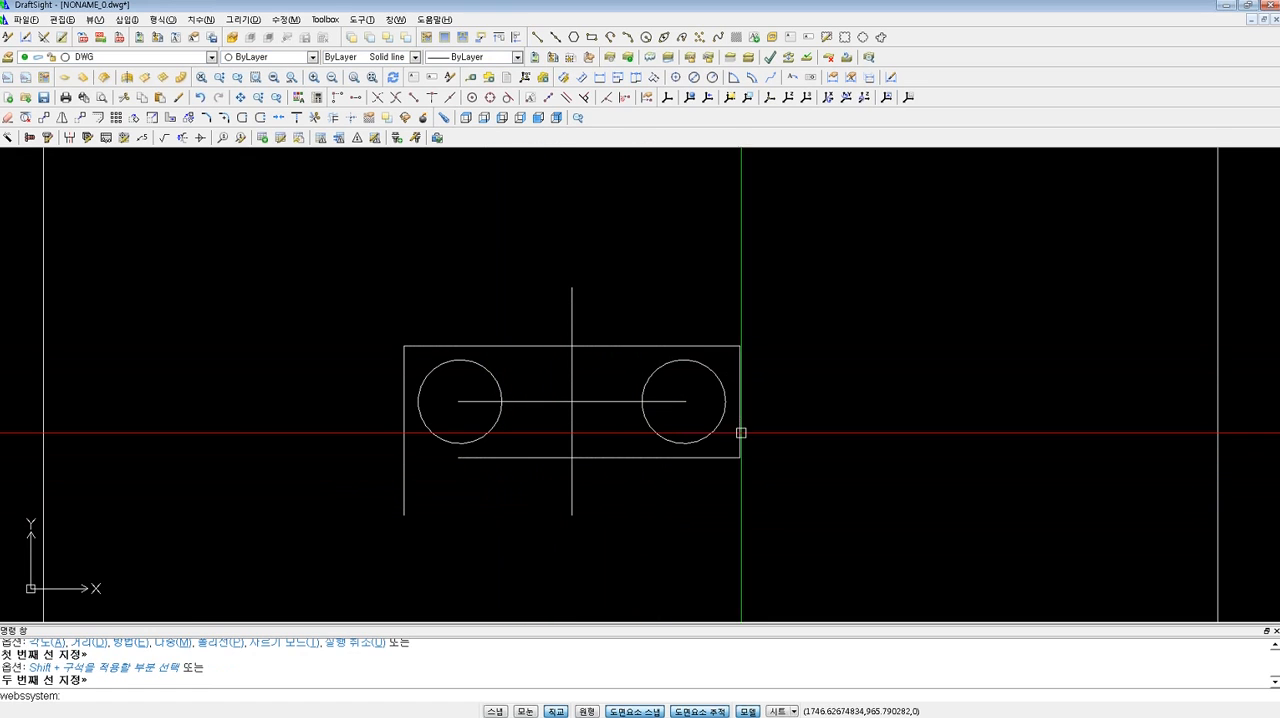
key(Return)
click(546, 457)
key(Escape)
key(Escape)
scroll(478, 376, down, 5)
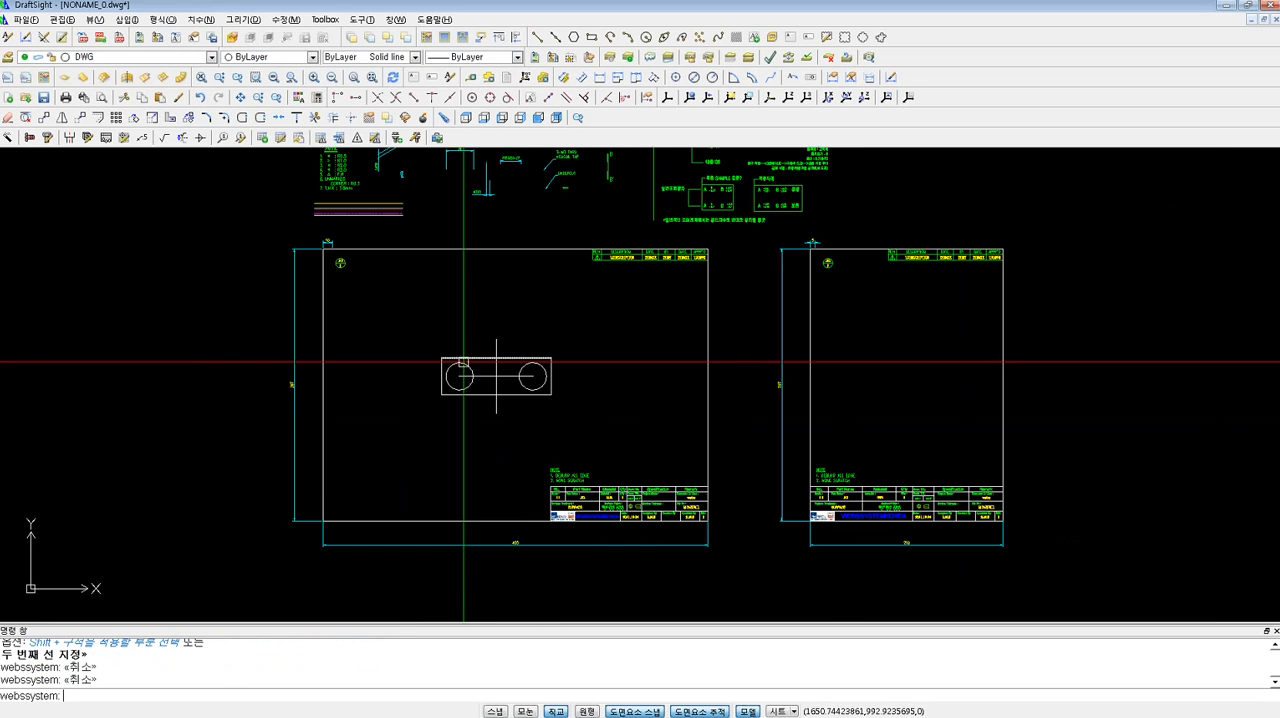
scroll(481, 374, up, 3)
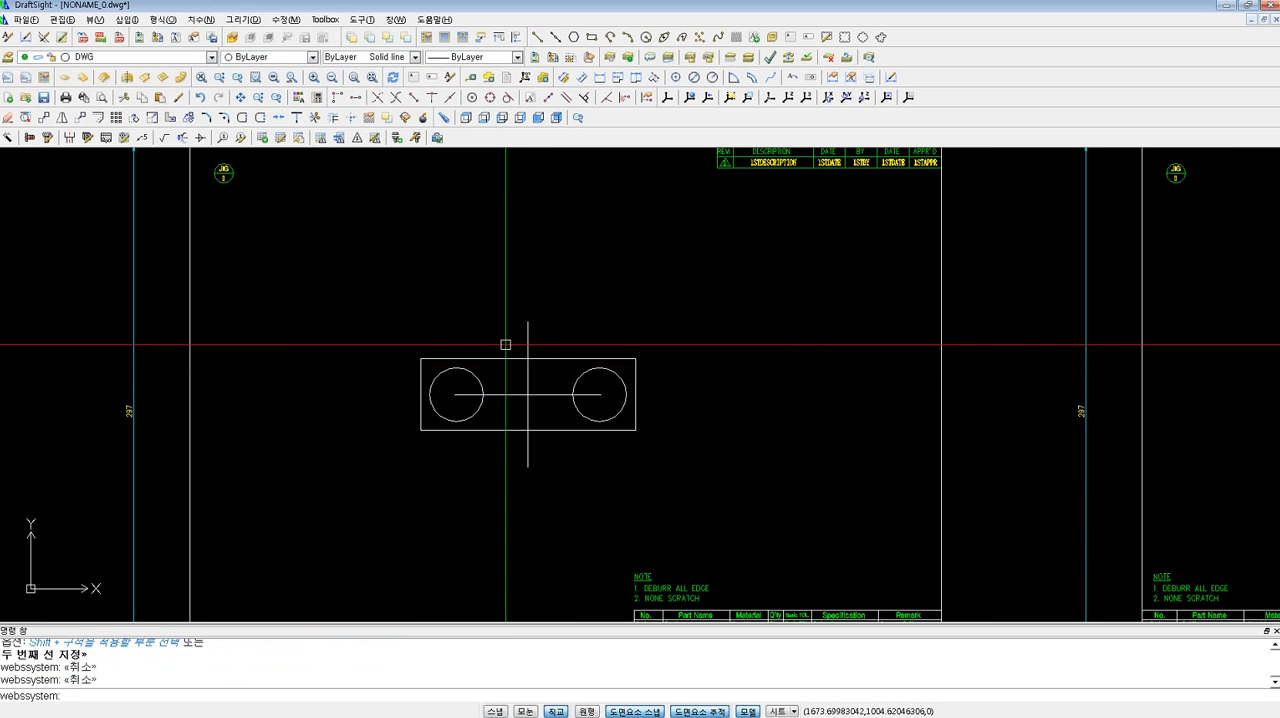
scroll(506, 344, down, 1)
Match both centre lines of the plate to the red dash-dot sample line above the frame with PropertyPainter.
middle_drag(460, 271, 521, 315)
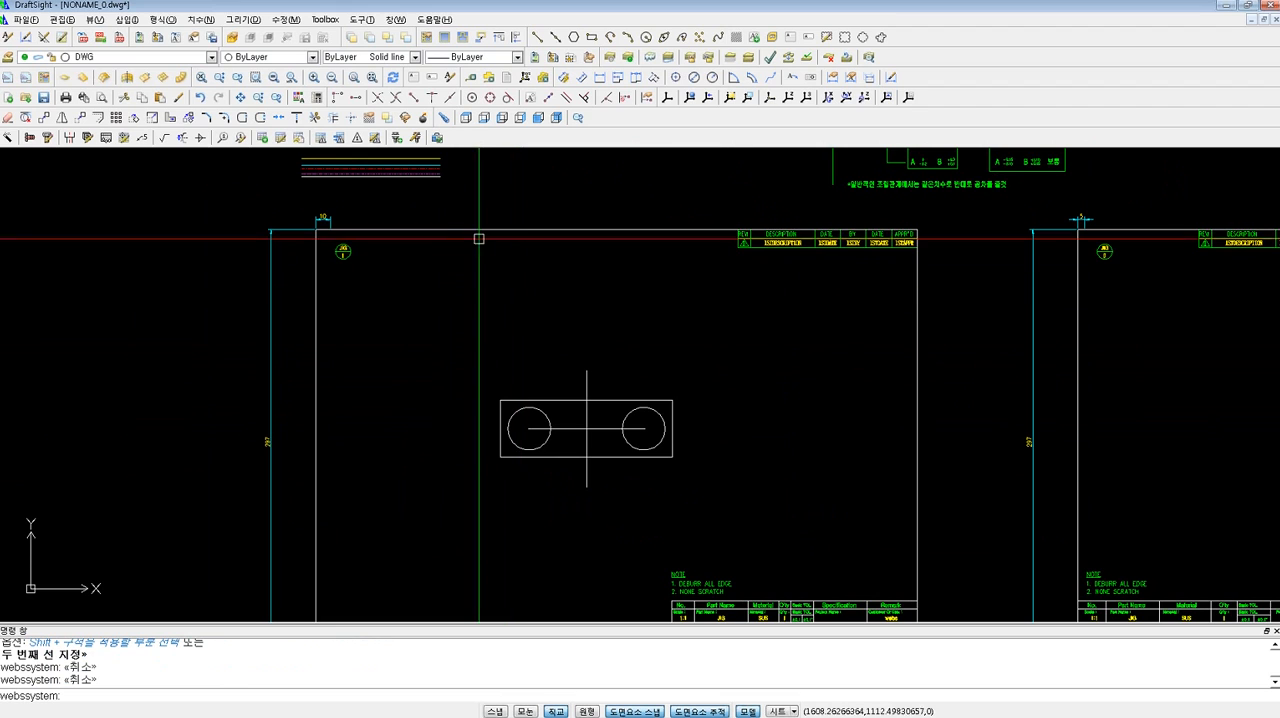
middle_drag(429, 183, 438, 209)
scroll(438, 209, up, 5)
text(4)
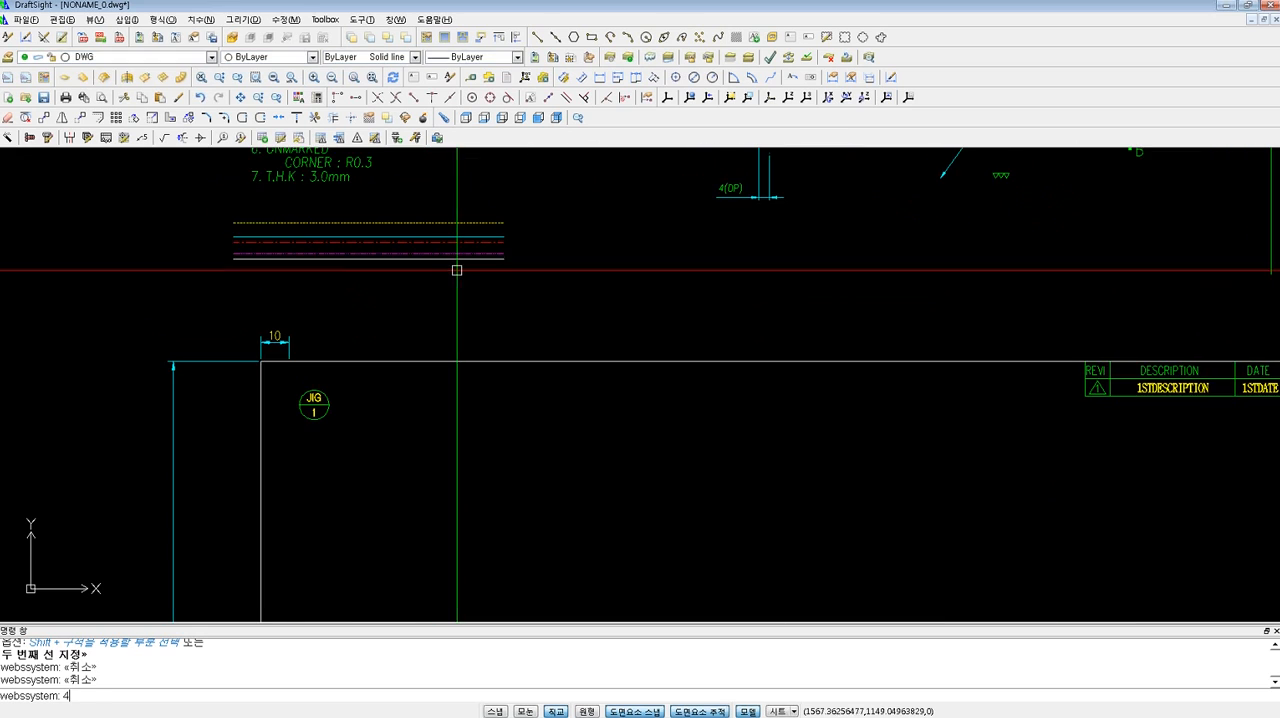
key(Return)
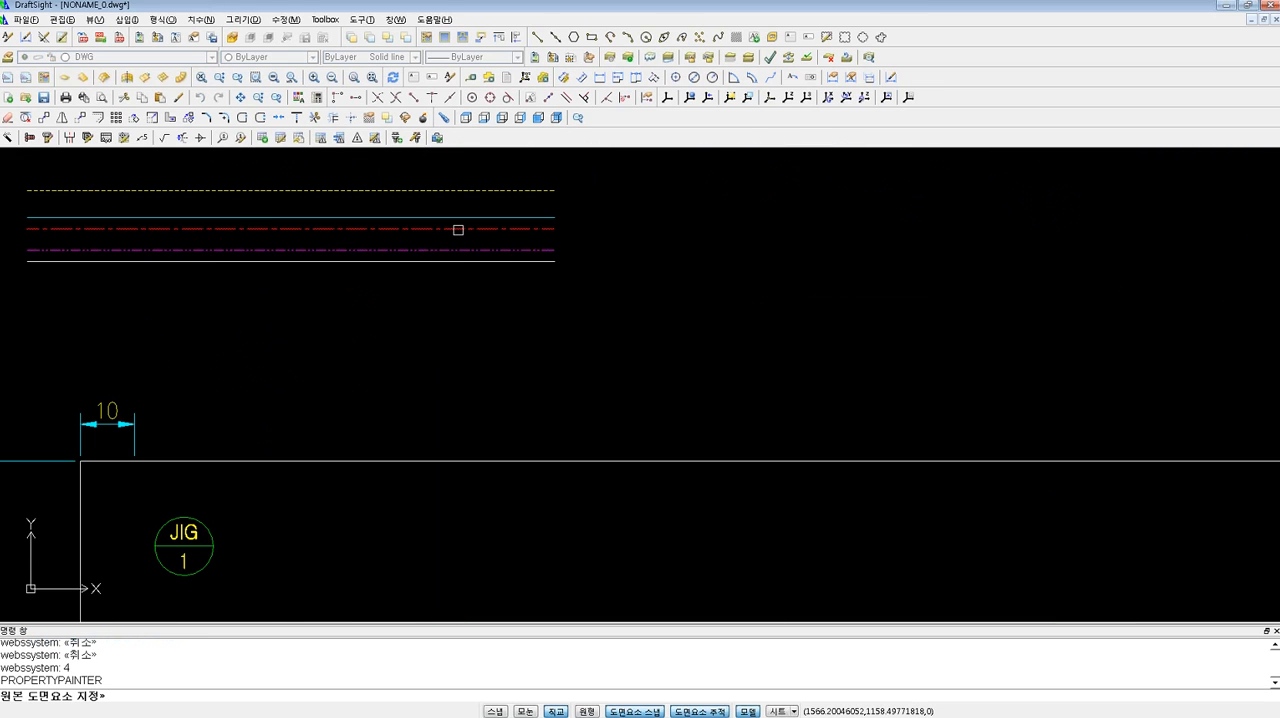
click(458, 230)
scroll(458, 230, down, 6)
scroll(642, 528, up, 6)
click(669, 434)
click(573, 383)
key(Escape)
key(Escape)
scroll(560, 351, down, 3)
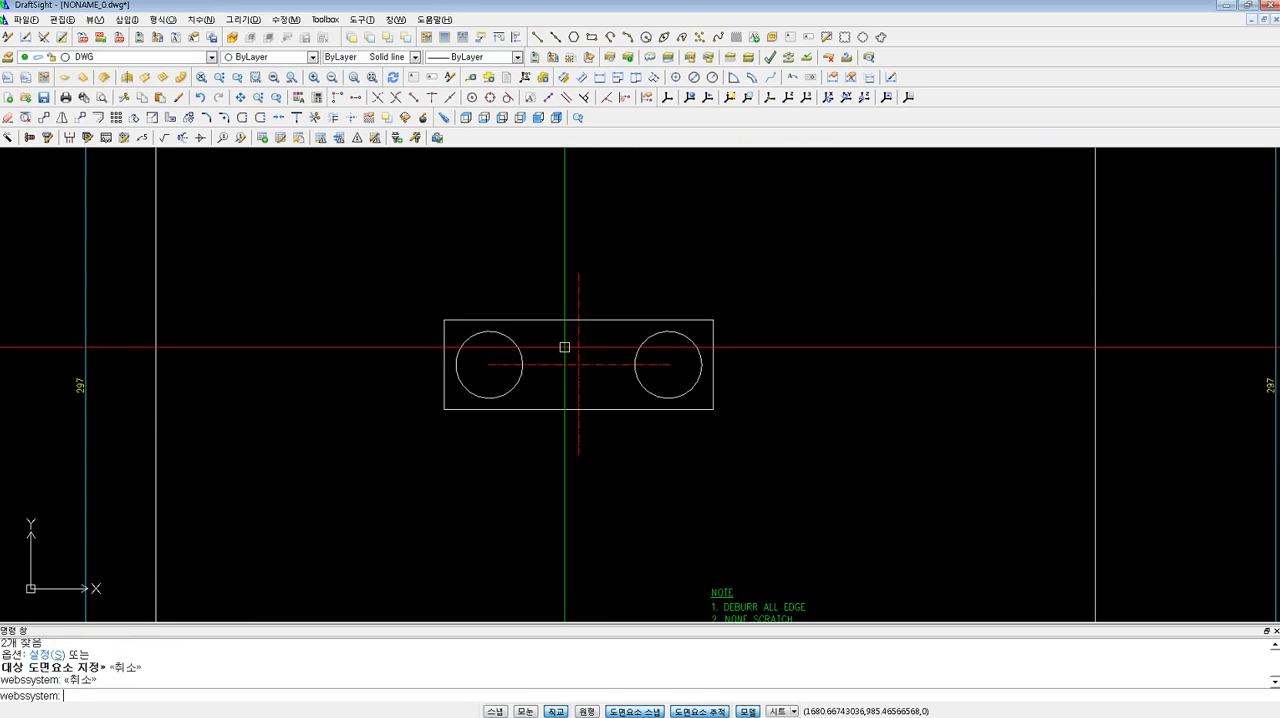
key(Escape)
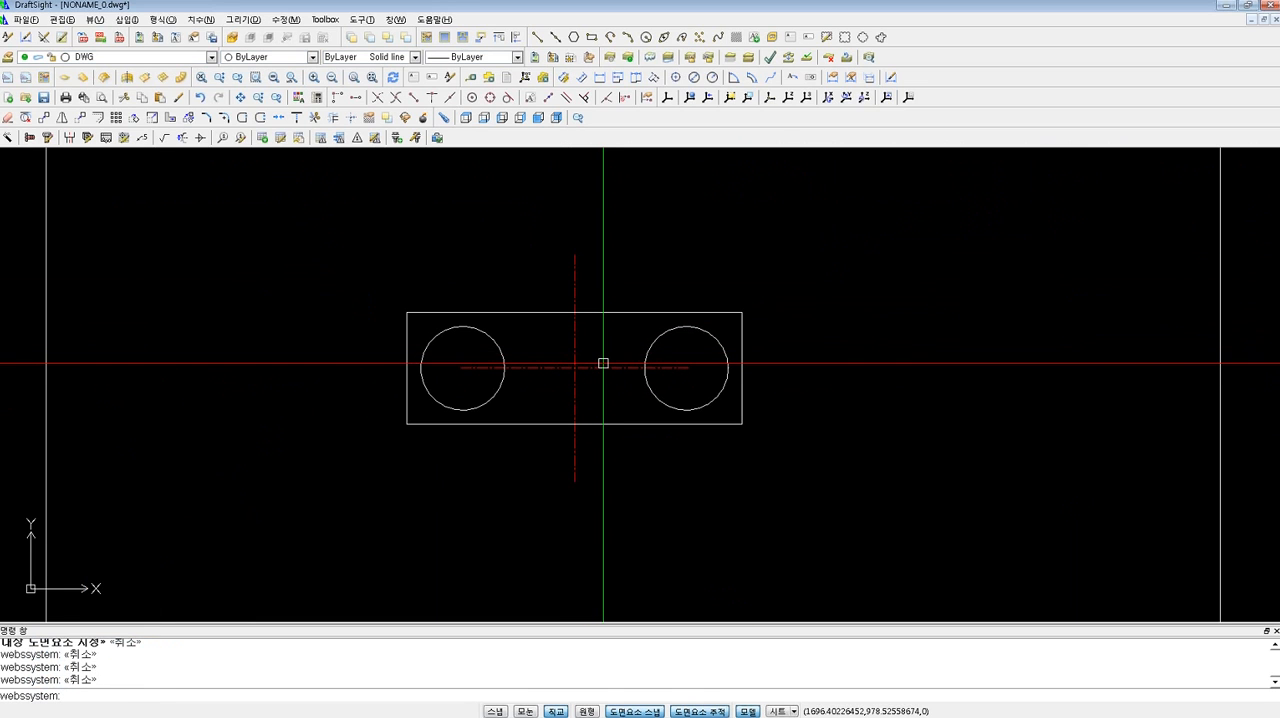
Draw a helper circle around the plate from the centre-line intersection and extend both ends of the horizontal centre line to it.
text(c)
key(Return)
click(575, 368)
click(768, 466)
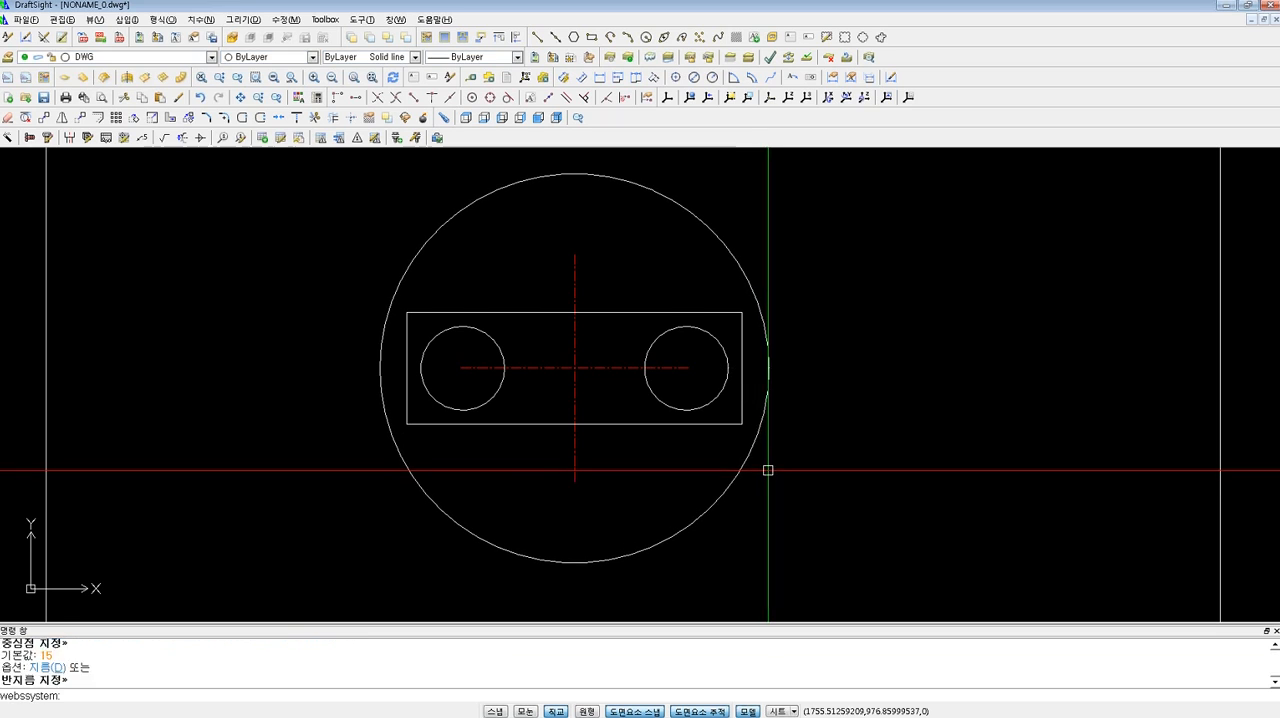
text(ex)
key(Return)
click(740, 470)
key(Return)
click(625, 367)
click(533, 367)
key(Escape)
key(Escape)
Delete the helper circle around the plate.
text(e)
key(Return)
click(649, 210)
key(Return)
key(Escape)
Shorten the vertical centre line's upper end with Stretch, leaving it slightly above the plate's upper edge.
text(s)
key(Return)
click(645, 274)
click(531, 220)
key(Return)
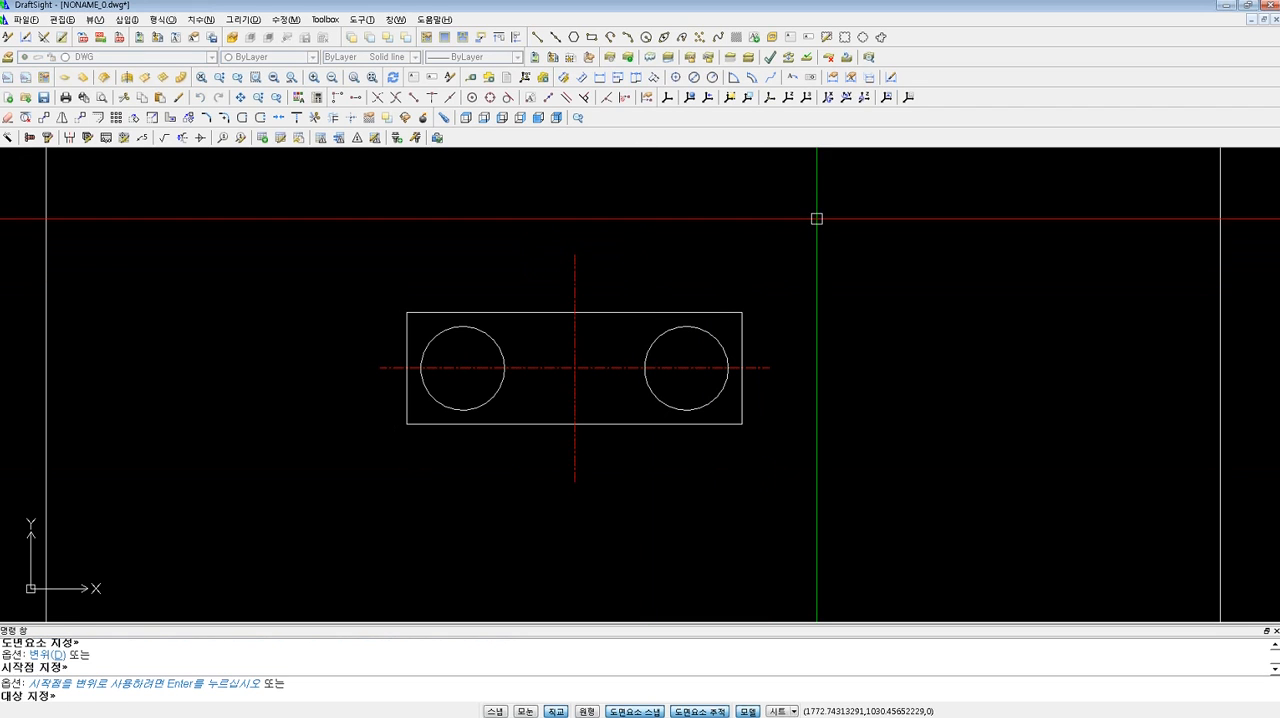
key(Escape)
Shorten the vertical centre line's lower end with Stretch, leaving it slightly below the plate's lower edge.
key(Return)
click(511, 448)
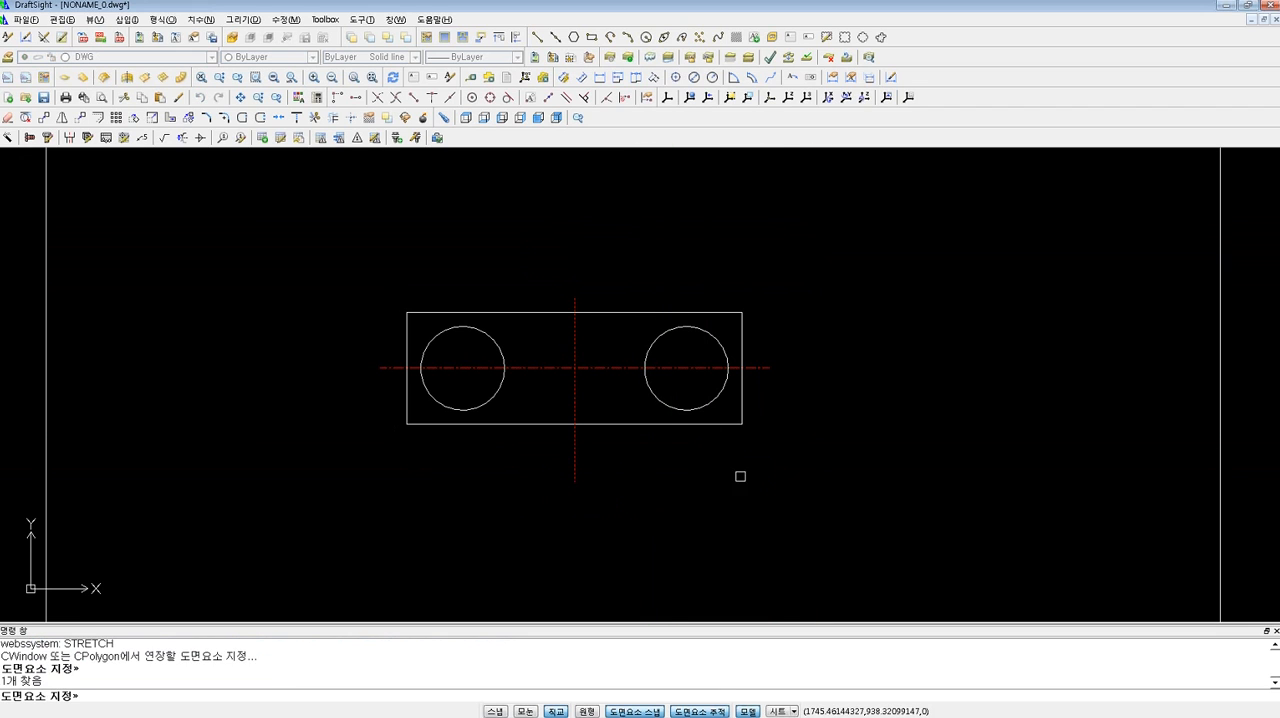
key(Return)
click(783, 498)
click(783, 456)
key(Escape)
key(Escape)
Fillet both lower corners of the plate with a radius of 15.
text(f)
key(Return)
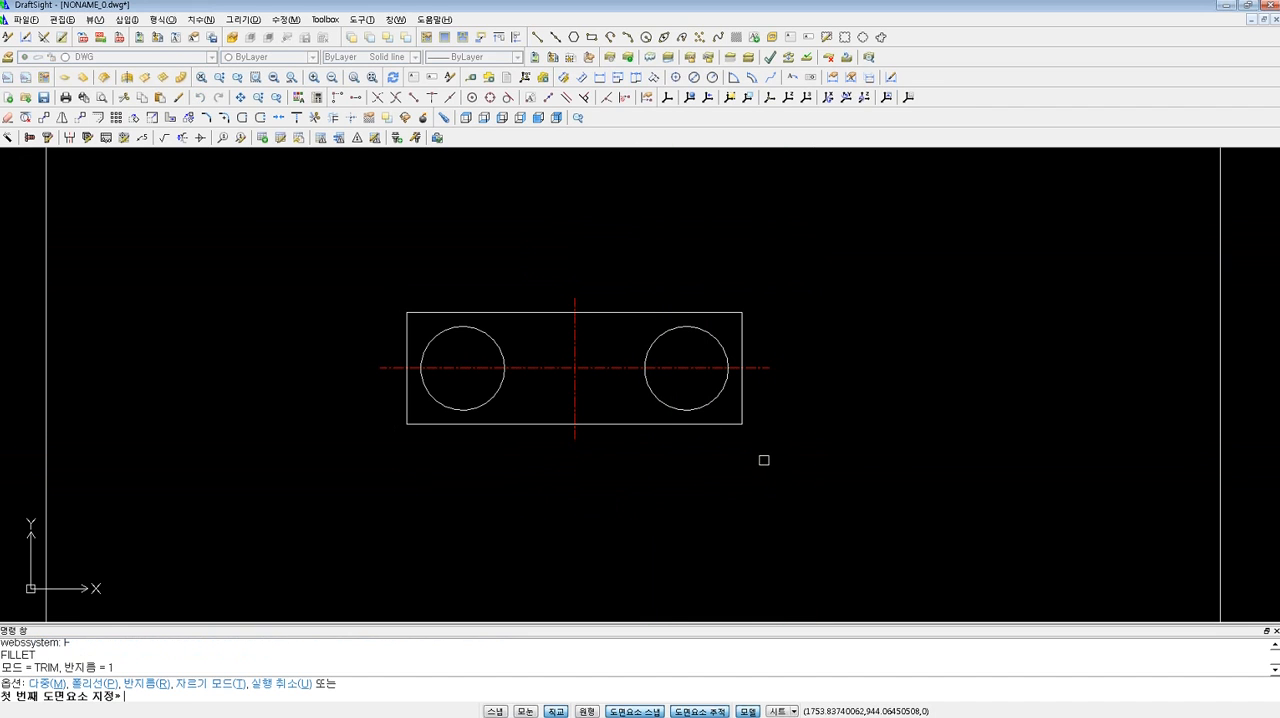
text(r)
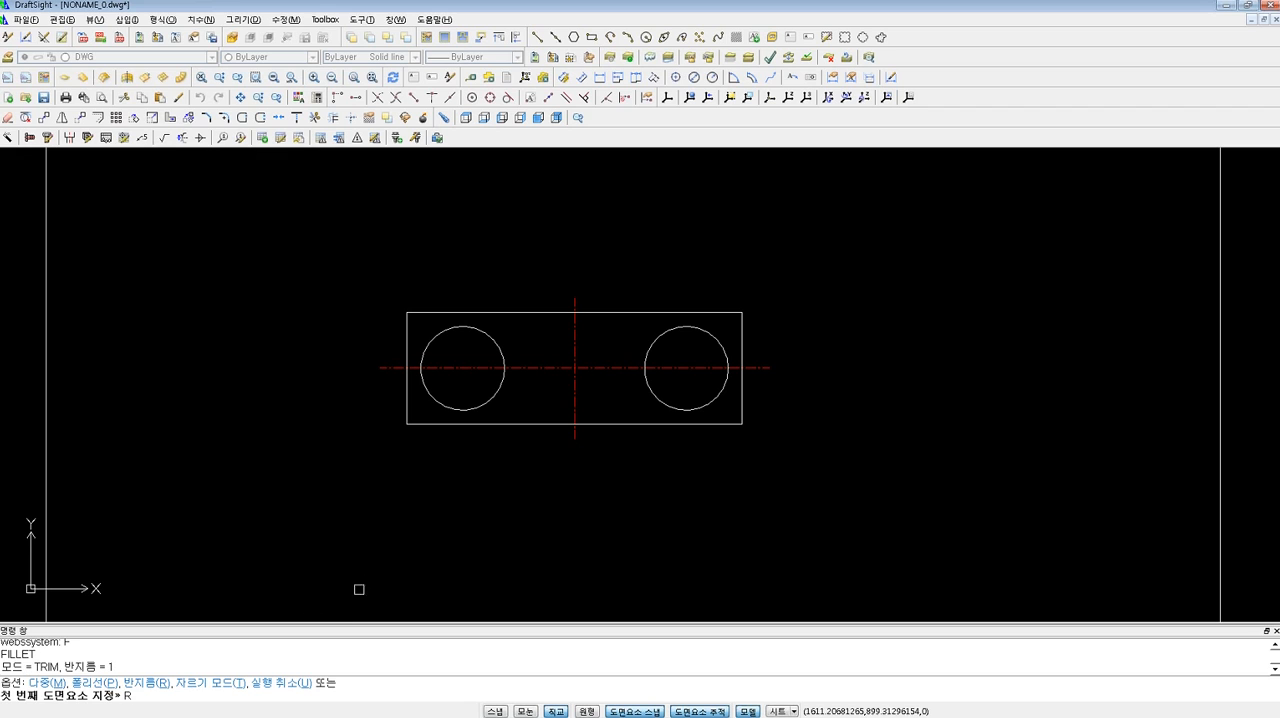
key(Return)
text(15)
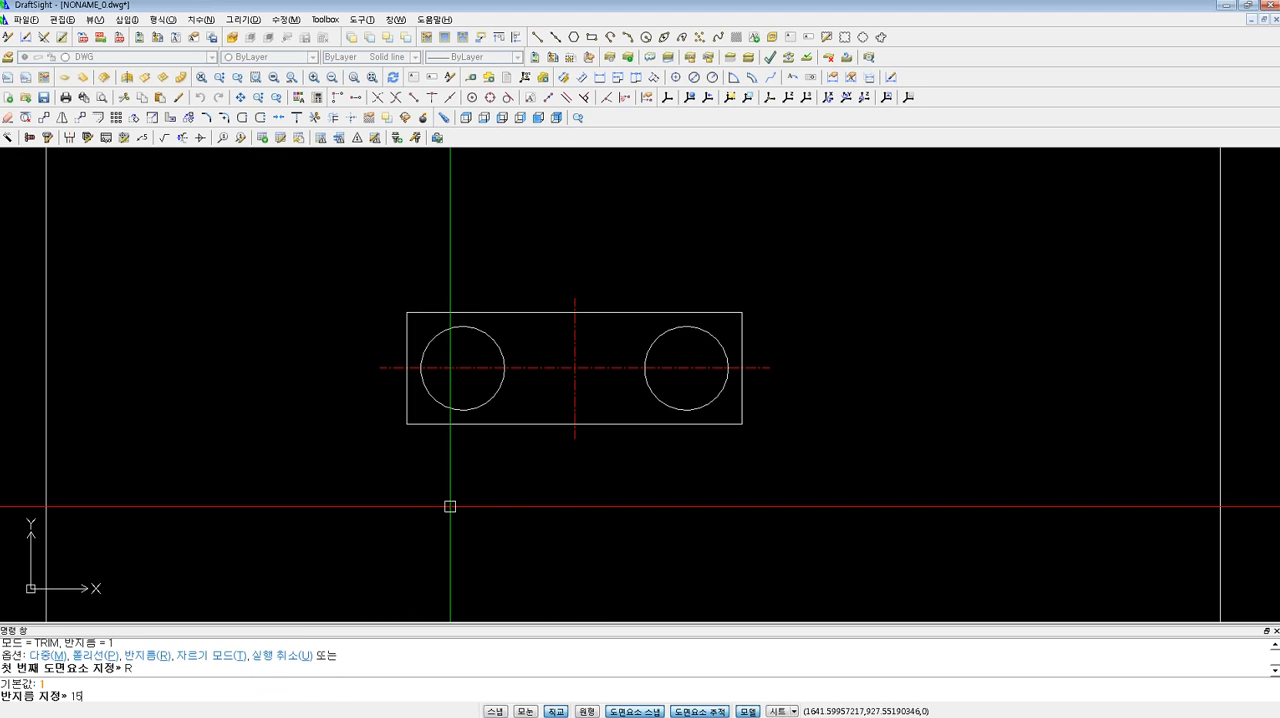
key(Return)
click(424, 421)
click(405, 398)
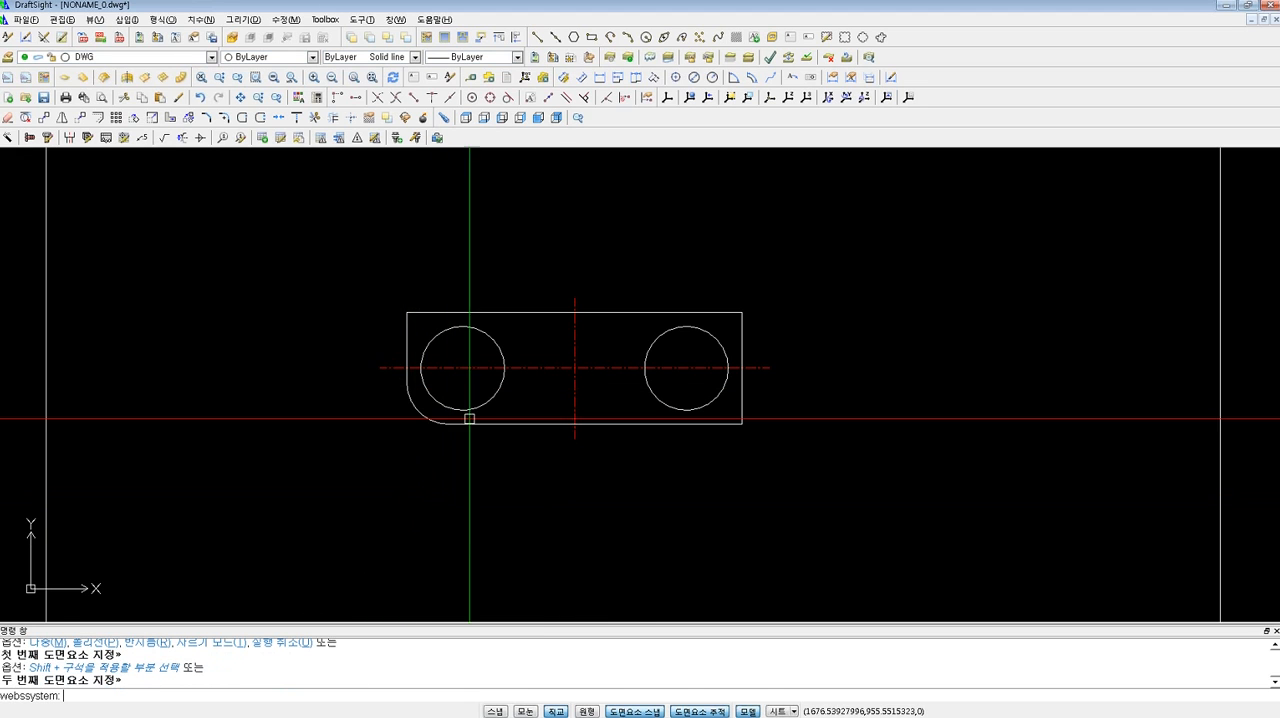
key(Return)
click(660, 424)
click(740, 387)
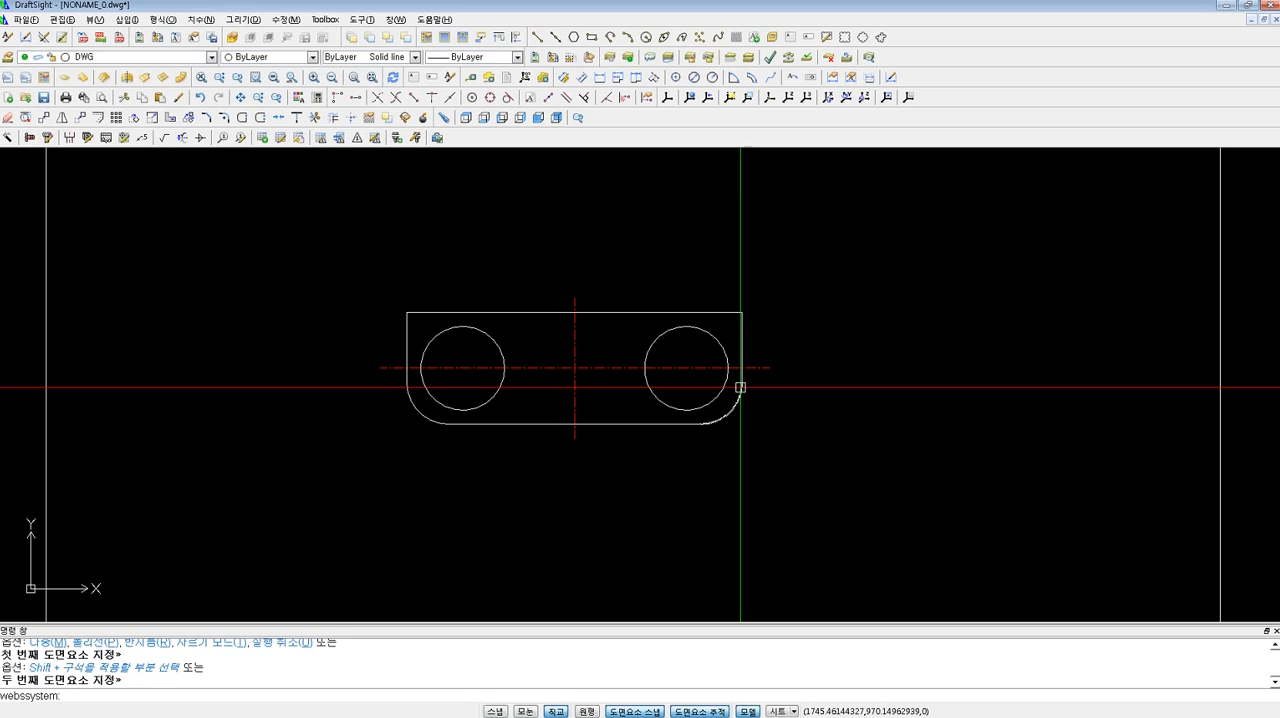
scroll(608, 440, down, 4)
key(Escape)
key(Escape)
scroll(602, 438, up, 2)
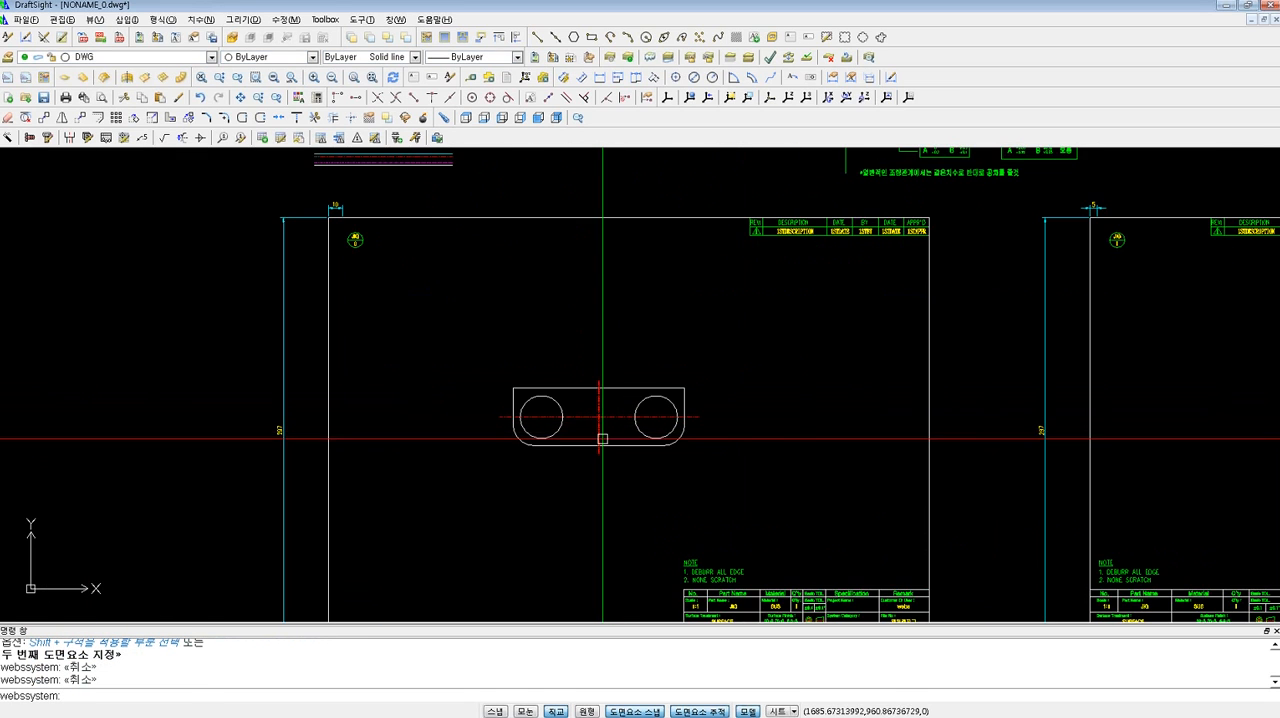
scroll(602, 438, up, 1)
scroll(570, 432, down, 2)
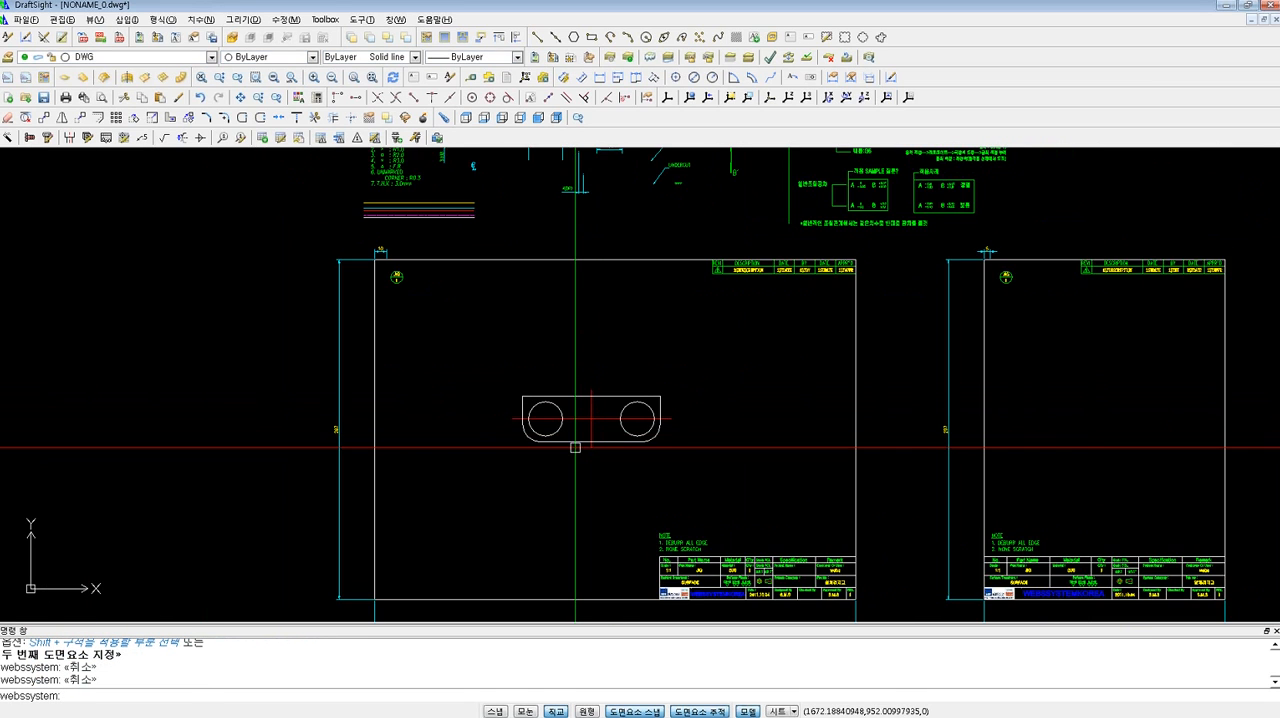
Copy the whole plate with its holes and centre lines horizontally to the empty area left of the drawing frame.
scroll(590, 440, up, 1)
text(C)
key(Return)
click(744, 486)
click(448, 338)
key(Return)
click(683, 337)
scroll(475, 358, down, 4)
scroll(408, 386, down, 2)
middle_drag(370, 402, 580, 391)
click(333, 386)
key(Escape)
key(Escape)
key(Escape)
Move the copied plate straight down in the empty area left of the drawing frame.
scroll(336, 388, down, 3)
middle_drag(336, 390, 489, 373)
scroll(425, 387, up, 2)
text(Q)
key(Return)
click(559, 394)
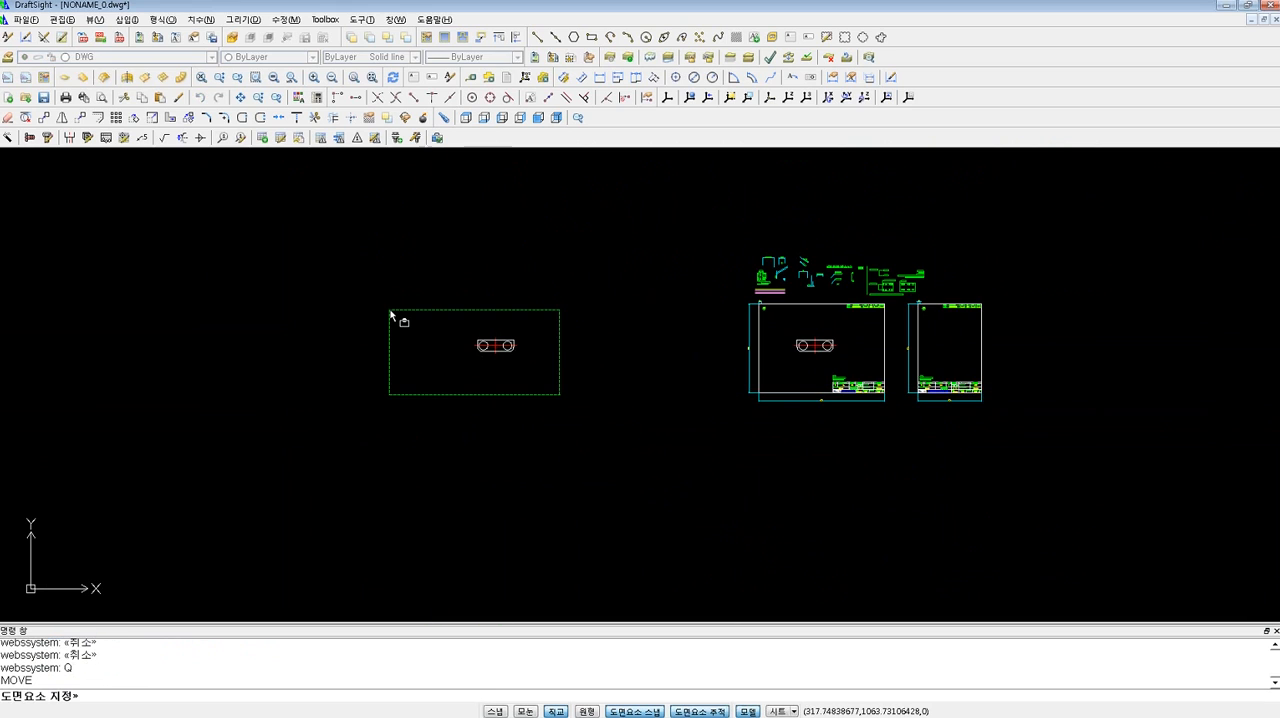
click(389, 310)
key(Return)
click(396, 309)
click(435, 381)
key(Escape)
scroll(470, 427, up, 7)
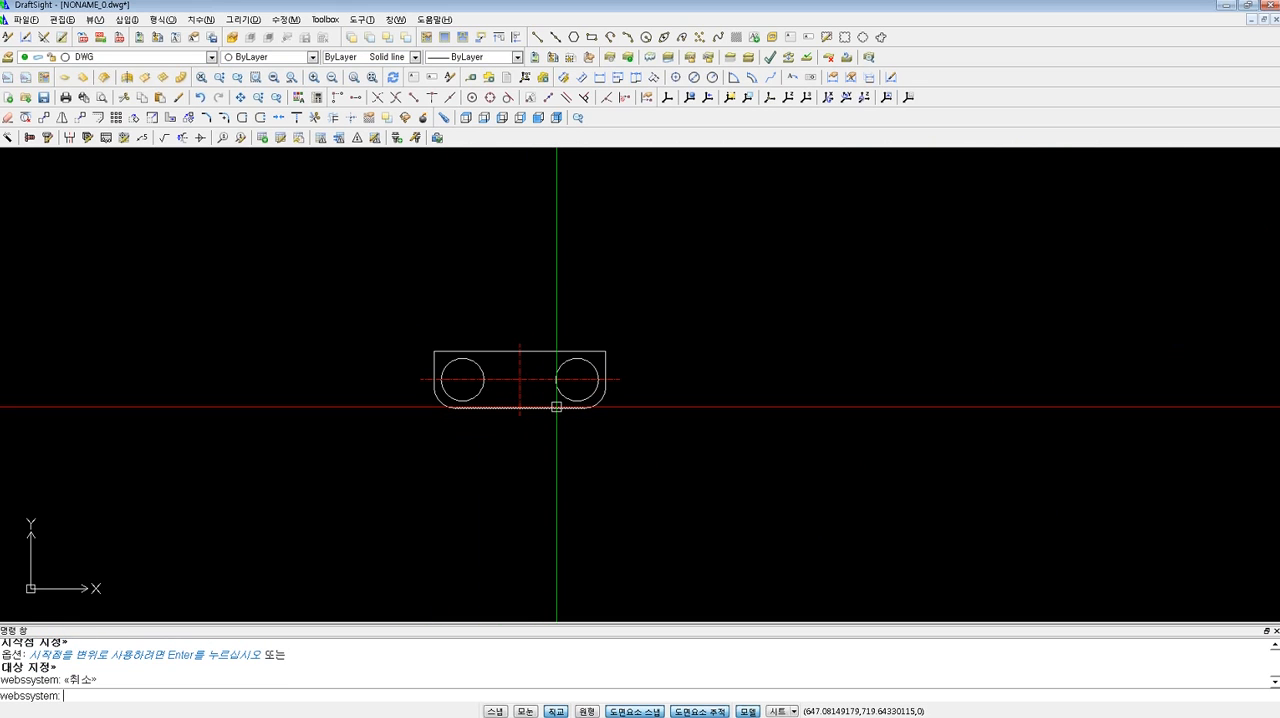
Copy the duplicate plate with its centre-line intersection as reference point and paste it as a block to its right.
key(Escape)
key(Escape)
key(ctrl+shift+c)
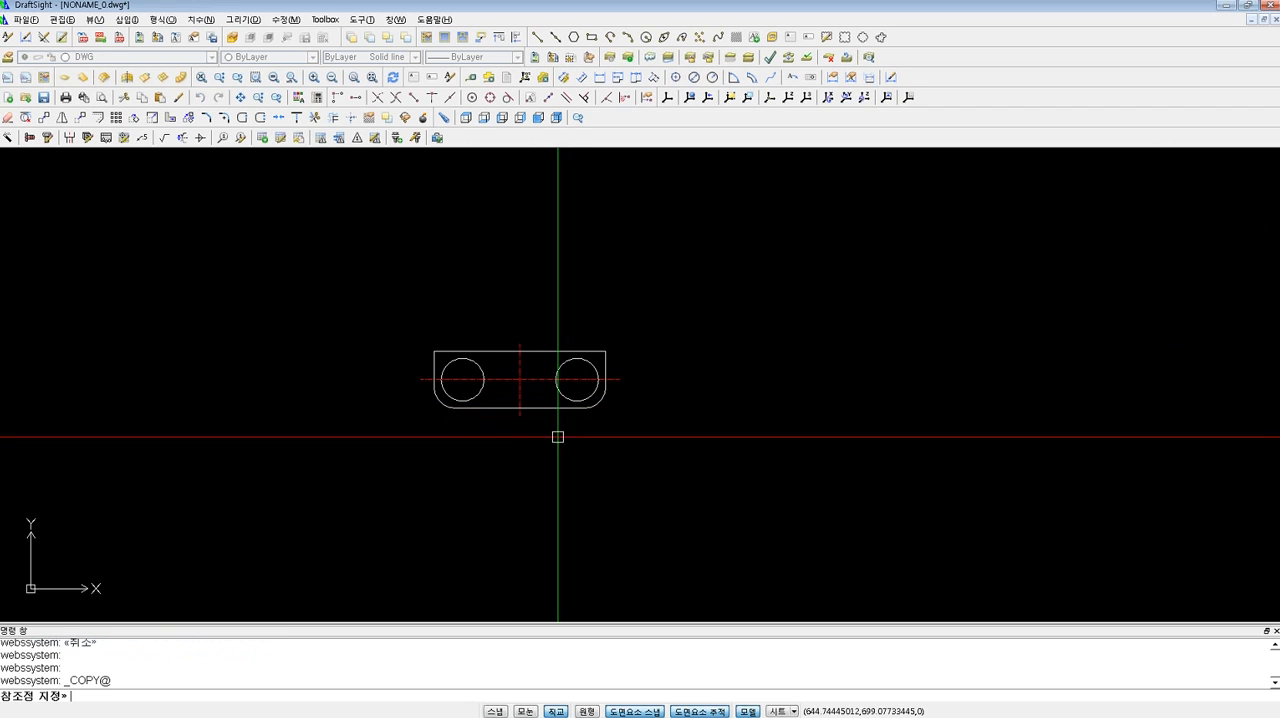
click(520, 380)
click(666, 464)
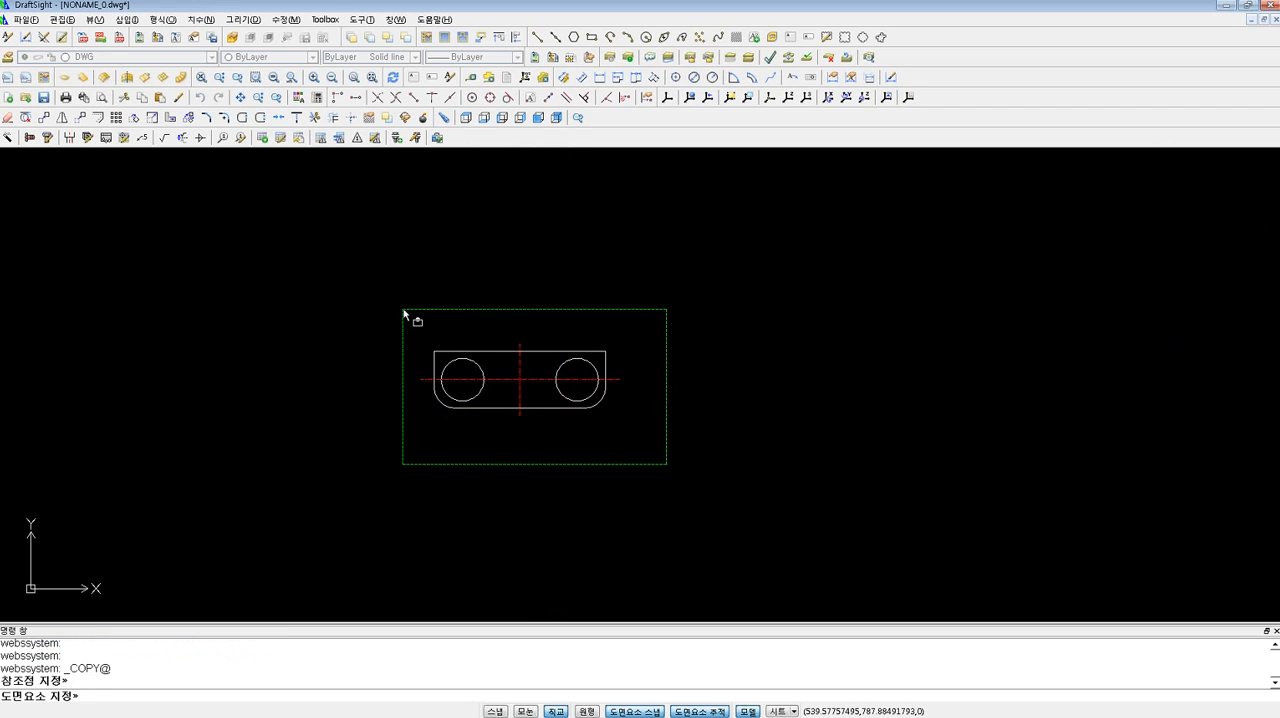
click(404, 312)
key(Return)
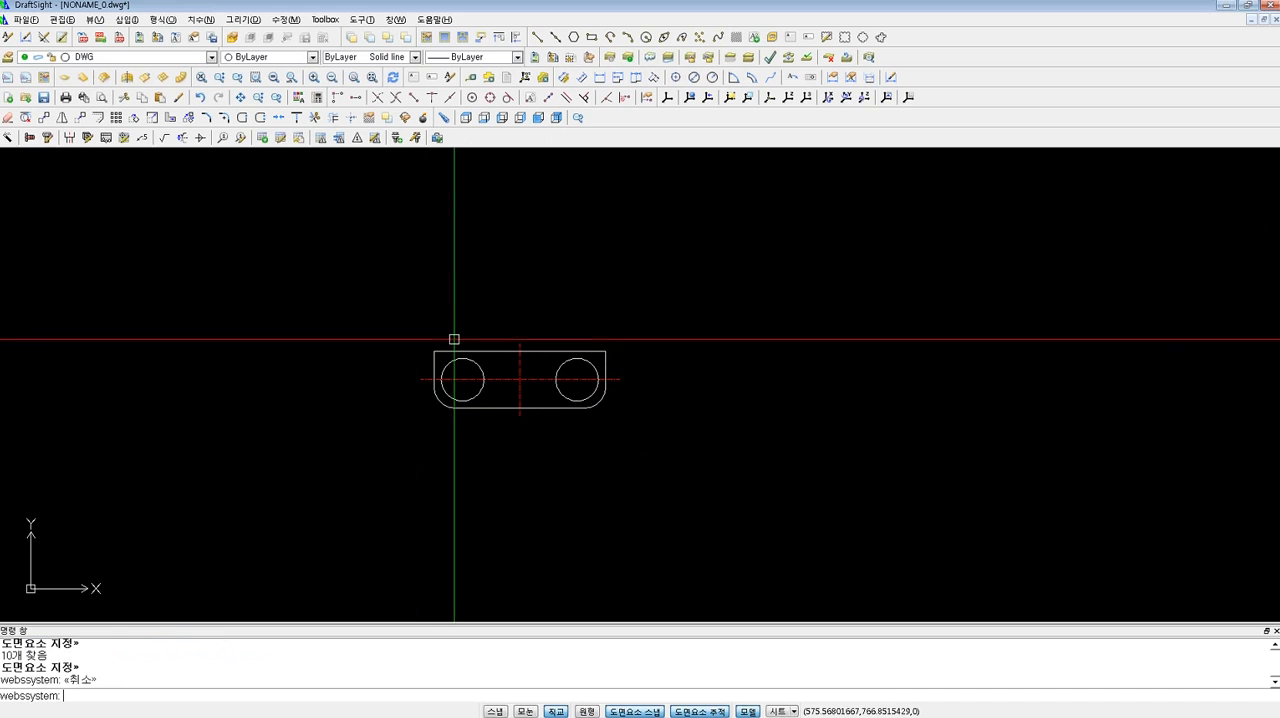
key(ctrl+shift+v)
click(837, 349)
key(Escape)
key(Escape)
Select the pasted plate block and move it horizontally to the right, closer to the drawing frame.
scroll(850, 355, up, 3)
click(811, 296)
scroll(832, 315, down, 5)
scroll(834, 324, up, 1)
key(Escape)
text(m)
key(Return)
click(811, 349)
click(722, 300)
key(Return)
click(715, 295)
click(897, 290)
double_click(951, 321)
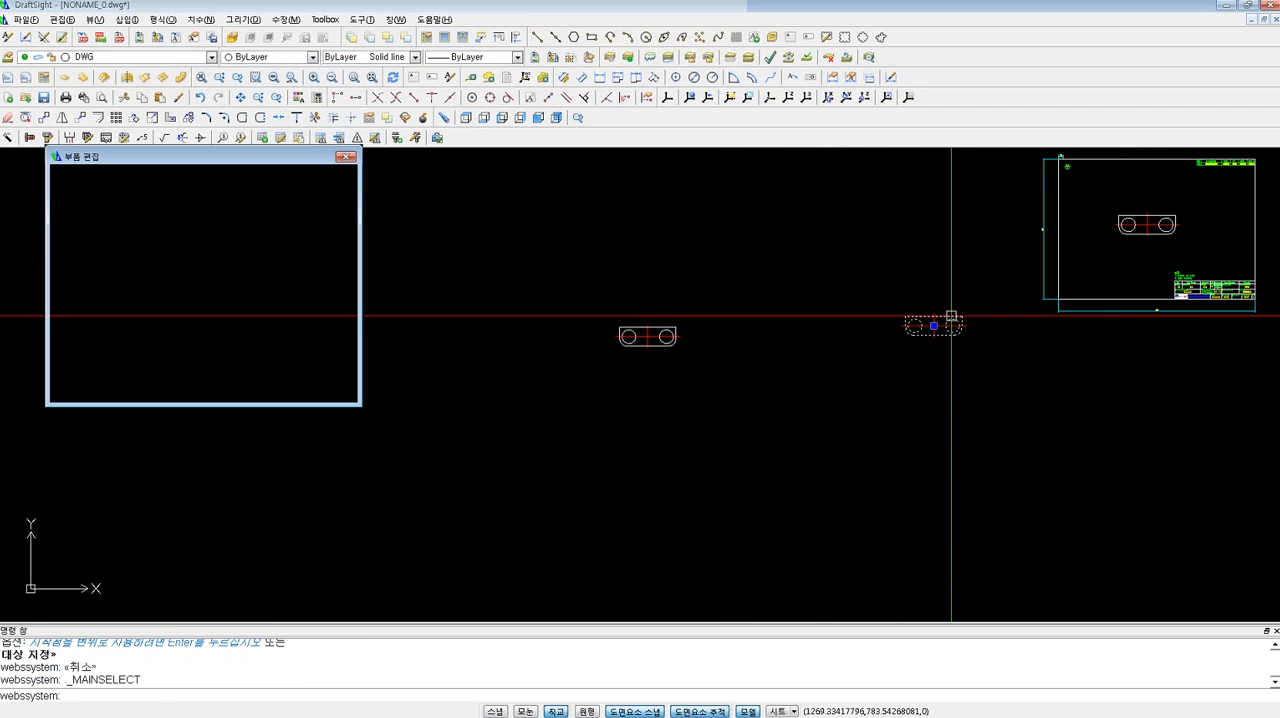
click(351, 161)
click(794, 369)
key(Escape)
key(Escape)
Open the pasted plate block for in-place editing with the EditComponent alias 12.
middle_drag(940, 340, 880, 363)
text(12)
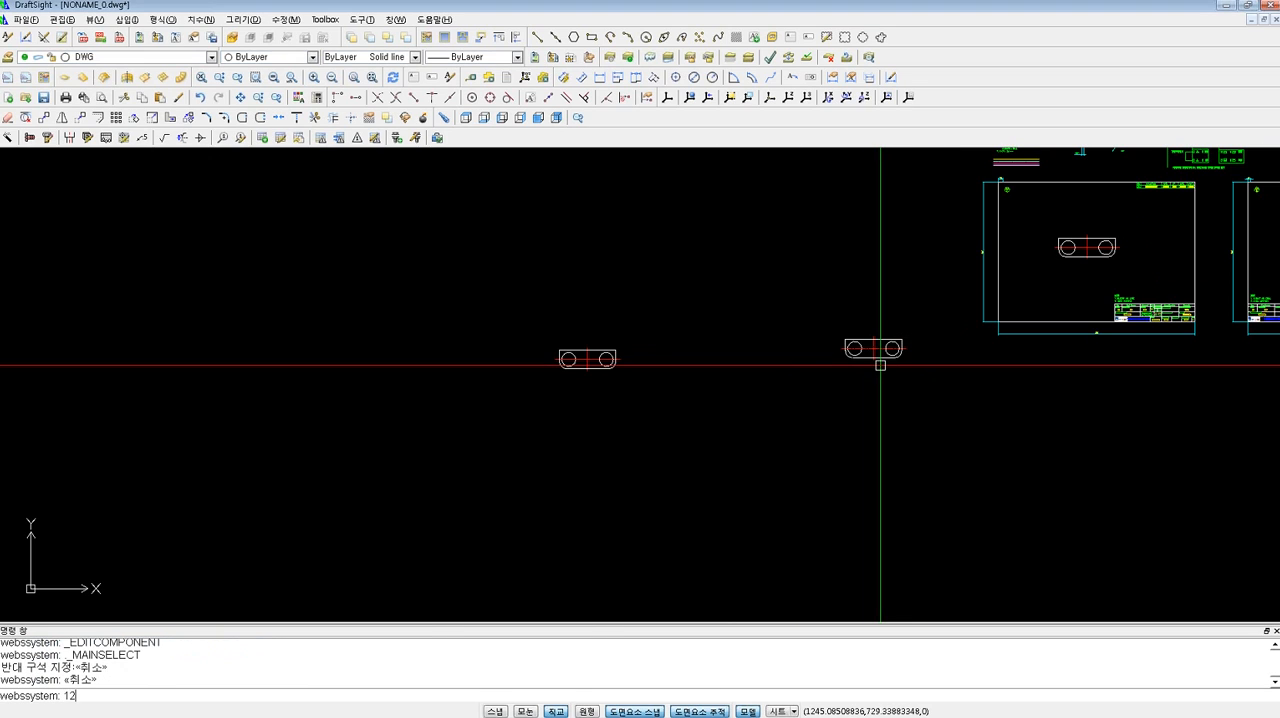
key(Return)
click(887, 343)
key(Return)
middle_drag(948, 316, 814, 349)
Save the plate block and leave in-place editing with the SaveComponent alias 23.
scroll(766, 360, up, 2)
text(23)
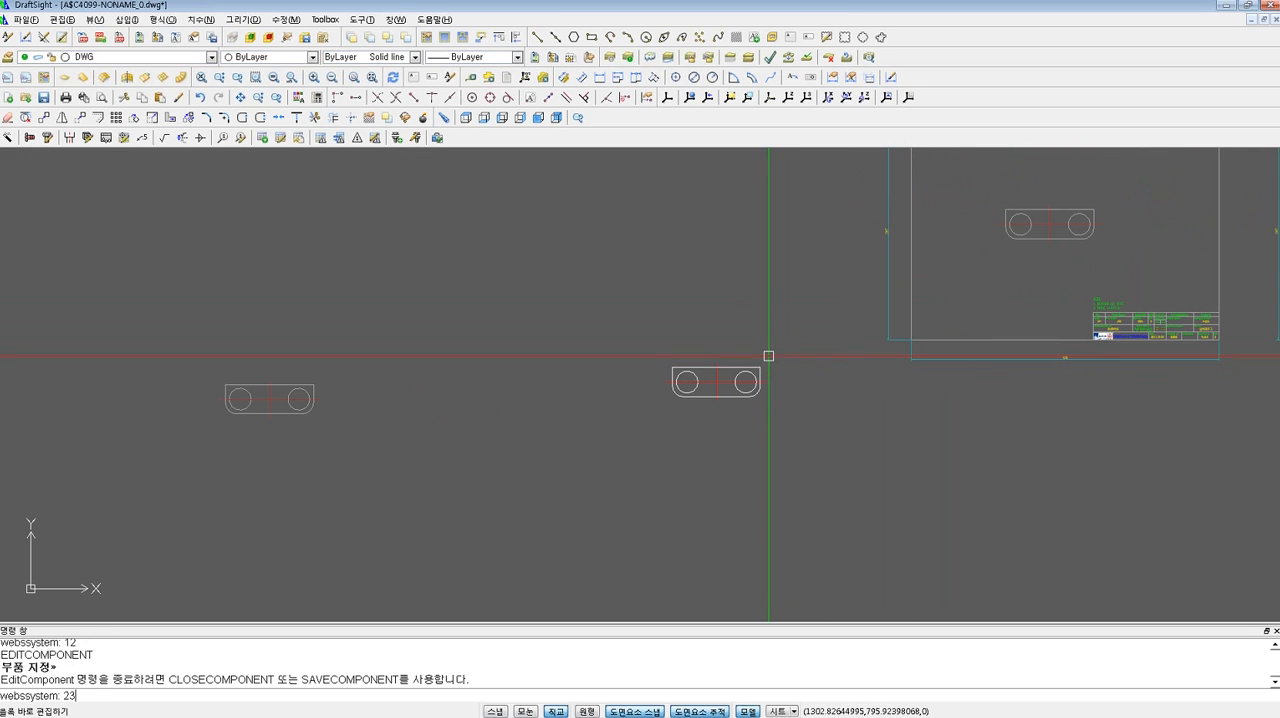
key(Return)
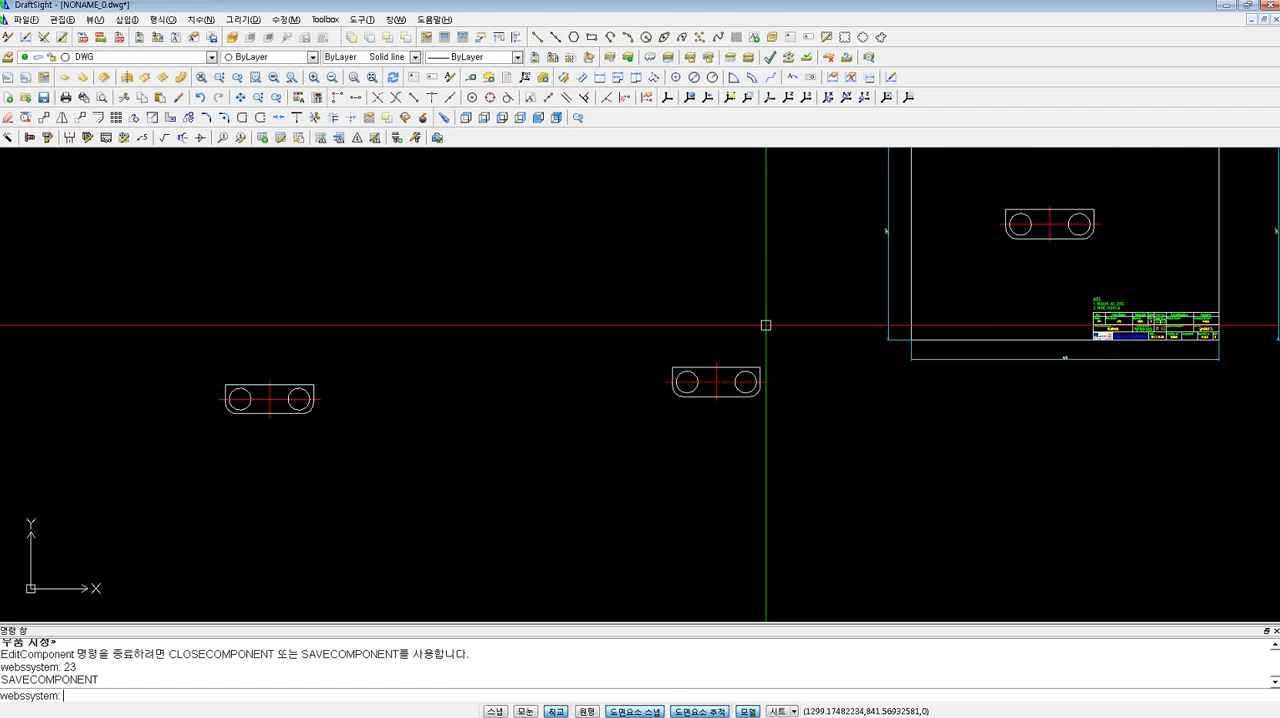
scroll(760, 340, down, 2)
scroll(756, 347, up, 3)
key(Escape)
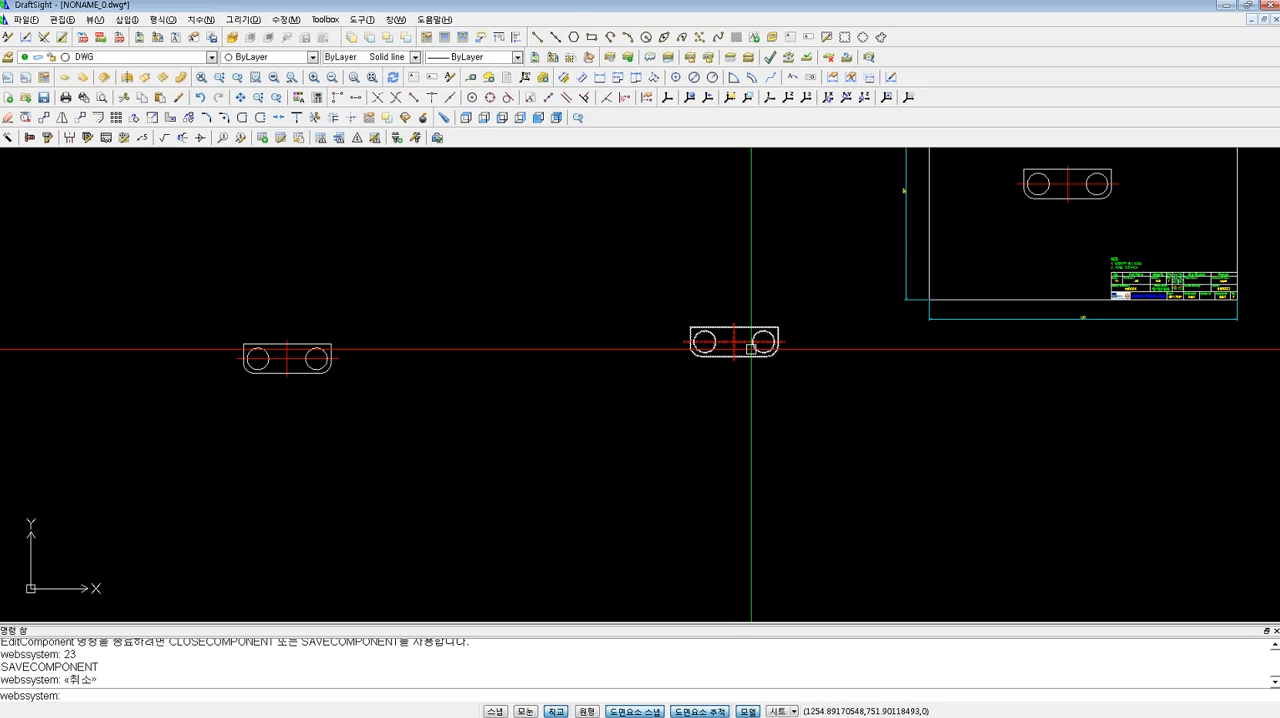
Move the plate block by its centre-line intersection to coordinates 0,0 with orthogonal mode switched off.
key(Escape)
key(Escape)
text(q)
key(space)
click(821, 405)
click(643, 286)
key(space)
click(734, 342)
scroll(734, 342, down, 5)
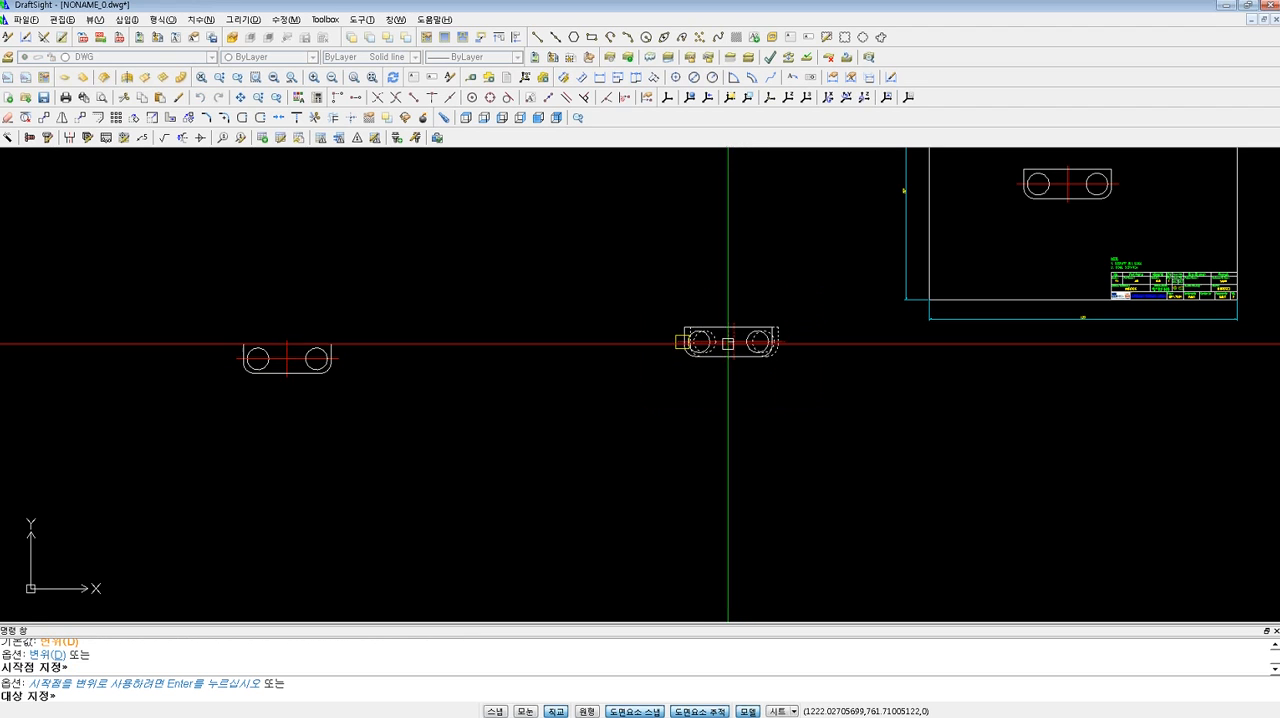
key(F8)
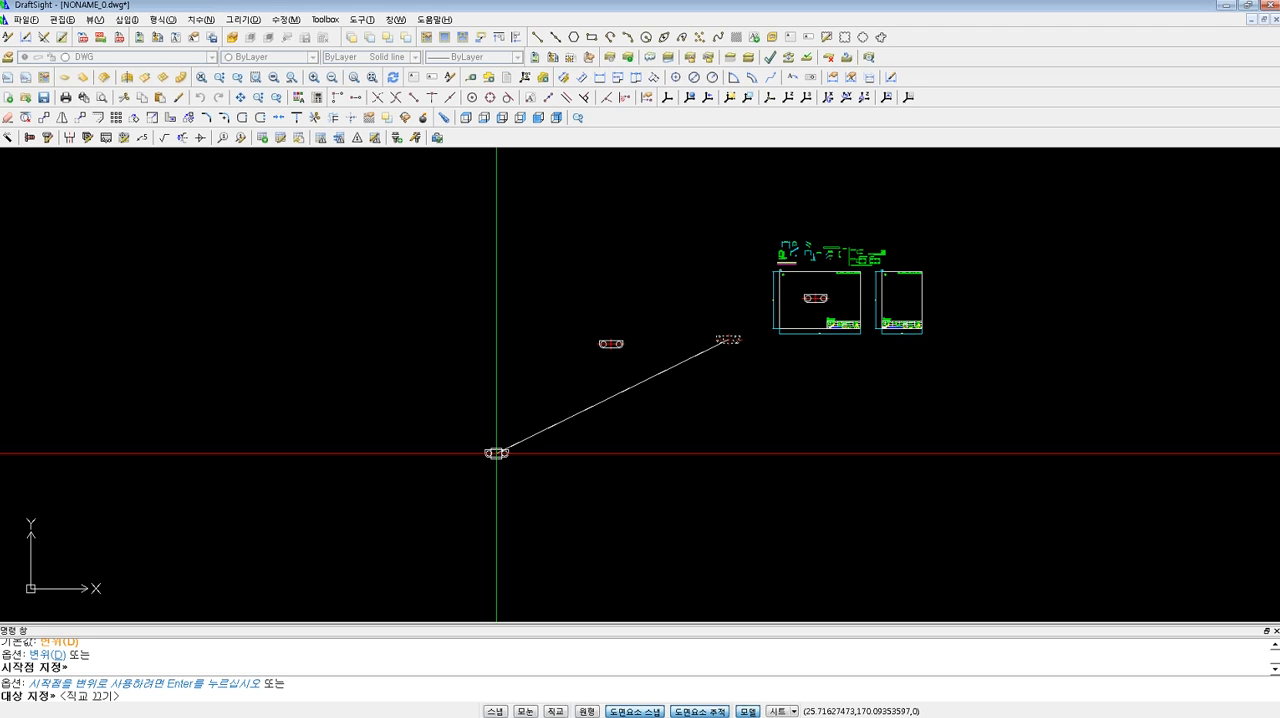
text(0,0)
key(Return)
key(Escape)
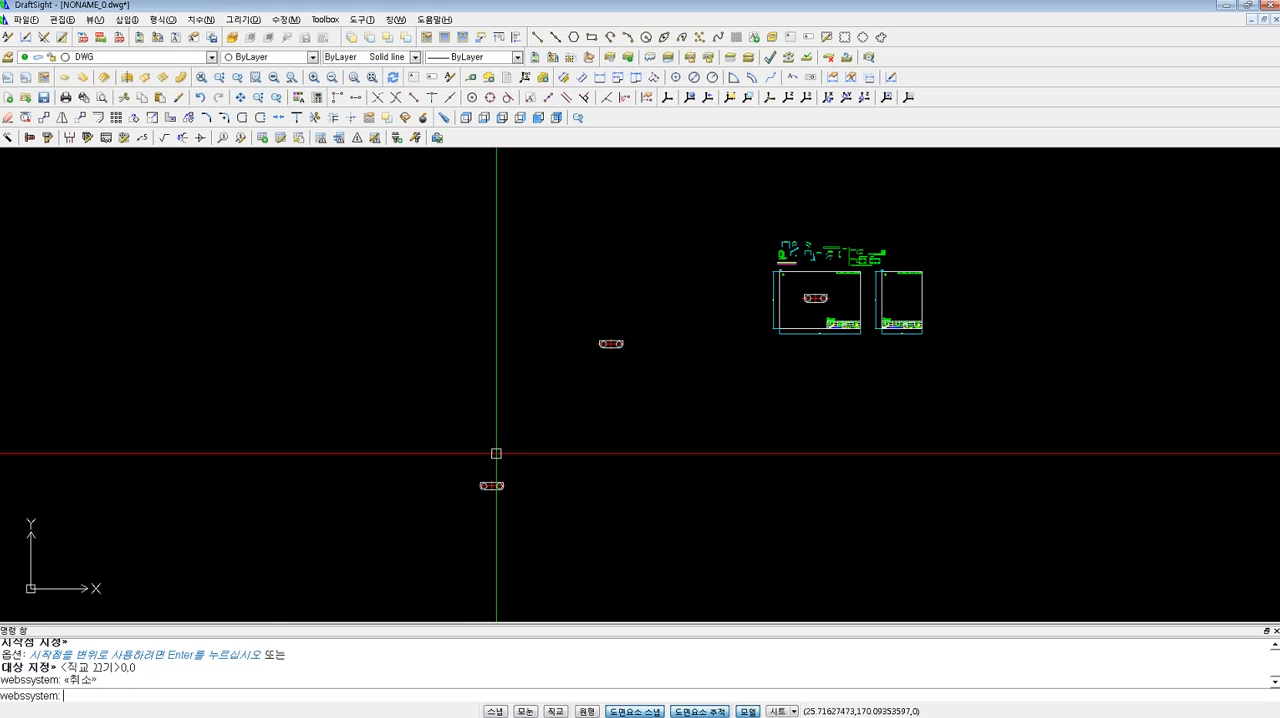
Copy the plate block at the drawing origin to the clipboard.
scroll(485, 487, up, 2)
middle_drag(317, 548, 586, 394)
scroll(522, 430, up, 5)
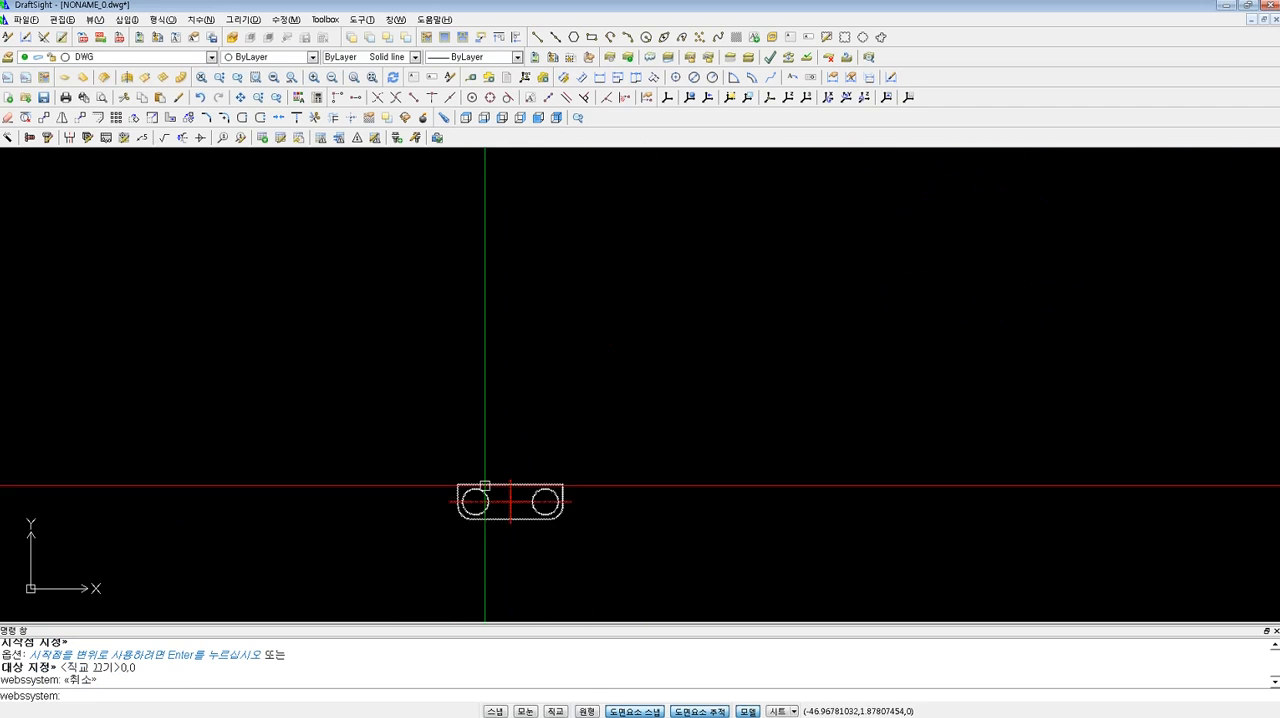
middle_drag(472, 498, 502, 407)
scroll(515, 401, up, 4)
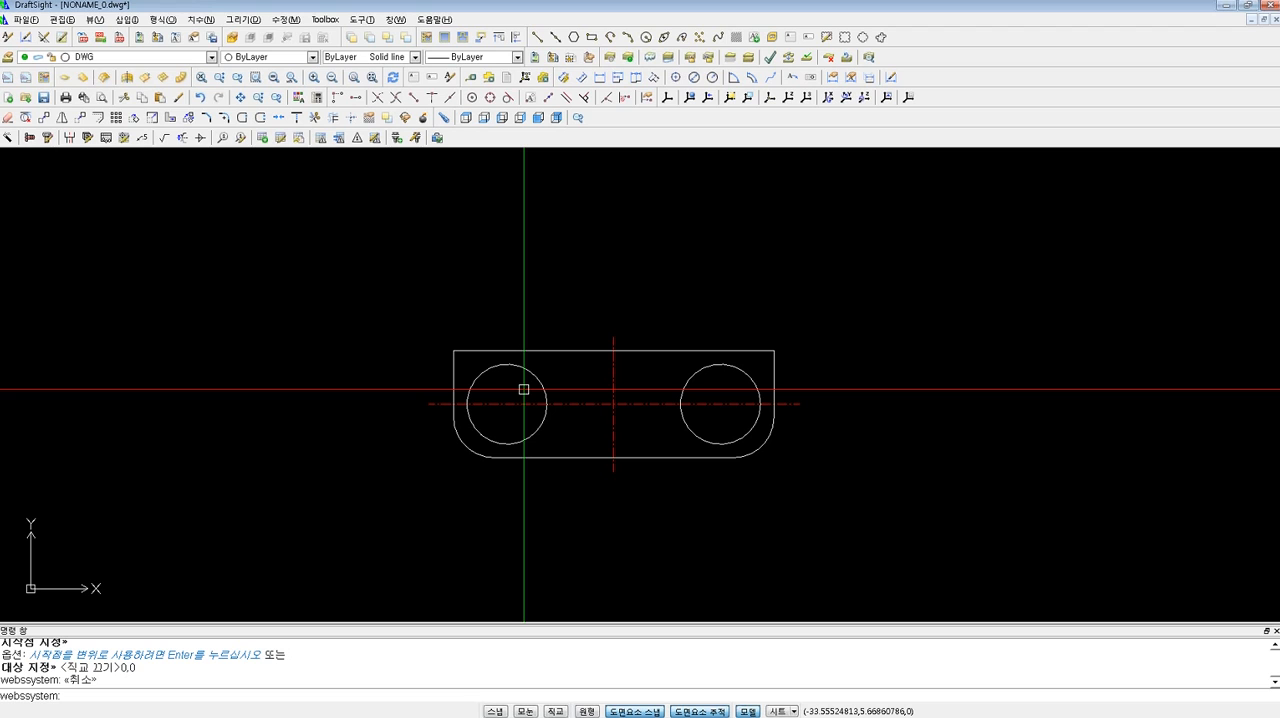
key(ctrl+c)
click(886, 520)
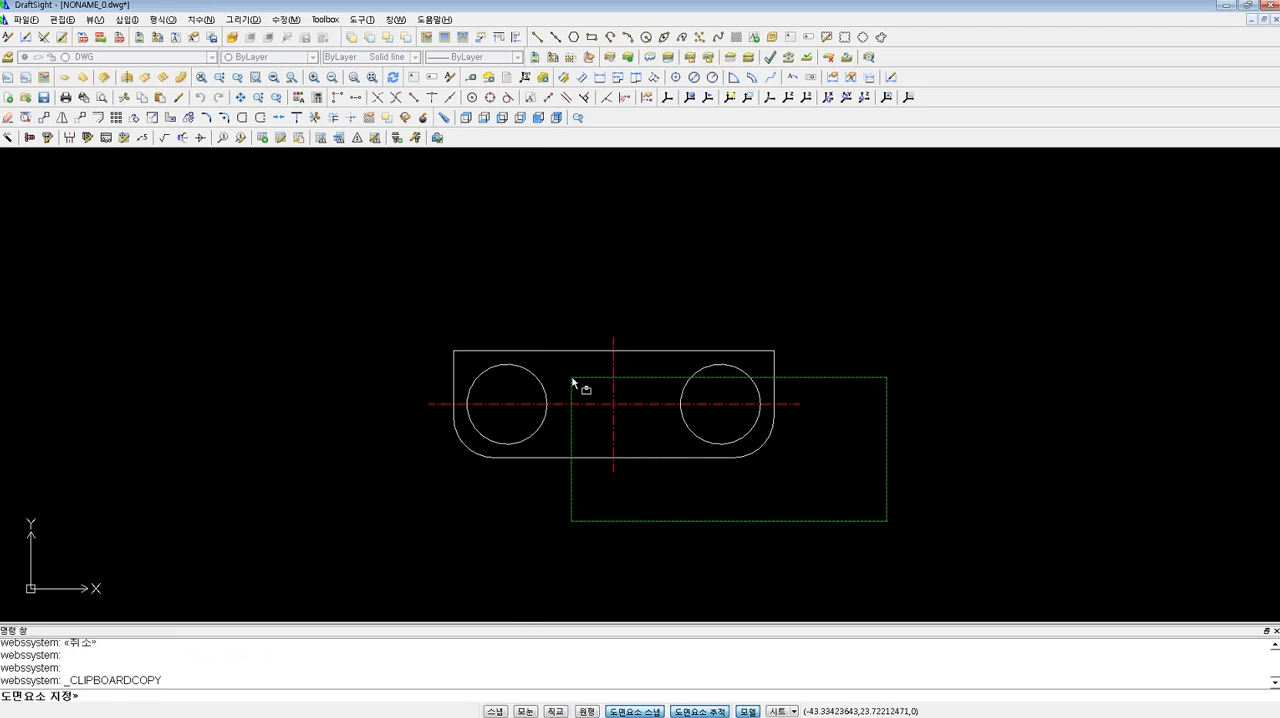
click(737, 449)
key(Return)
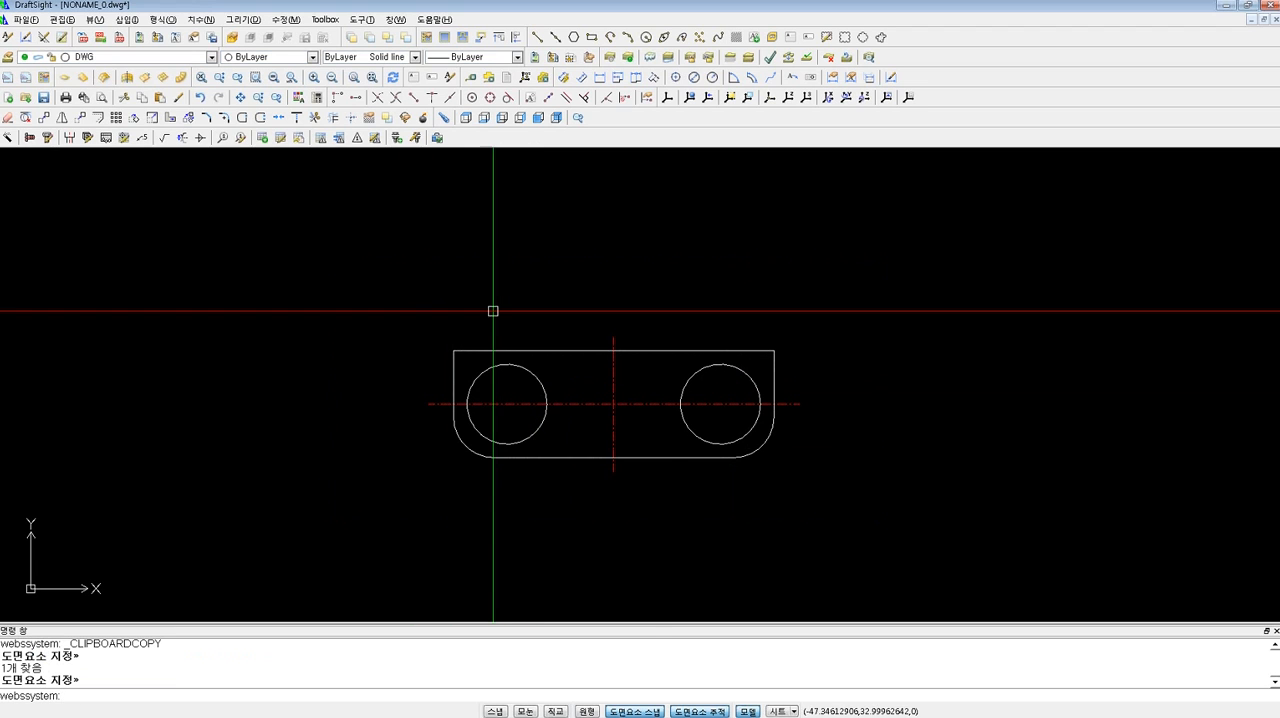
Switch to the SOLIDWORKS part 파트3 and paste the copied plate block as a sketch at the origin.
mouse_move(924, 707)
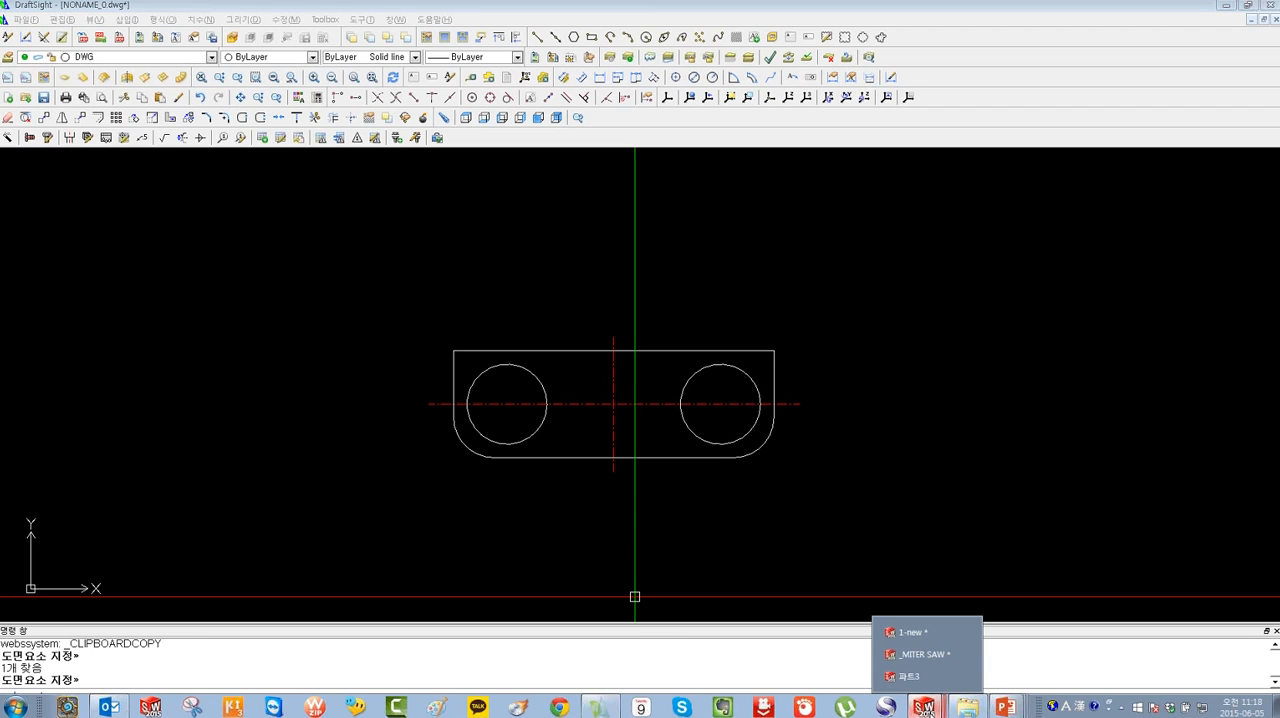
click(912, 677)
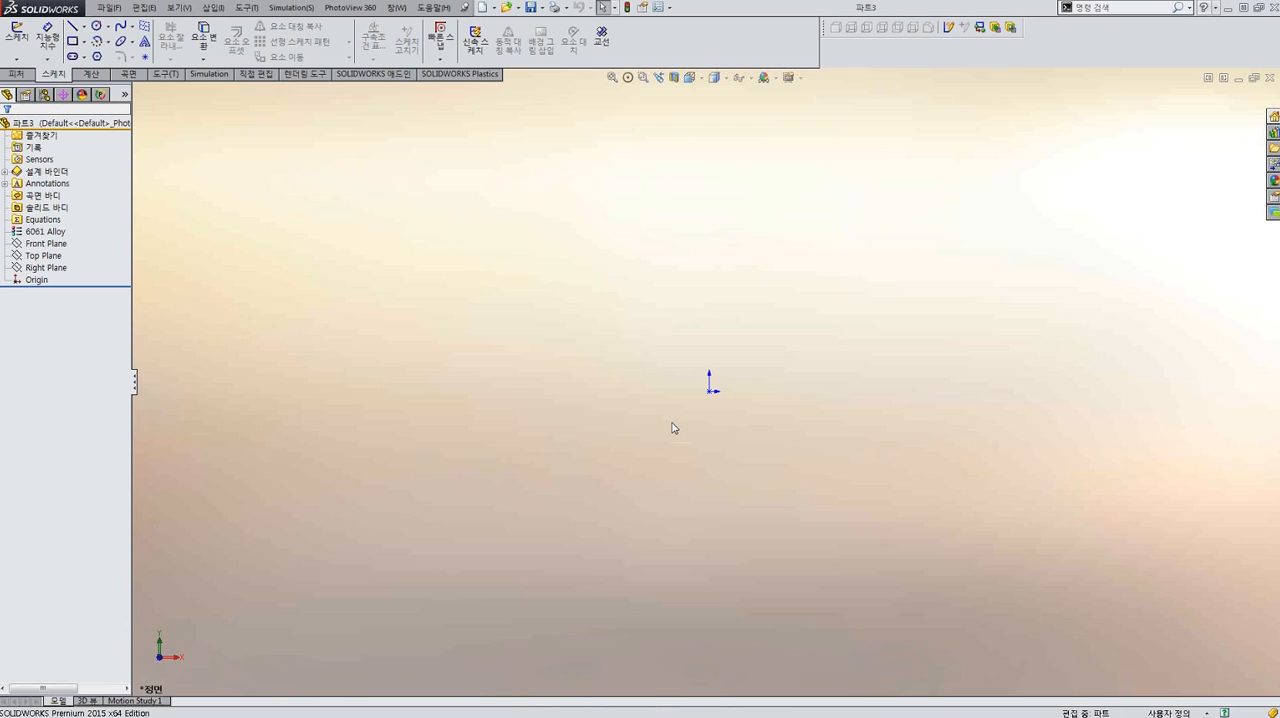
click(666, 398)
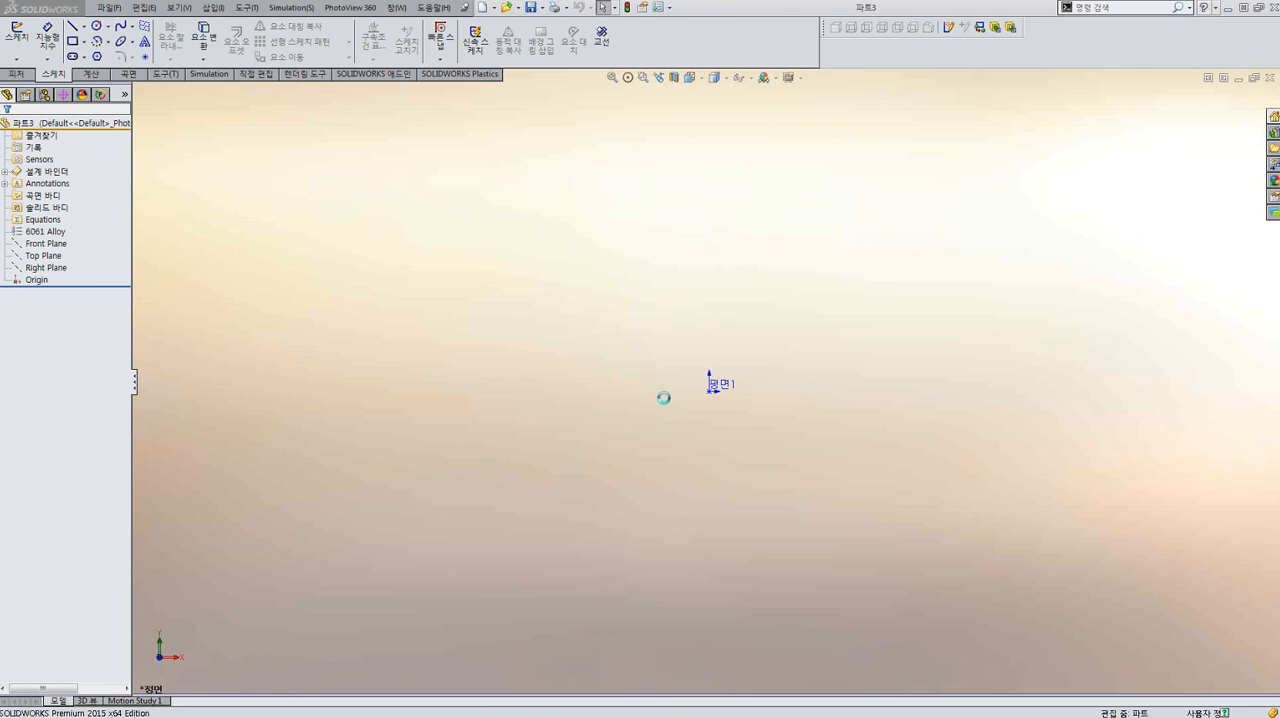
mouse_move(709, 392)
middle_down()
mouse_move(720, 375)
mouse_move(671, 467)
mouse_move(729, 437)
mouse_move(690, 425)
middle_up()
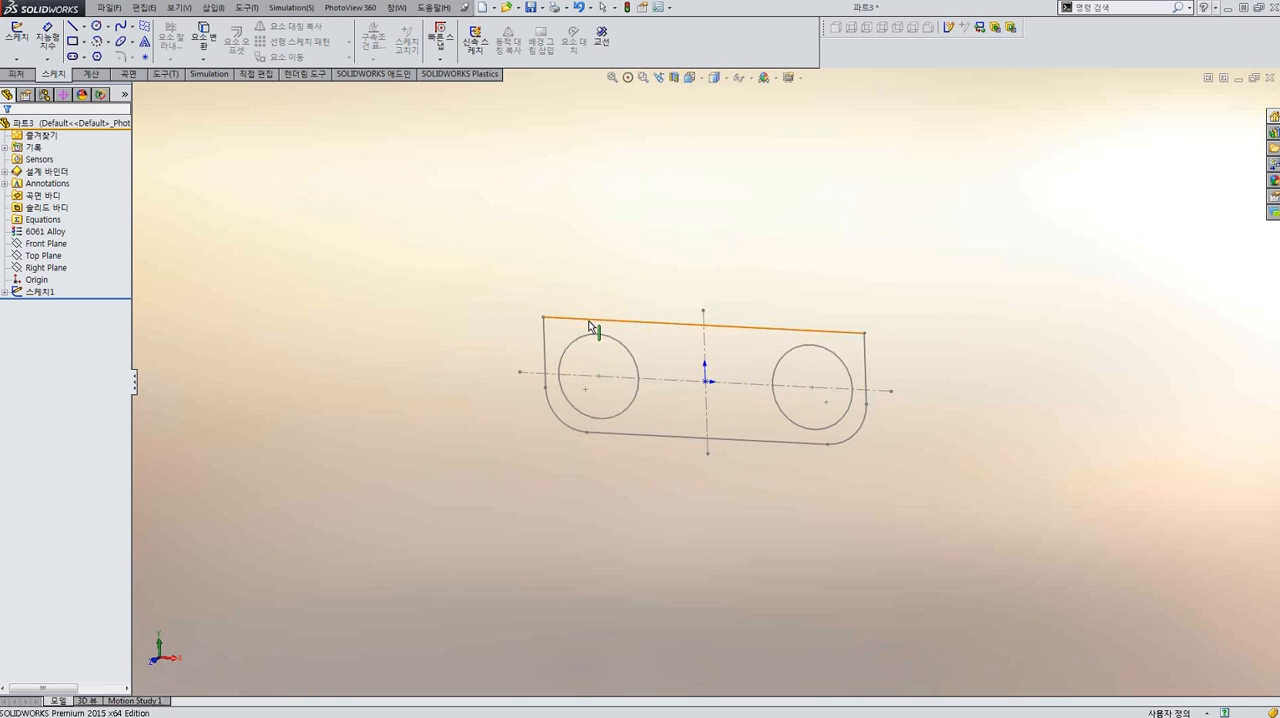
Explode the plate block inside 스케치1 and open the sketch for editing in a view normal to it.
click(5, 292)
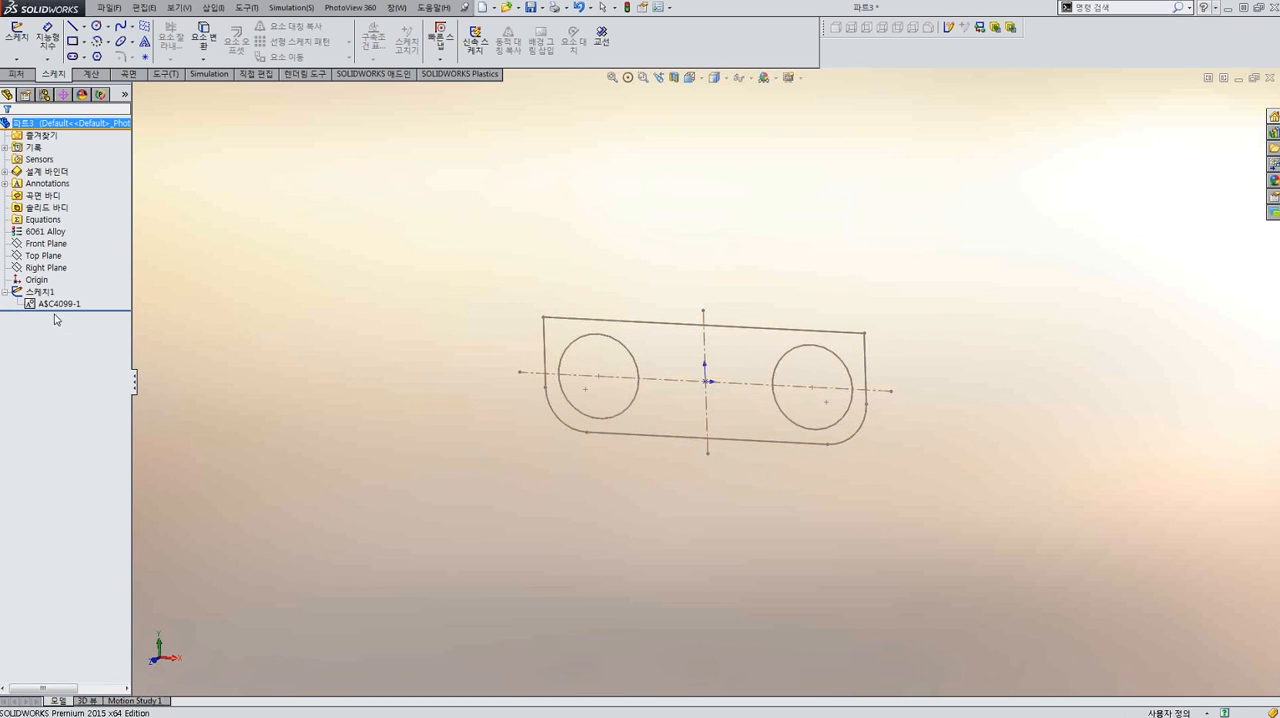
click(73, 305)
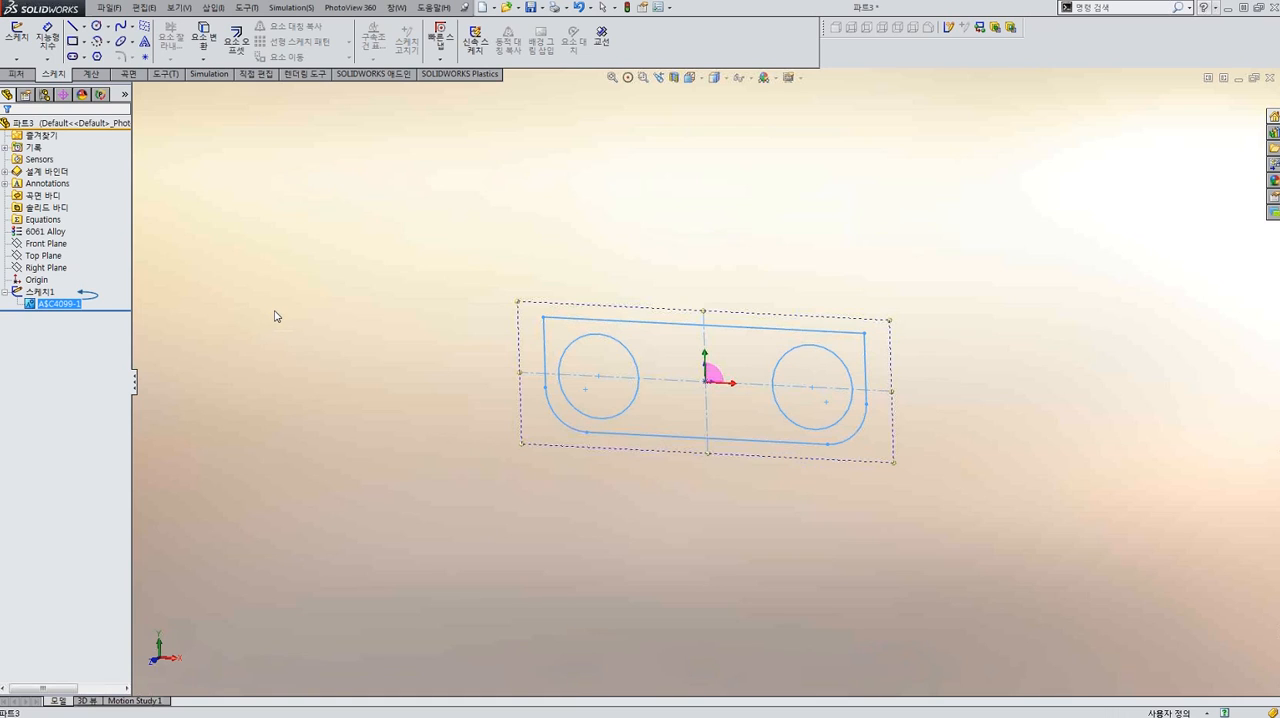
key(Escape)
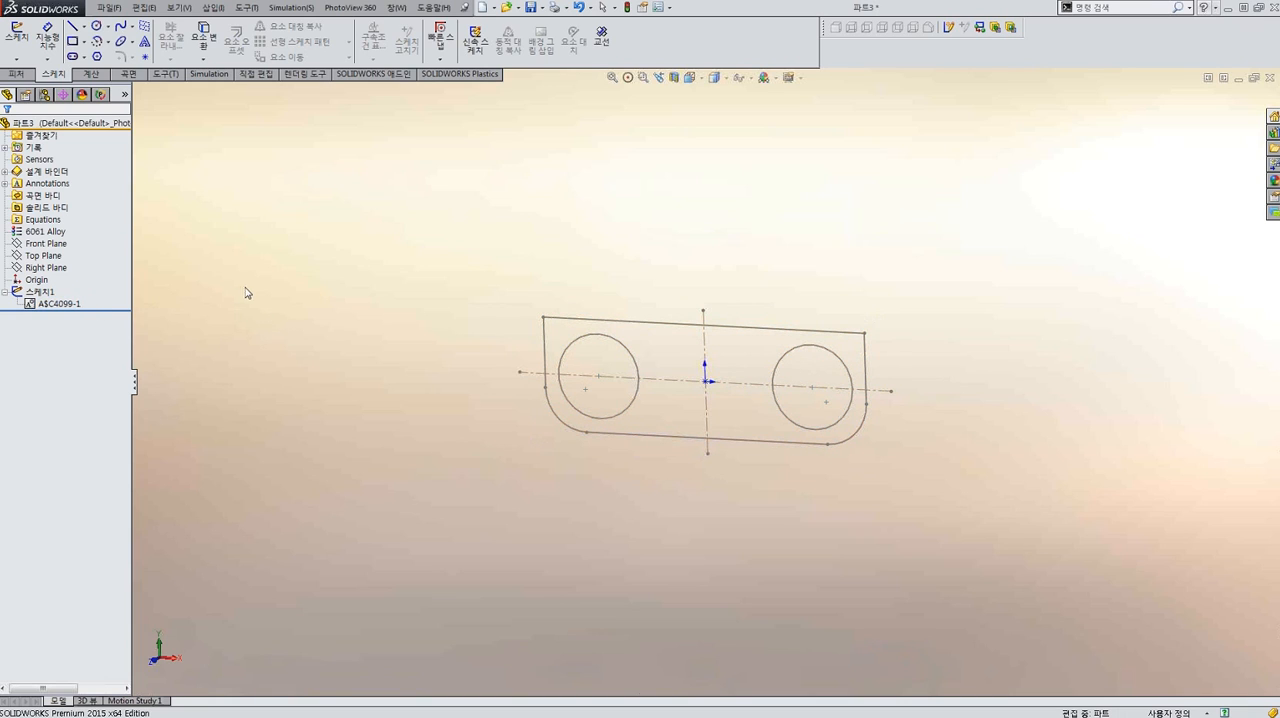
right_click(64, 308)
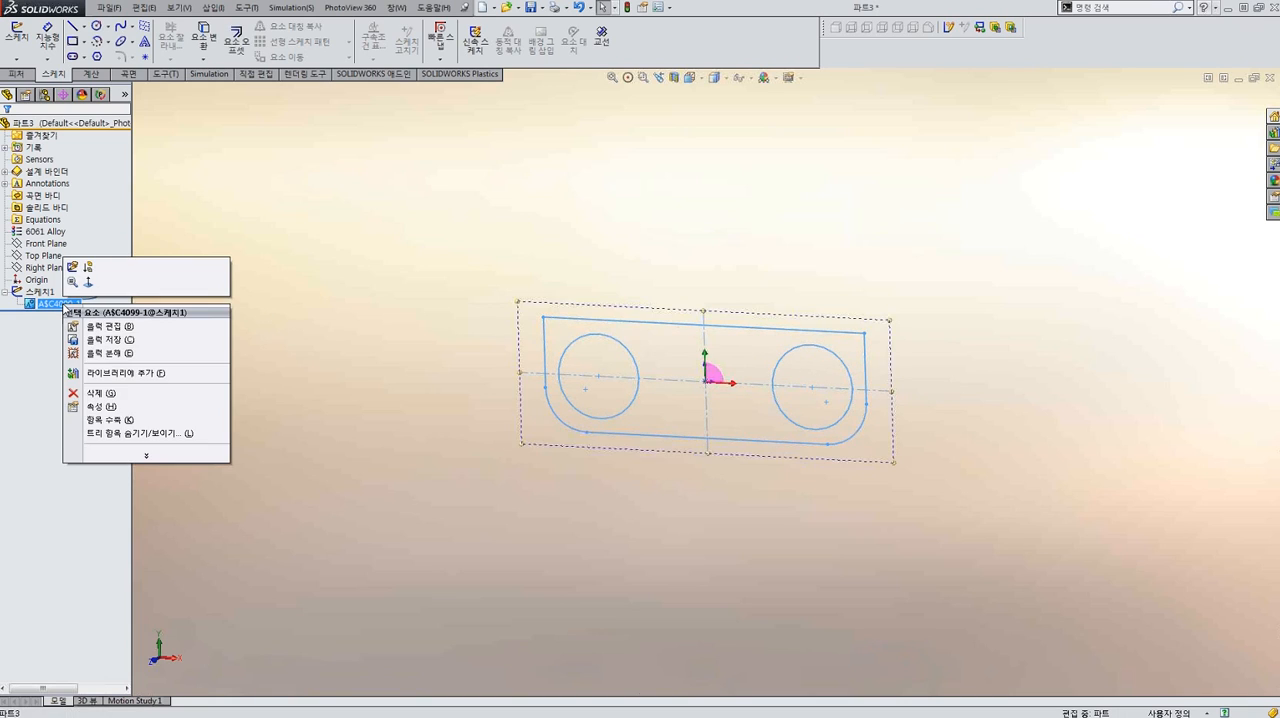
click(111, 353)
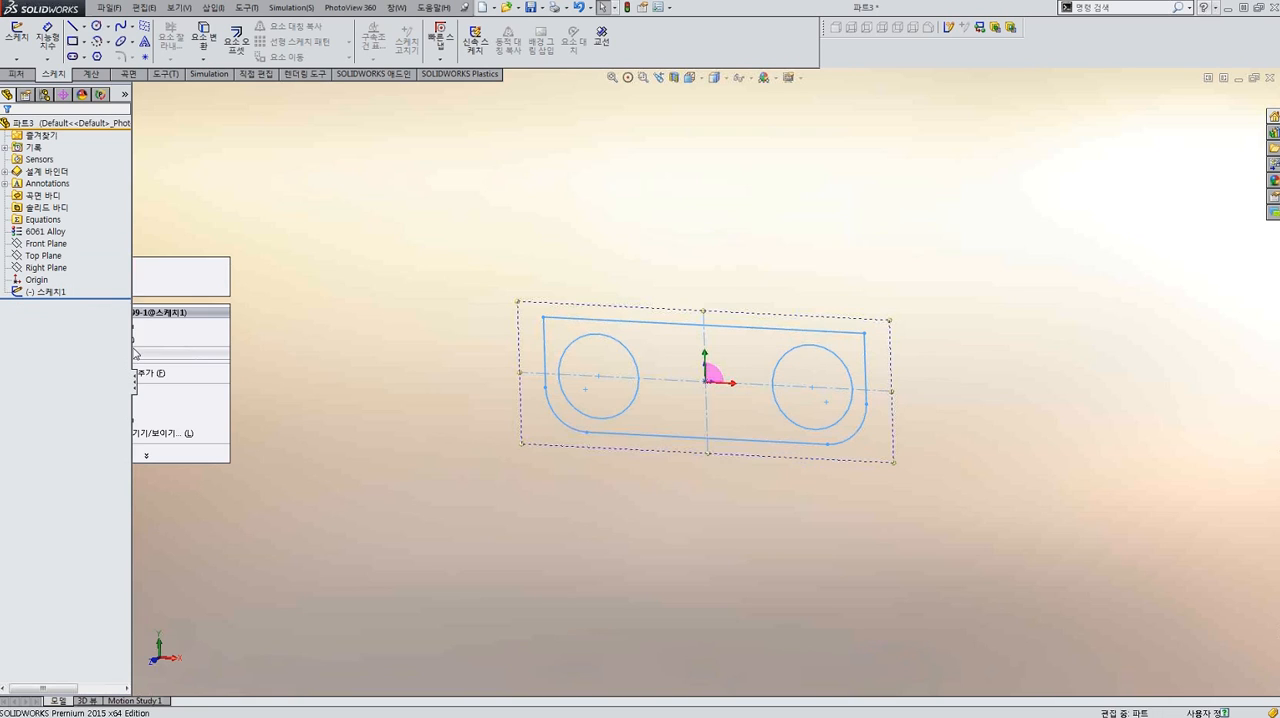
double_click(42, 296)
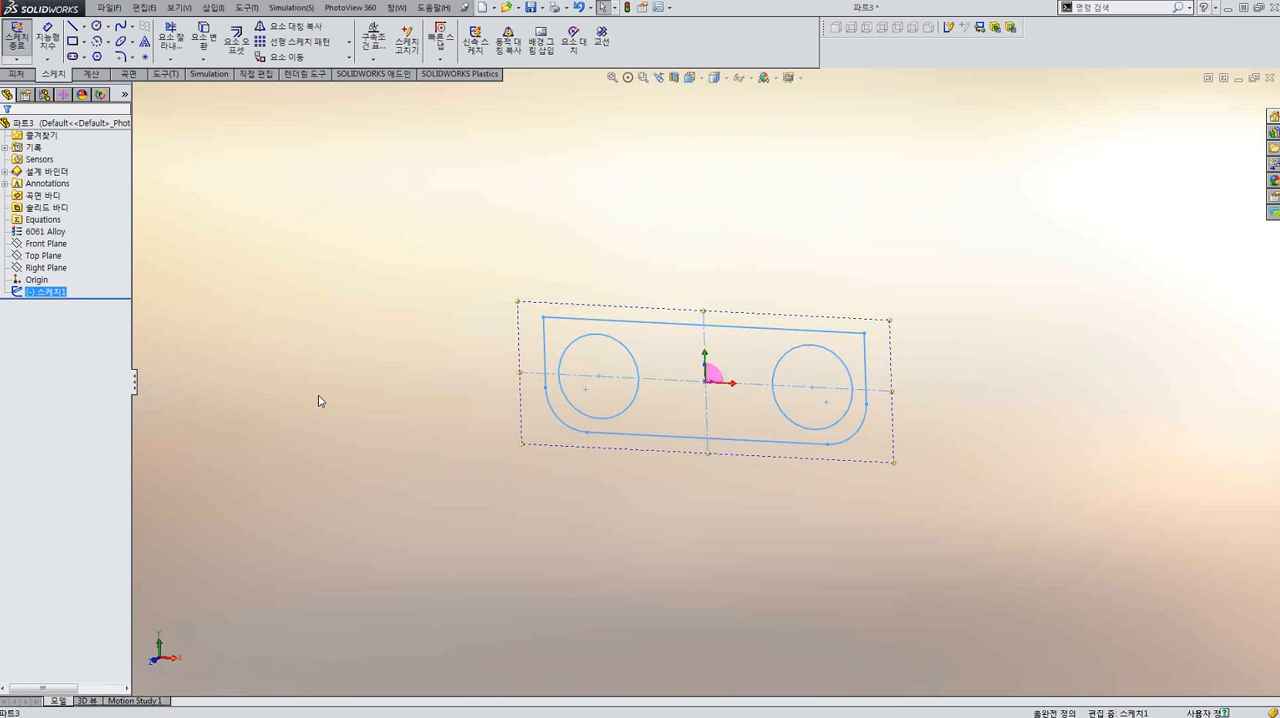
key(ctrl+8)
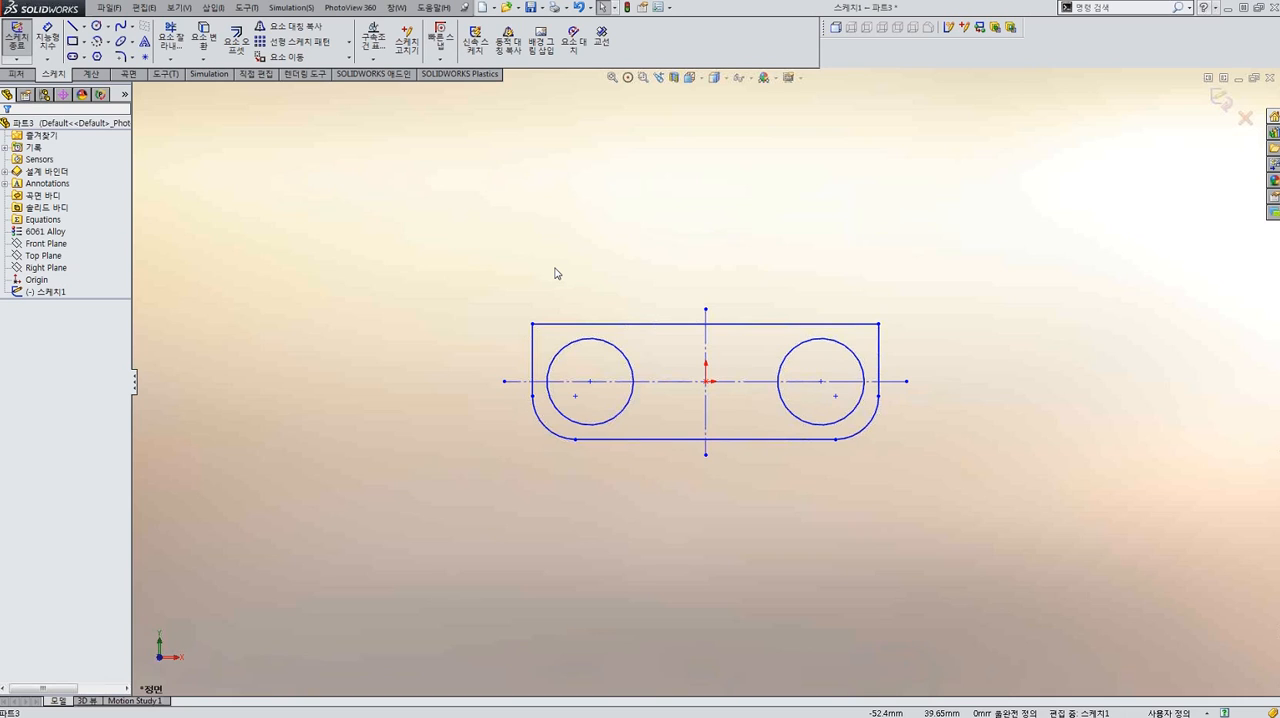
Fully define all sketch entities with automatic relations and baseline dimensions measured from the origin in both directions.
key(z)
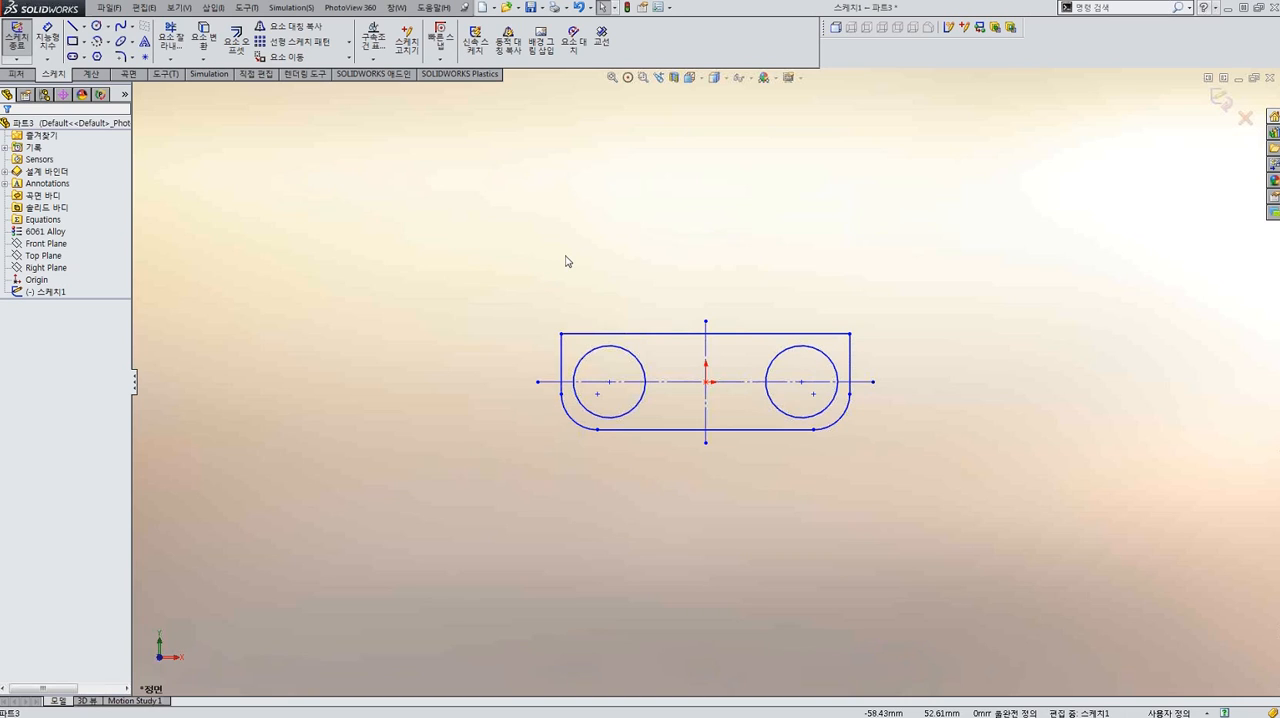
right_drag(641, 230, 557, 229)
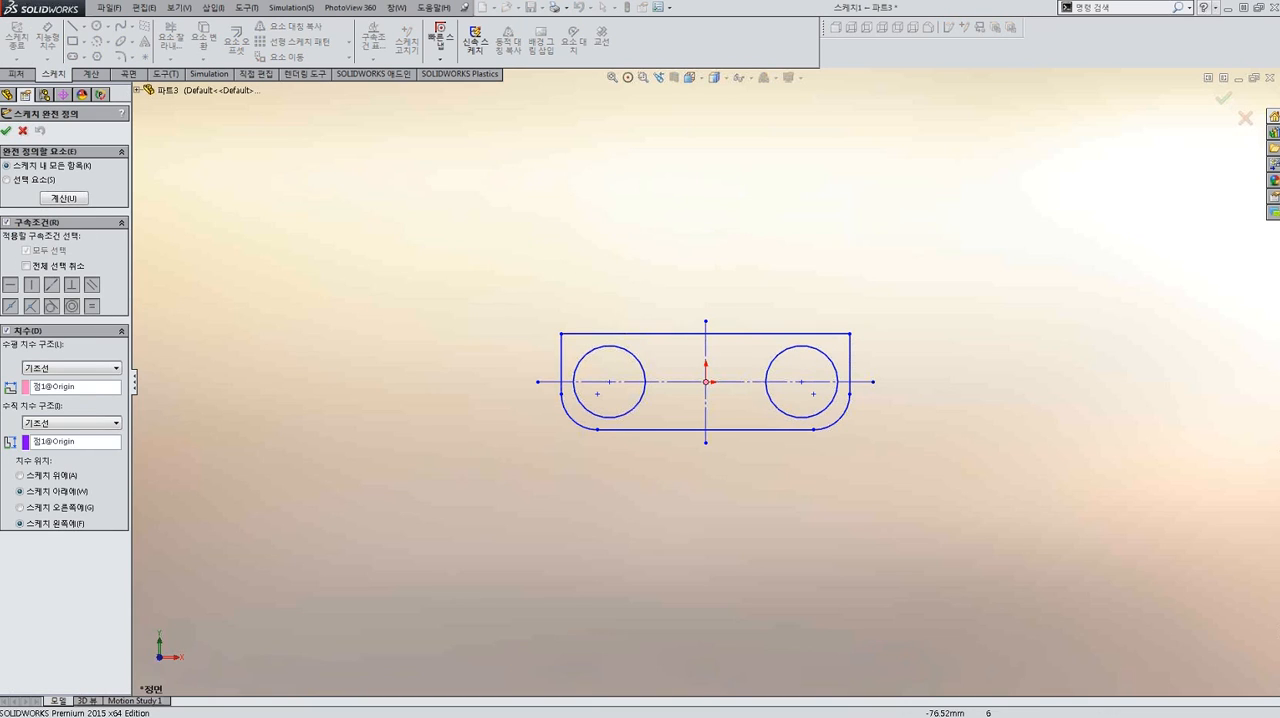
scroll(634, 337, down, 1)
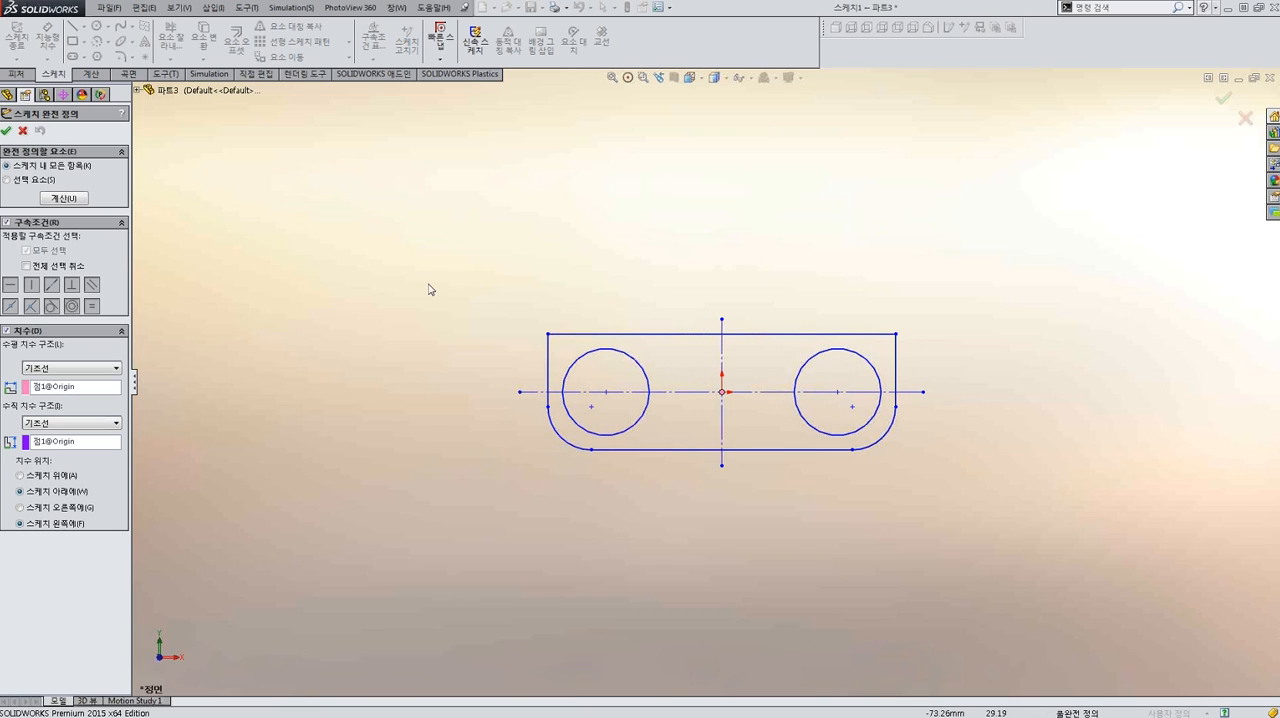
click(6, 131)
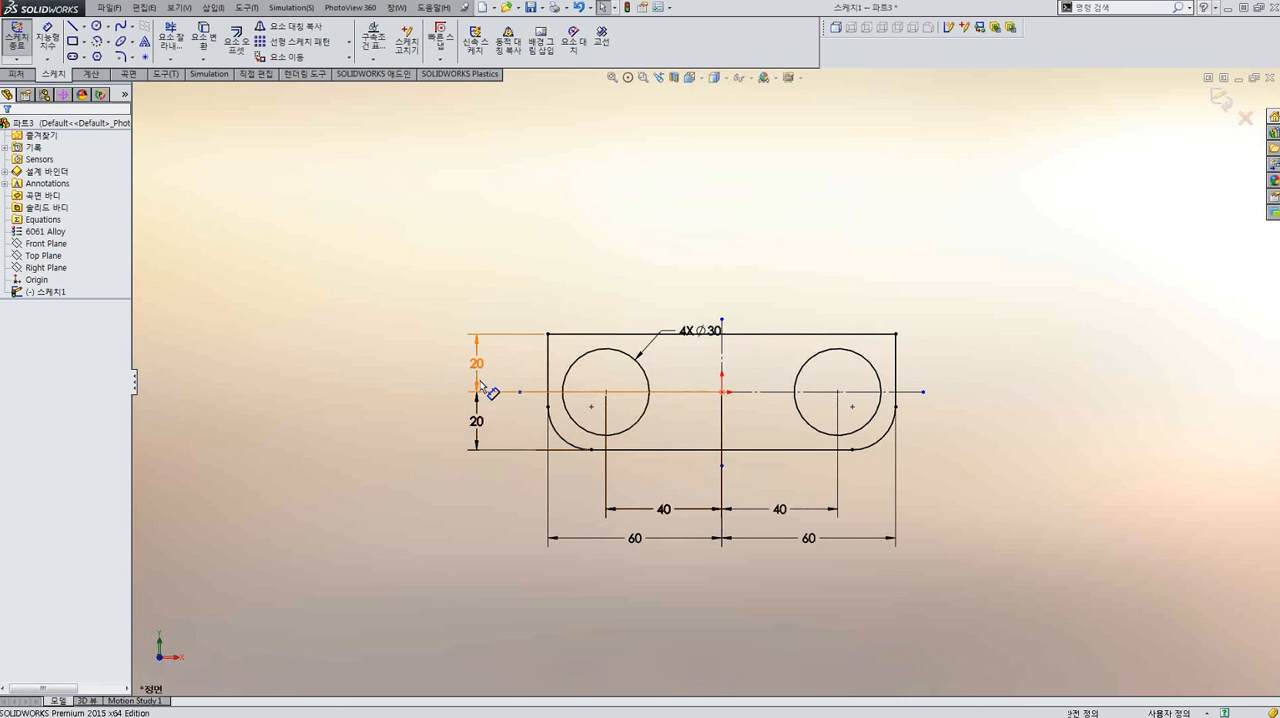
Move the 4X Ø30 diameter dimension to clear space above the plate outline.
scroll(622, 438, up, 4)
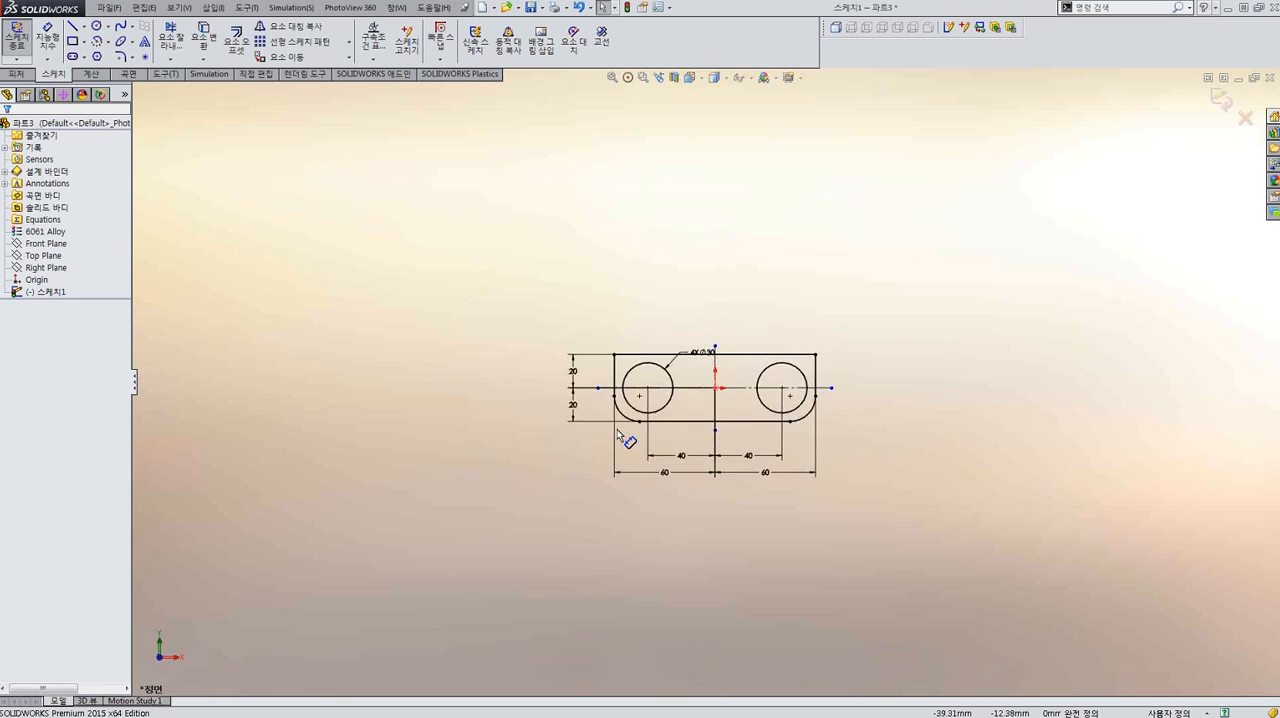
scroll(702, 408, down, 3)
mouse_move(692, 420)
middle_down()
mouse_move(666, 520)
mouse_move(646, 491)
mouse_move(684, 458)
middle_up()
drag(711, 320, 702, 283)
key(Escape)
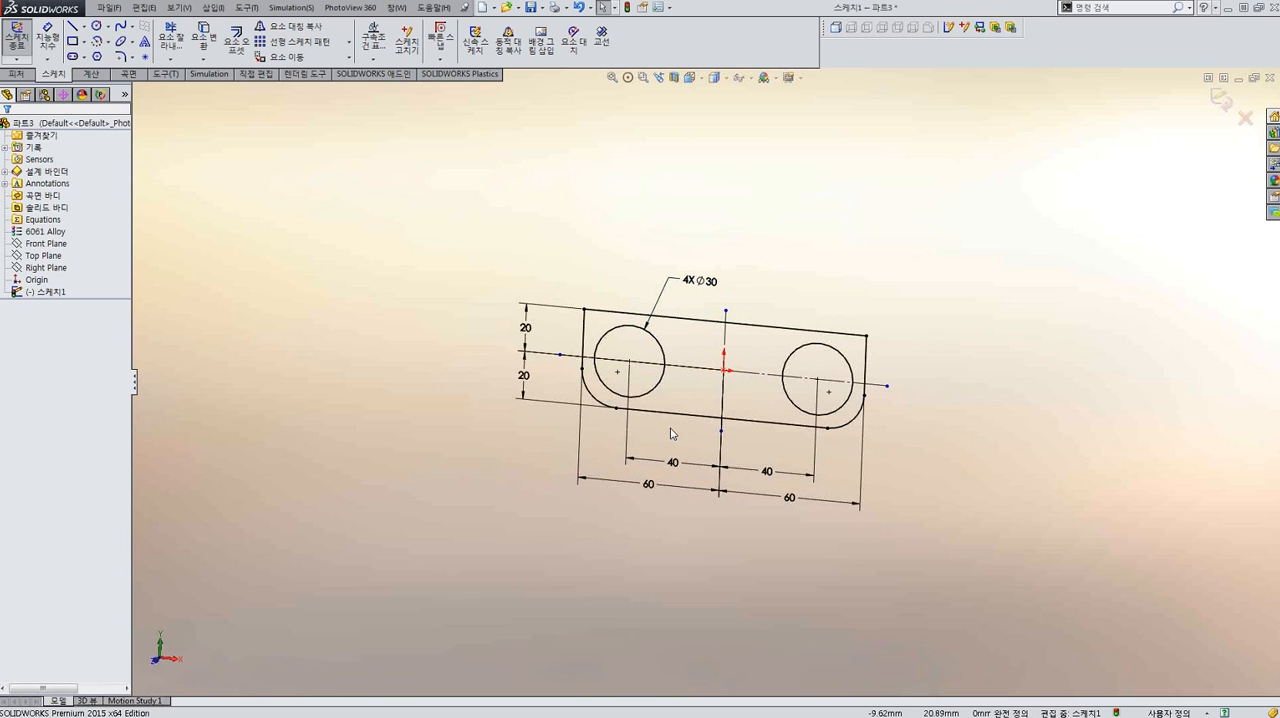
key(ctrl+8)
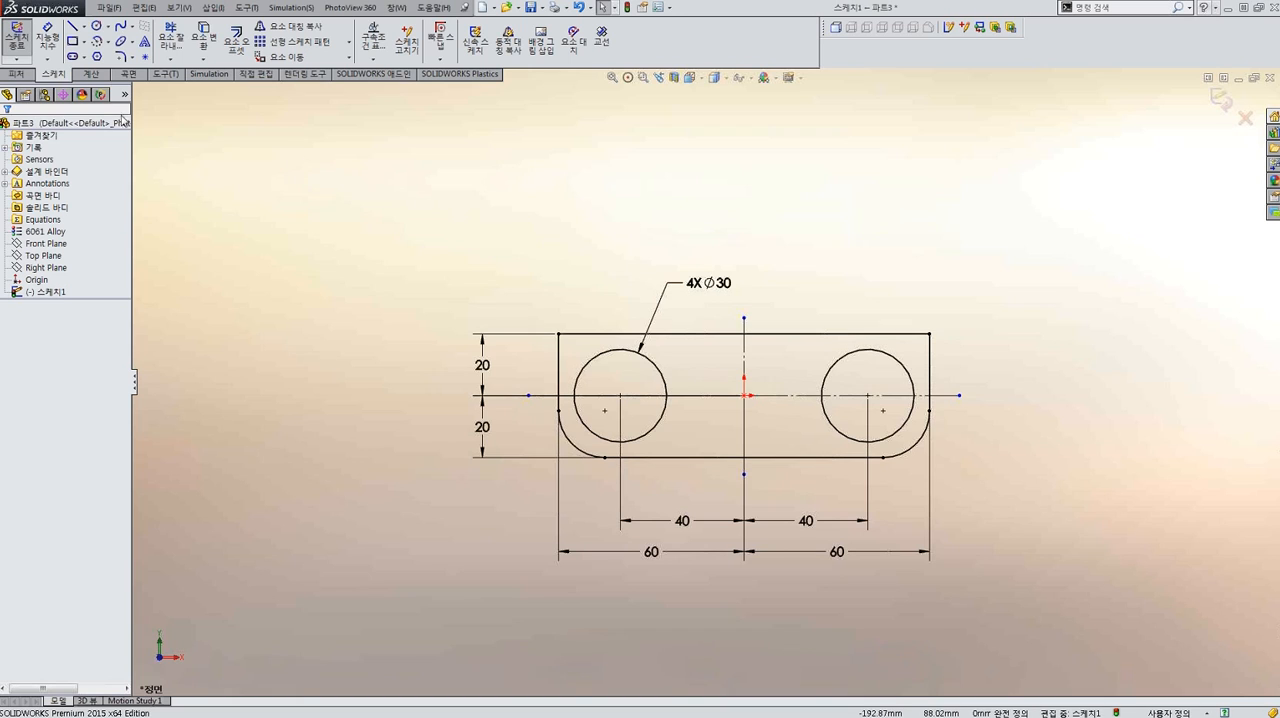
Extrude the plate sketch as a blind boss to a depth of 150 mm.
click(20, 74)
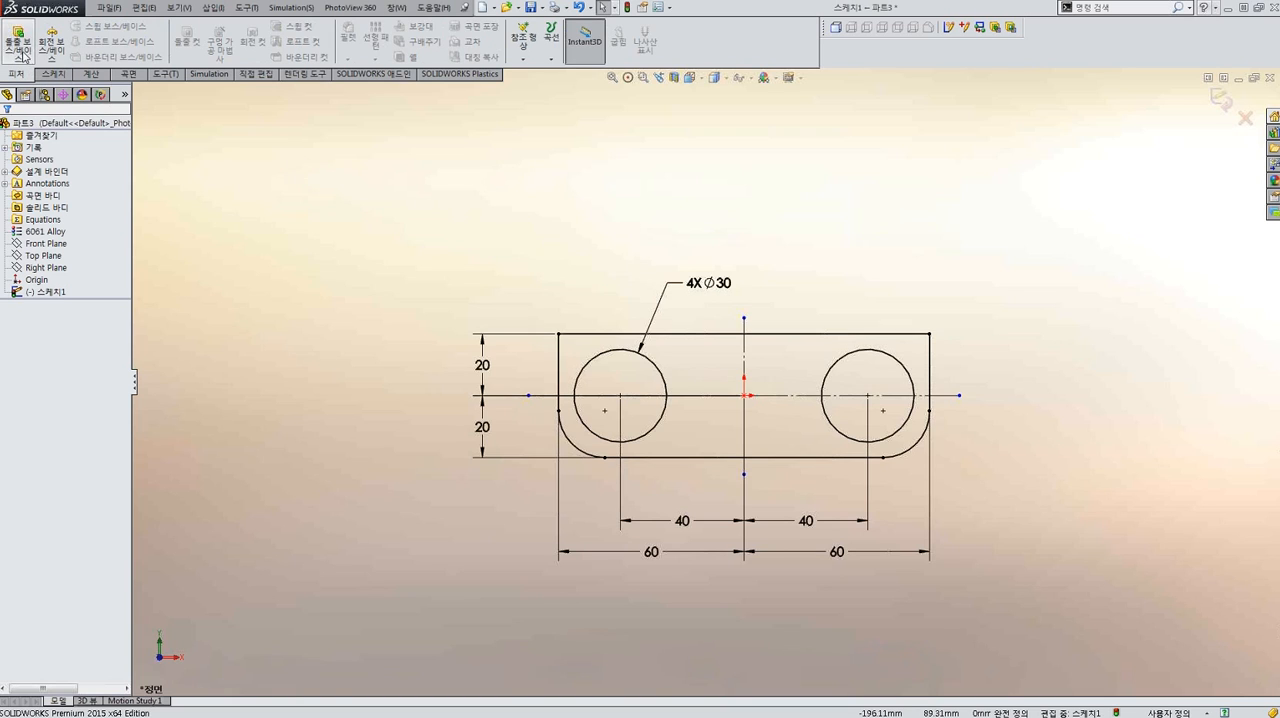
click(20, 50)
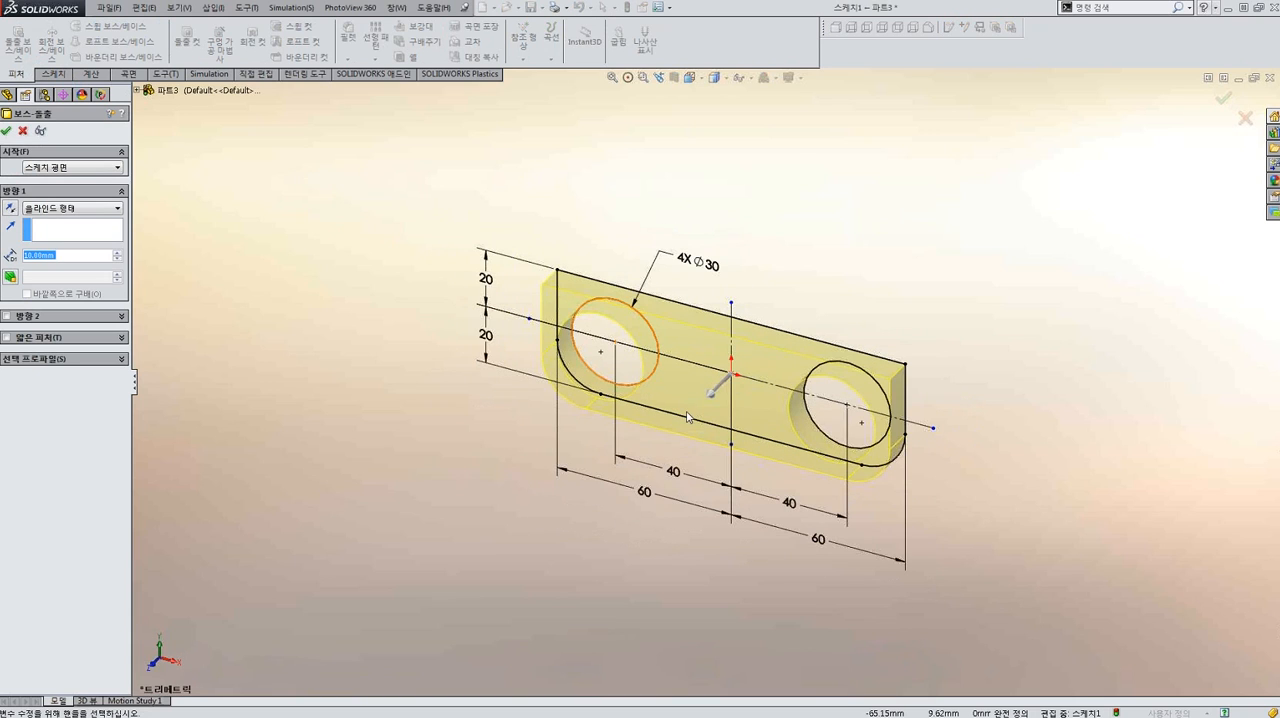
mouse_move(712, 388)
mouse_down()
mouse_move(689, 434)
mouse_move(552, 572)
mouse_move(719, 421)
mouse_move(551, 562)
mouse_move(550, 576)
mouse_move(626, 512)
mouse_move(530, 601)
mouse_up()
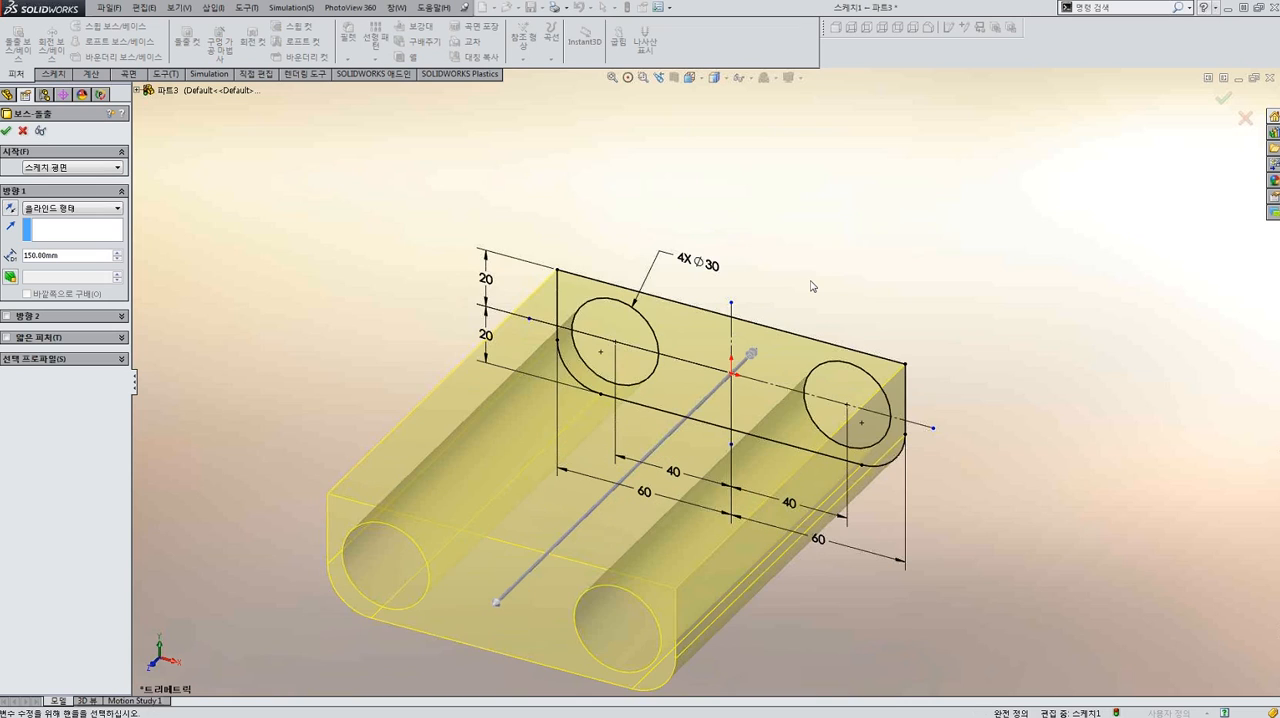
scroll(812, 286, up, 5)
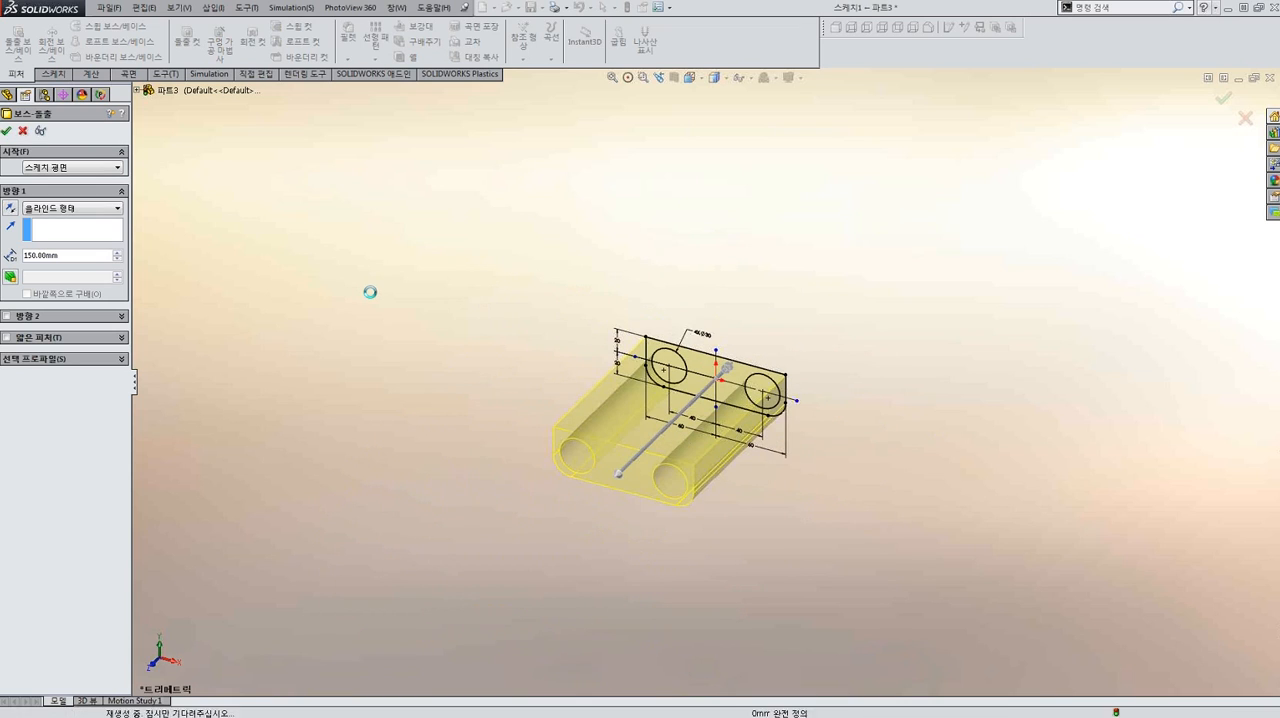
key(Return)
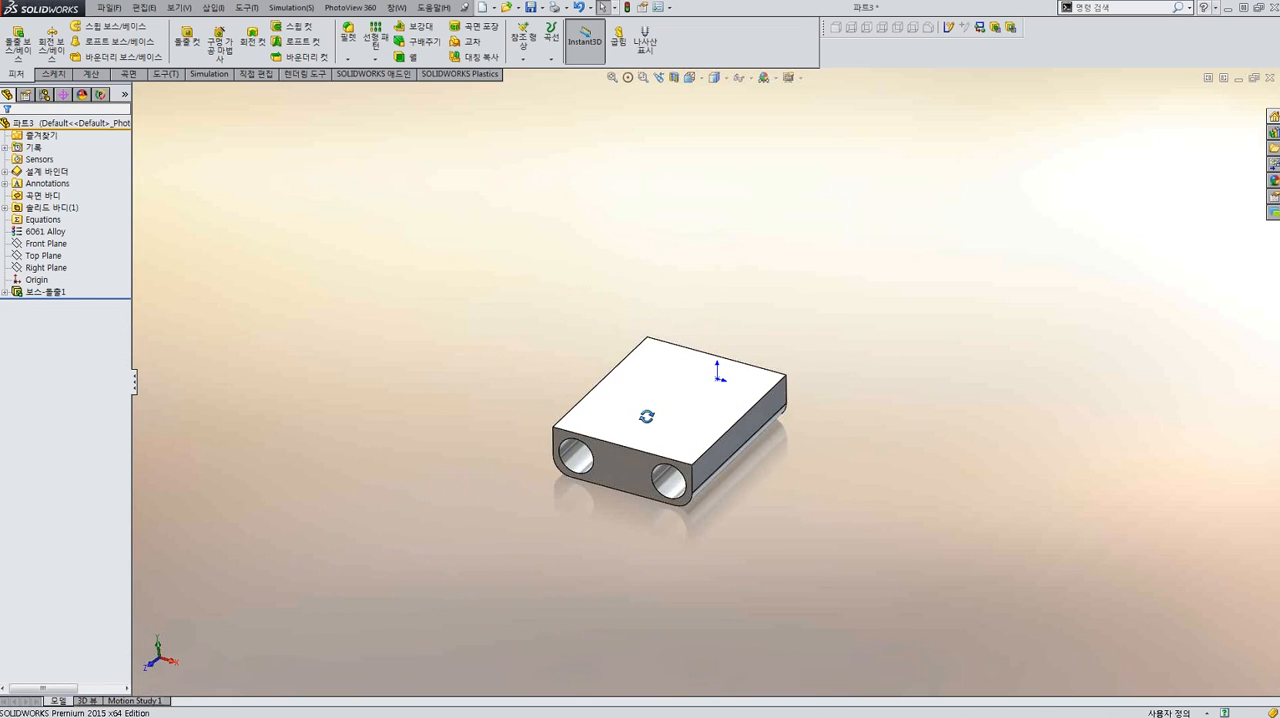
Set the extruded block's depth dimension to 60 mm directly on the model.
scroll(698, 407, down, 5)
scroll(698, 407, up, 3)
click(695, 398)
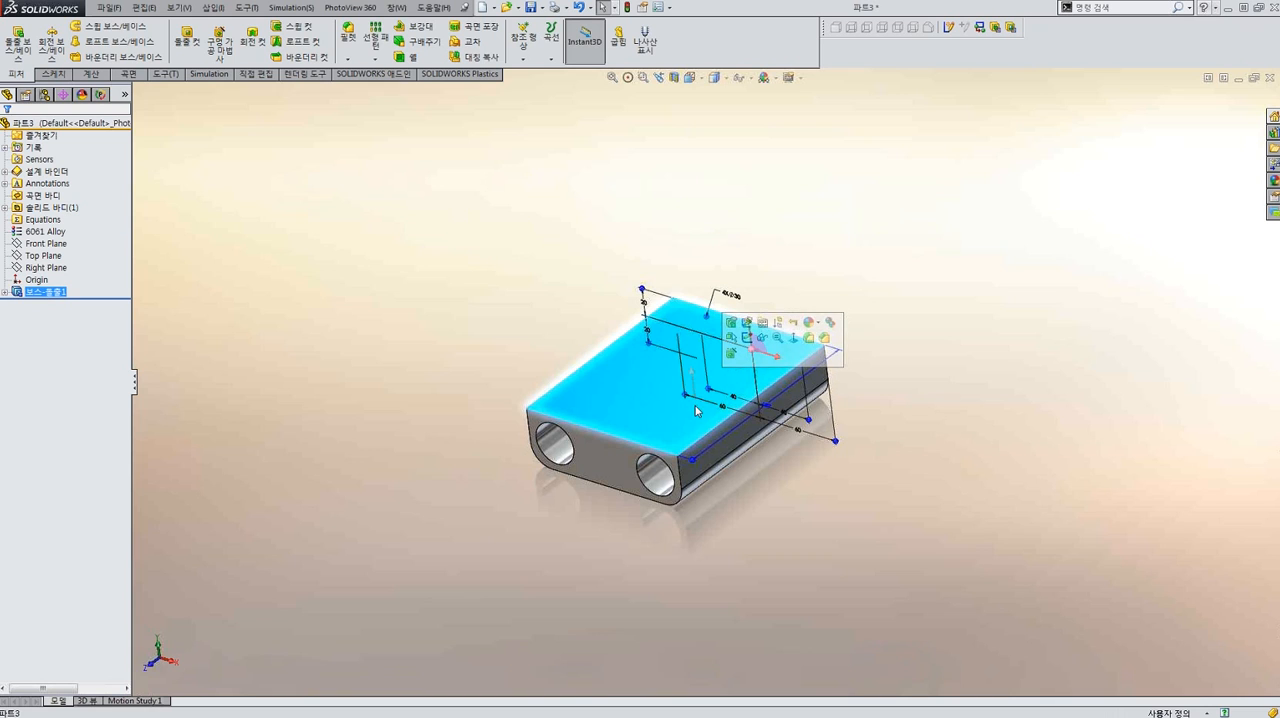
scroll(768, 436, down, 5)
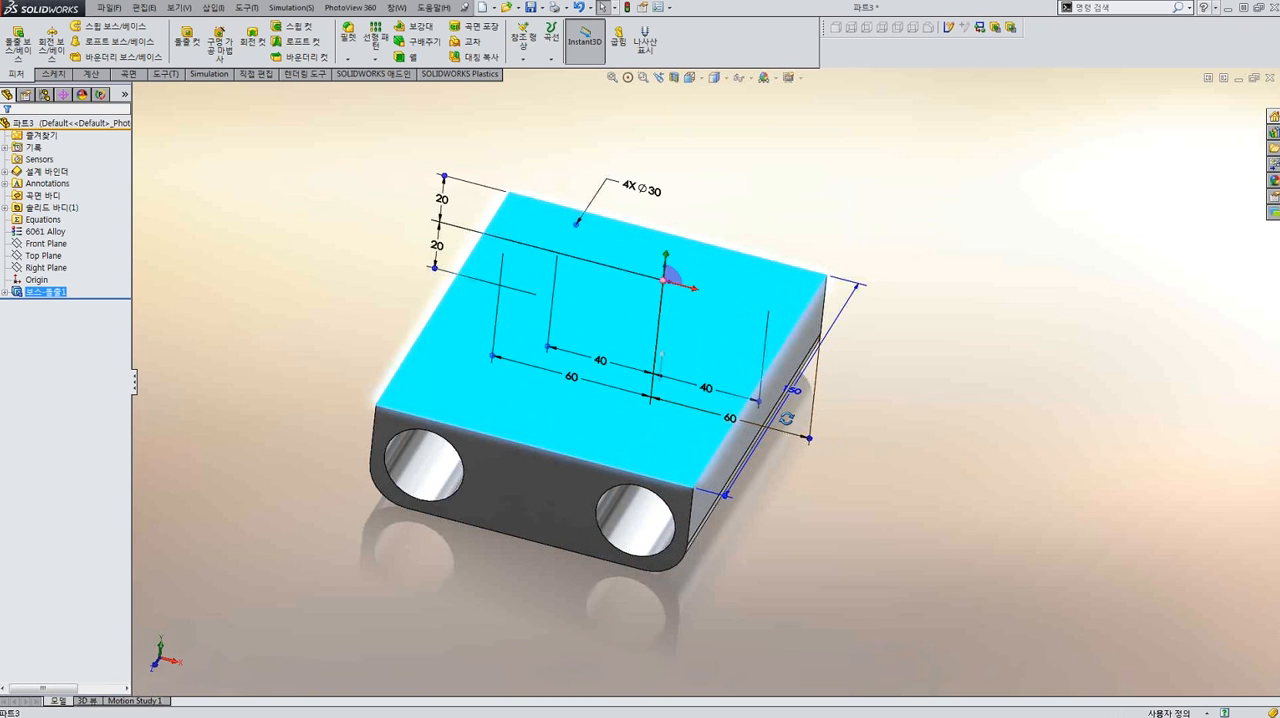
scroll(783, 463, up, 4)
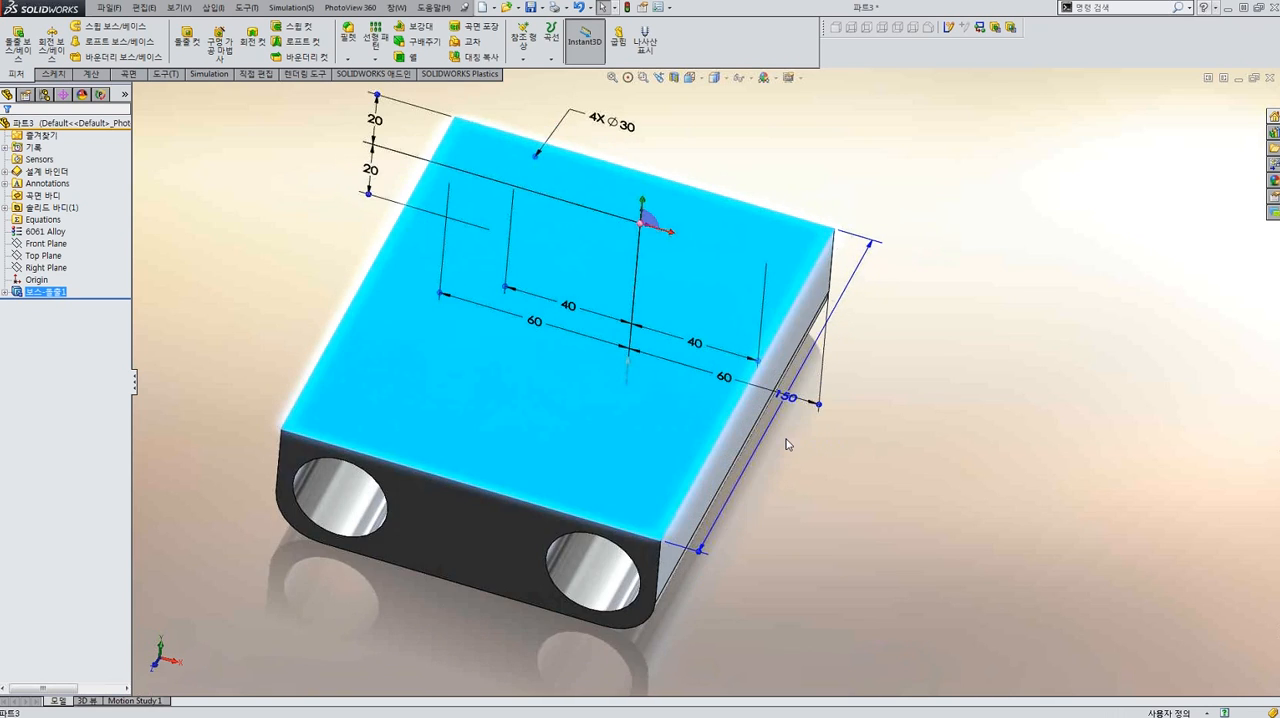
scroll(768, 427, down, 2)
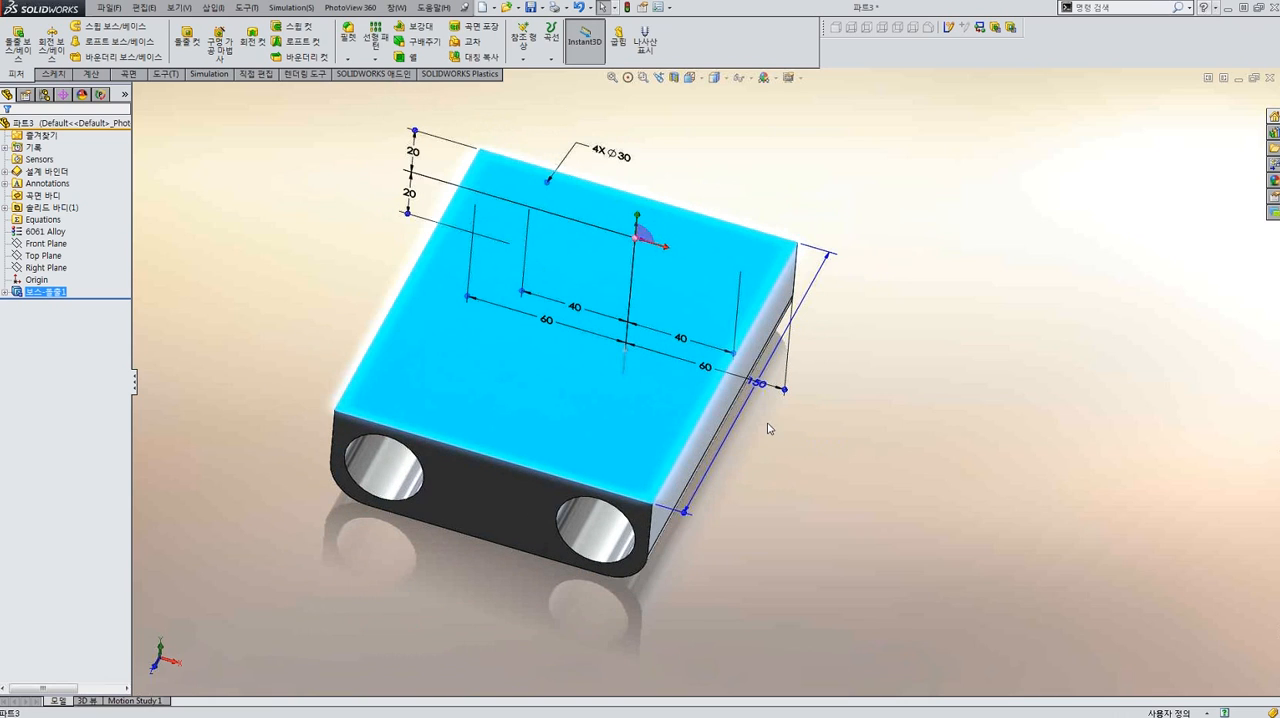
click(761, 388)
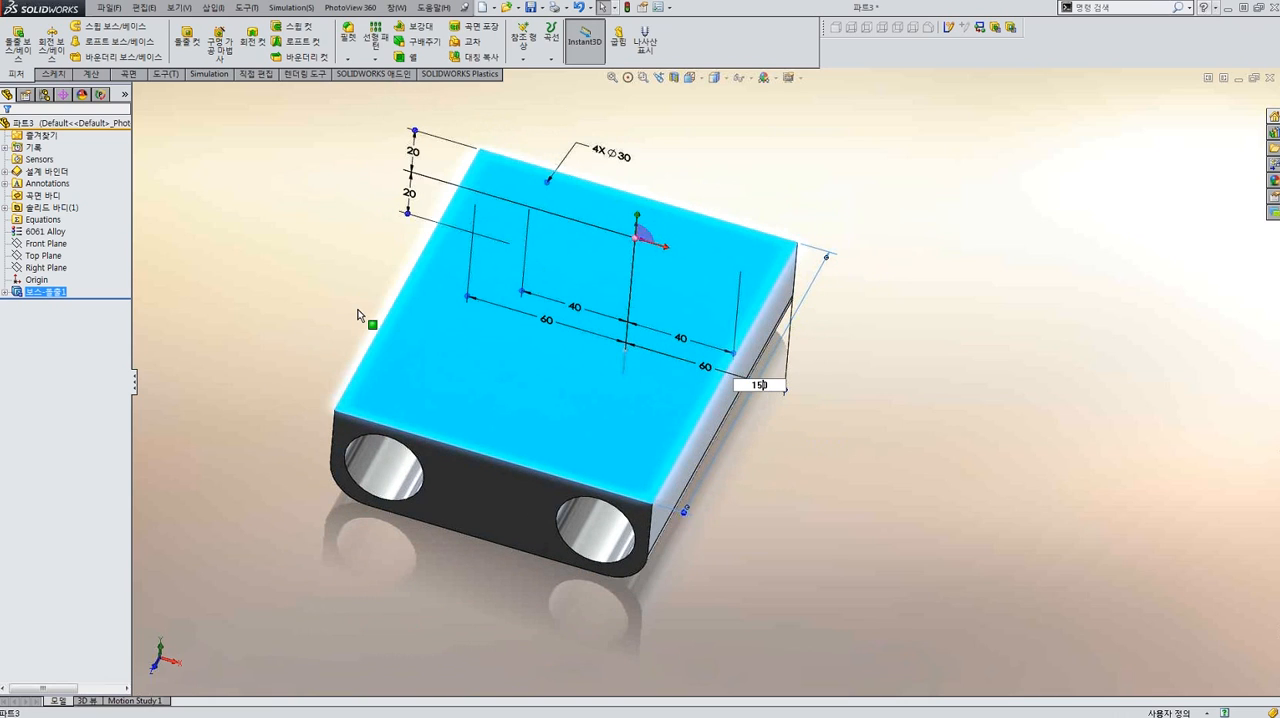
drag(752, 388, 783, 392)
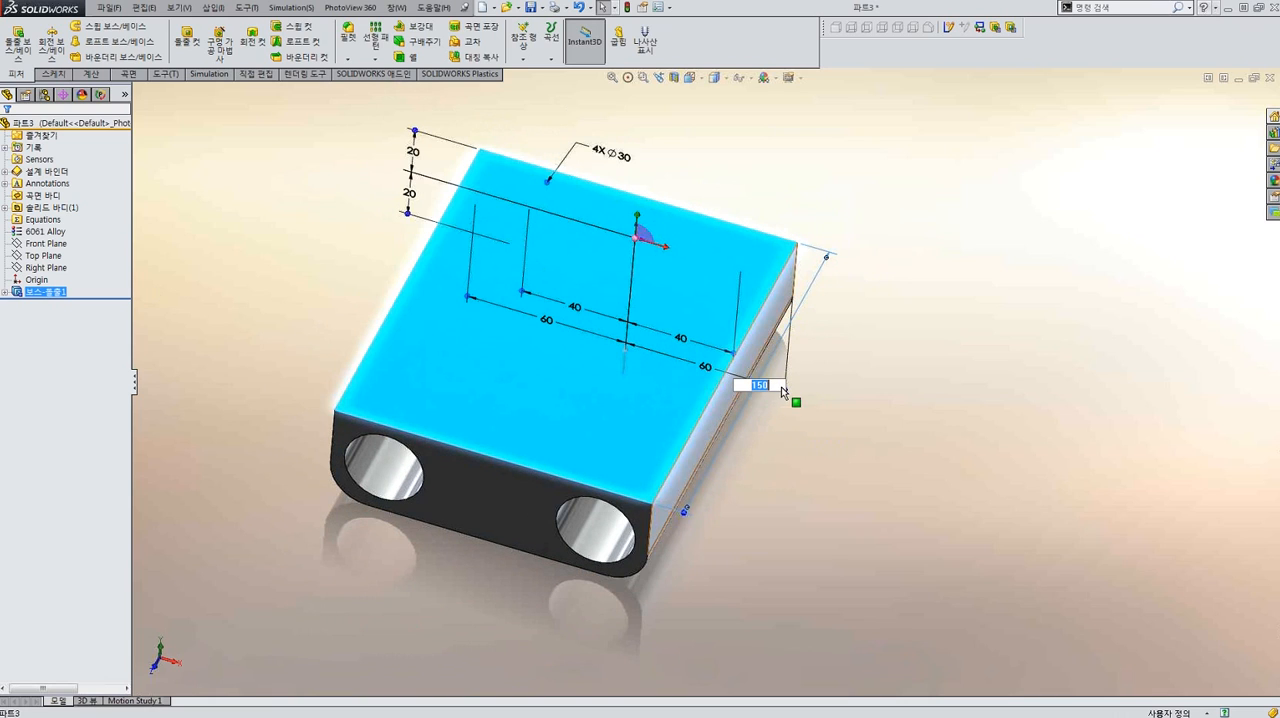
text(60)
key(Return)
Examine where the Front, Right and Top planes and the origin lie relative to the block in a side view.
middle_drag(785, 388, 745, 298)
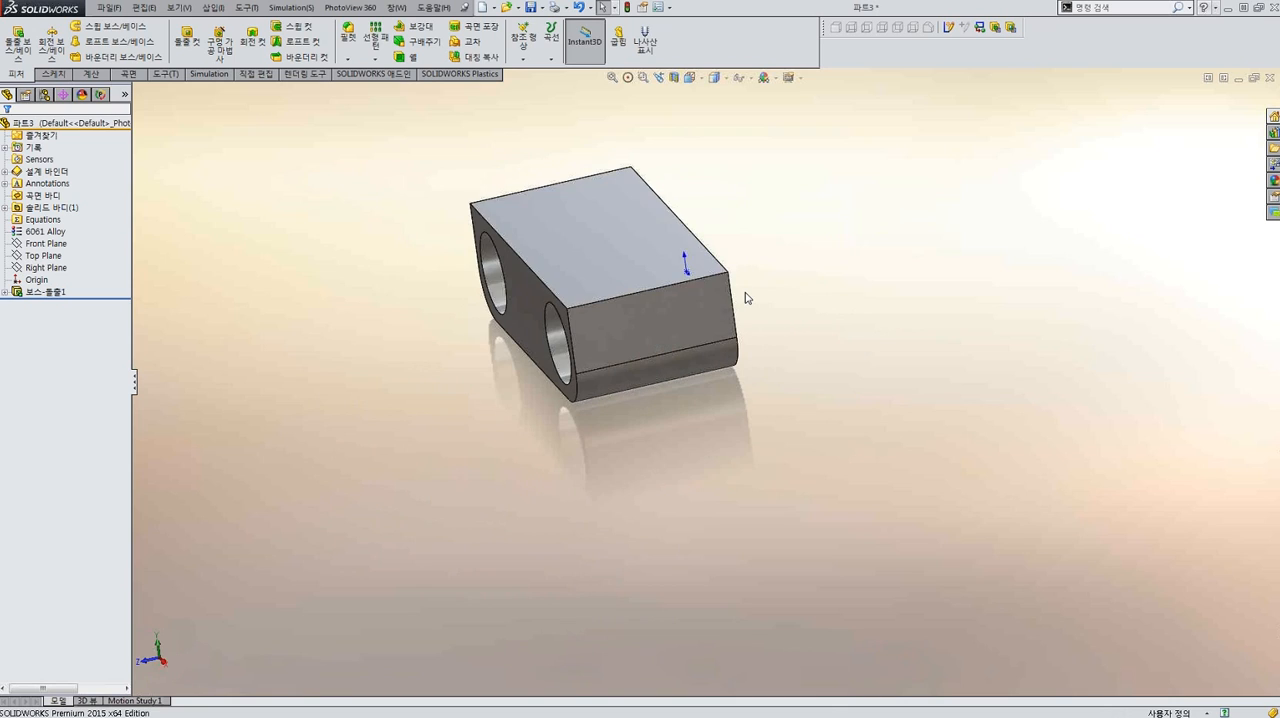
key(ctrl+4)
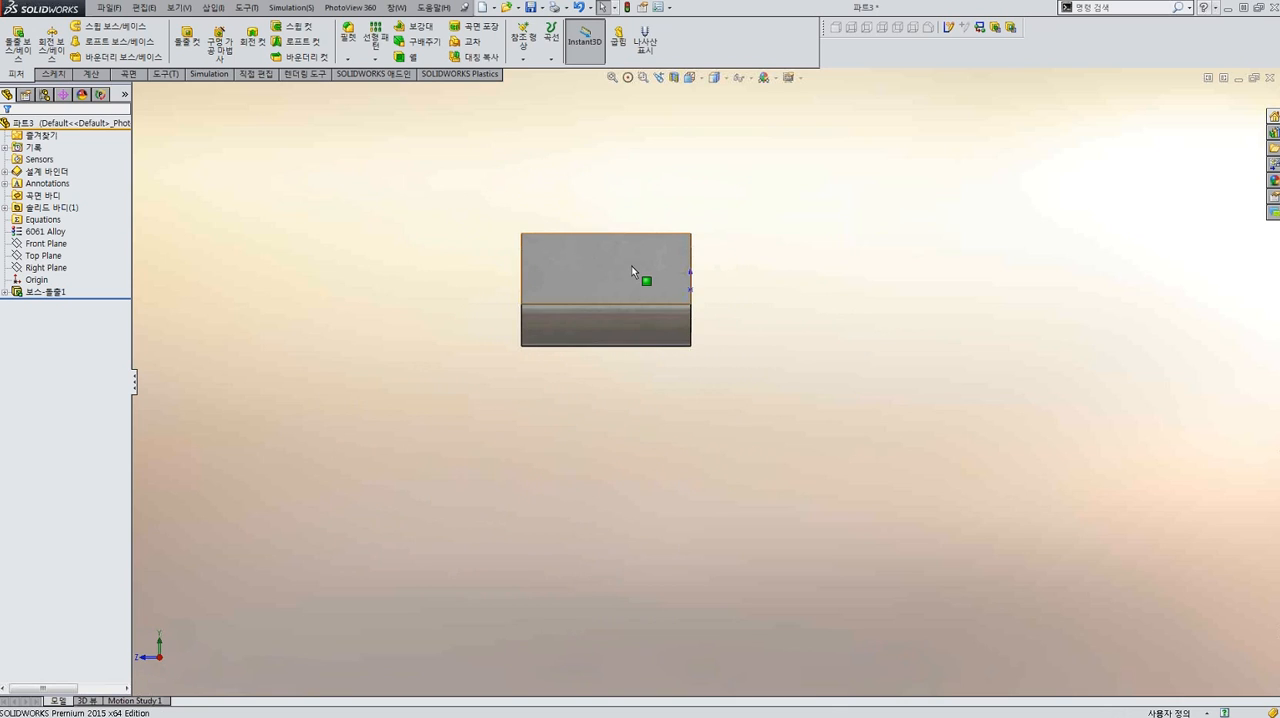
click(45, 243)
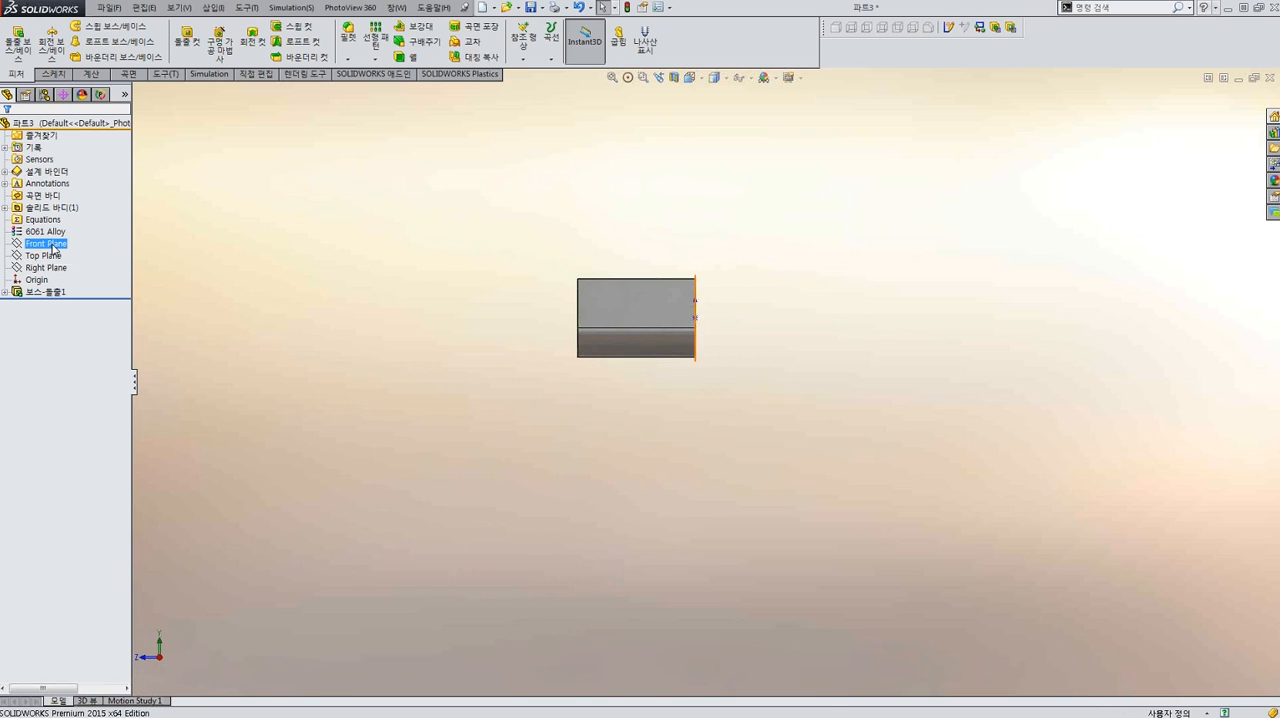
click(48, 268)
click(40, 281)
click(335, 263)
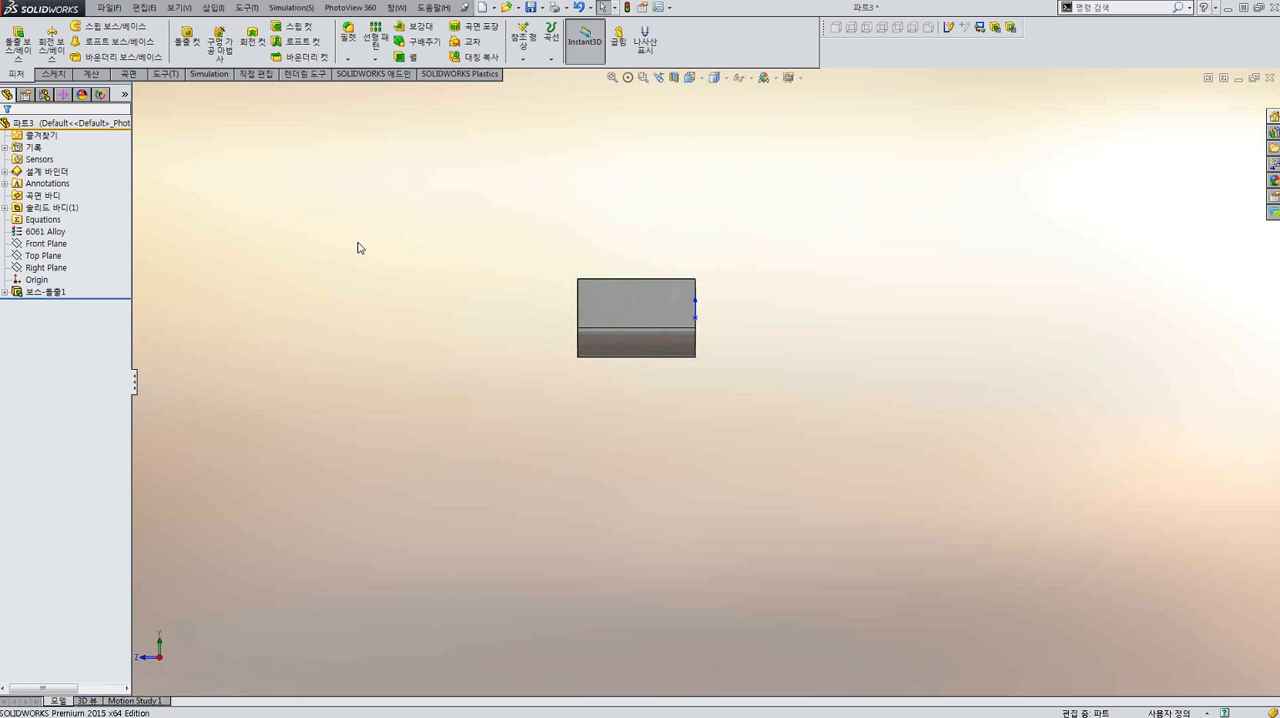
click(43, 256)
click(416, 326)
Sketch a 3-point corner rectangle about 30 mm high on the block's end face, spanning its full width upward from the top edge.
click(622, 297)
key(ctrl+8)
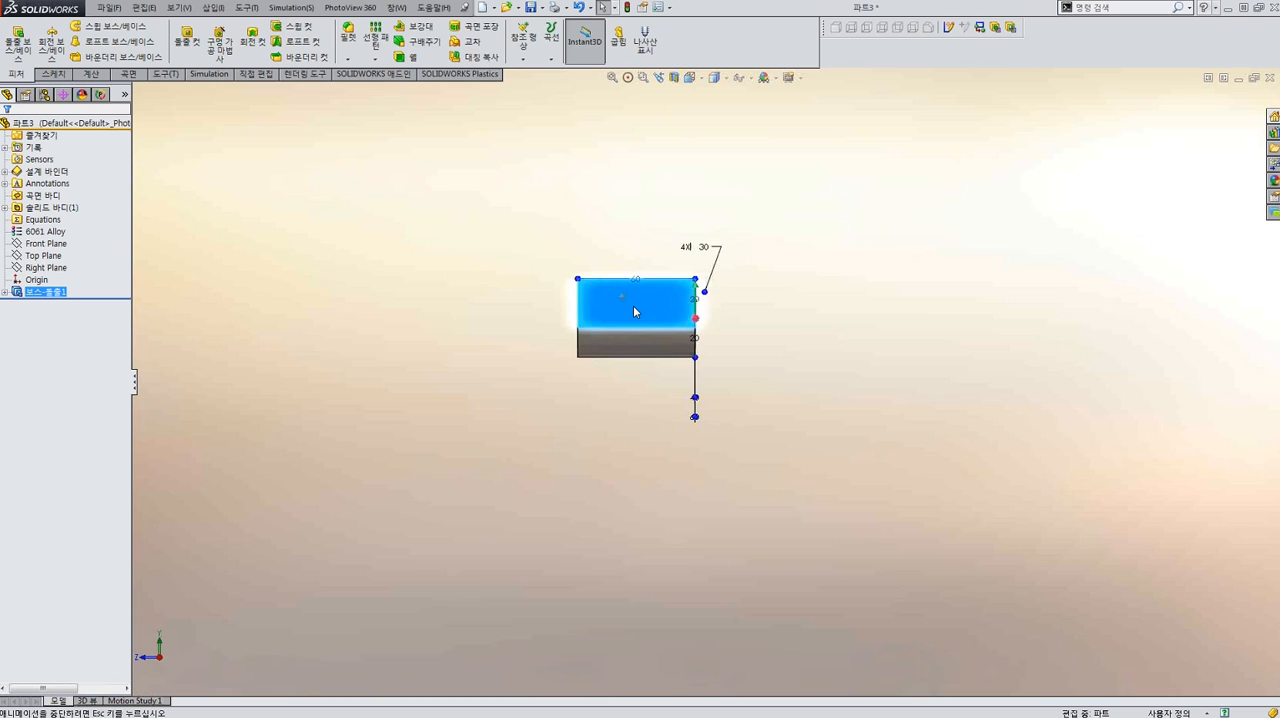
key(r)
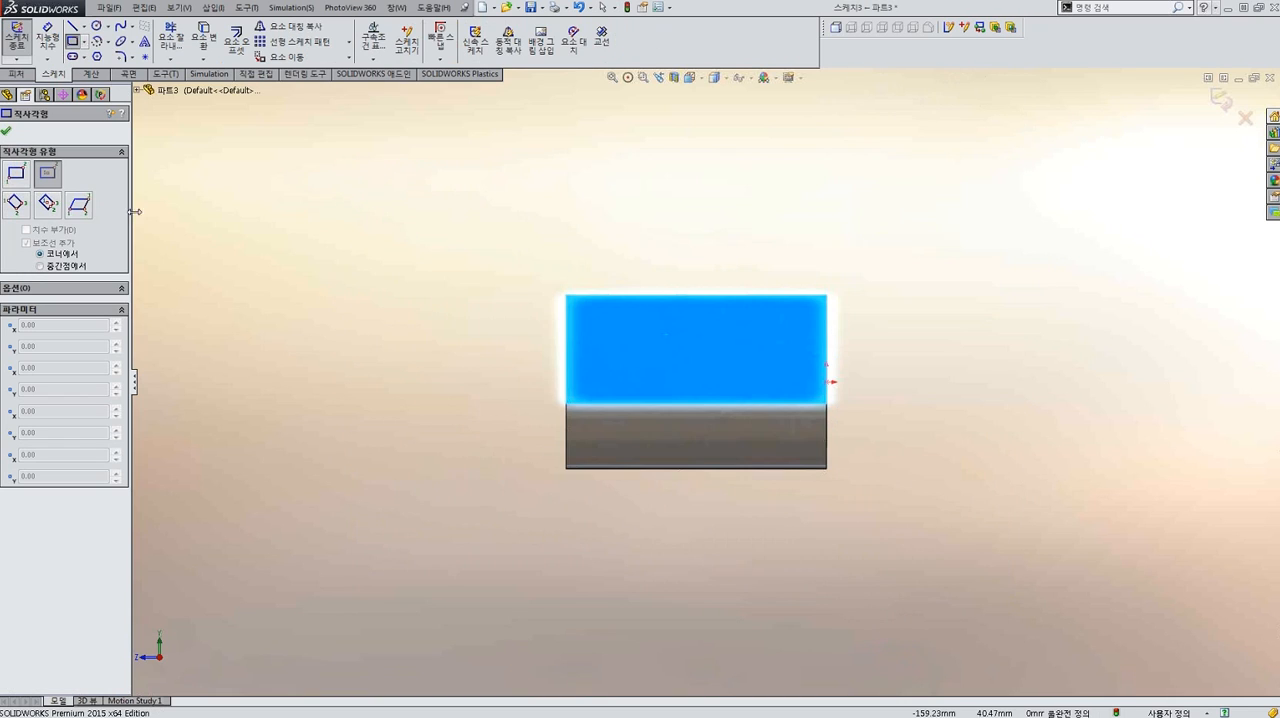
click(16, 204)
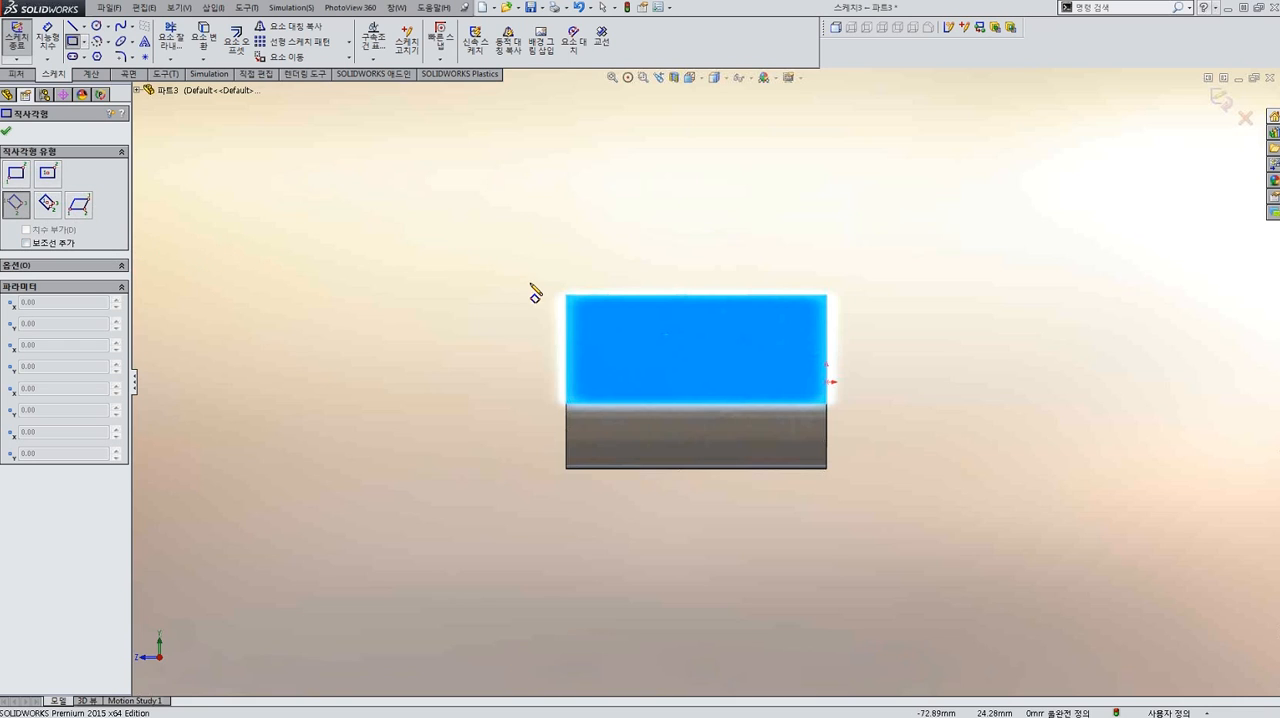
click(566, 296)
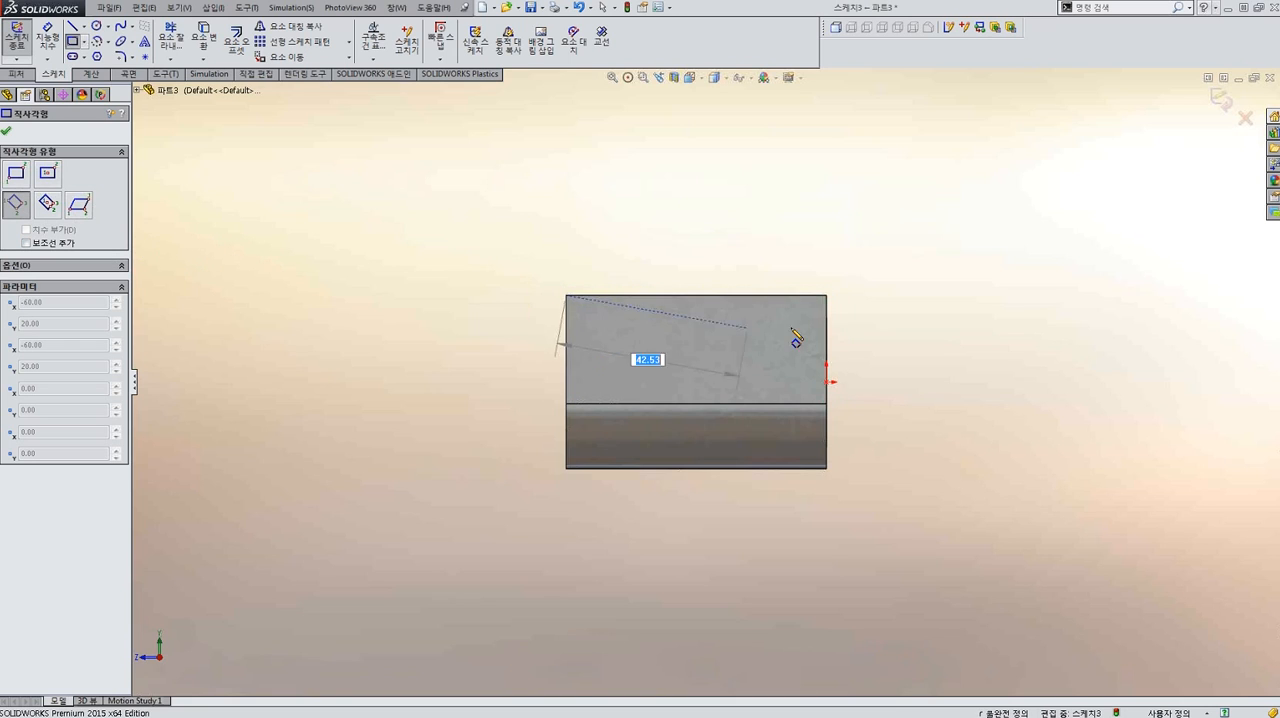
click(826, 296)
click(818, 165)
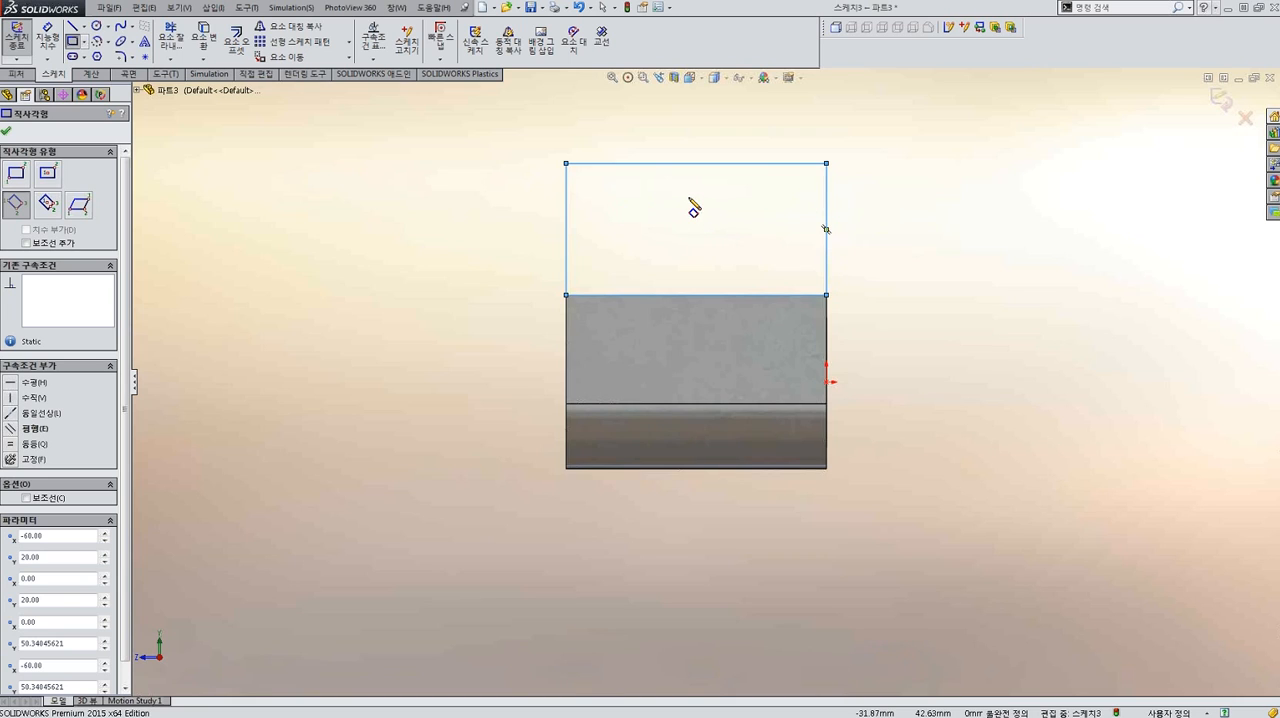
key(Escape)
Draw two concentric circles centred on the rectangle's top line, one about 22.6 mm in diameter and one through the rectangle's upper corner.
key(c)
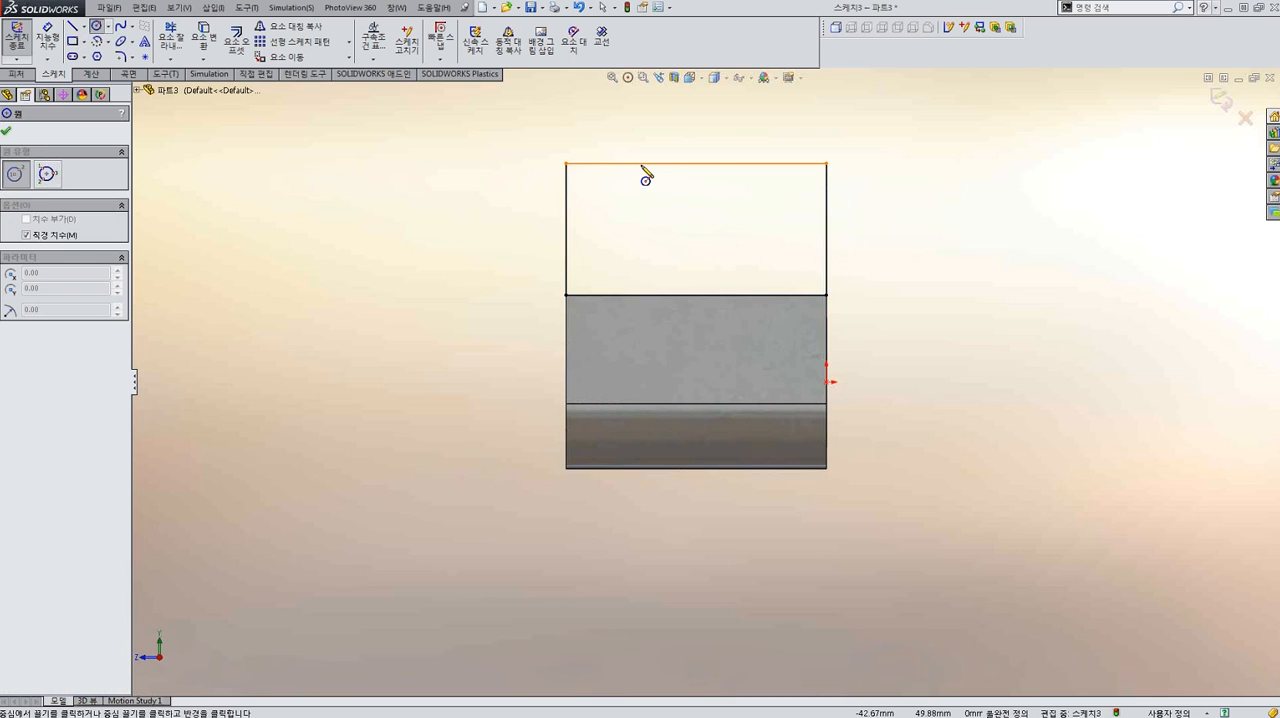
click(630, 163)
click(661, 212)
click(630, 163)
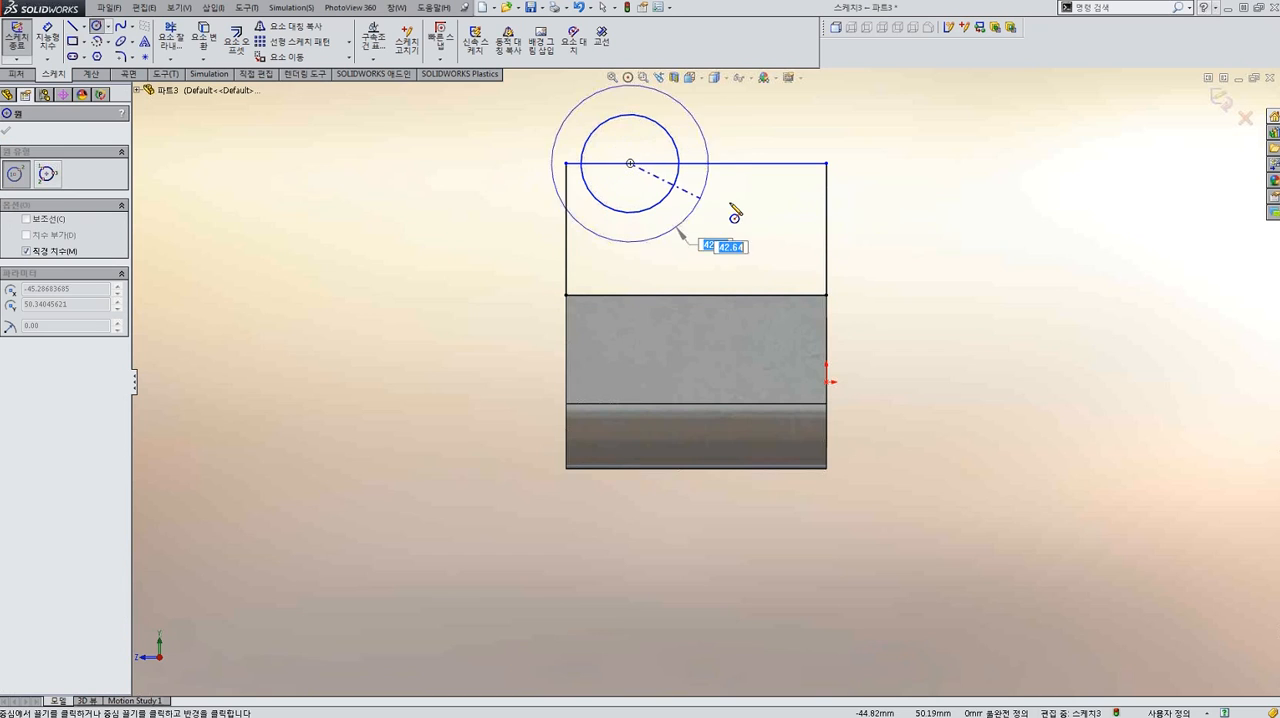
click(826, 164)
scroll(680, 211, up, 6)
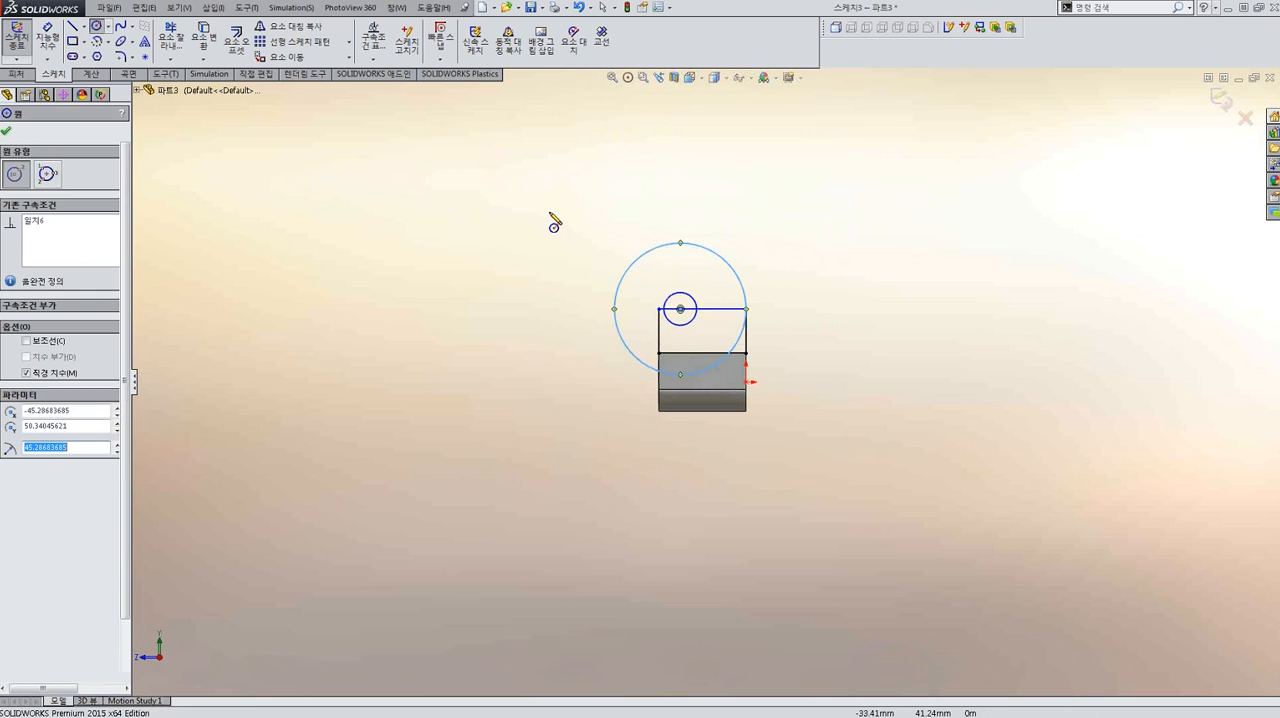
key(Escape)
Fully define the sketch with automatic relations and dimensions, and set the rectangle's height to 42 mm.
right_drag(652, 188, 517, 192)
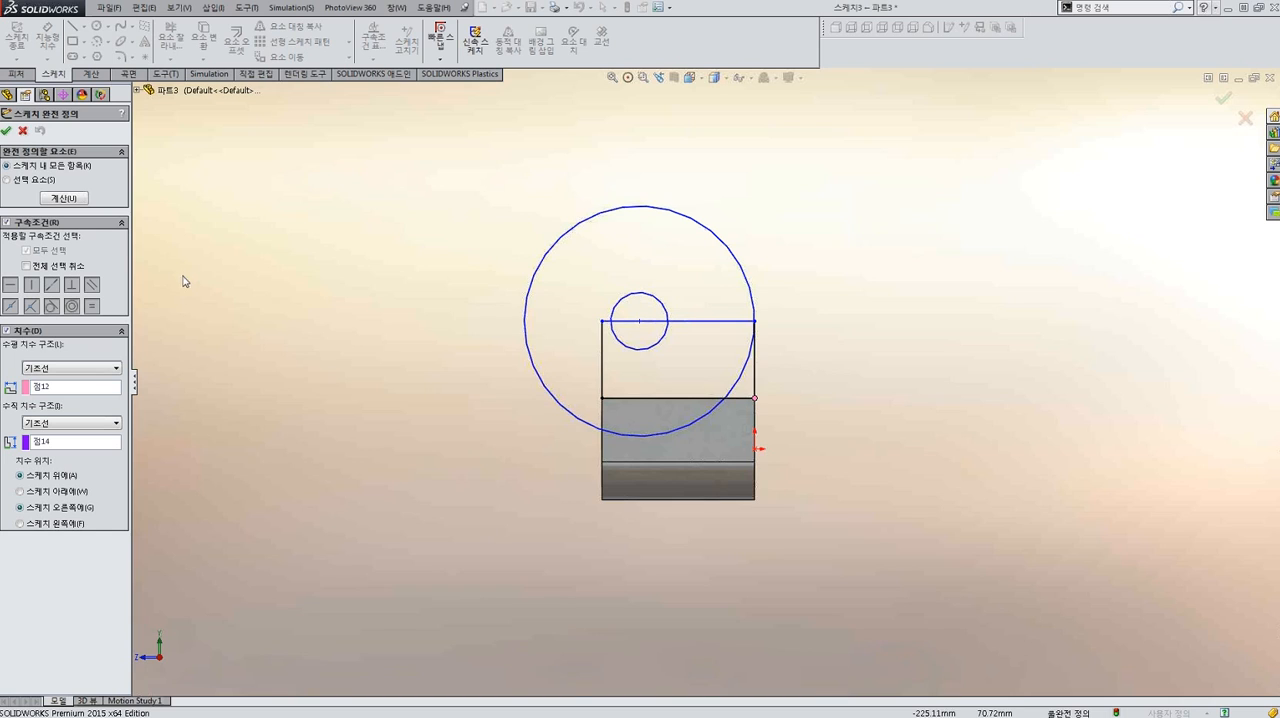
click(6, 131)
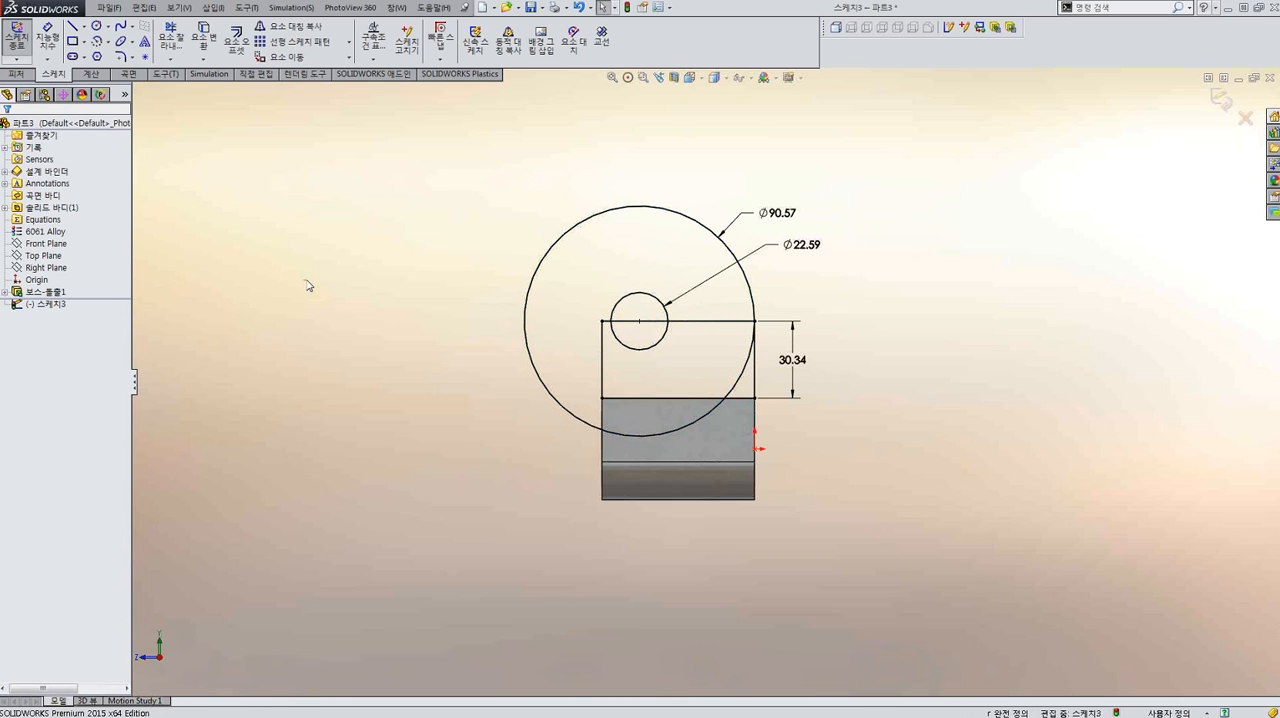
scroll(808, 406, down, 2)
double_click(785, 350)
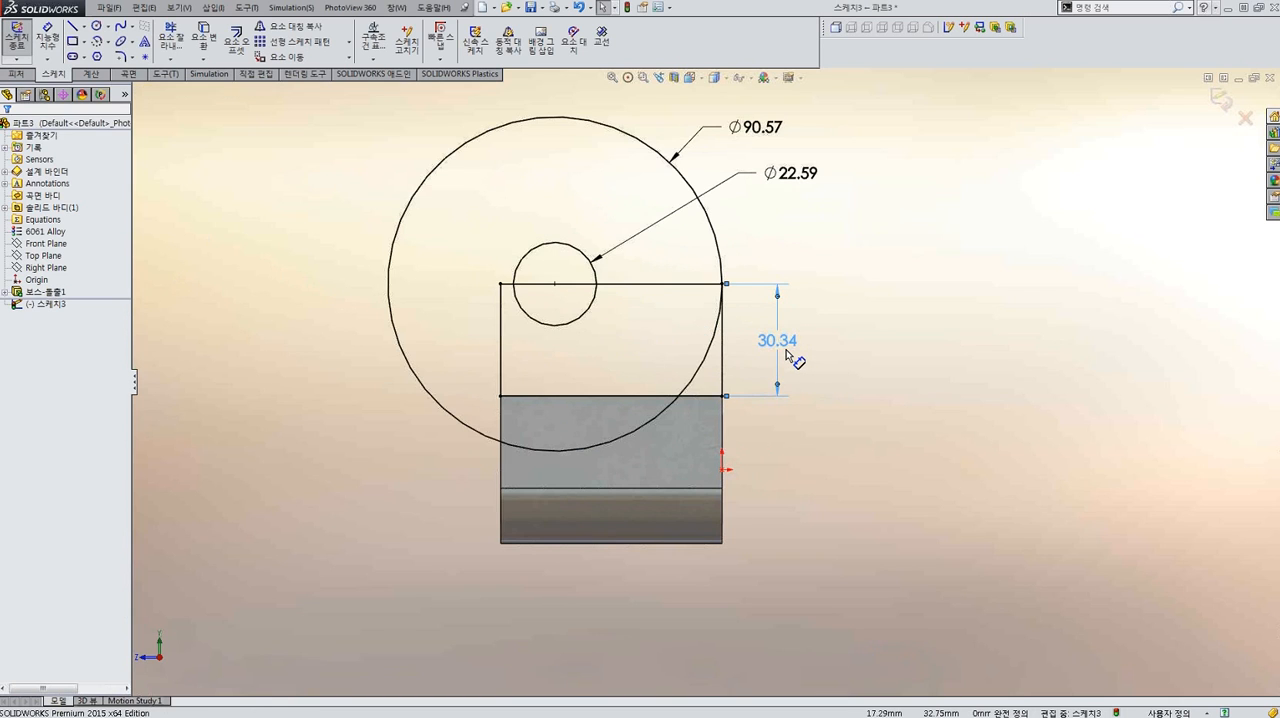
text(42)
key(Return)
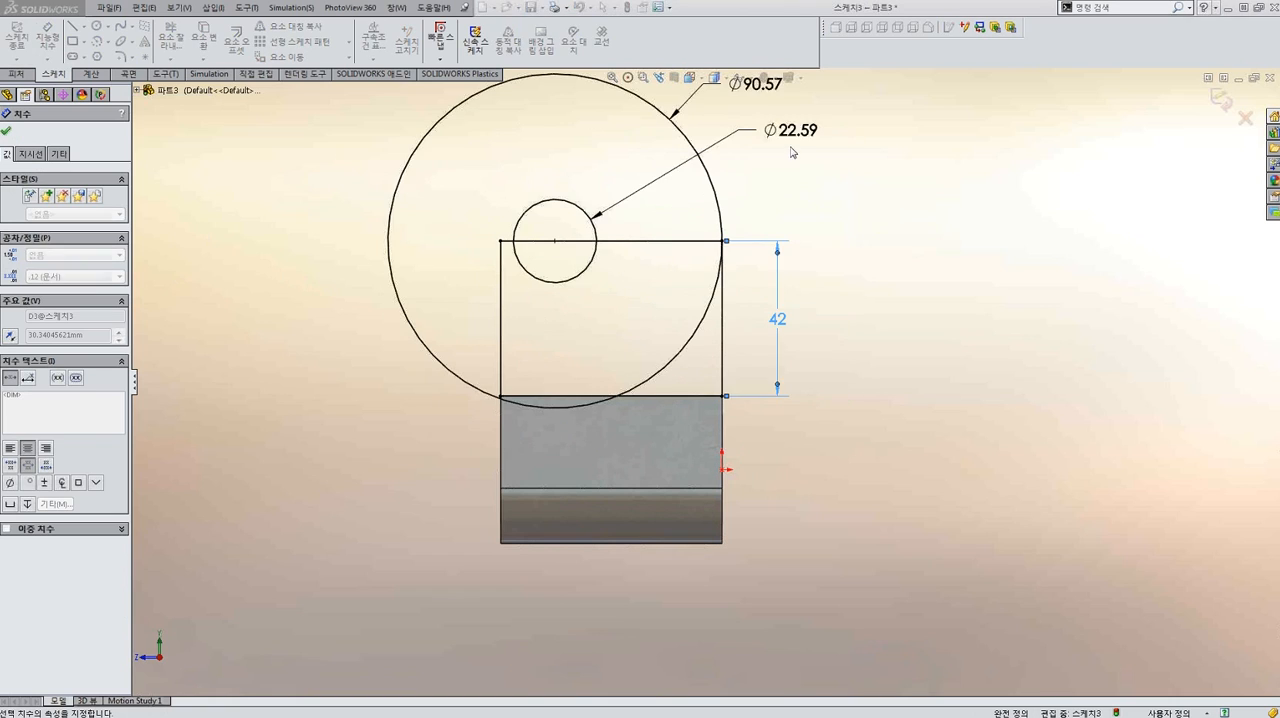
Set the inner circle's diameter to 16 mm and the outer circle's diameter to 60 mm.
double_click(792, 136)
text(16)
key(Return)
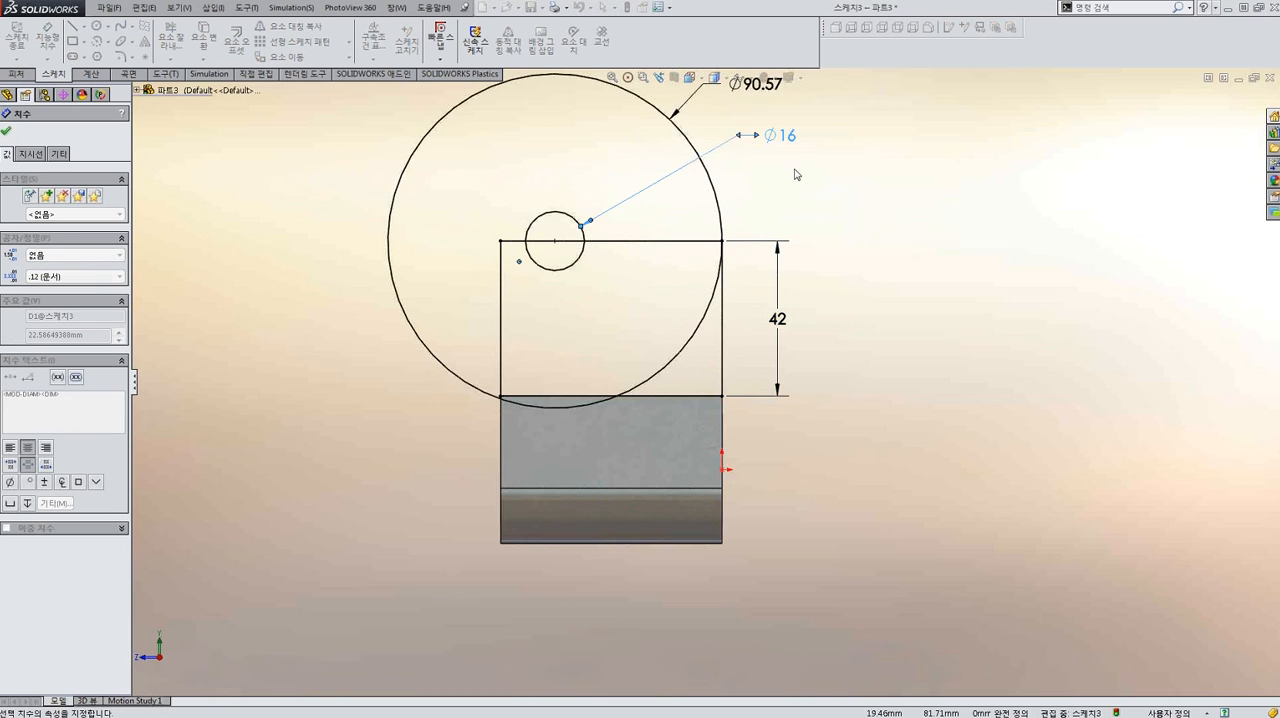
scroll(704, 381, up, 2)
double_click(700, 243)
text(60)
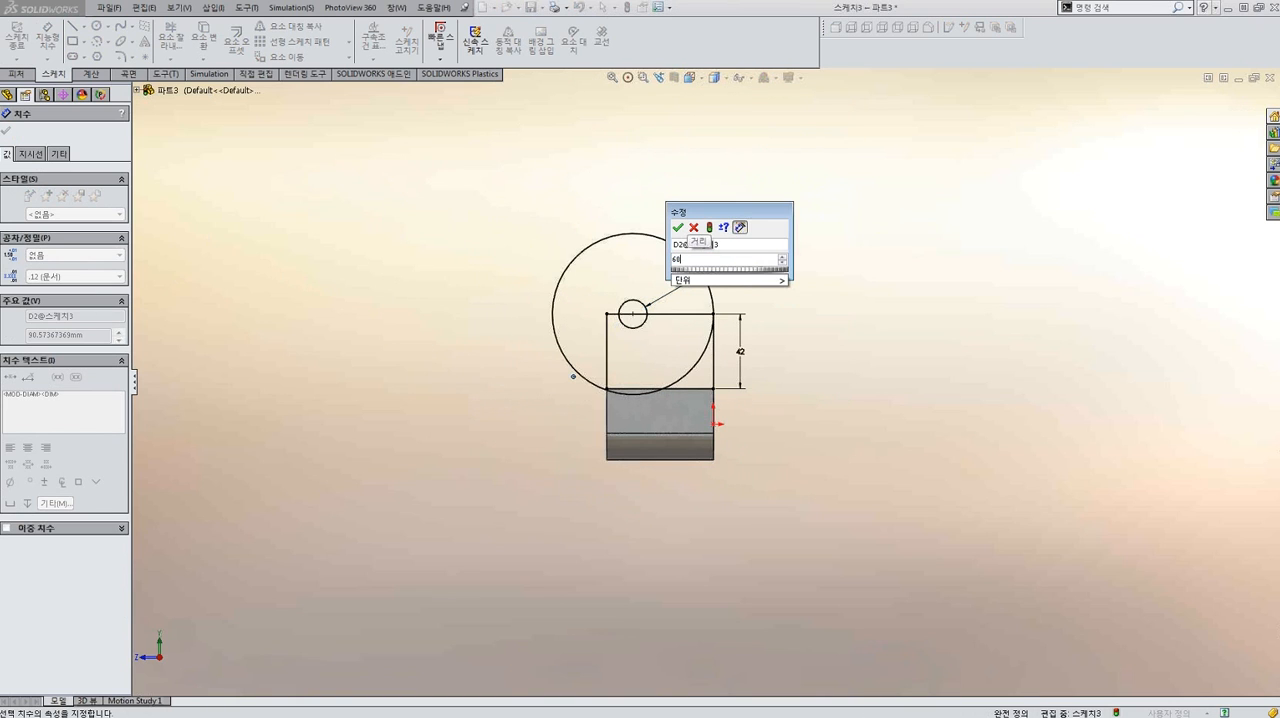
key(Return)
click(801, 367)
Extrude the ring between the 60 mm and 16 mm circles as a blind boss 20 mm deep, reversed to run over the block.
middle_drag(645, 303, 738, 340)
scroll(746, 308, down, 2)
mouse_move(666, 323)
middle_down()
mouse_move(643, 306)
mouse_move(665, 309)
middle_up()
right_drag(664, 312, 674, 353)
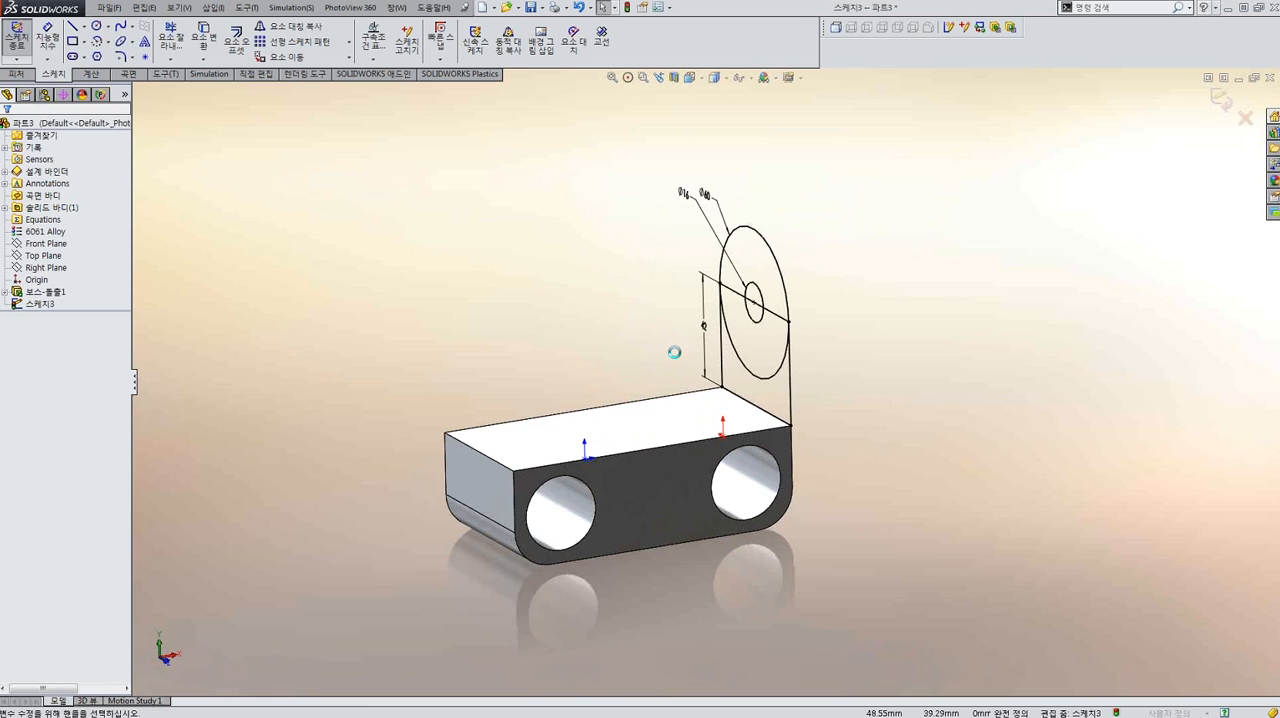
middle_drag(676, 356, 686, 279)
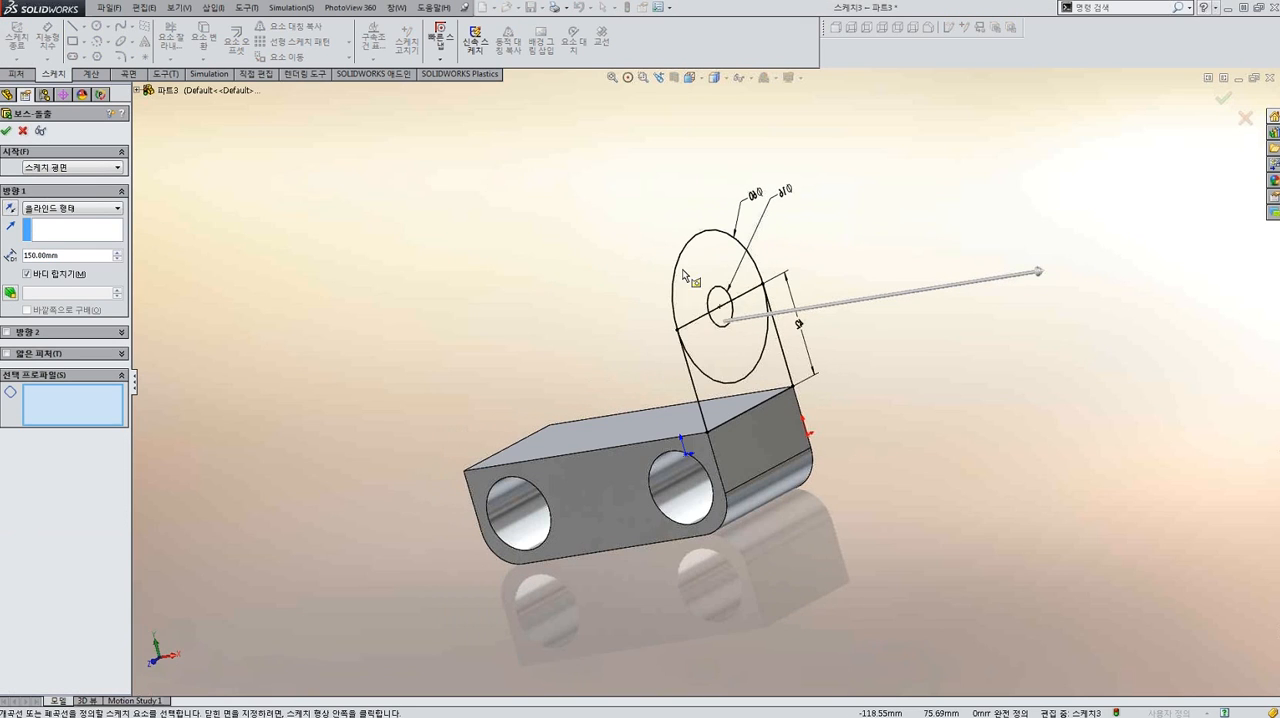
click(679, 272)
click(719, 294)
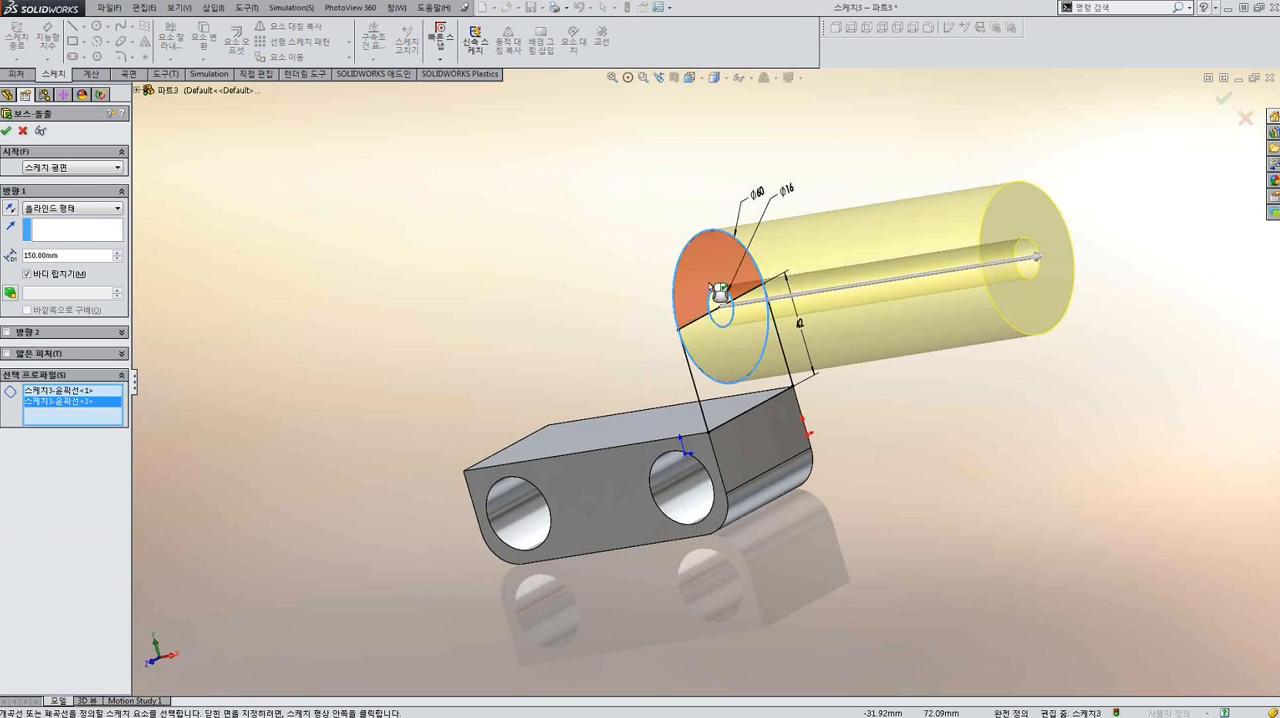
scroll(708, 381, up, 3)
click(13, 208)
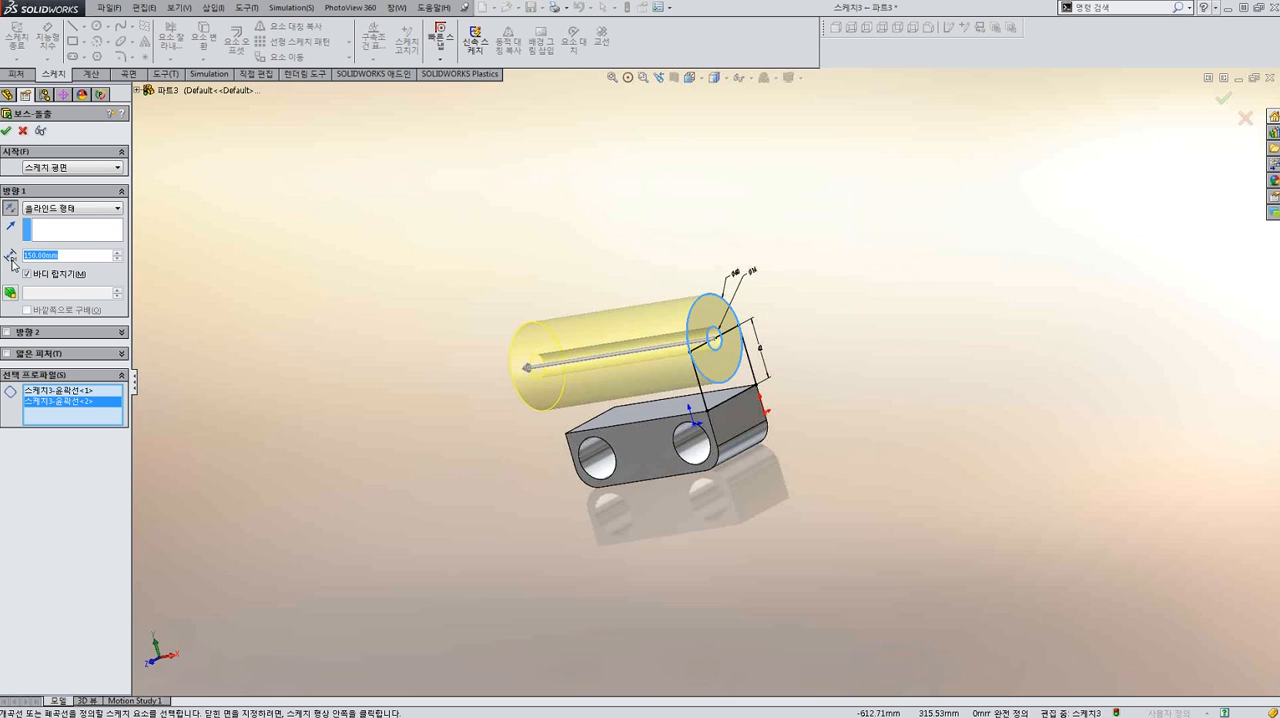
text(20)
key(Return)
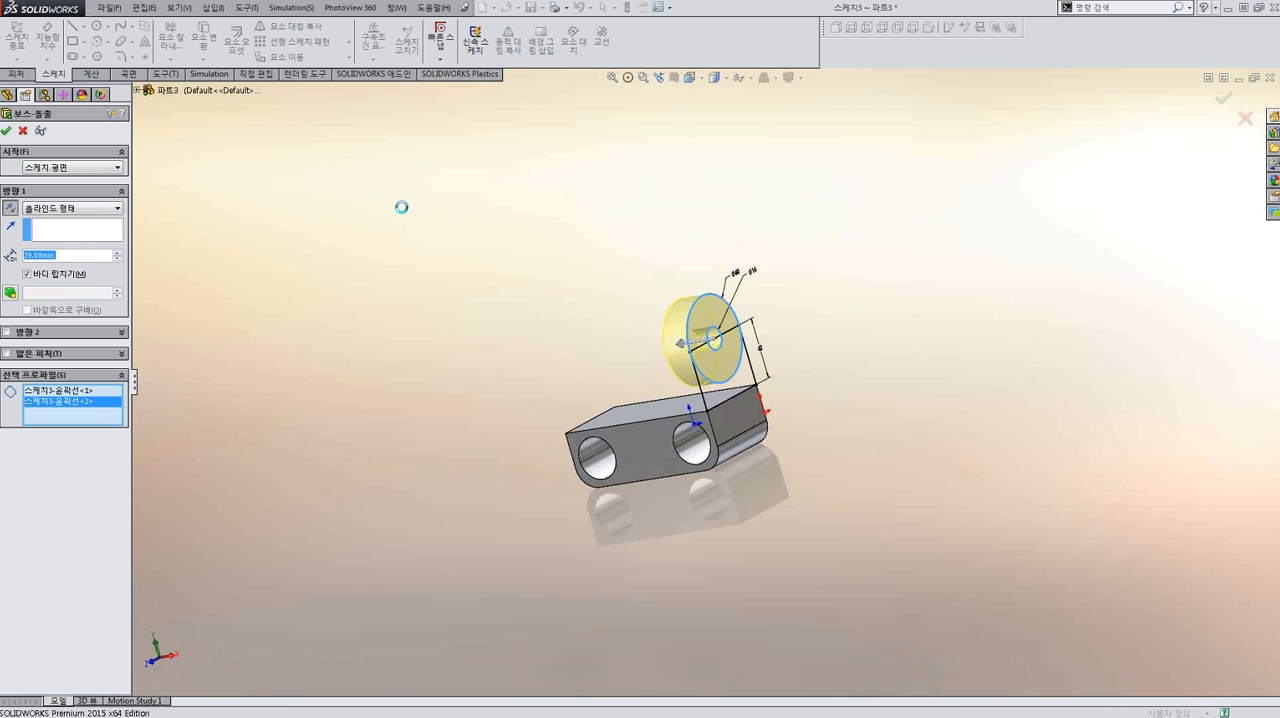
Show the sketch under the ring-shaped boss feature so its remaining contours can be reused.
middle_drag(723, 288, 460, 270)
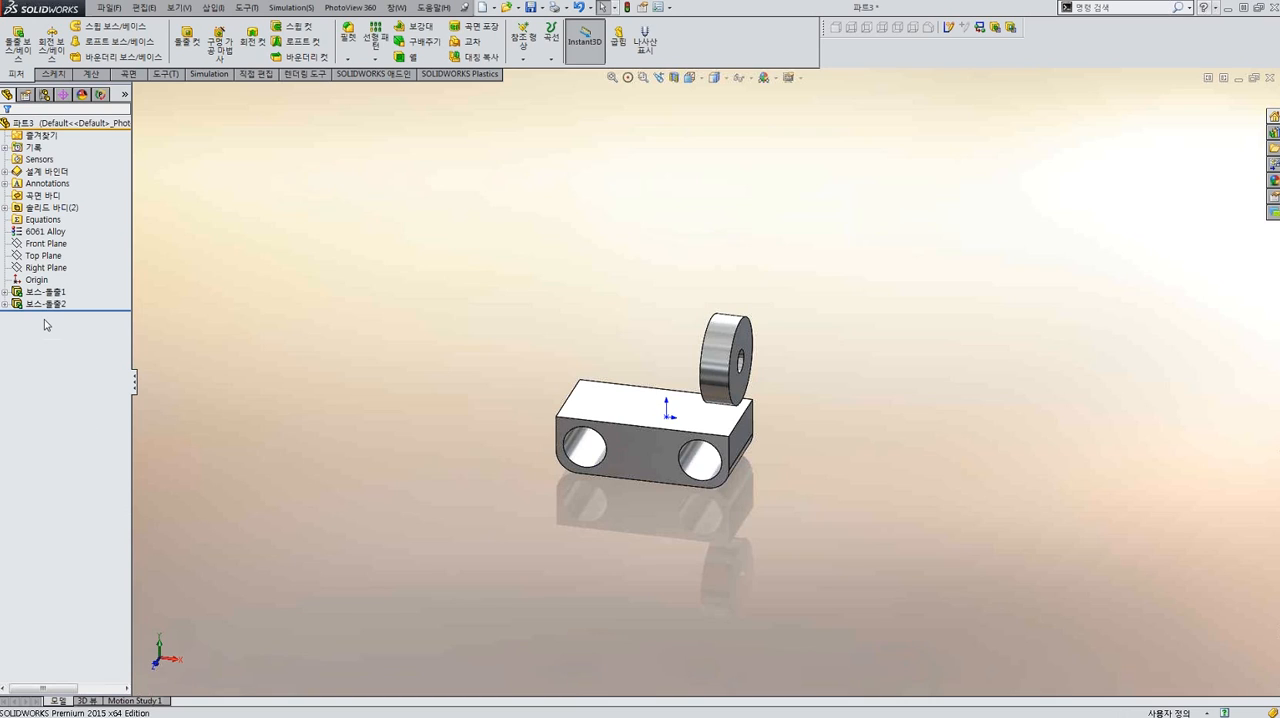
click(6, 305)
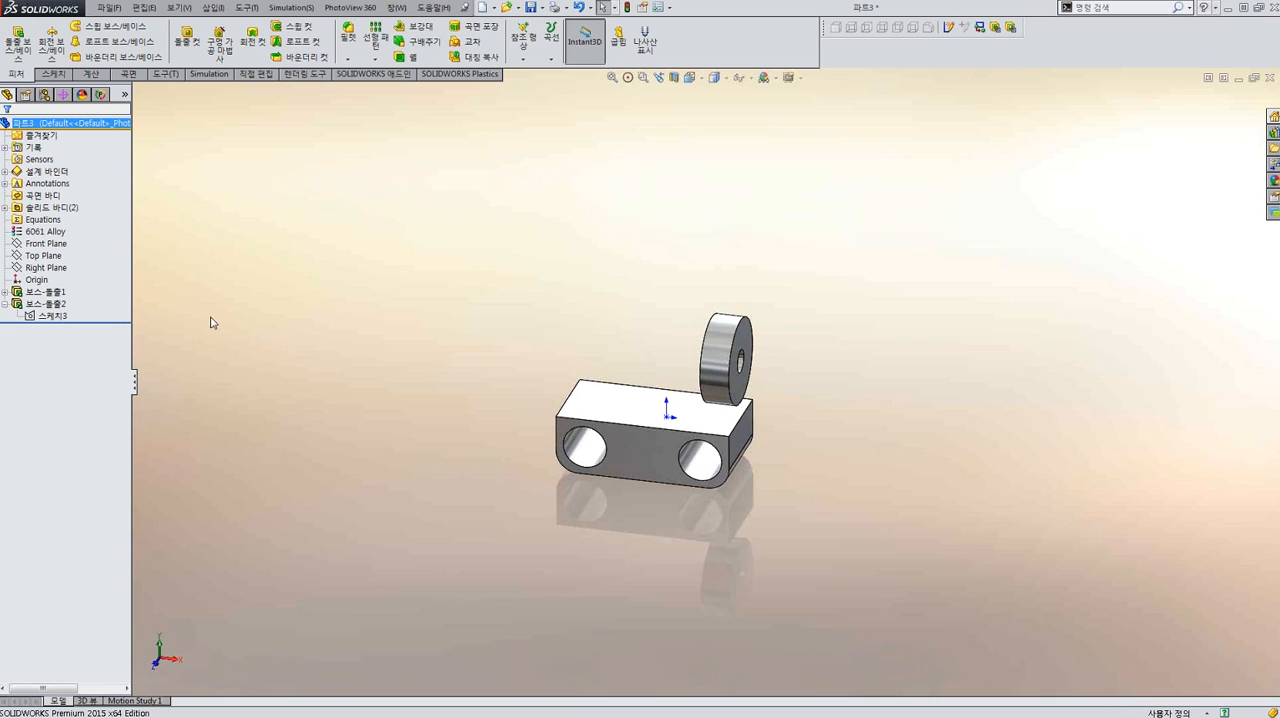
click(124, 94)
click(141, 317)
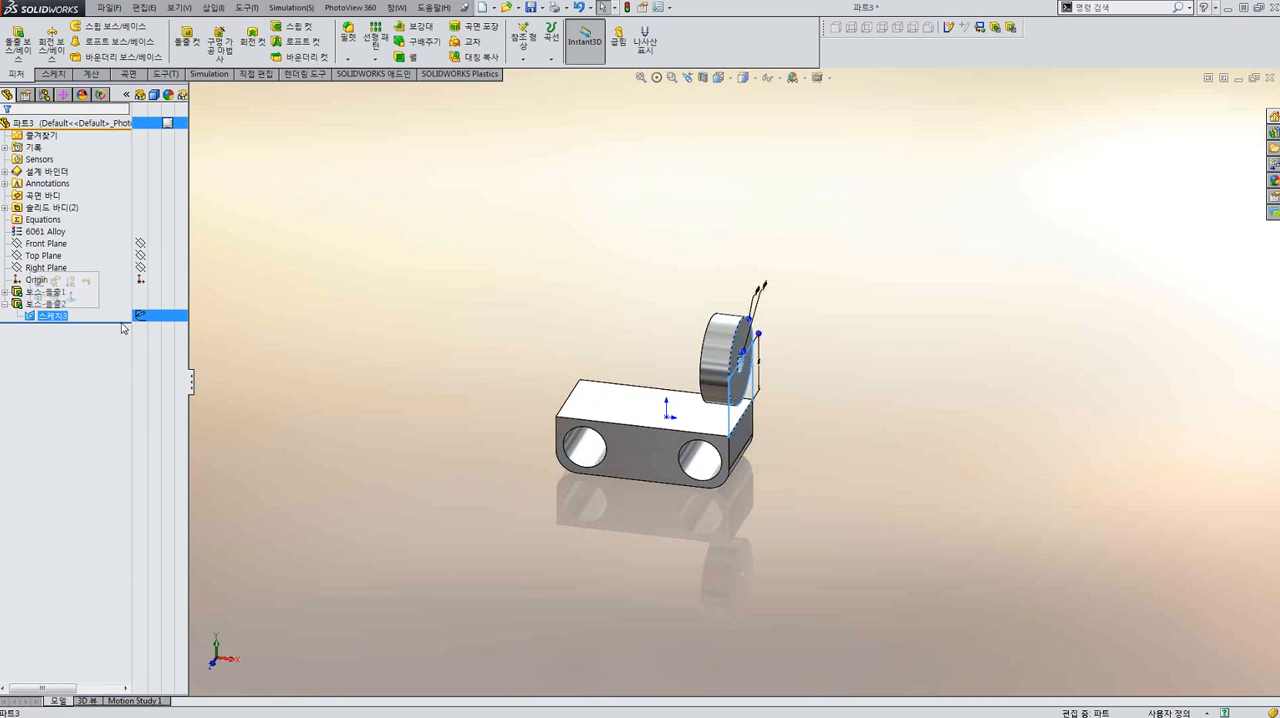
click(430, 474)
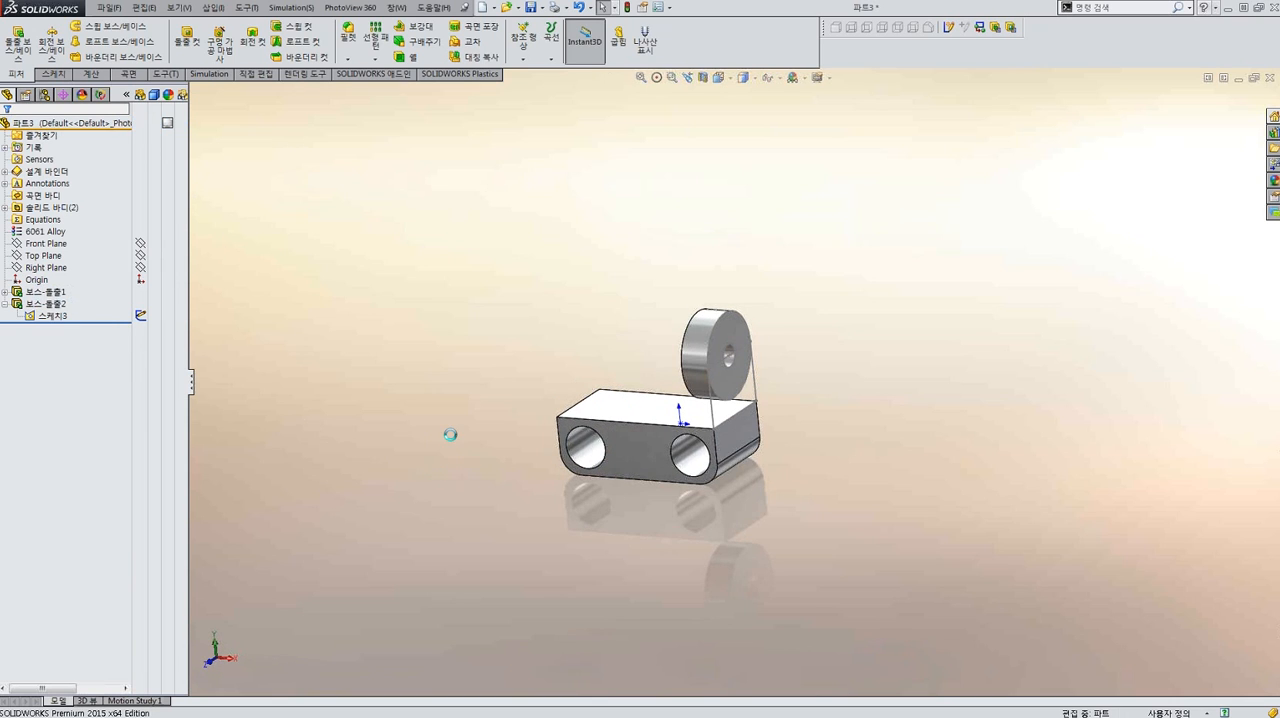
Extrude only the sketch region between the ring and the block as a 10 mm blind boss, reversed to run over the block.
click(752, 395)
scroll(745, 390, up, 3)
scroll(730, 385, up, 1)
click(70, 396)
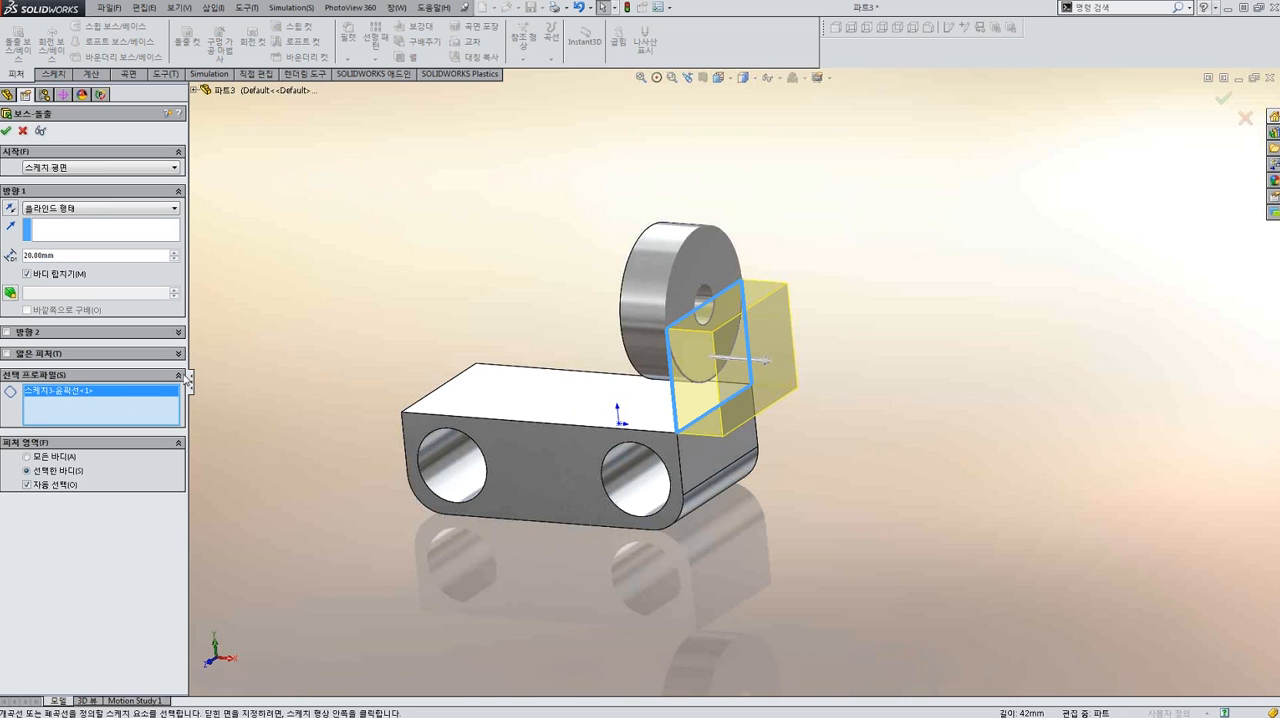
key(Delete)
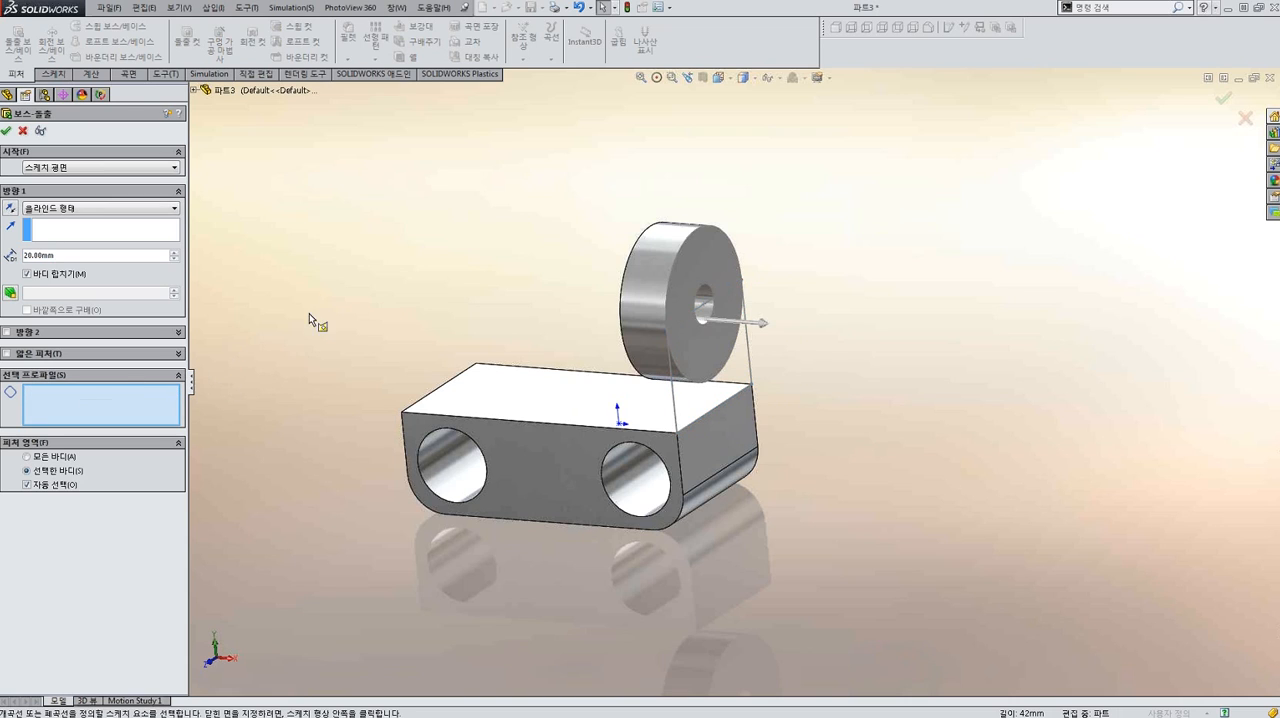
scroll(752, 390, down, 3)
scroll(752, 390, down, 1)
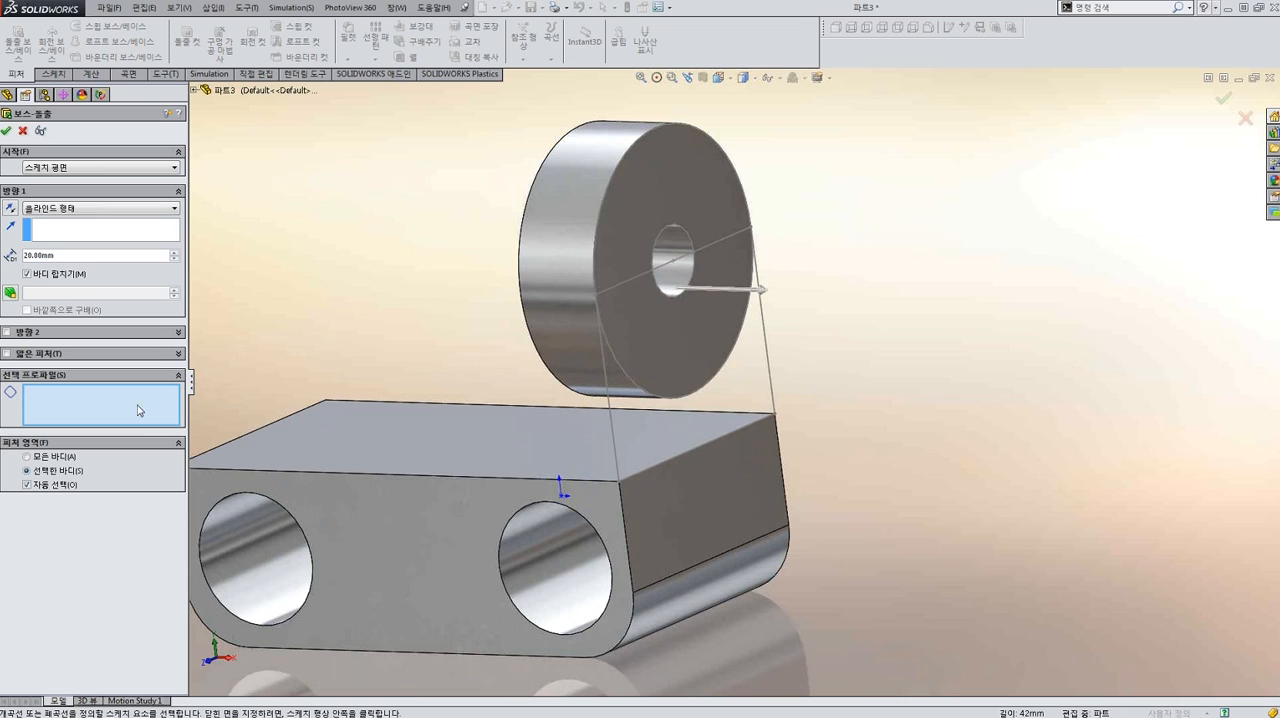
click(720, 377)
scroll(720, 377, up, 4)
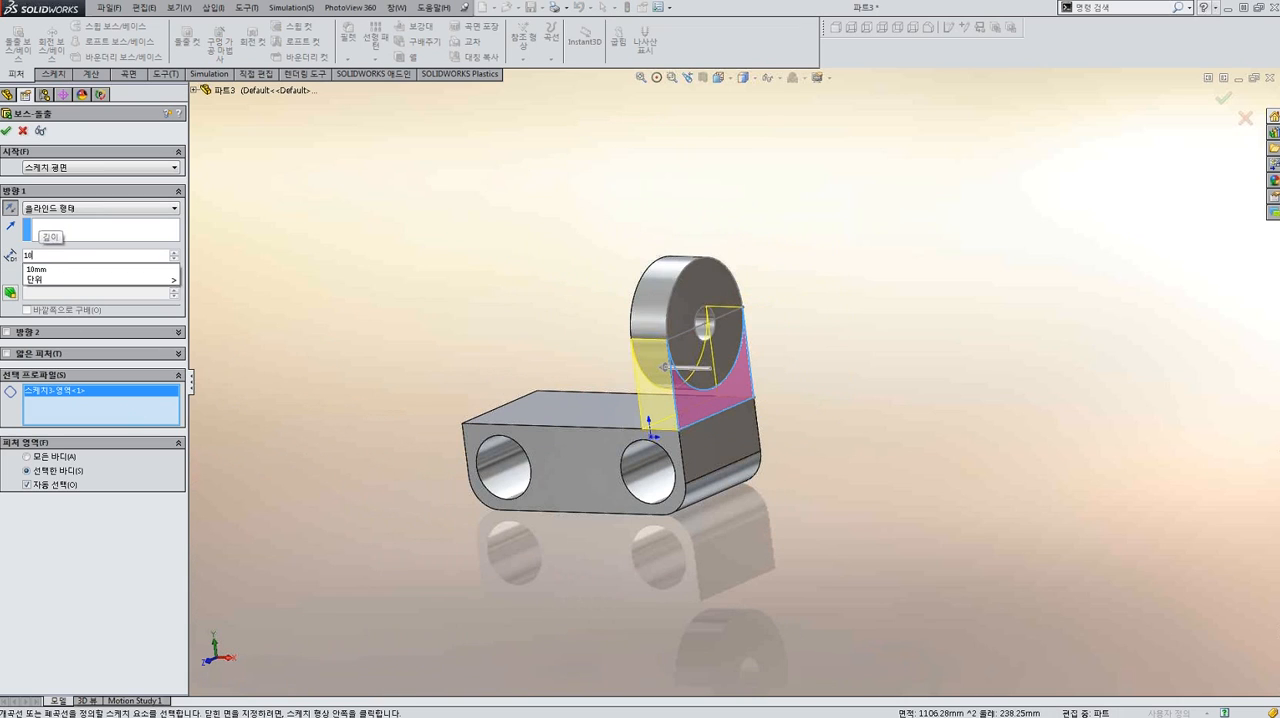
key(Return)
click(362, 297)
middle_drag(374, 331, 400, 325)
Hide the reused sketch of the ring-shaped boss in the model.
click(140, 317)
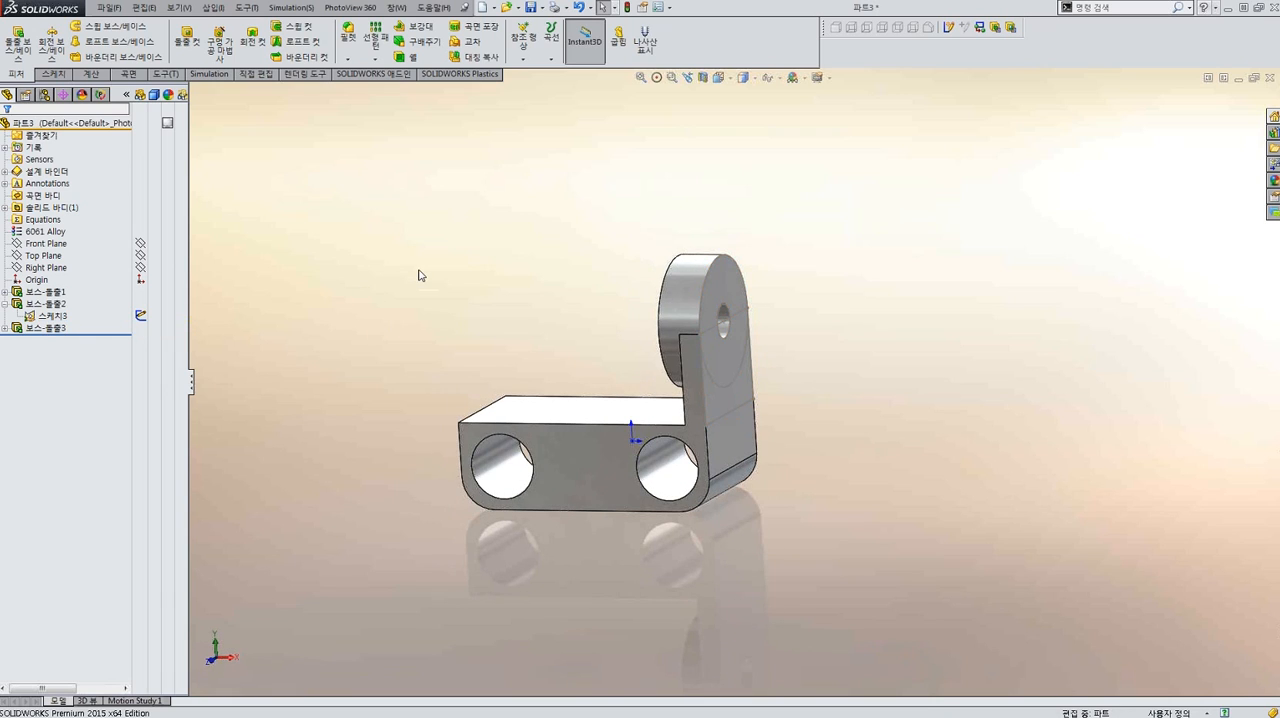
middle_drag(500, 271, 560, 290)
click(661, 289)
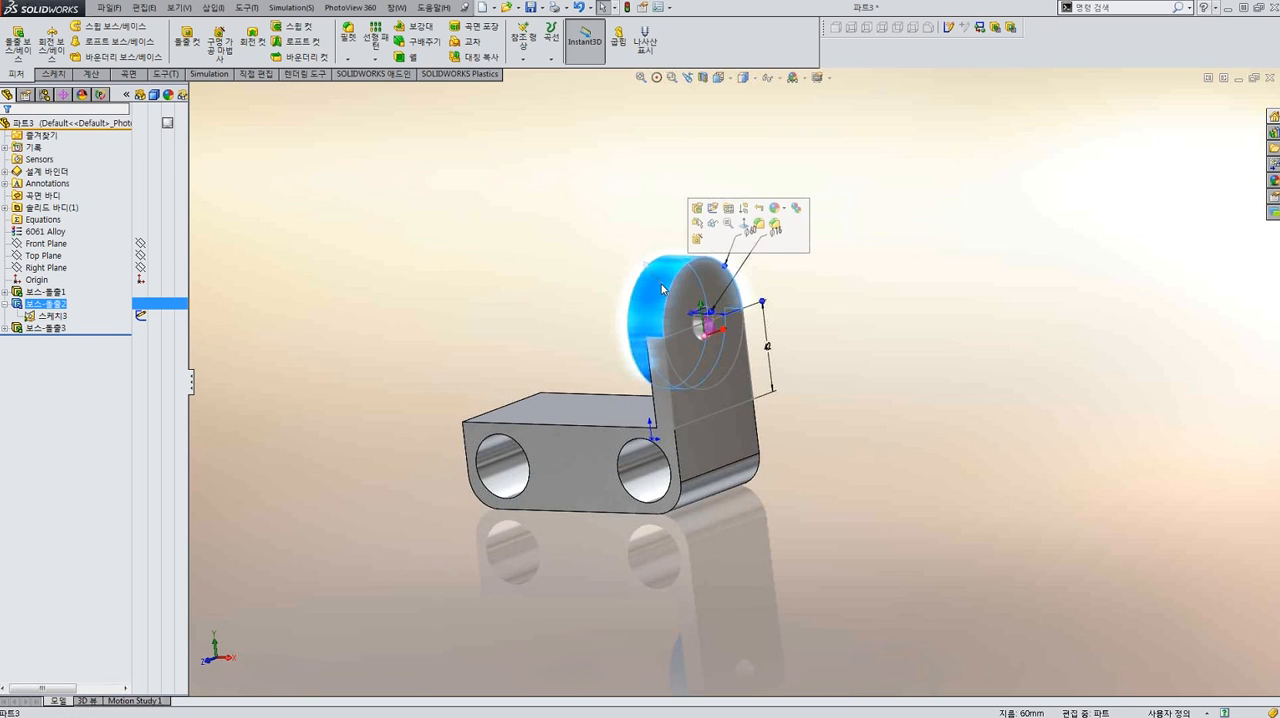
click(728, 111)
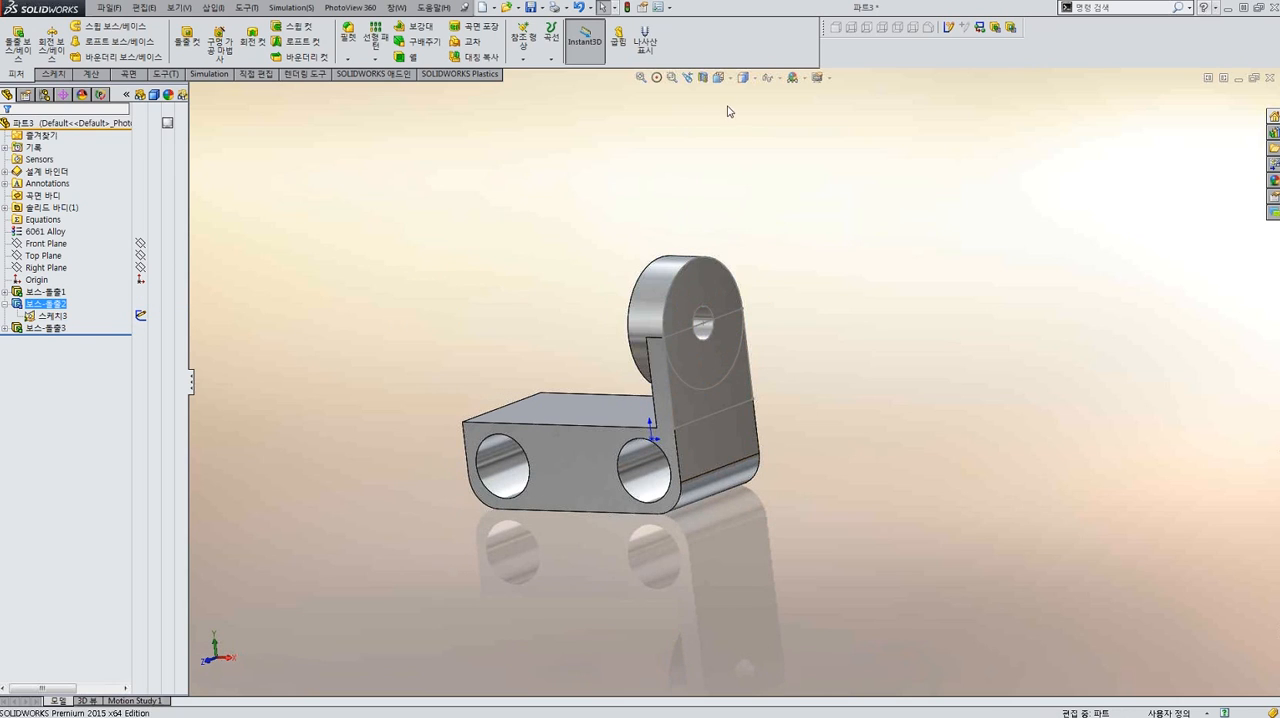
click(779, 79)
click(731, 109)
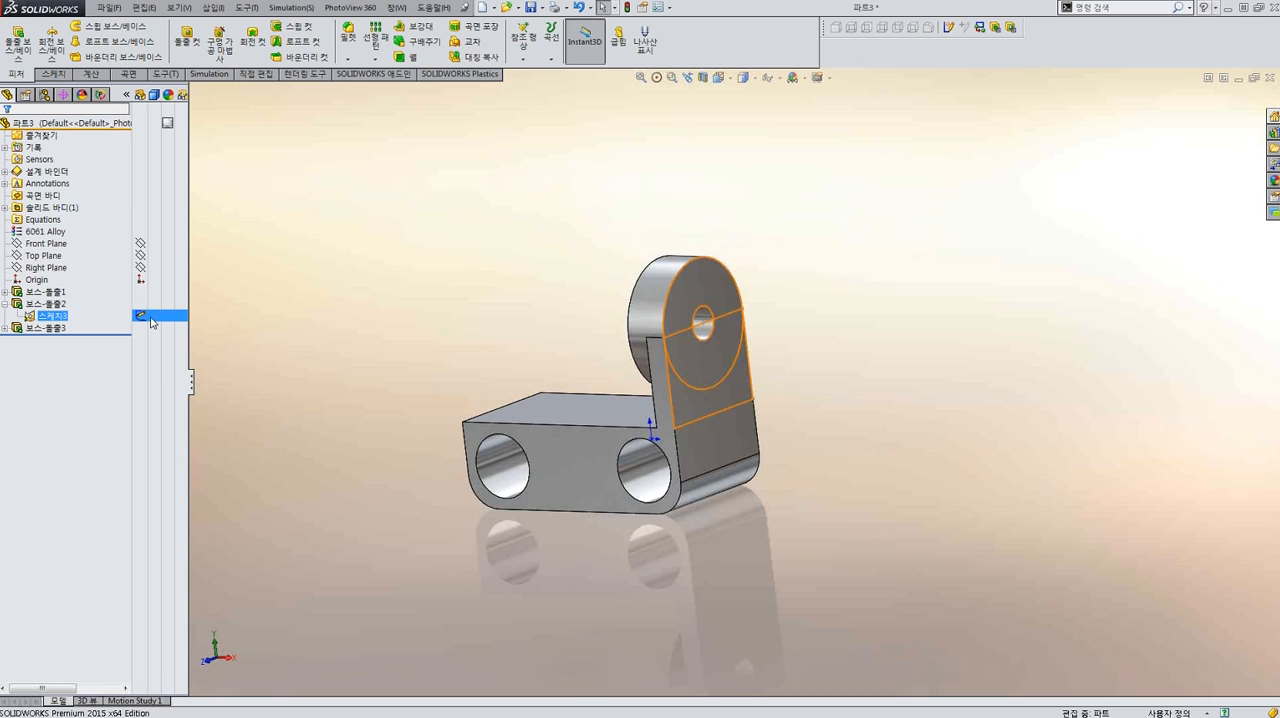
middle_drag(340, 306, 477, 318)
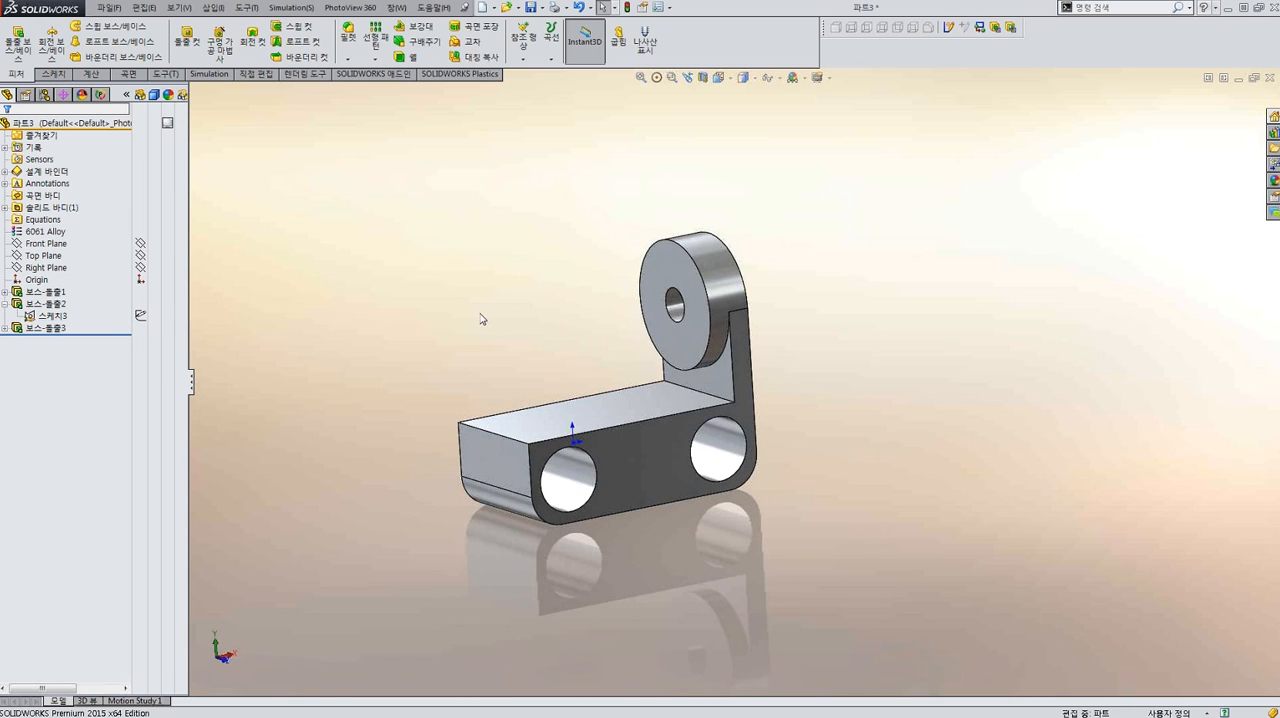
Mirror the whole solid body, including the ring-shaped boss, about the Right Plane with solids merged.
key(m)
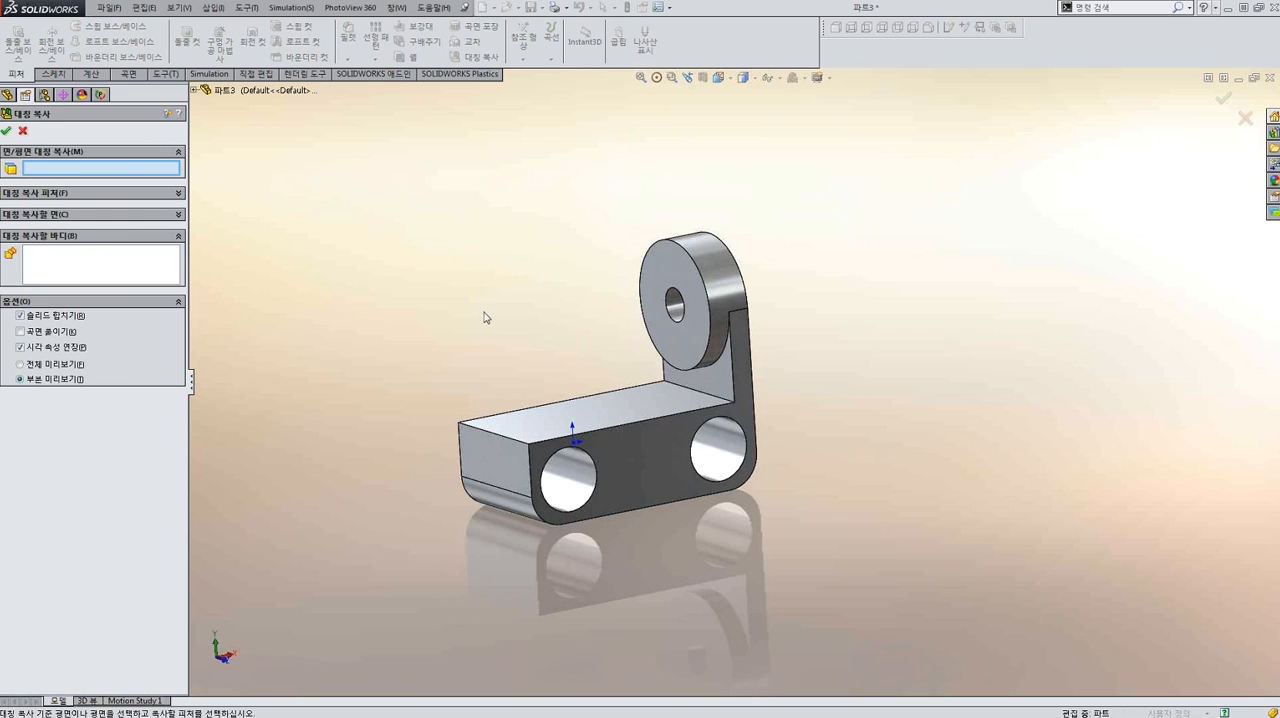
click(194, 91)
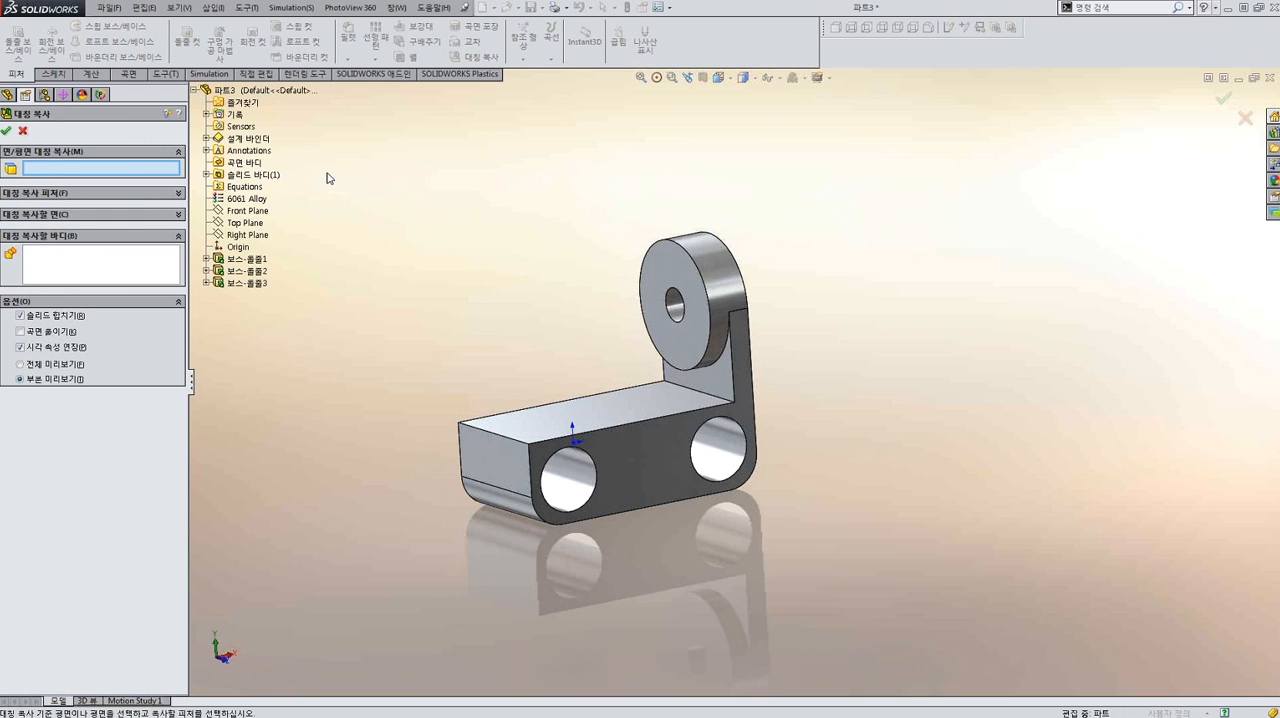
click(251, 235)
click(672, 331)
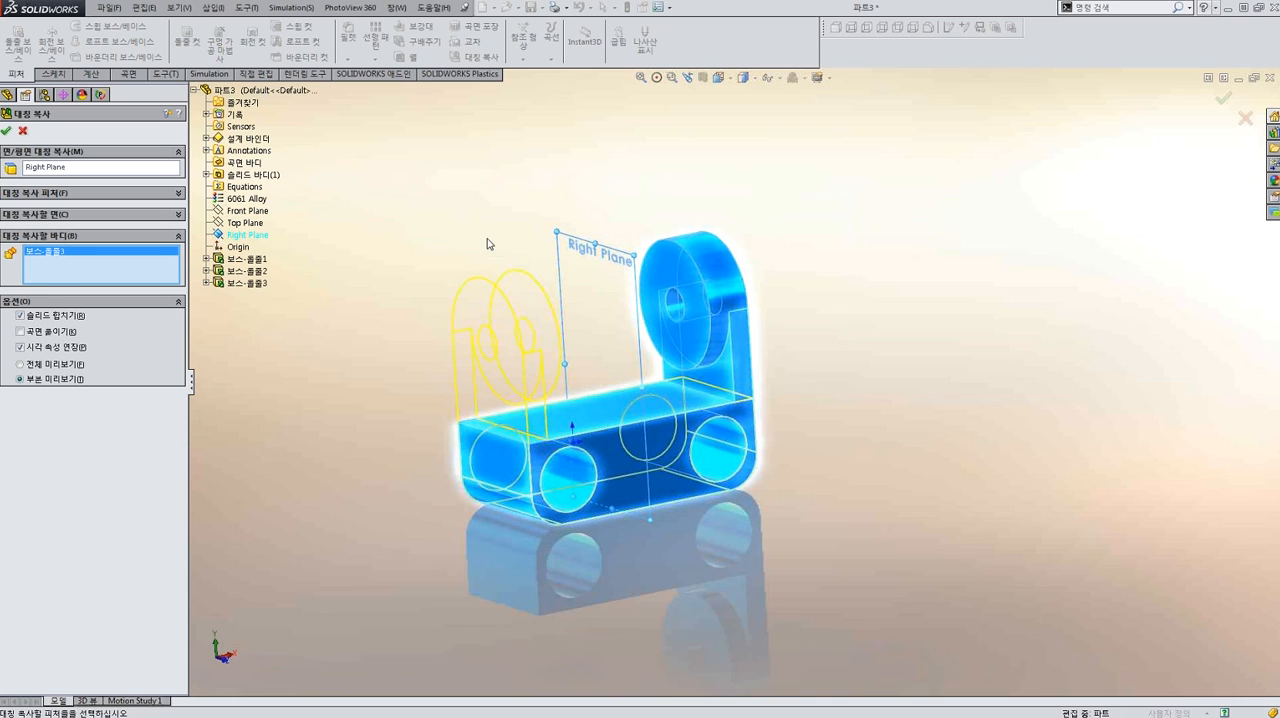
right_click(469, 214)
Add a 1 mm fillet to the block's upper face between the two lugs with FilletXpert.
middle_drag(517, 249, 470, 245)
middle_drag(354, 223, 406, 217)
key(f)
scroll(527, 421, down, 2)
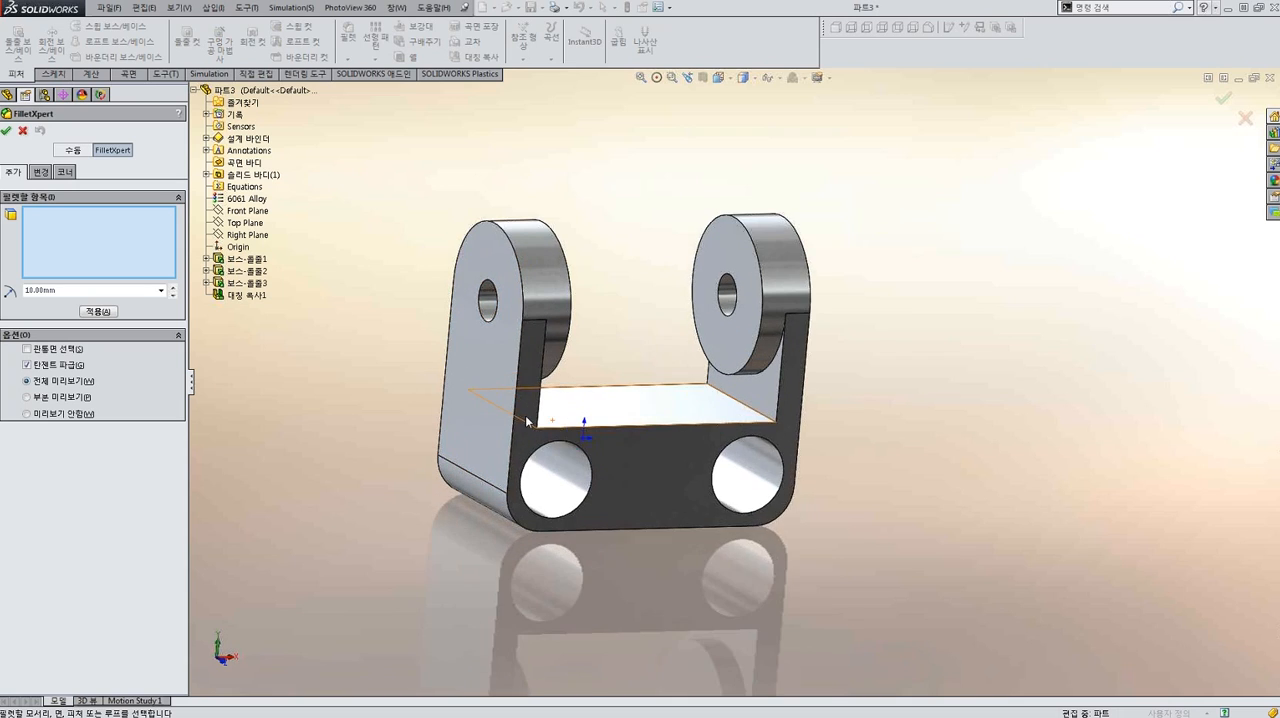
scroll(527, 421, down, 1)
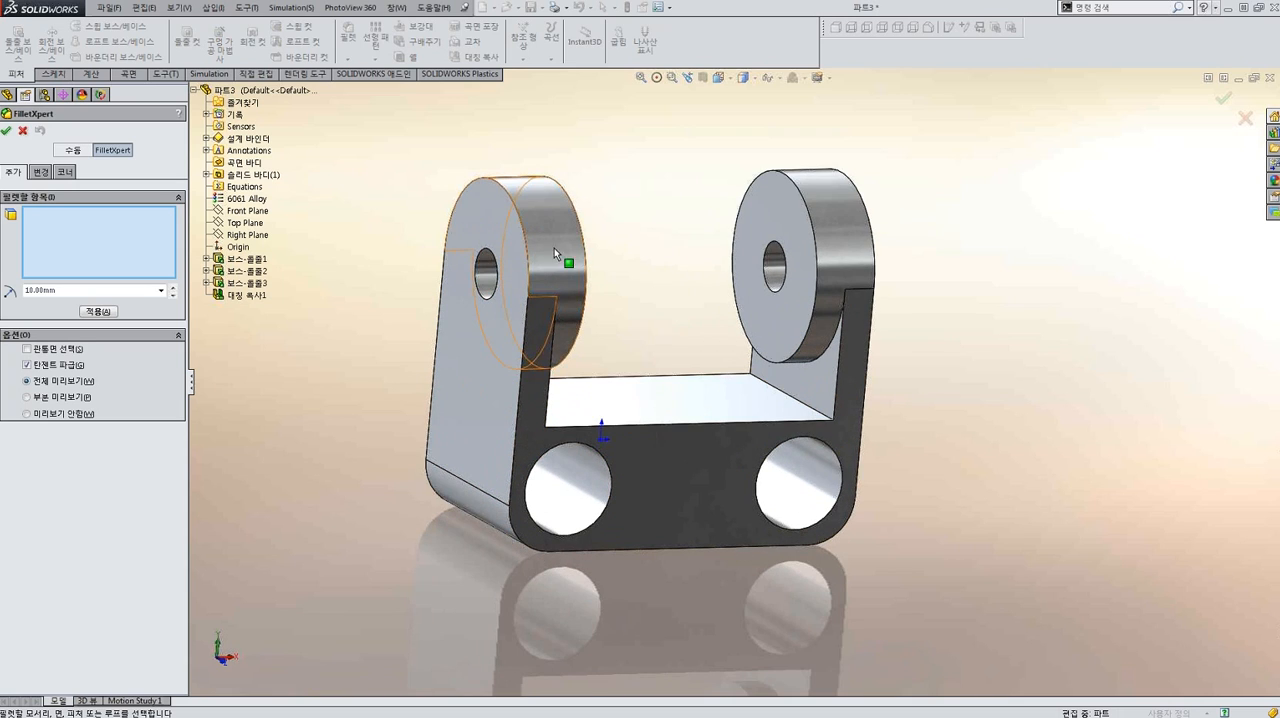
drag(103, 291, 4, 299)
text(1)
click(352, 406)
middle_drag(595, 411, 599, 428)
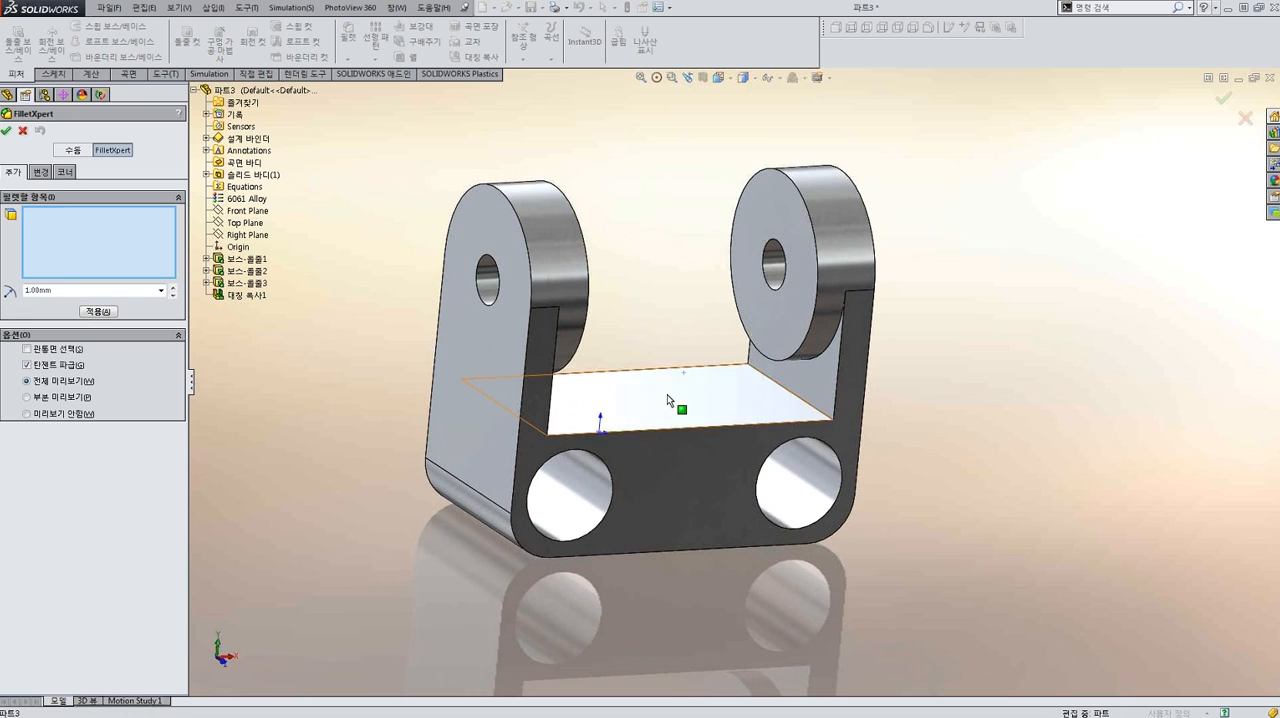
click(670, 401)
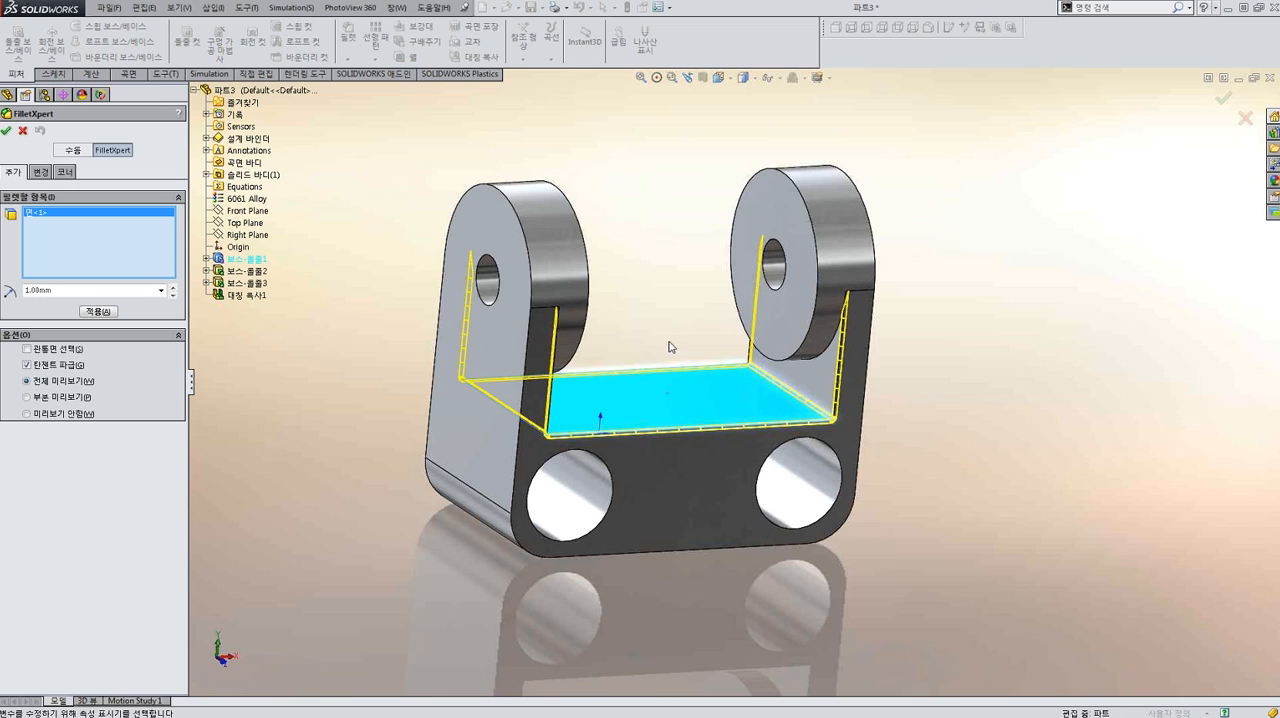
middle_drag(649, 360, 515, 361)
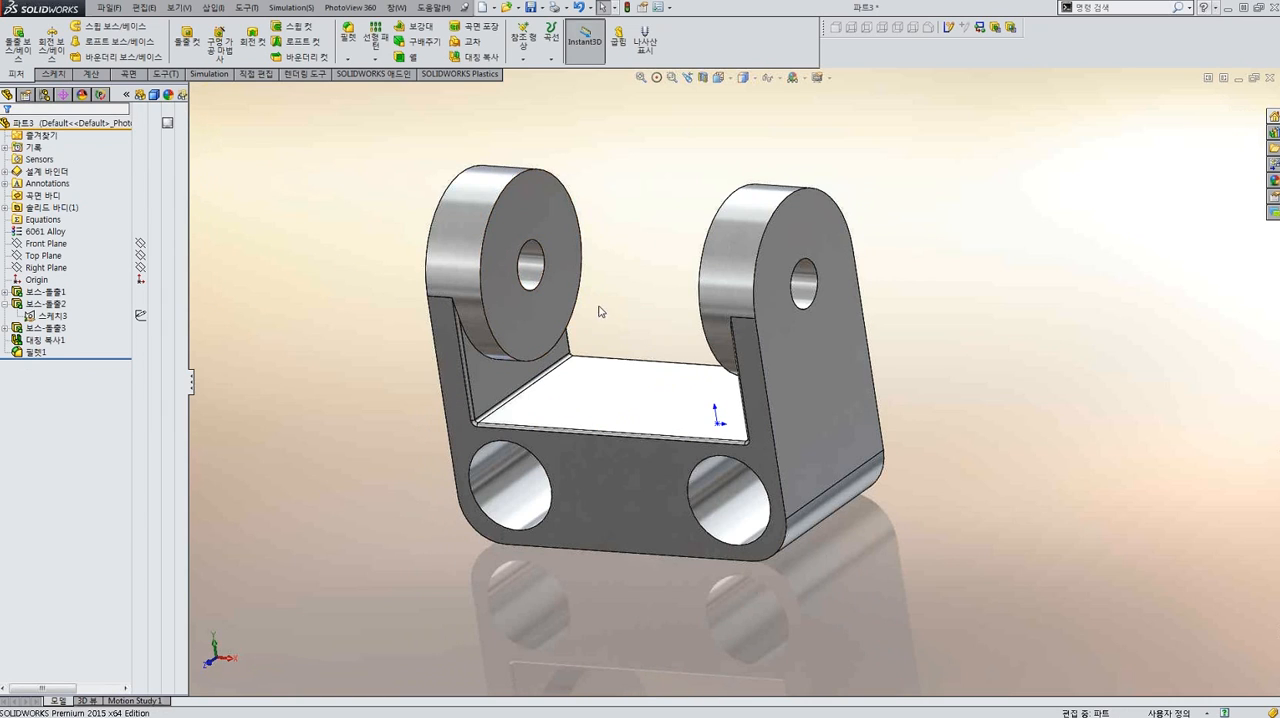
Try enlarging the new fillet directly with Instant3D at the inner corner between one lug and the block.
middle_drag(615, 327, 653, 325)
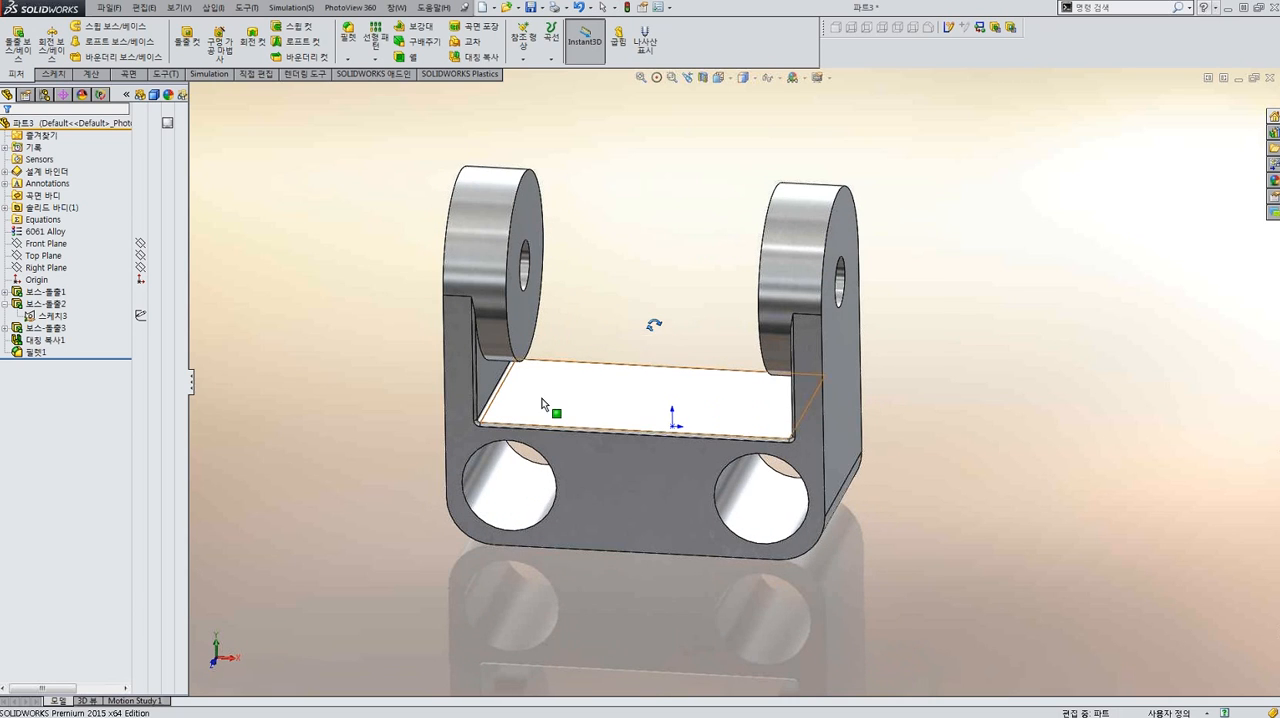
scroll(531, 412, down, 3)
scroll(531, 412, down, 10)
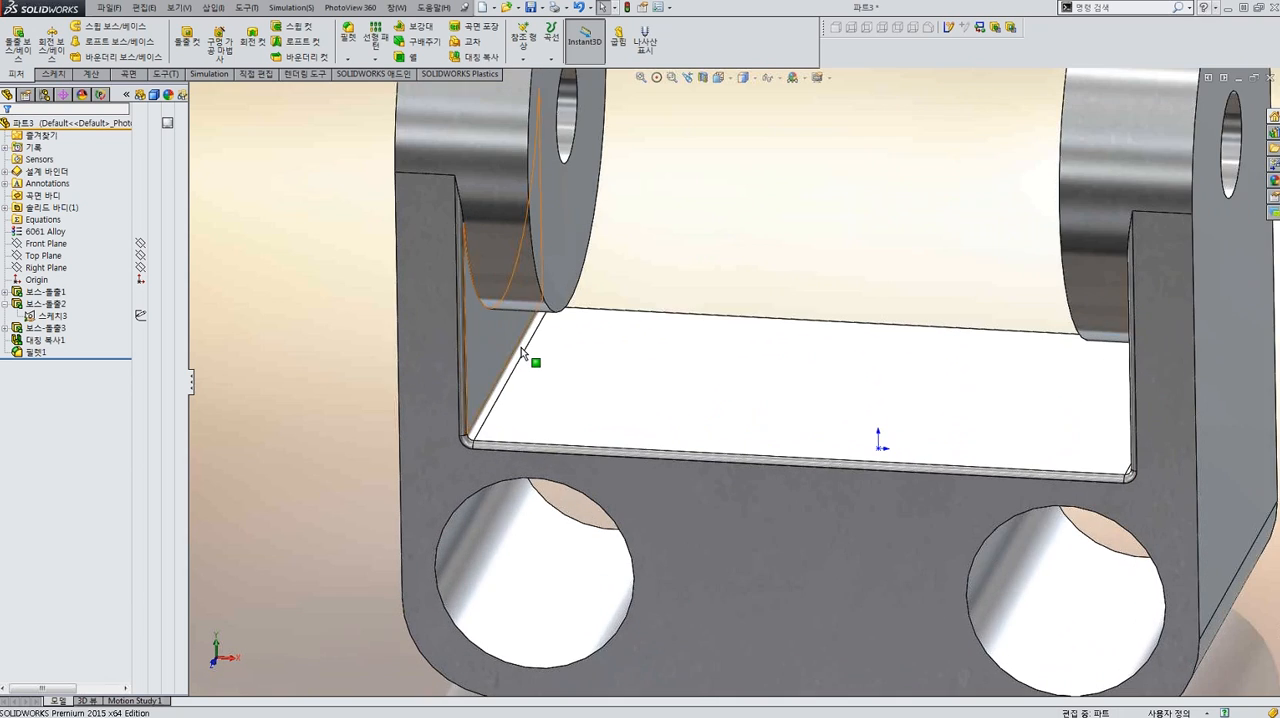
scroll(590, 392, up, 2)
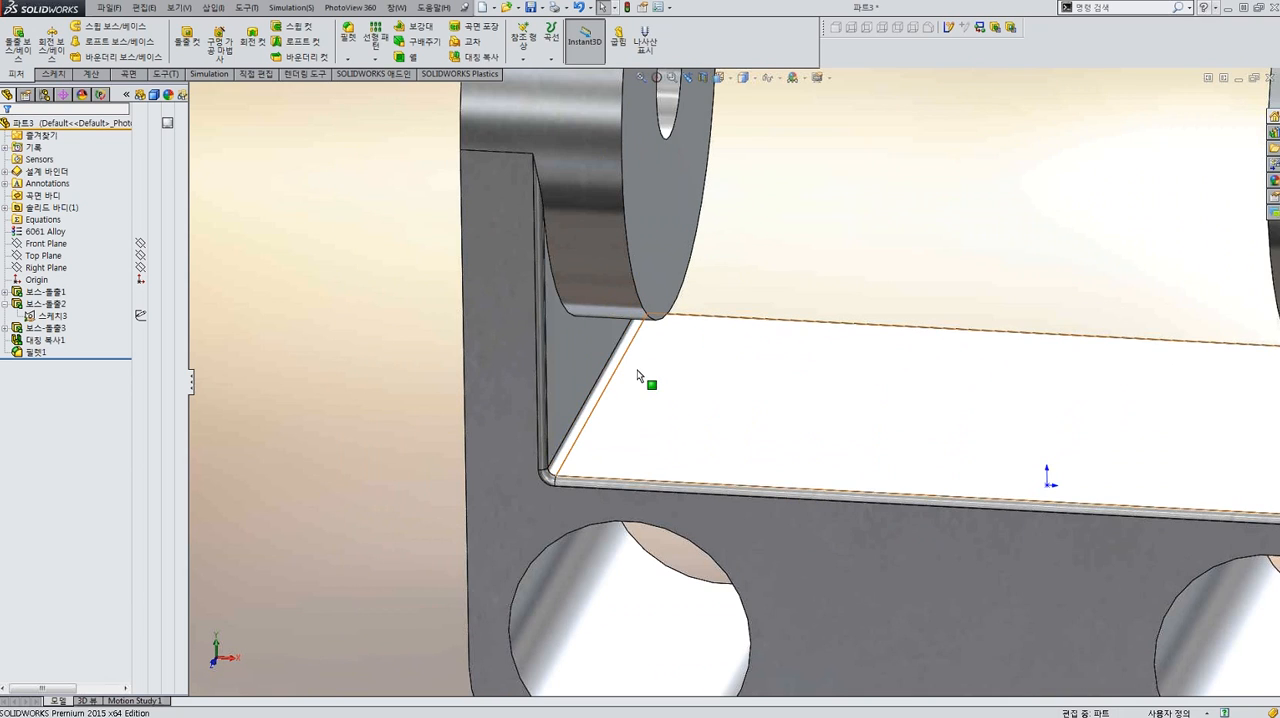
scroll(660, 375, up, 4)
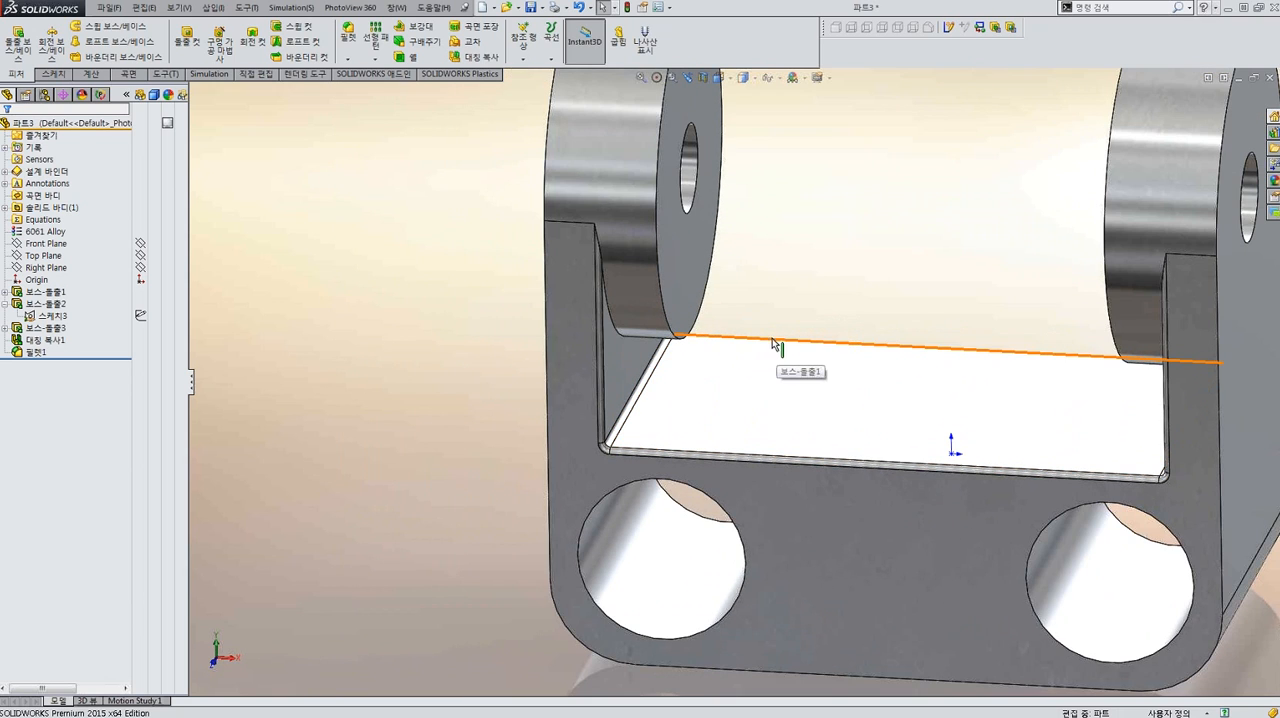
scroll(735, 360, down, 3)
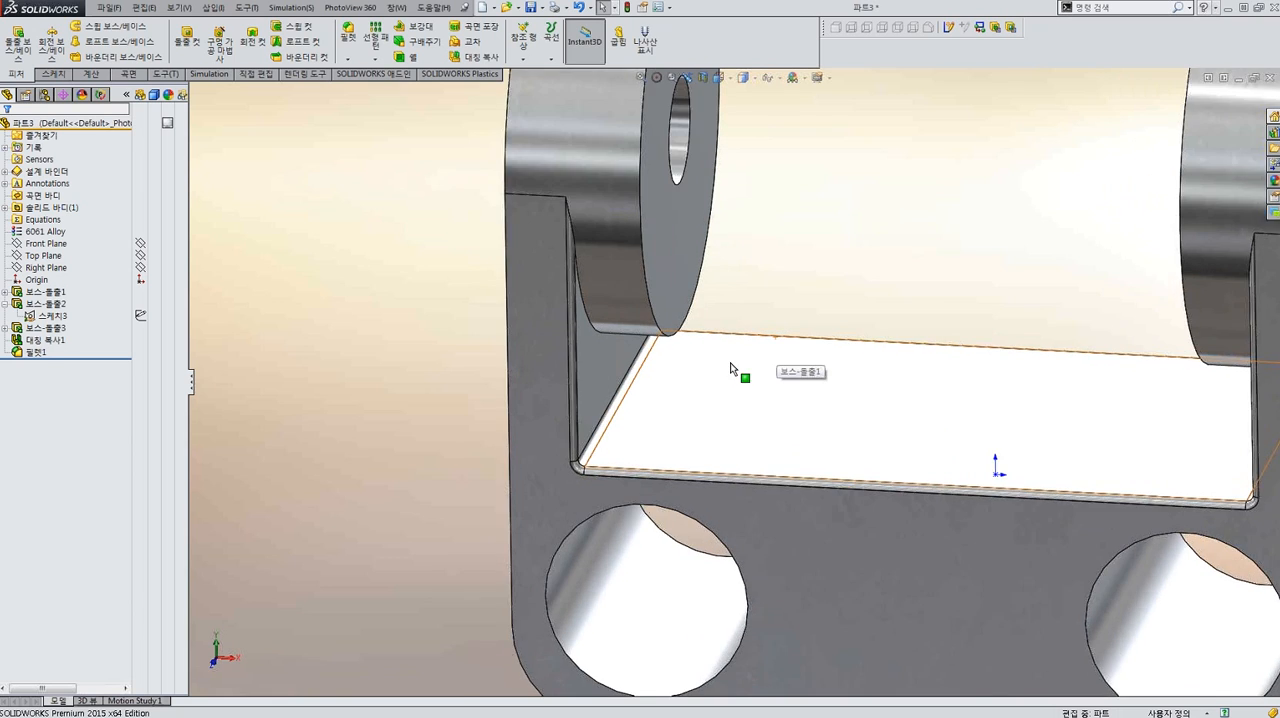
scroll(597, 376, down, 3)
click(597, 368)
scroll(745, 380, up, 4)
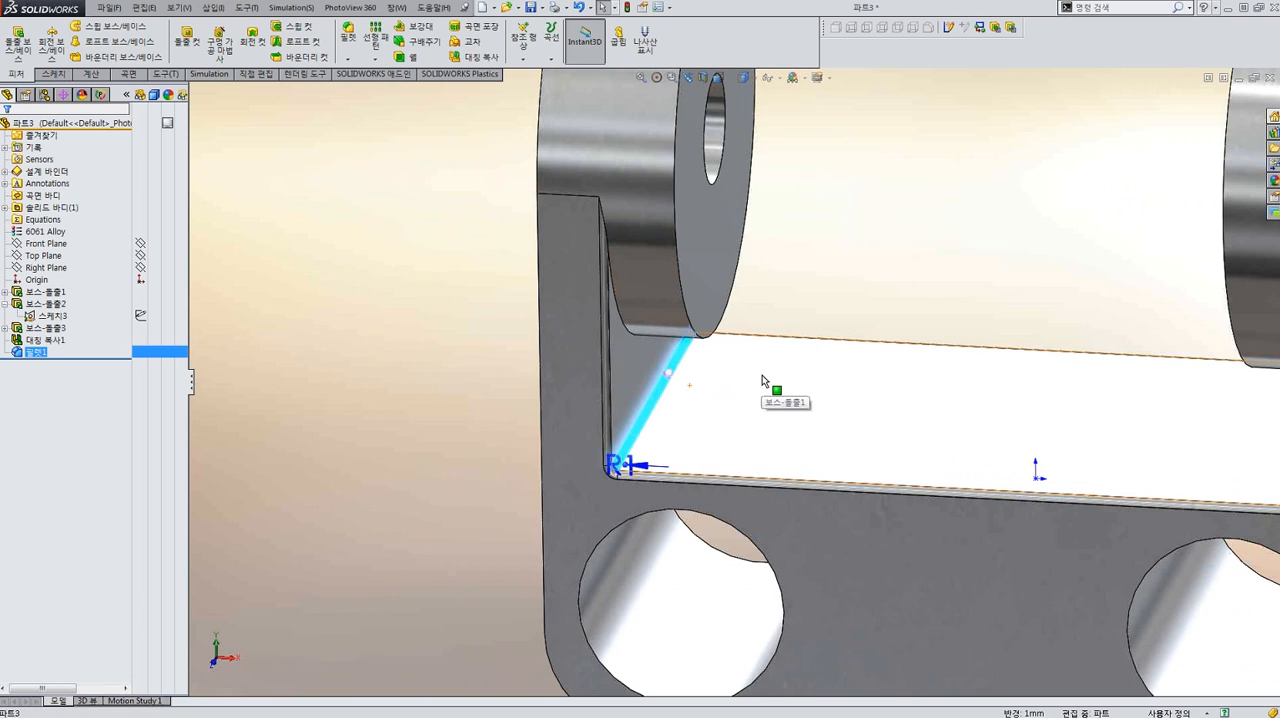
scroll(548, 388, down, 2)
scroll(520, 380, down, 3)
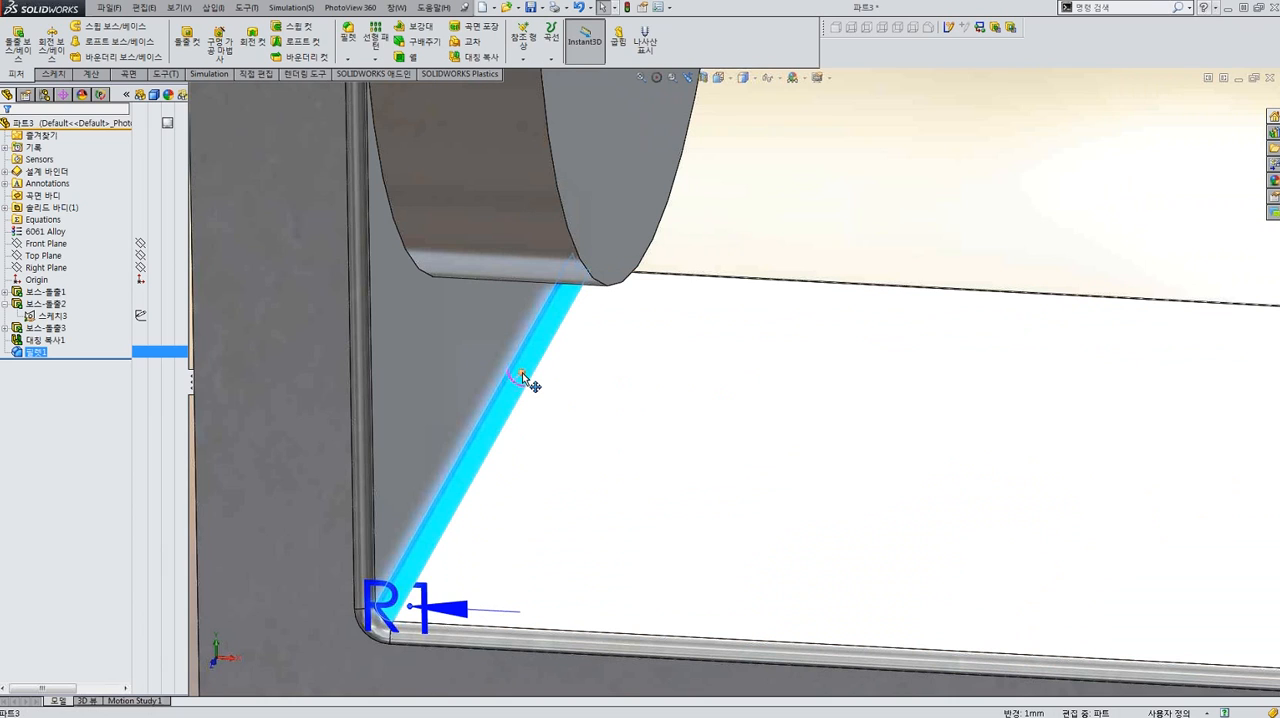
mouse_move(513, 381)
mouse_down()
mouse_move(547, 368)
mouse_move(535, 390)
mouse_move(543, 369)
mouse_move(532, 377)
mouse_up()
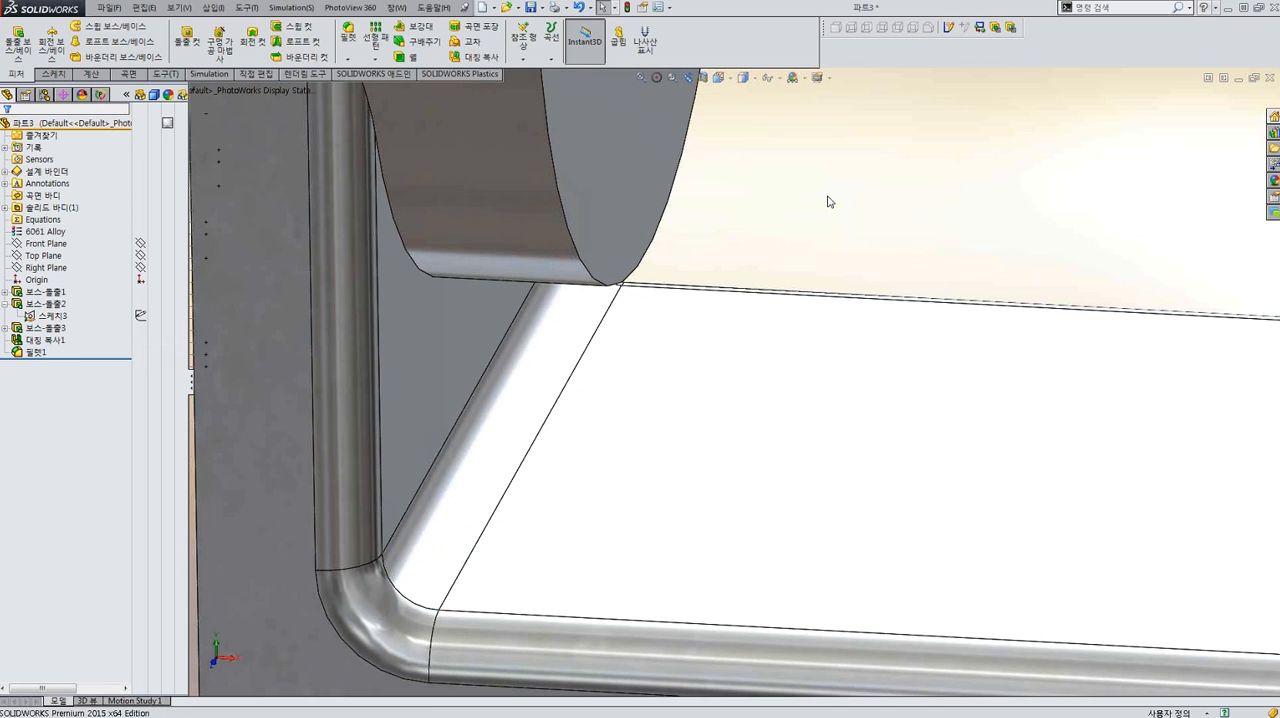
scroll(831, 234, up, 9)
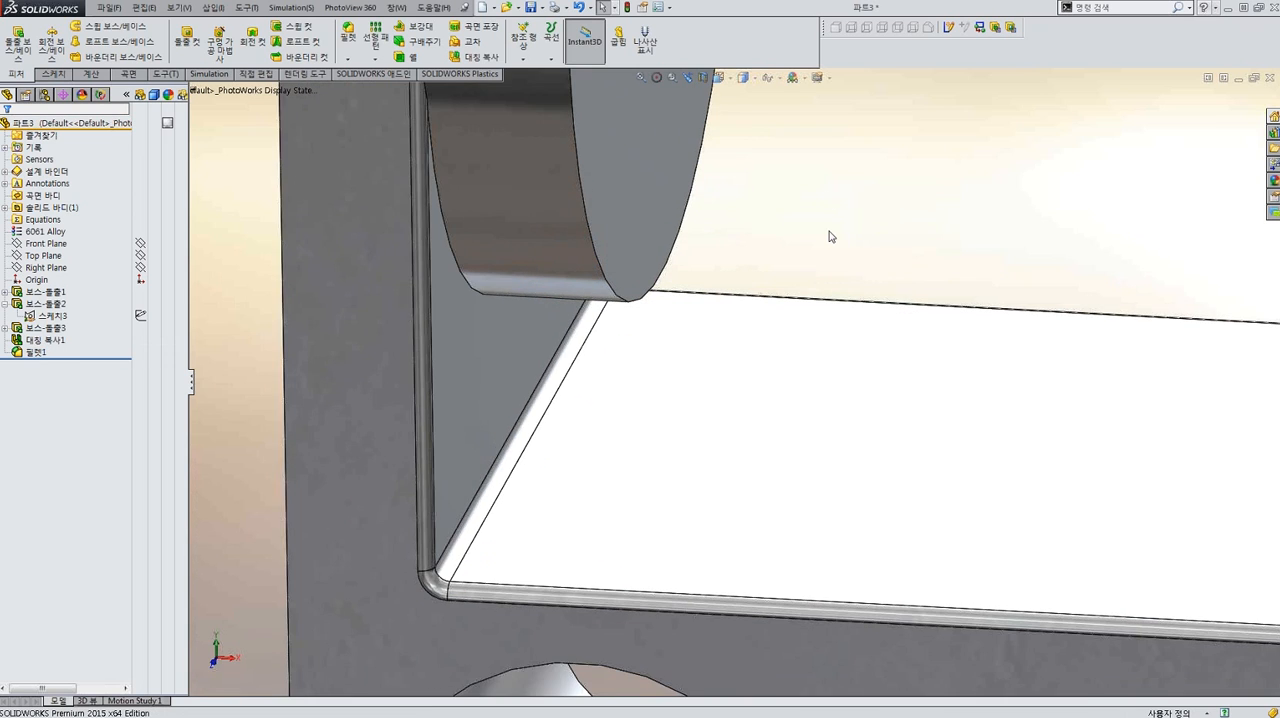
scroll(860, 363, down, 3)
middle_drag(860, 363, 757, 372)
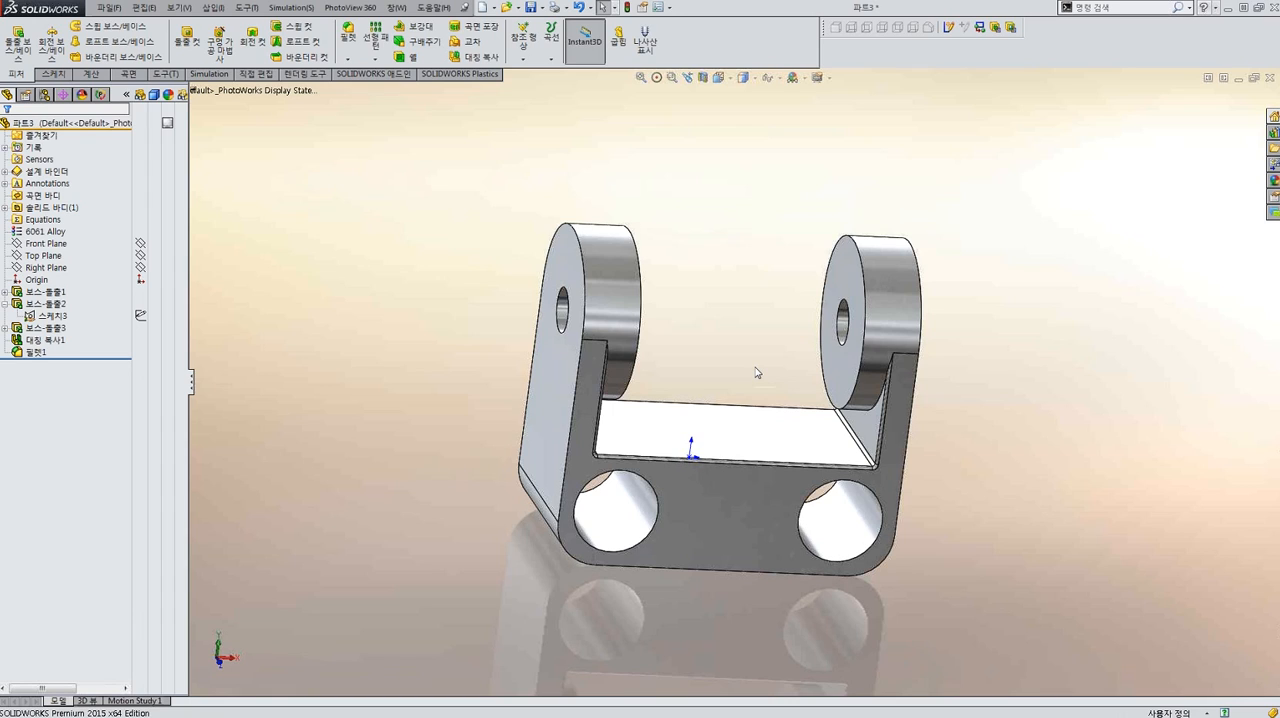
middle_drag(752, 375, 654, 420)
scroll(654, 420, down, 3)
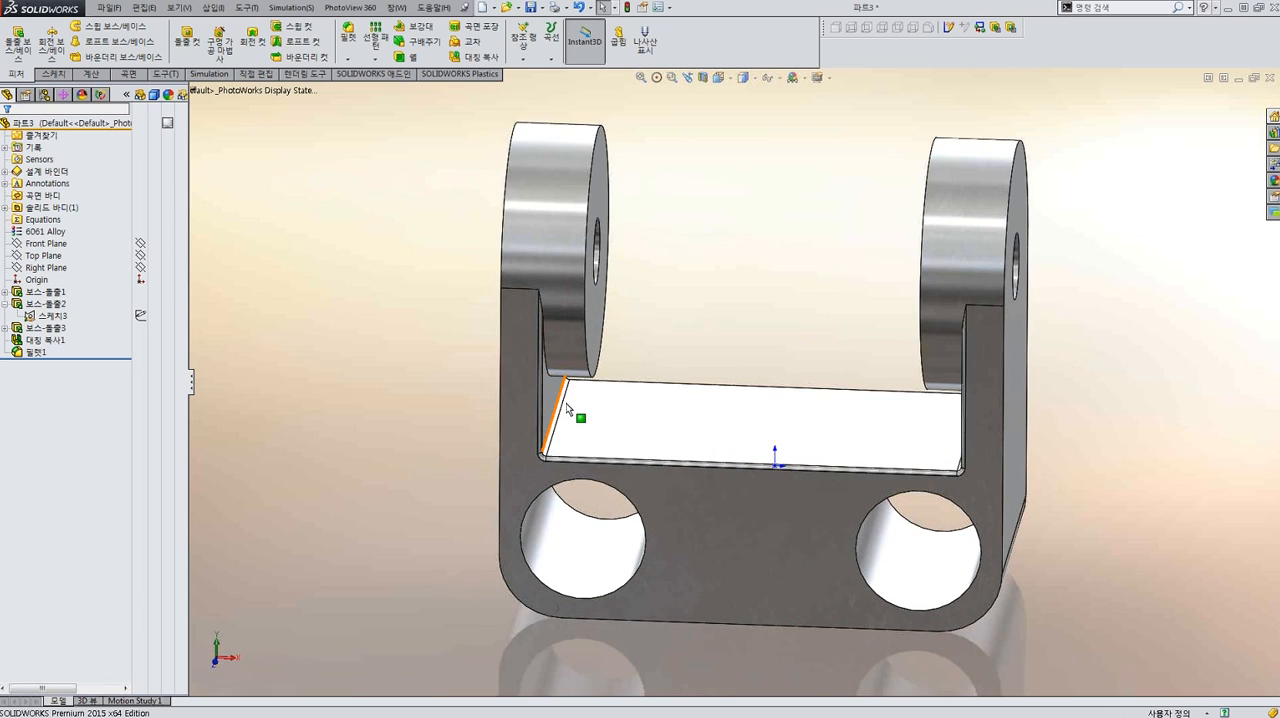
scroll(582, 418, down, 5)
click(588, 395)
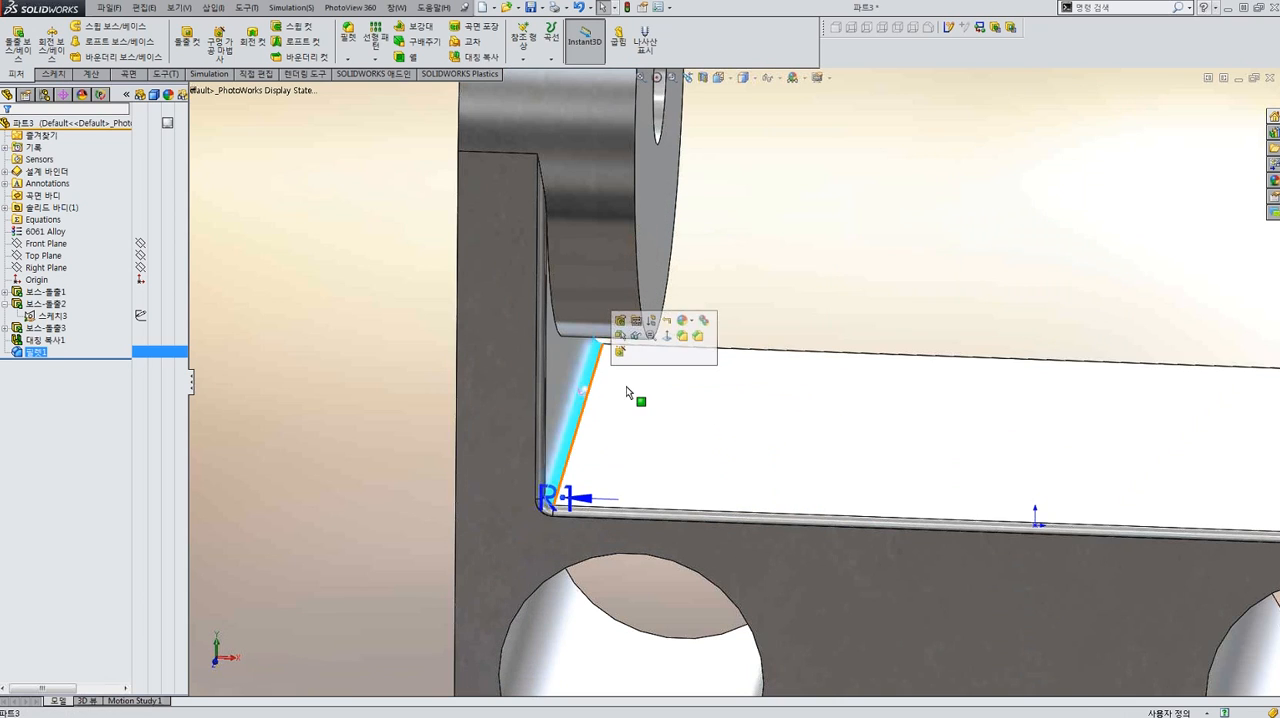
scroll(640, 390, up, 5)
click(802, 314)
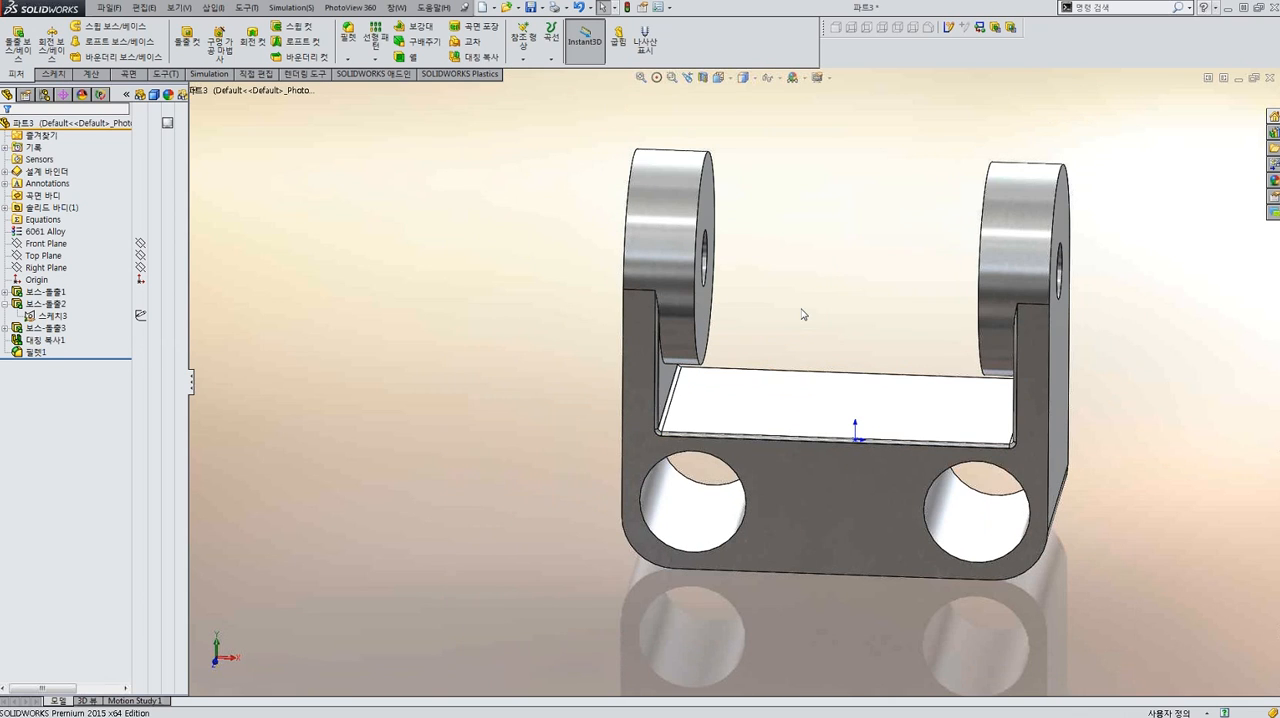
middle_drag(797, 309, 813, 310)
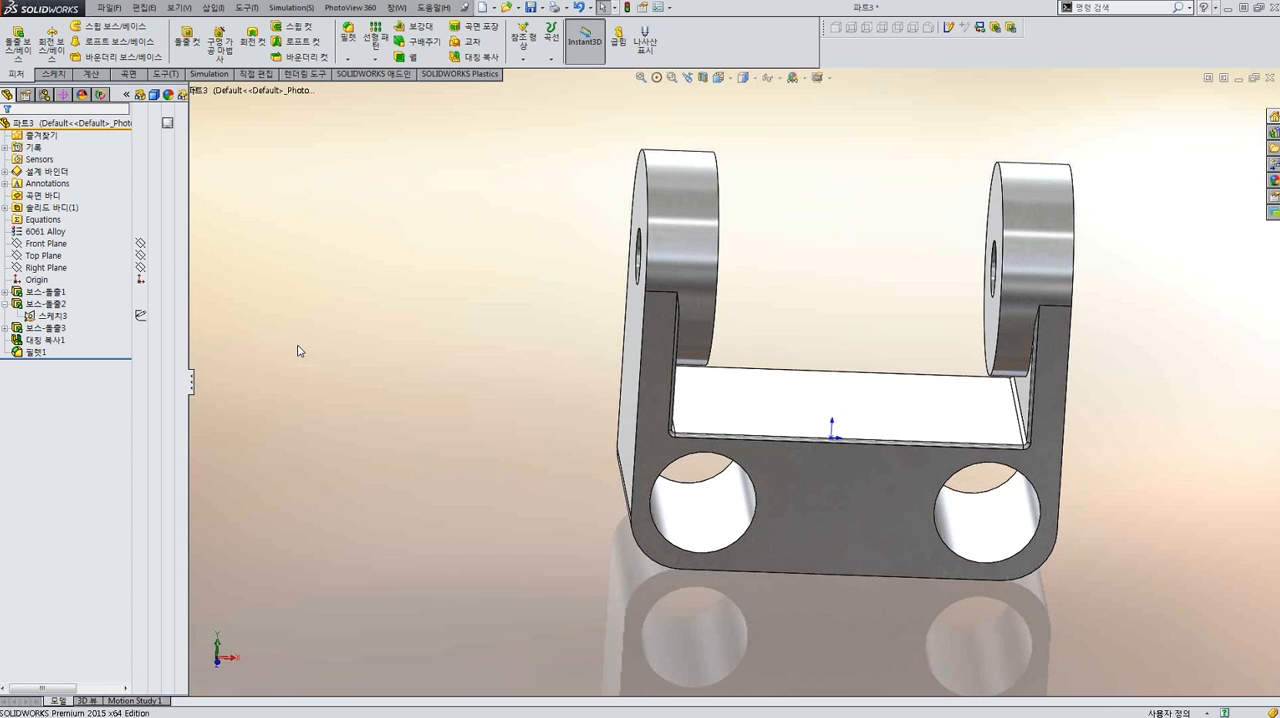
click(44, 329)
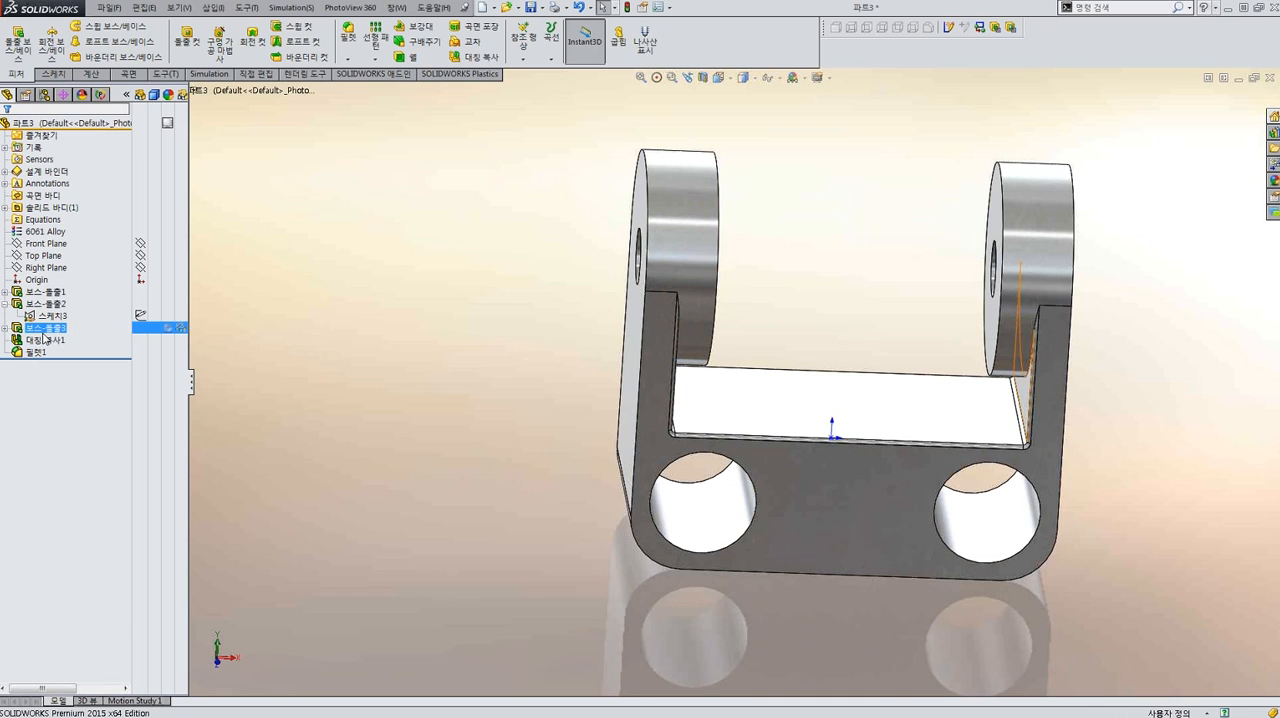
click(328, 333)
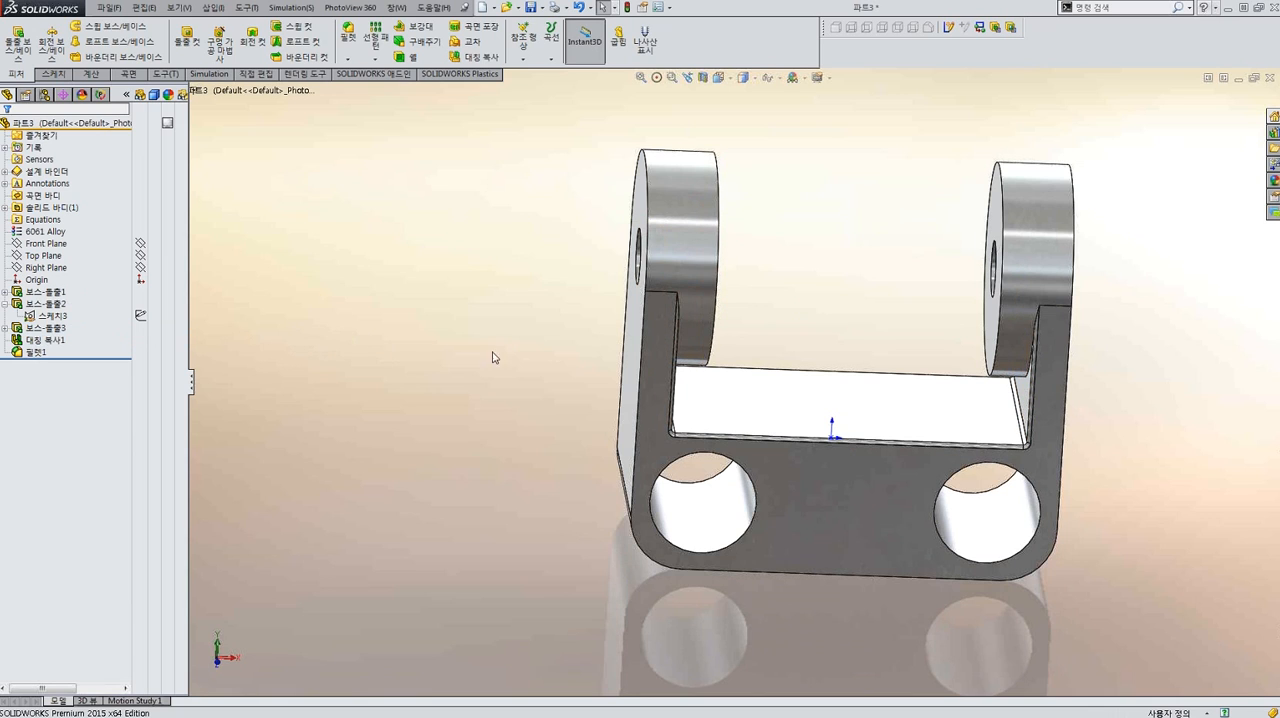
middle_drag(607, 368, 606, 368)
Resize the two fillet faces along the inner bases of the lugs to a 10 mm radius with FilletXpert.
middle_drag(706, 398, 691, 368)
scroll(691, 368, down, 6)
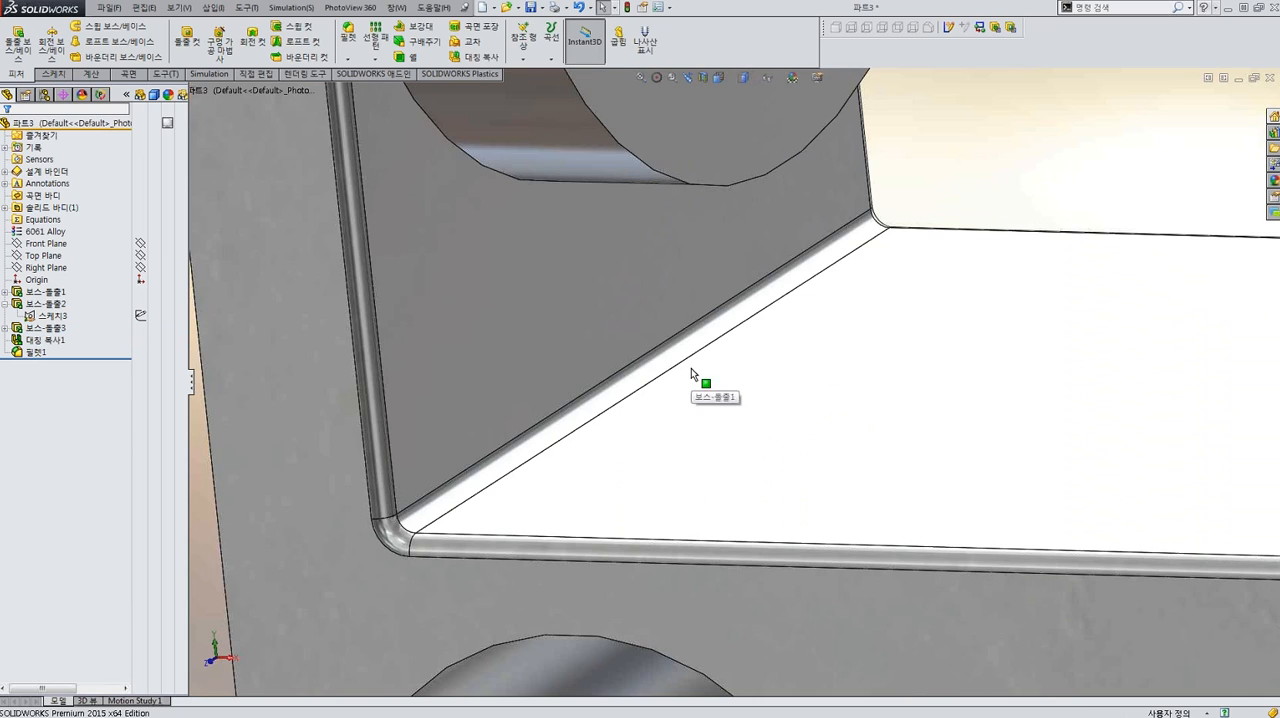
click(690, 343)
scroll(690, 343, up, 7)
middle_drag(831, 420, 1042, 399)
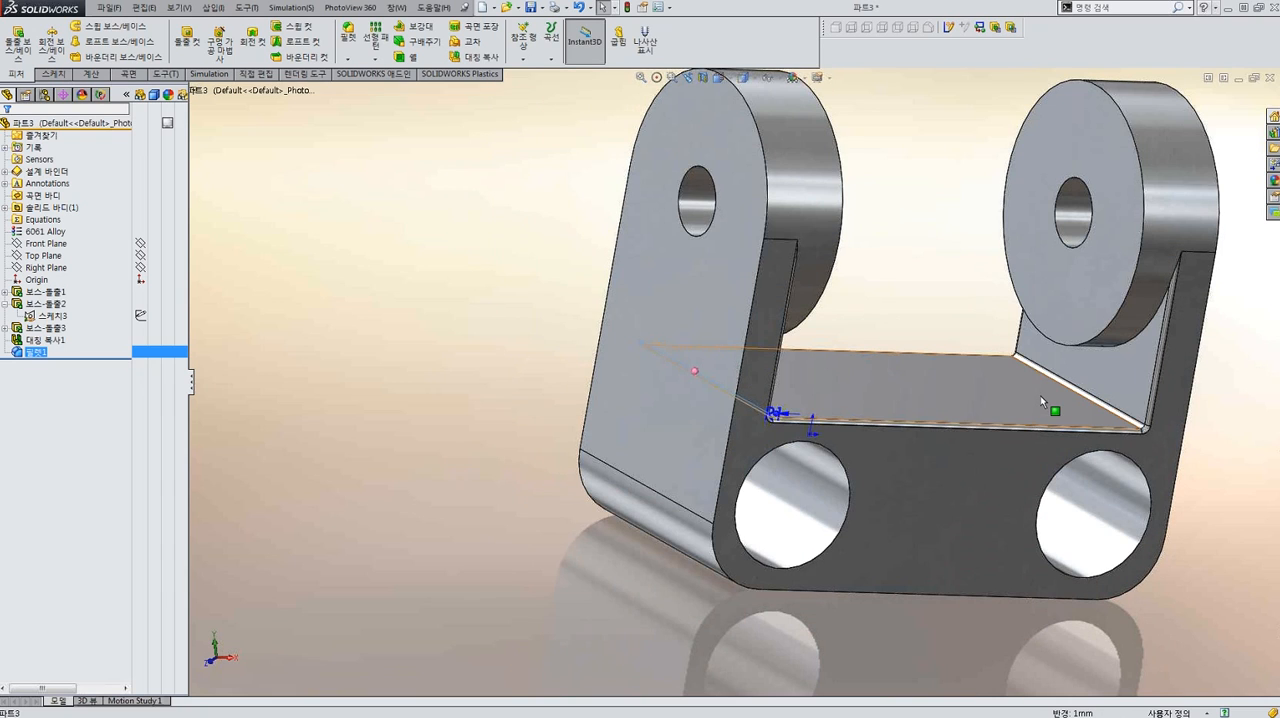
scroll(1040, 395, down, 7)
ctrl+click(984, 435)
key(Return)
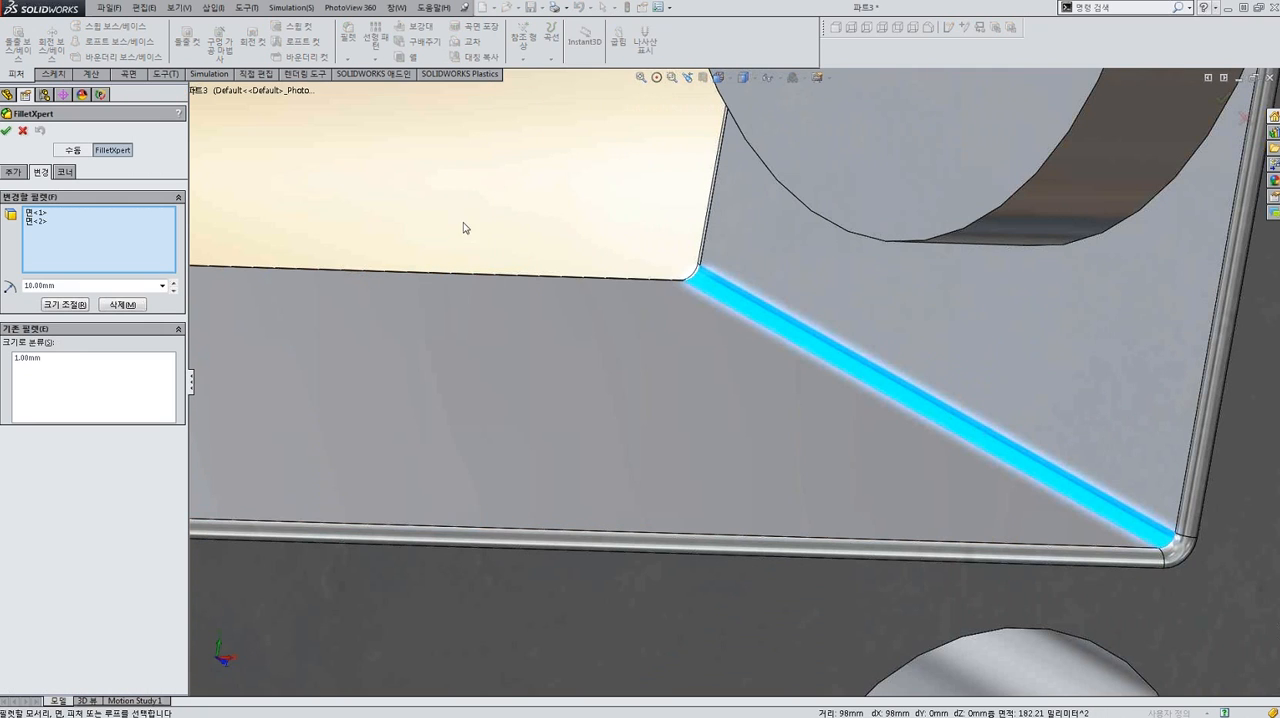
scroll(443, 269, up, 7)
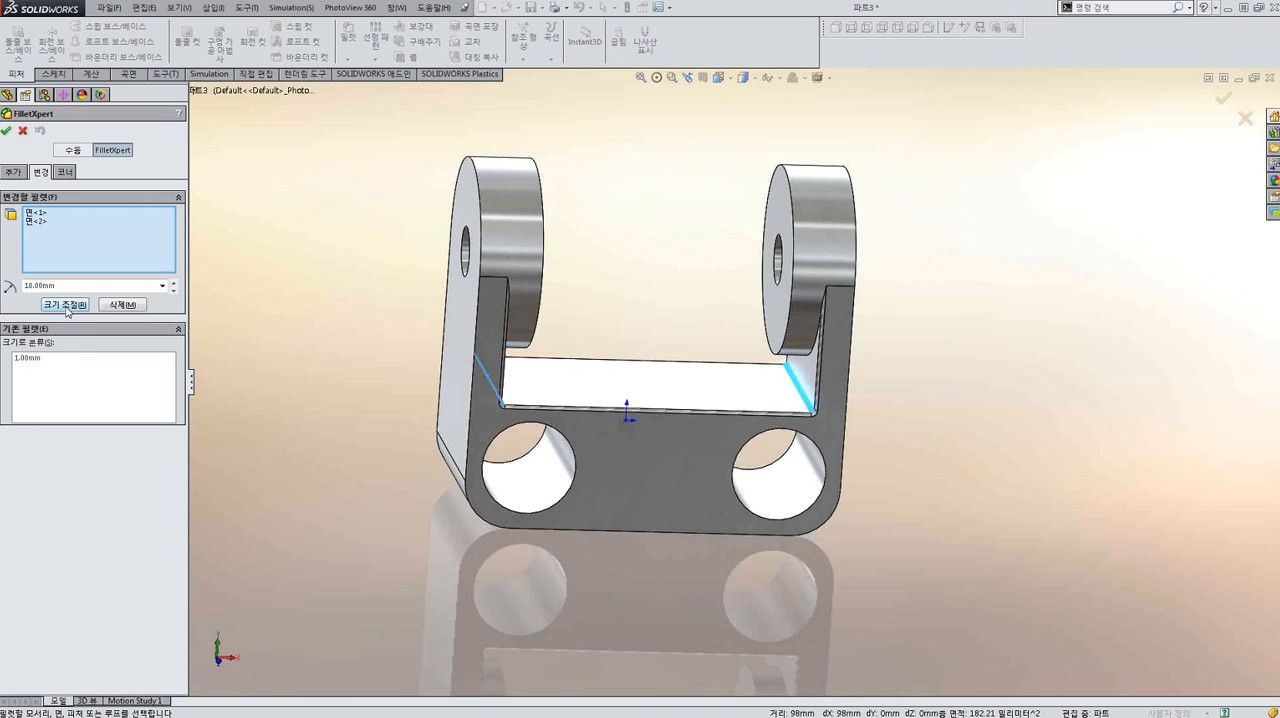
click(65, 286)
click(65, 304)
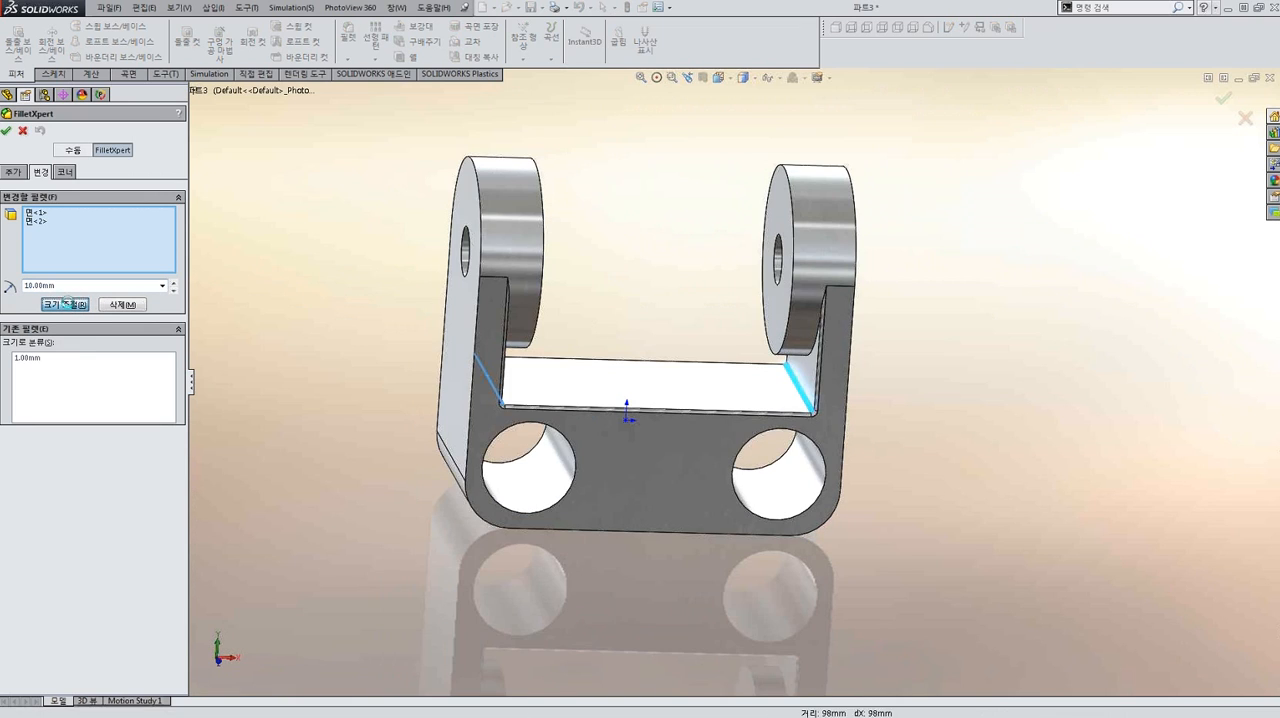
click(7, 131)
Examine the finished bracket from several sides, including the resized fillets between its lugs.
scroll(318, 260, up, 4)
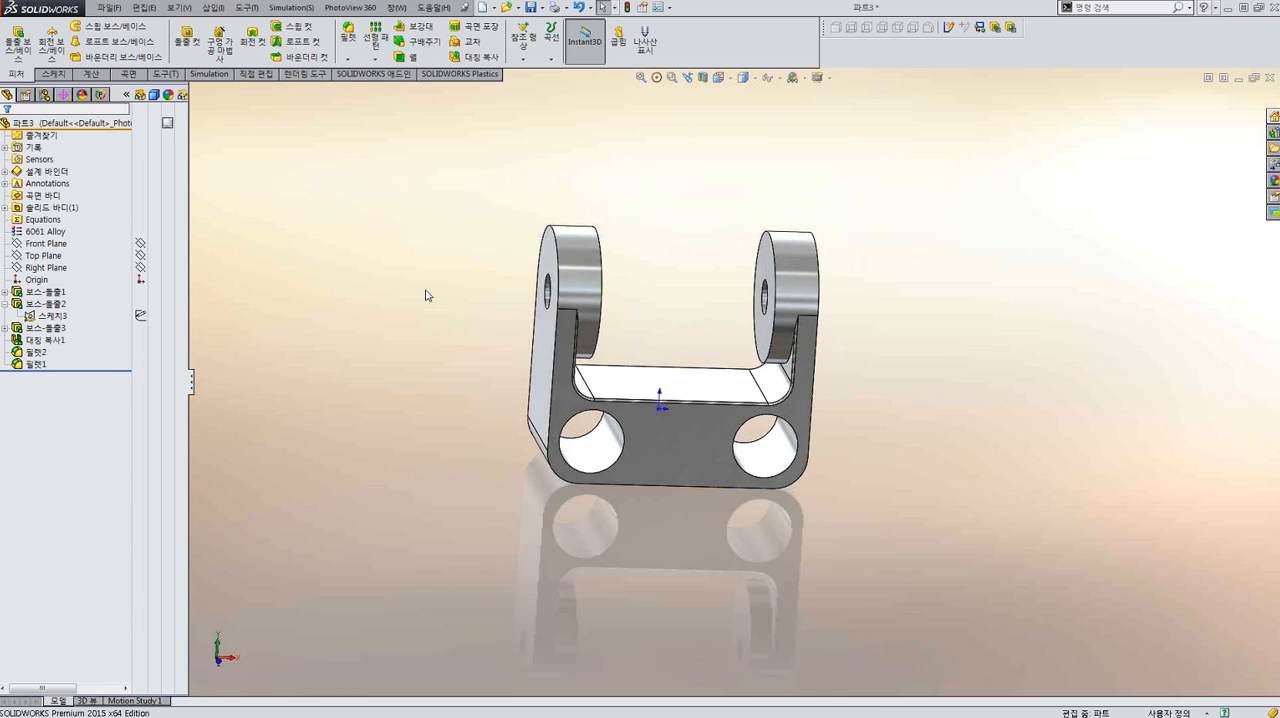
middle_drag(666, 375, 655, 403)
scroll(655, 403, down, 5)
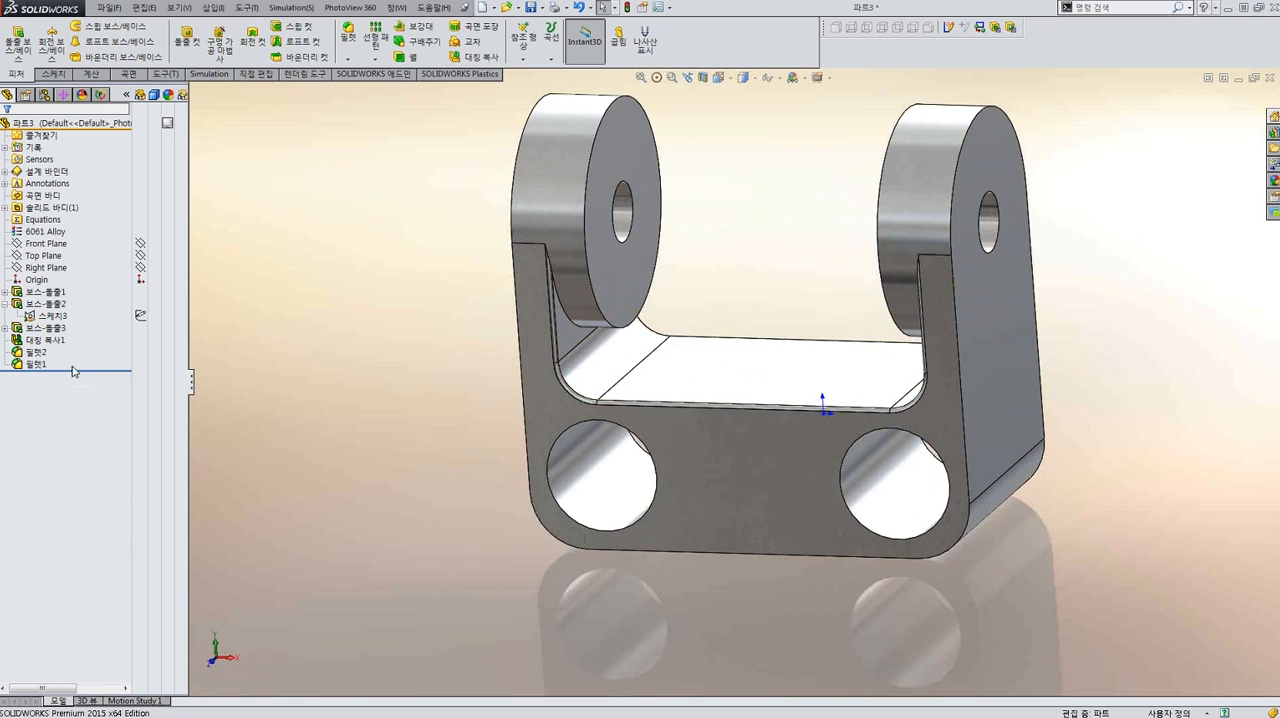
mouse_move(586, 358)
middle_down()
mouse_move(715, 316)
mouse_move(806, 309)
mouse_move(663, 322)
mouse_move(589, 357)
mouse_move(590, 342)
middle_up()
scroll(590, 342, up, 3)
middle_drag(486, 306, 692, 332)
scroll(788, 349, down, 4)
scroll(849, 360, up, 3)
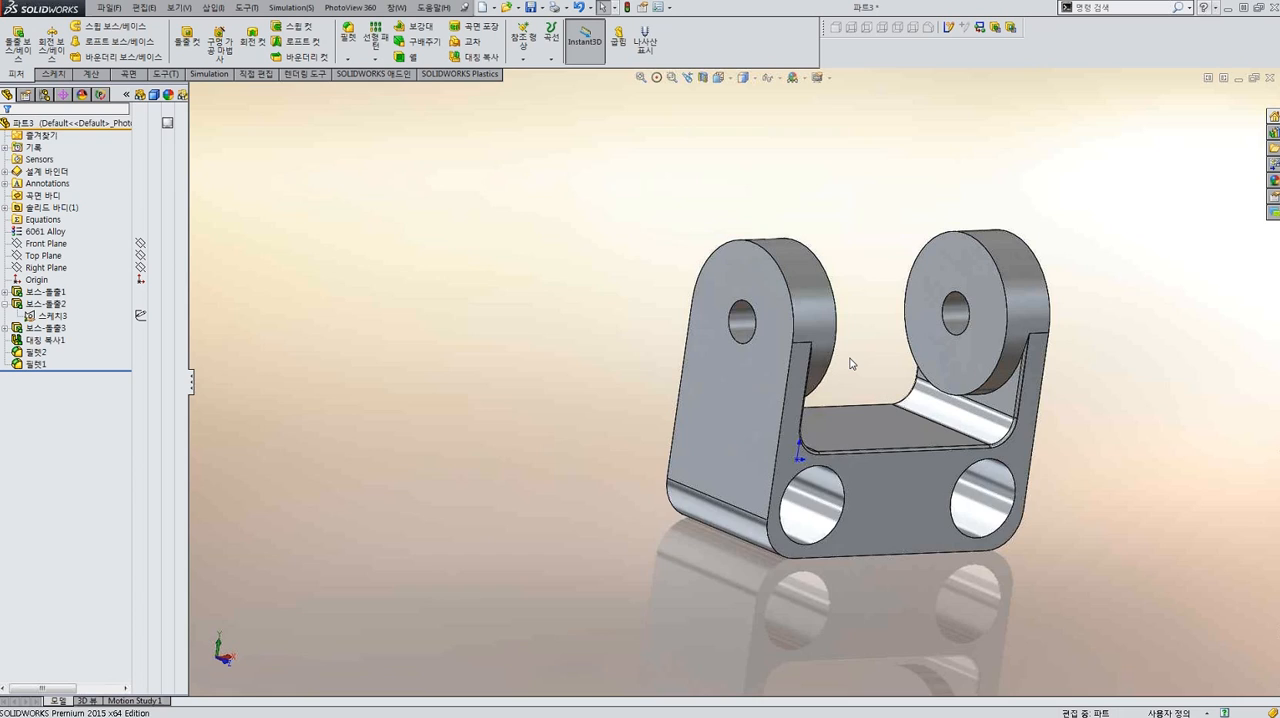
scroll(853, 365, down, 2)
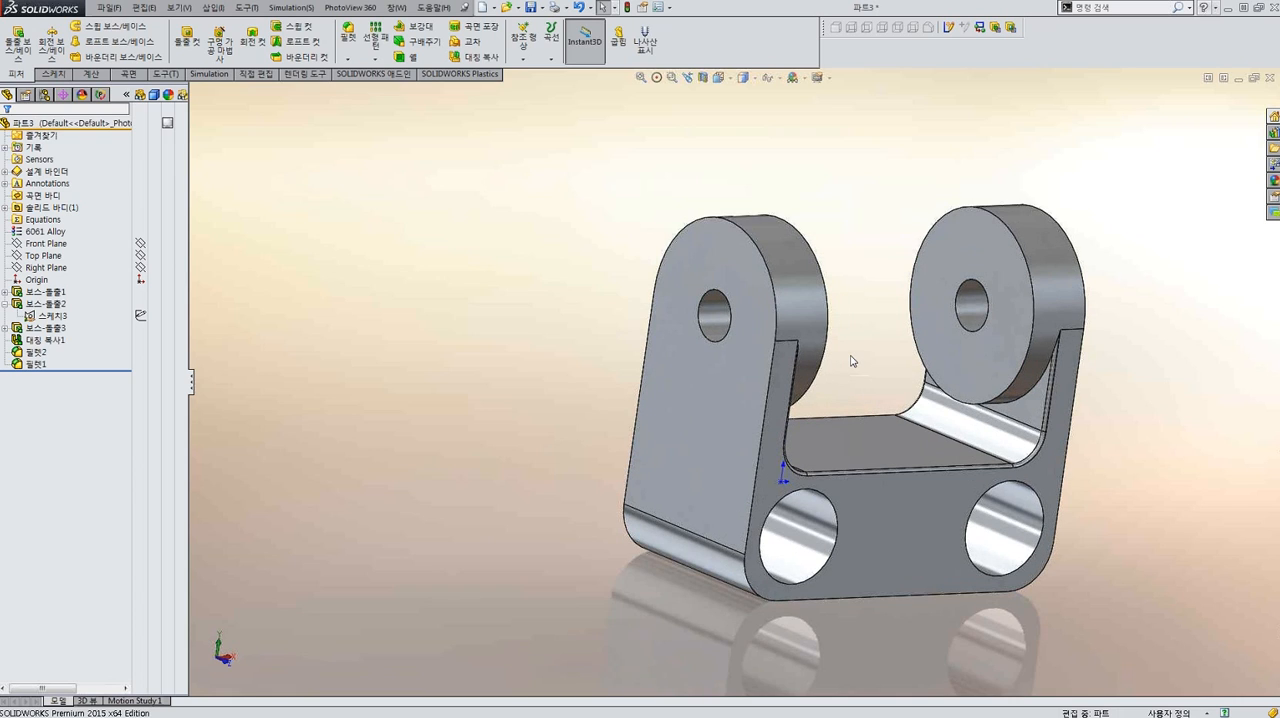
Save the bracket part in the Miter Saw Demo folder as new part-6.
key(ctrl+s)
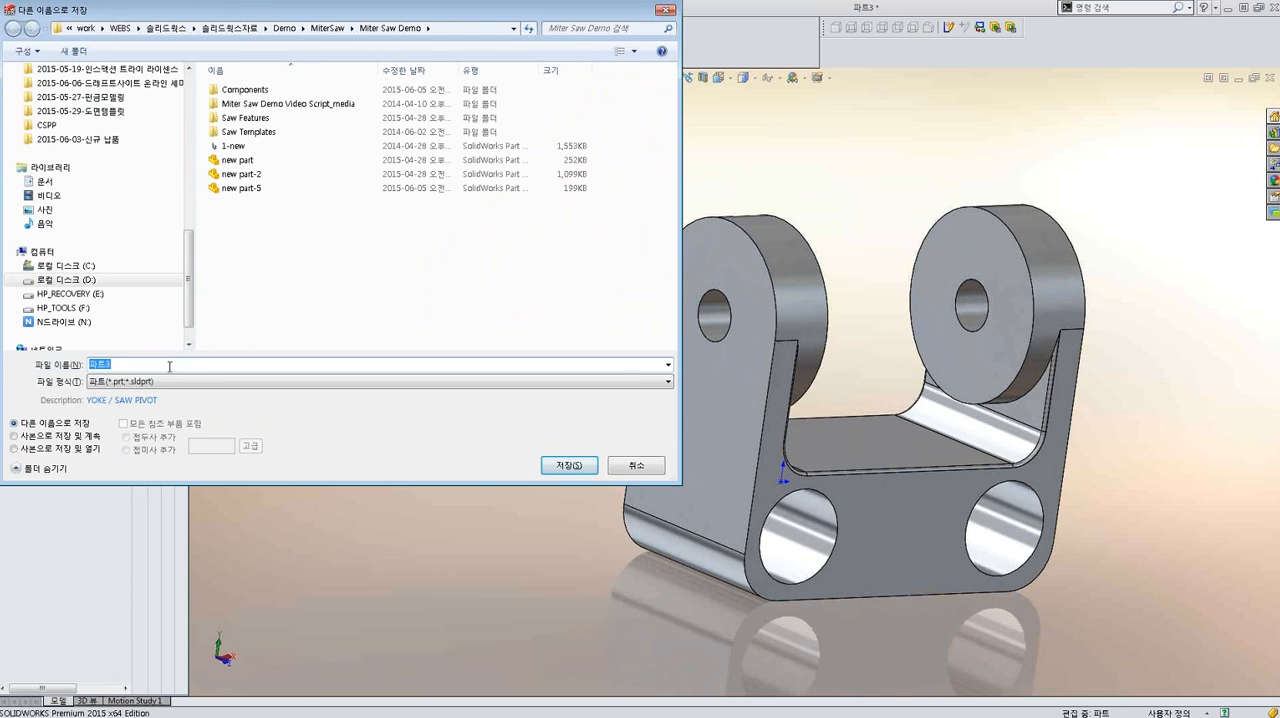
click(245, 188)
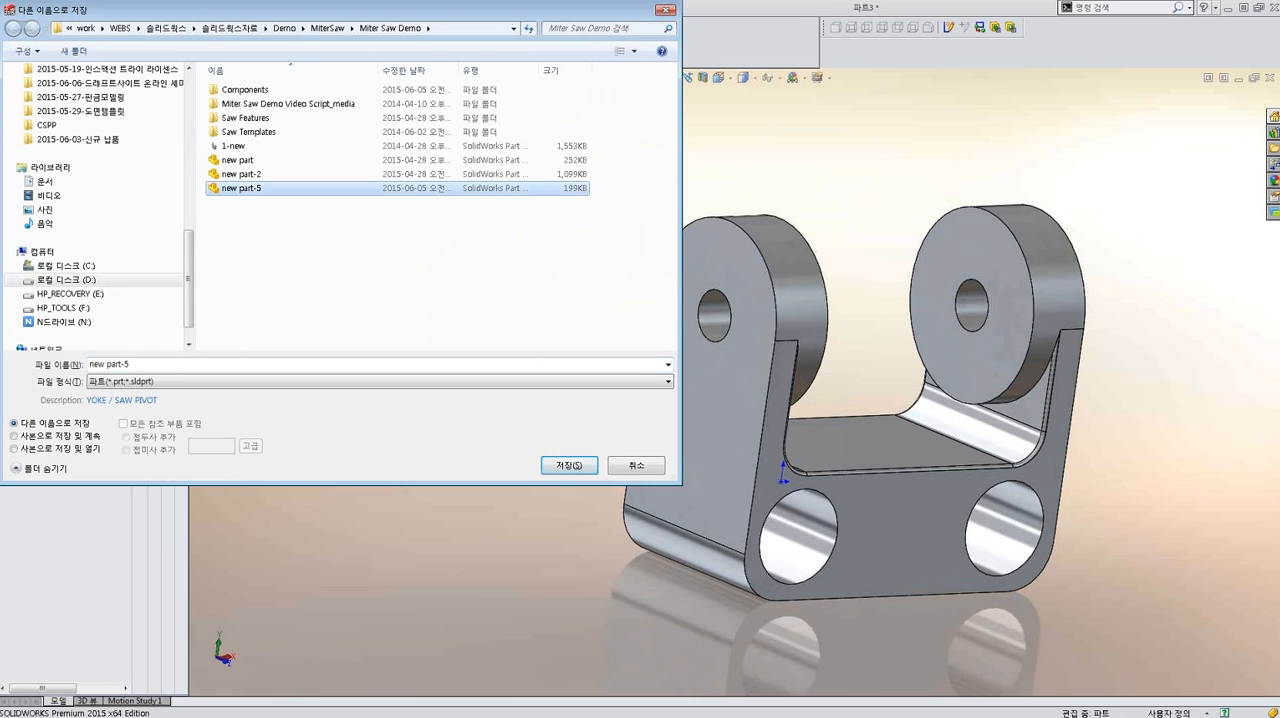
click(170, 364)
click(200, 364)
key(BackSpace)
text(6)
key(Return)
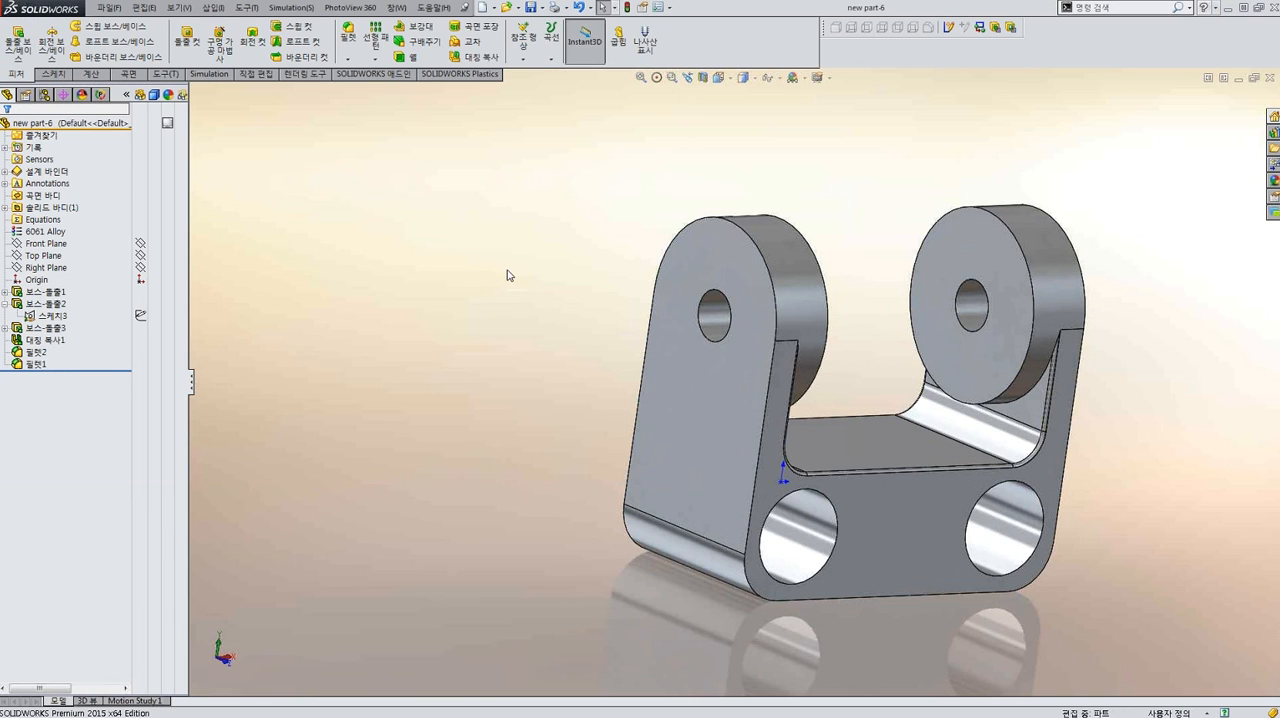
Switch to the miter saw assembly and insert new part-6 beside the motor, above the two slide shafts.
key(ctrl+Tab)
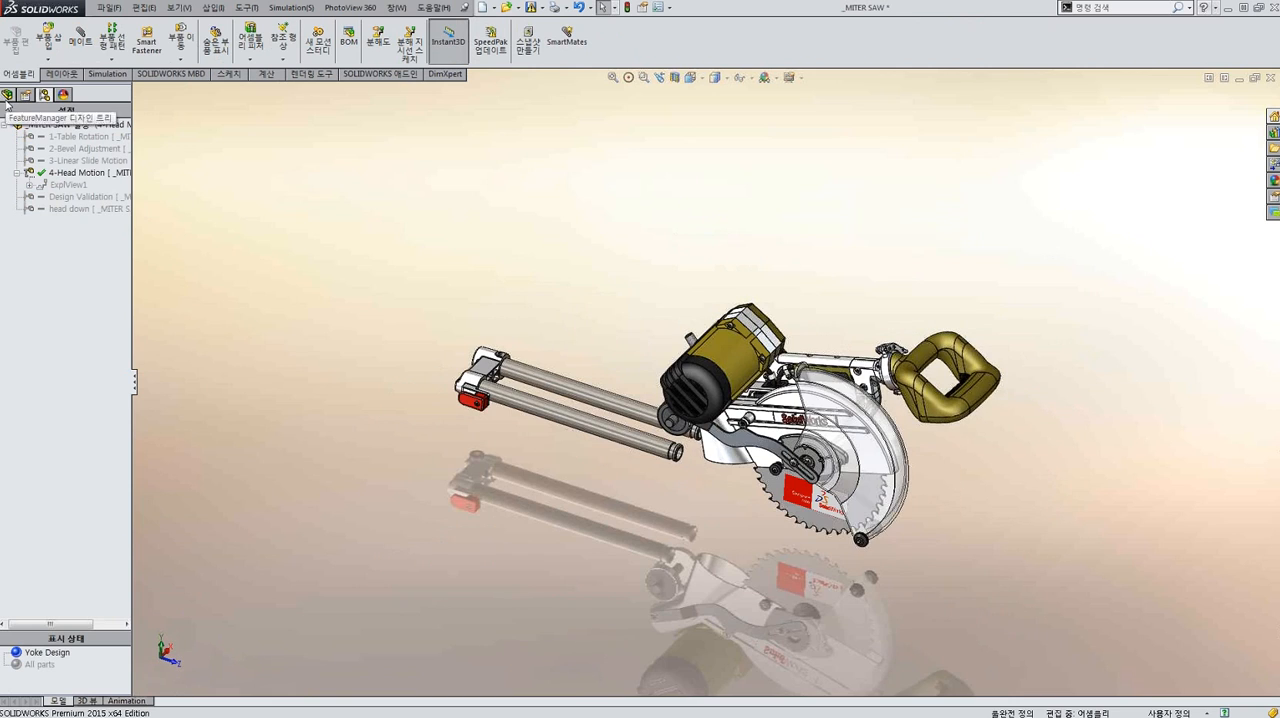
mouse_move(464, 343)
middle_down()
mouse_move(457, 371)
mouse_move(449, 340)
mouse_move(455, 365)
middle_up()
middle_drag(678, 449, 683, 372)
scroll(664, 432, down, 2)
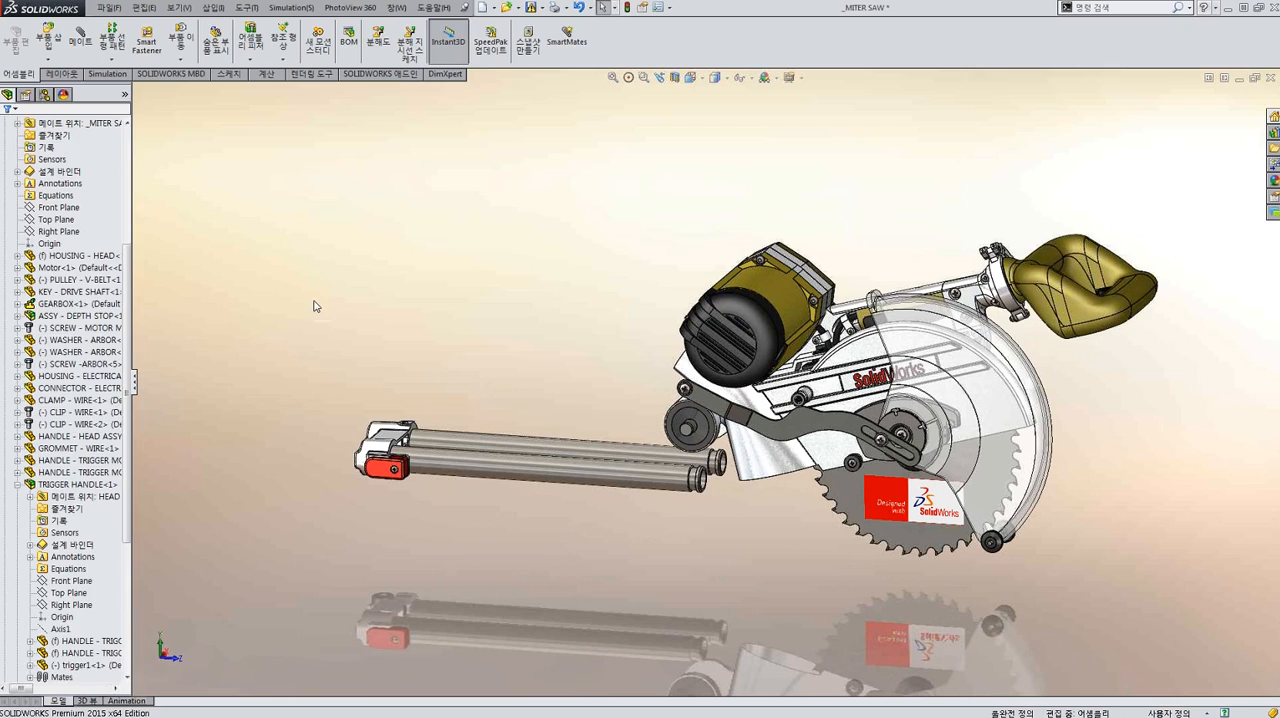
click(48, 38)
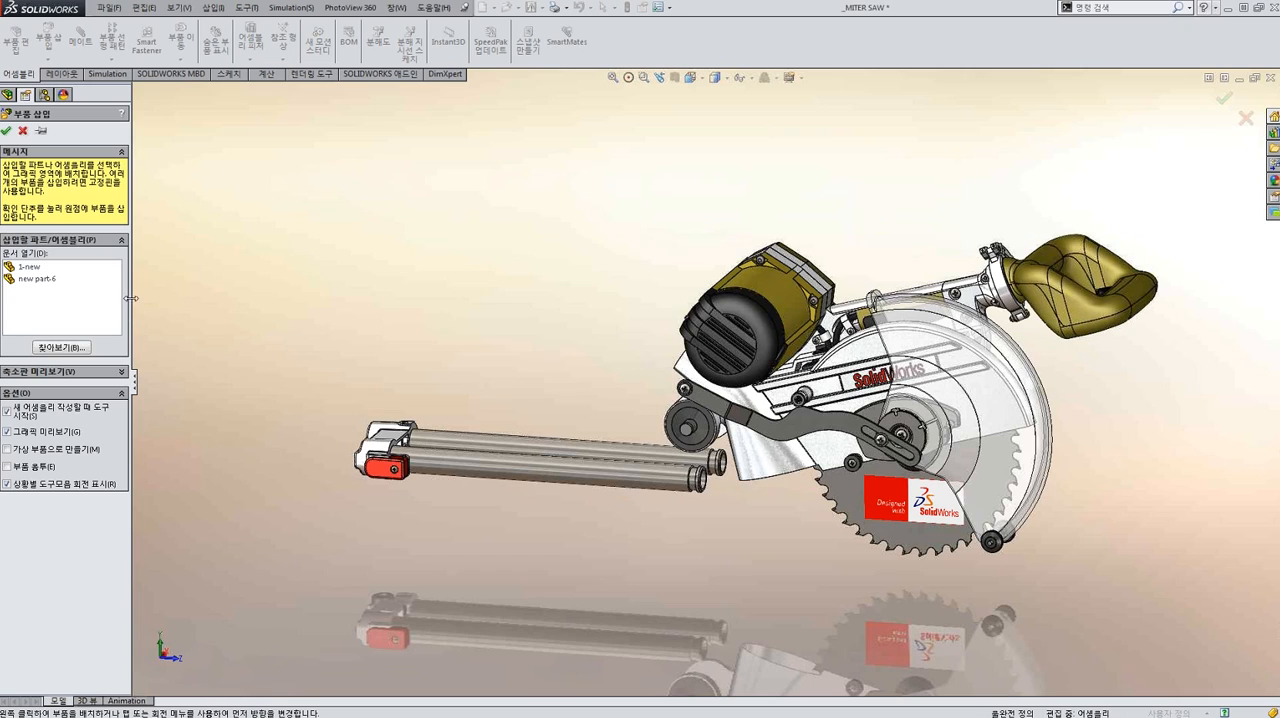
click(40, 280)
click(43, 280)
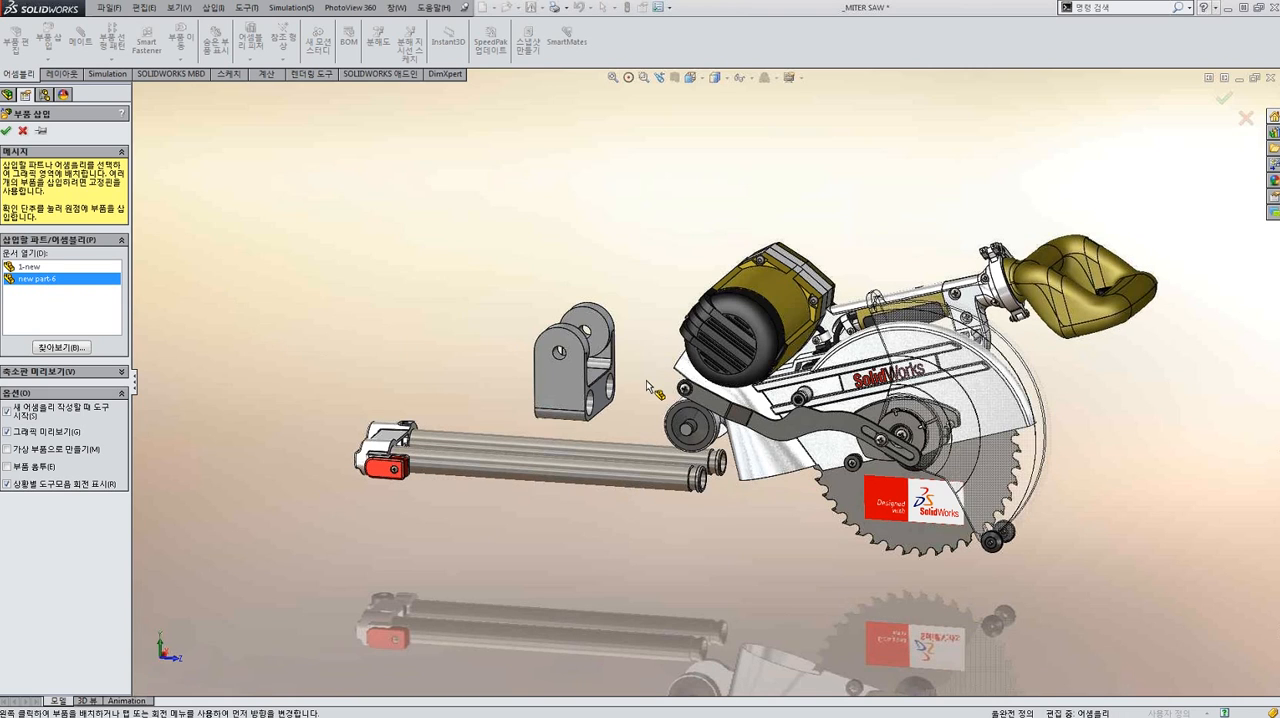
click(647, 394)
Mate the bracket's two large holes concentric with the two slide shafts using SmartMates.
middle_drag(690, 438, 661, 440)
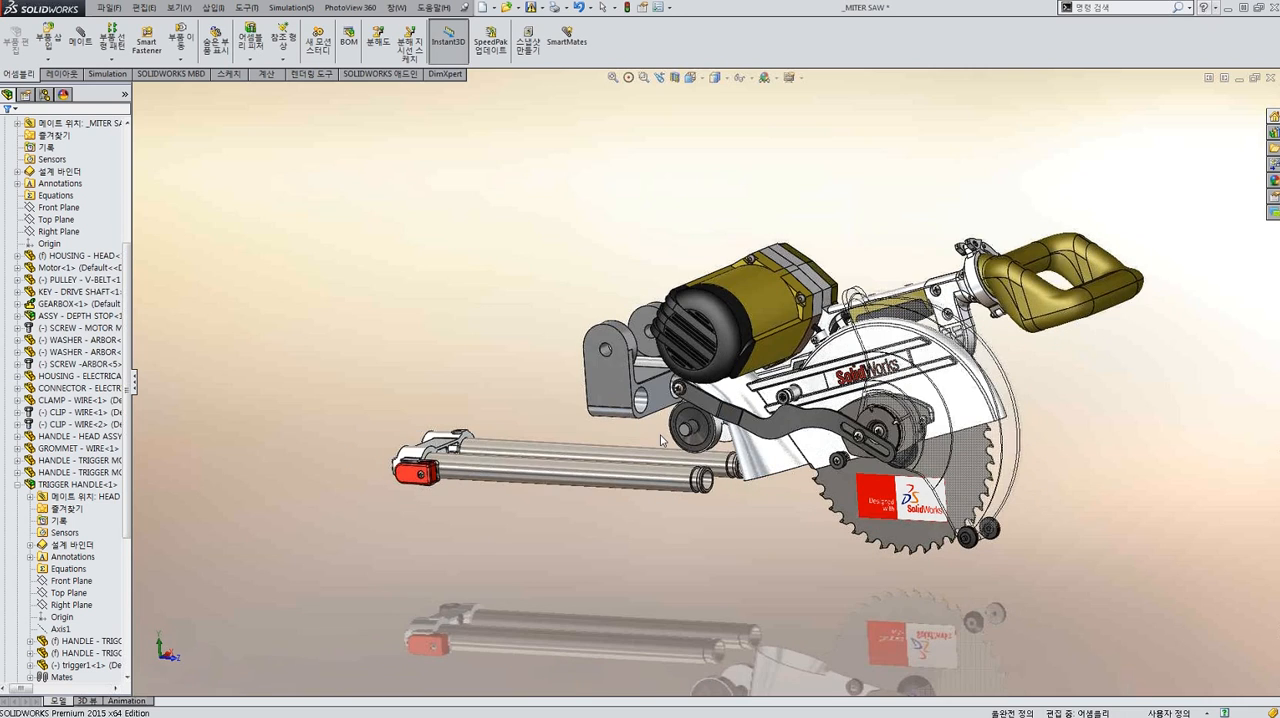
scroll(661, 440, down, 3)
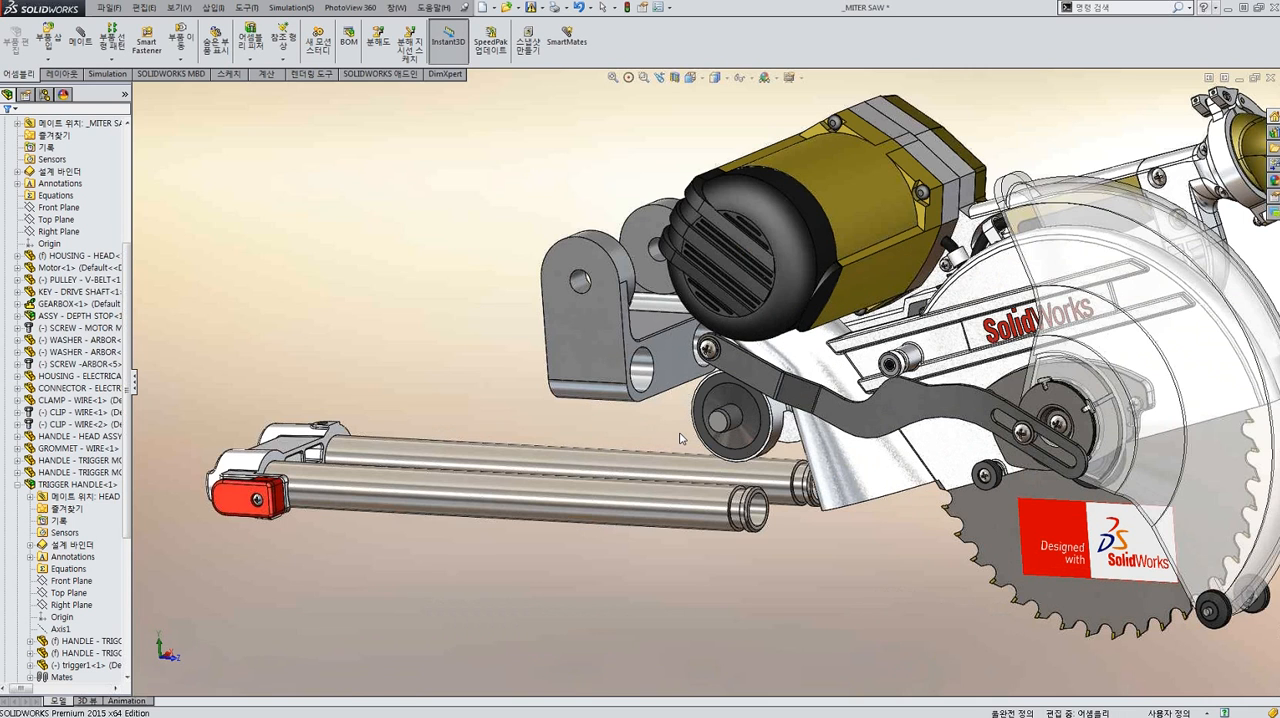
scroll(713, 435, up, 2)
scroll(623, 361, down, 2)
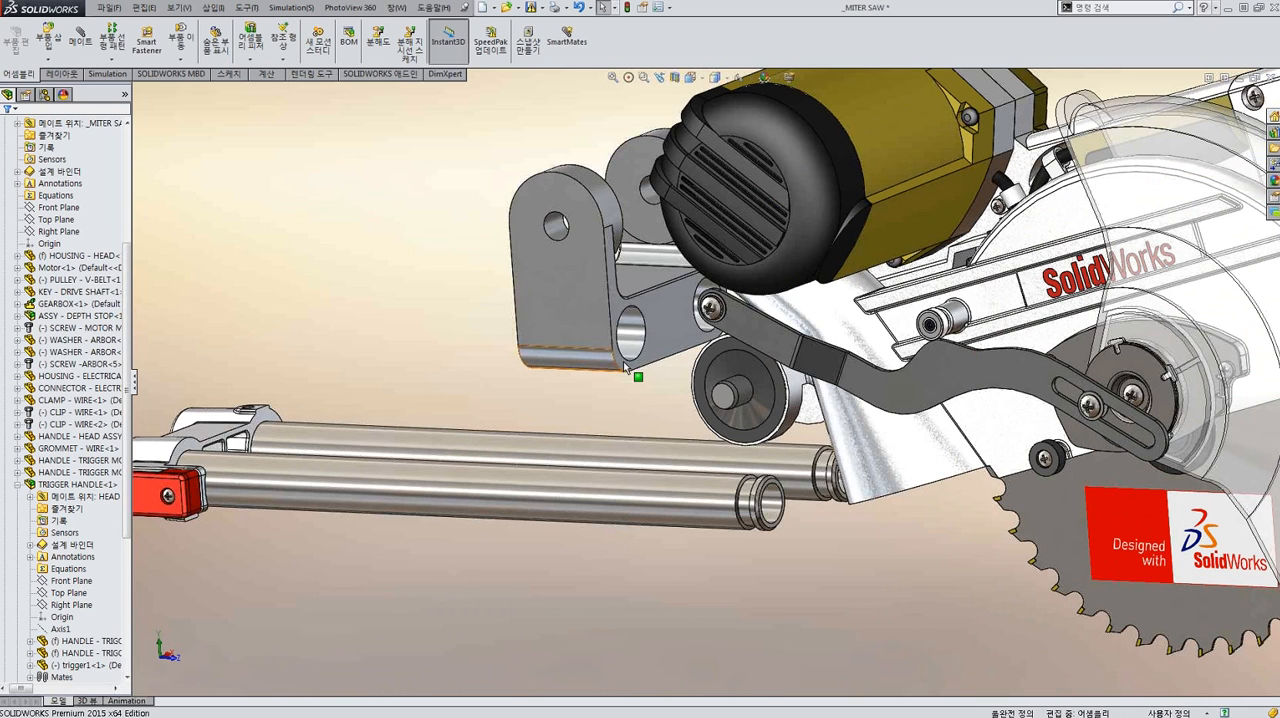
scroll(633, 370, down, 1)
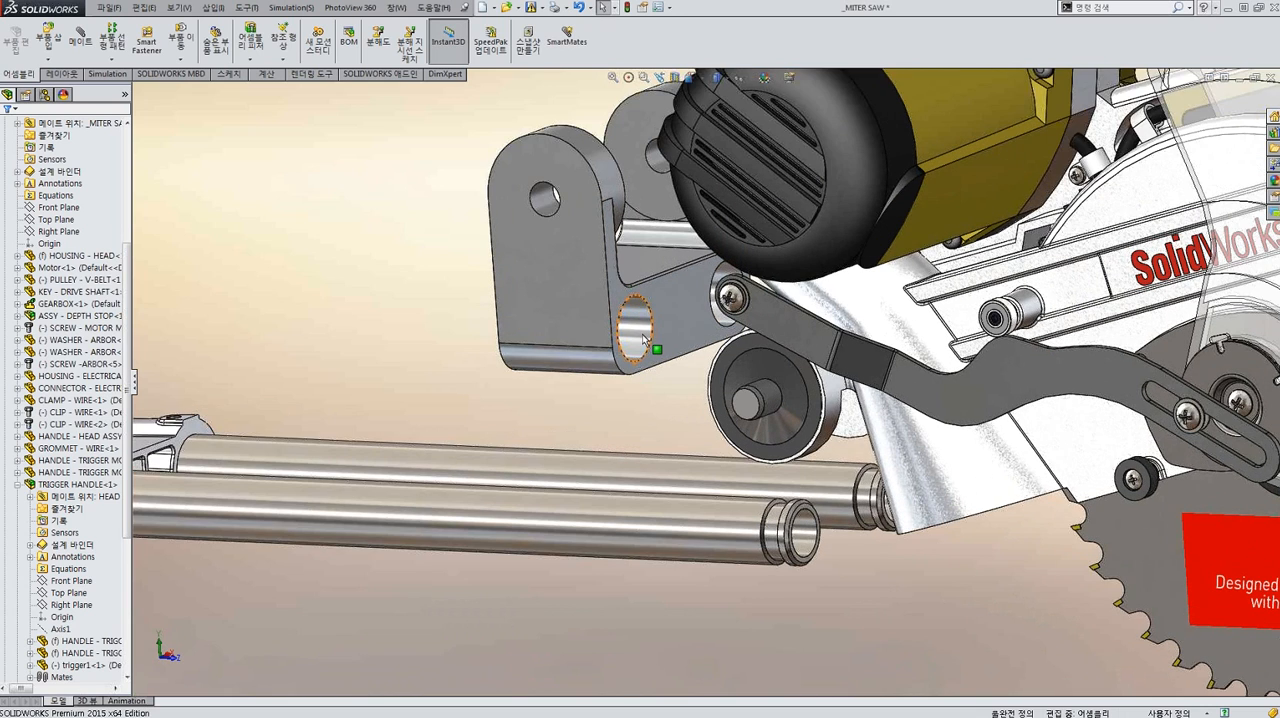
scroll(643, 340, down, 1)
alt+drag(643, 340, 886, 590)
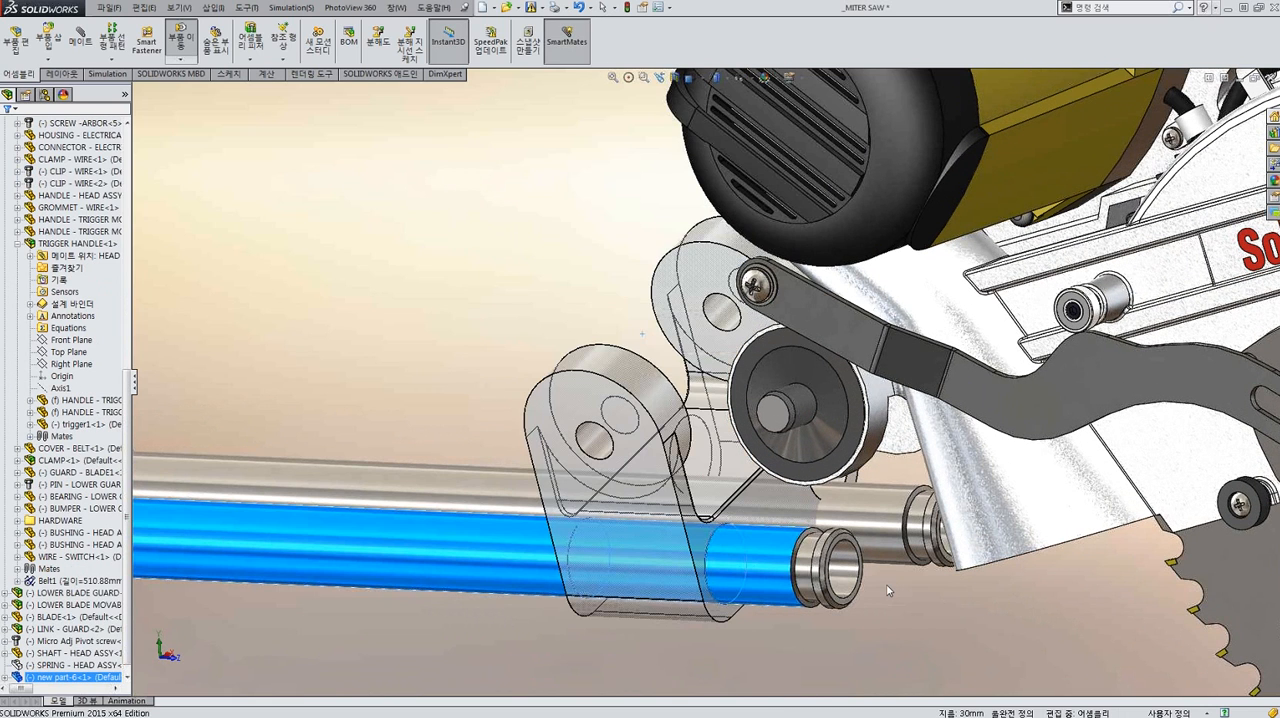
click(887, 590)
middle_drag(807, 474, 845, 533)
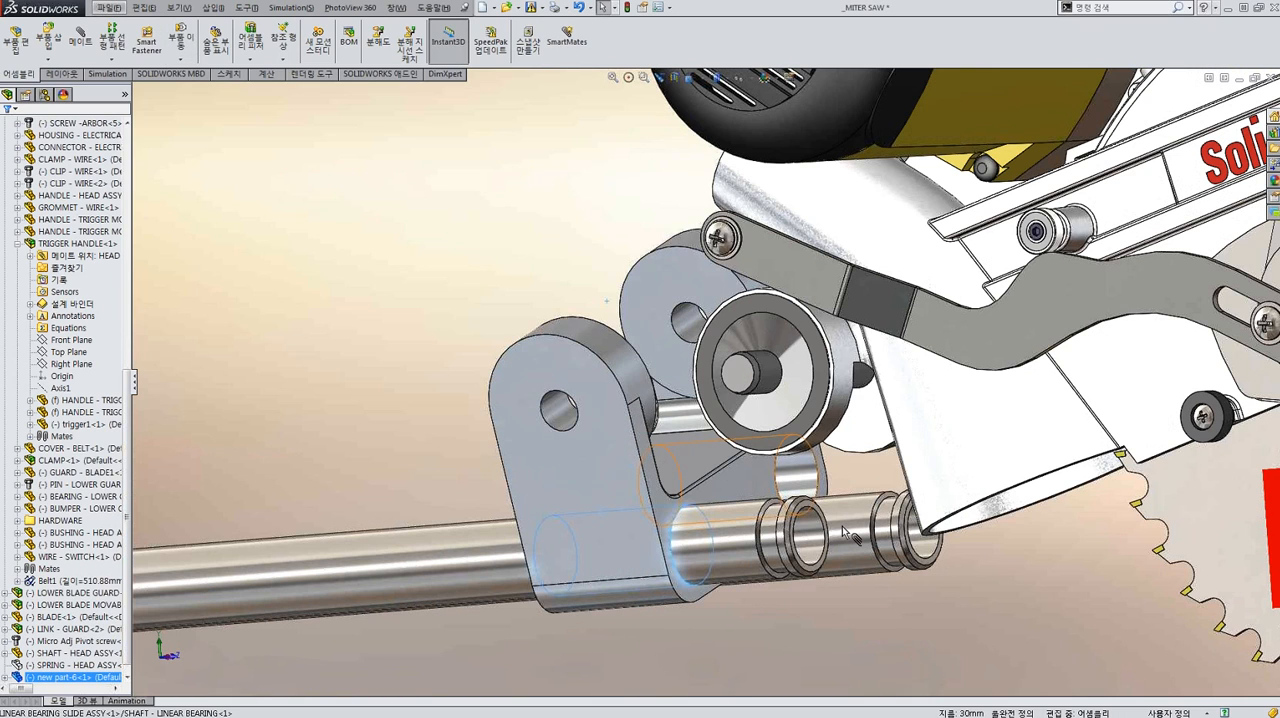
alt+drag(842, 527, 845, 532)
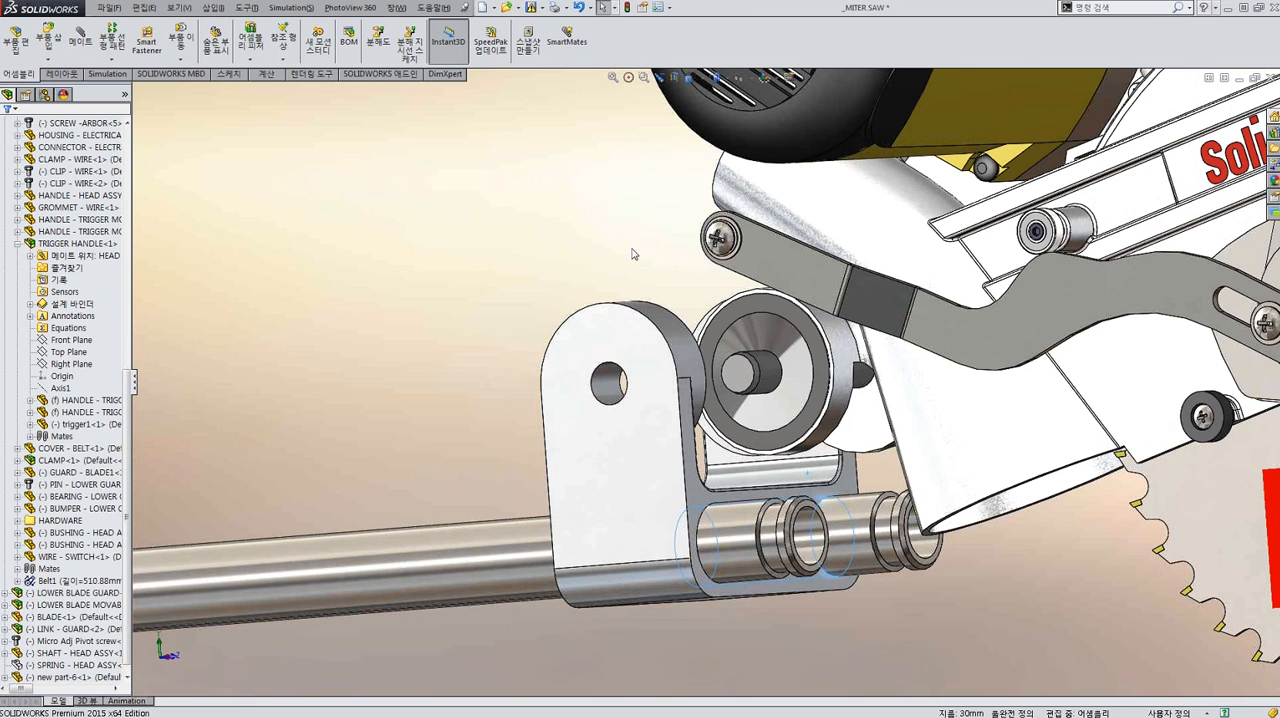
Mate the bracket's front face, around the two large holes, flush with the slide shaft's end face.
middle_drag(745, 511, 823, 461)
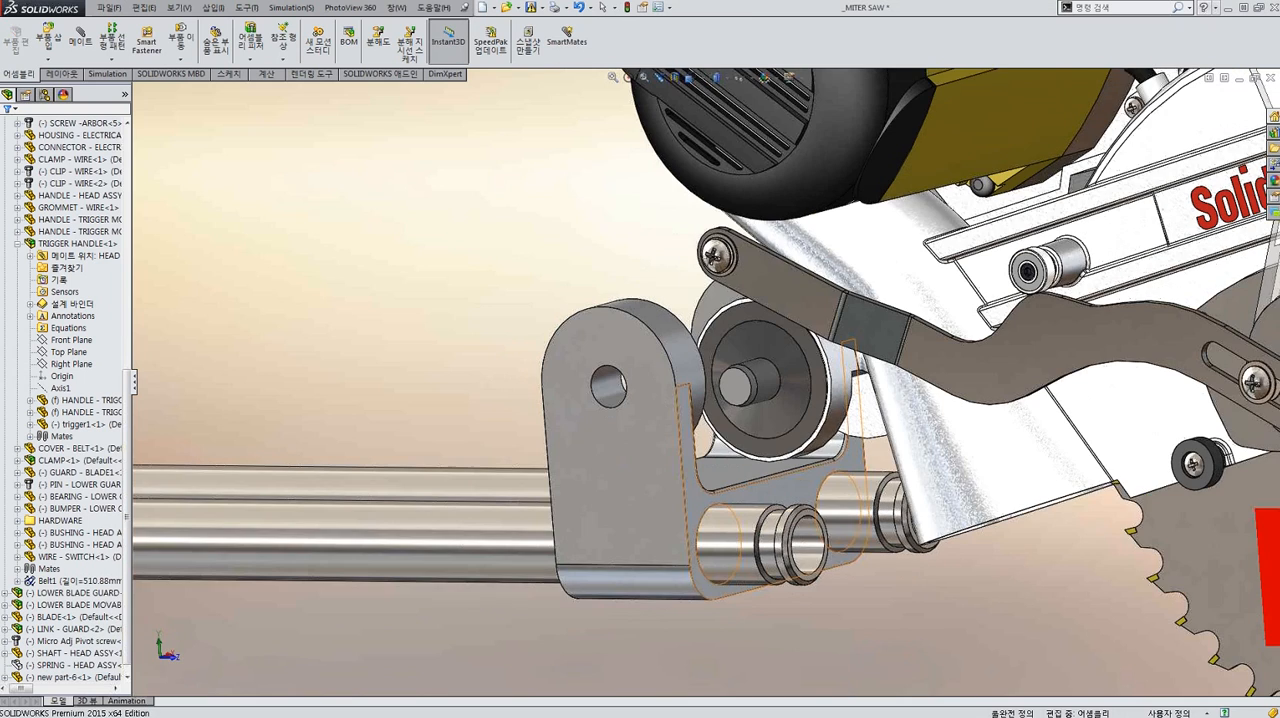
click(826, 466)
scroll(830, 475, up, 4)
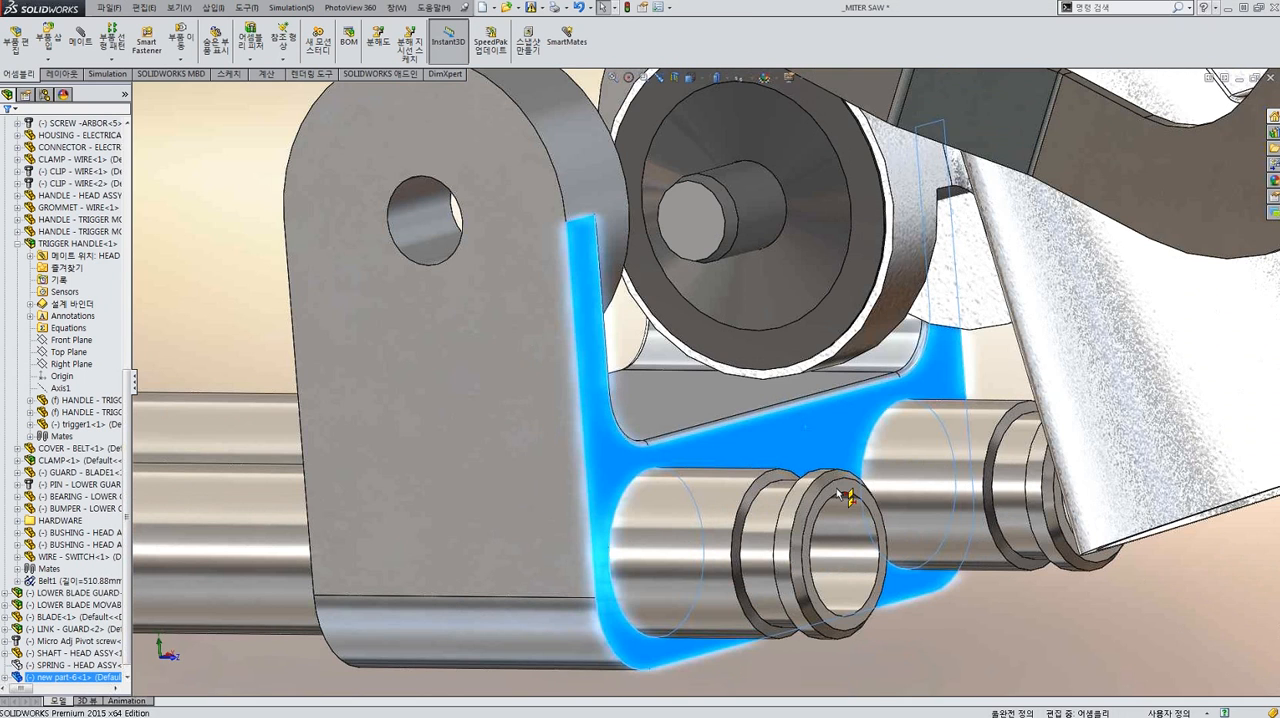
alt+drag(837, 489, 838, 489)
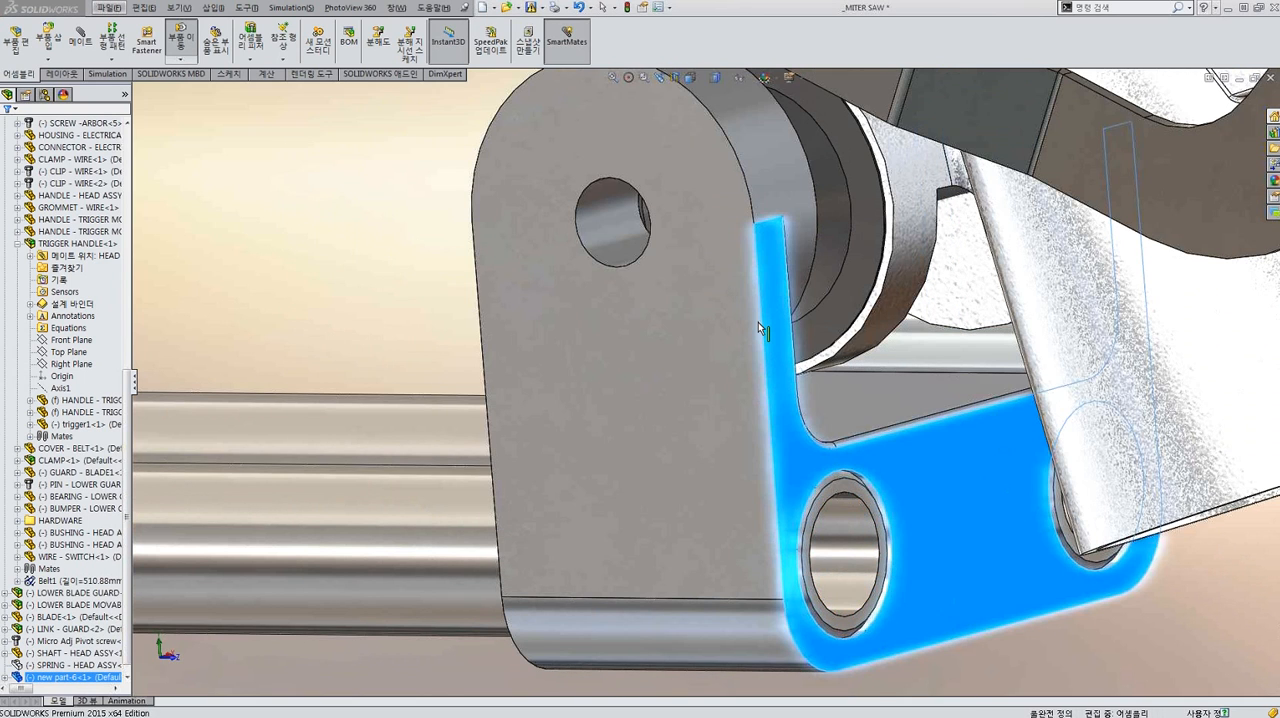
Mate the saw head's pivot shaft concentric with the small hole in the bracket's lug.
scroll(758, 322, down, 3)
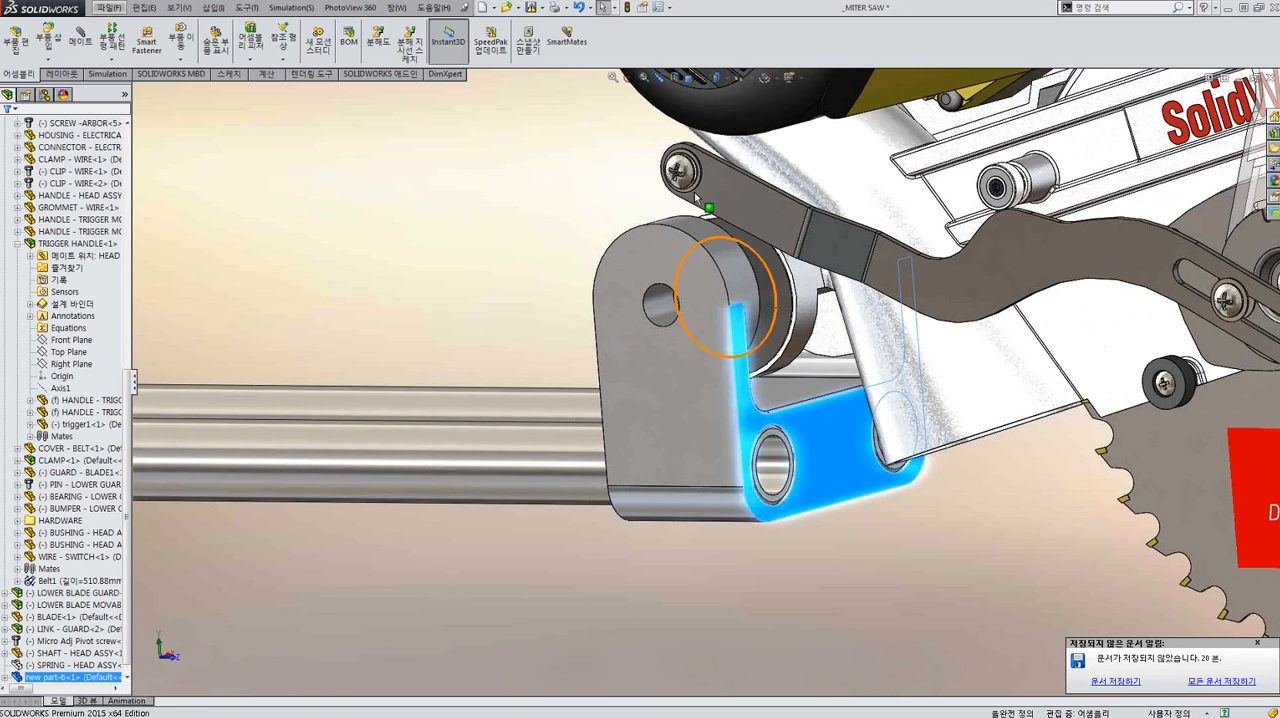
drag(704, 213, 711, 310)
middle_drag(635, 302, 733, 213)
scroll(733, 213, down, 2)
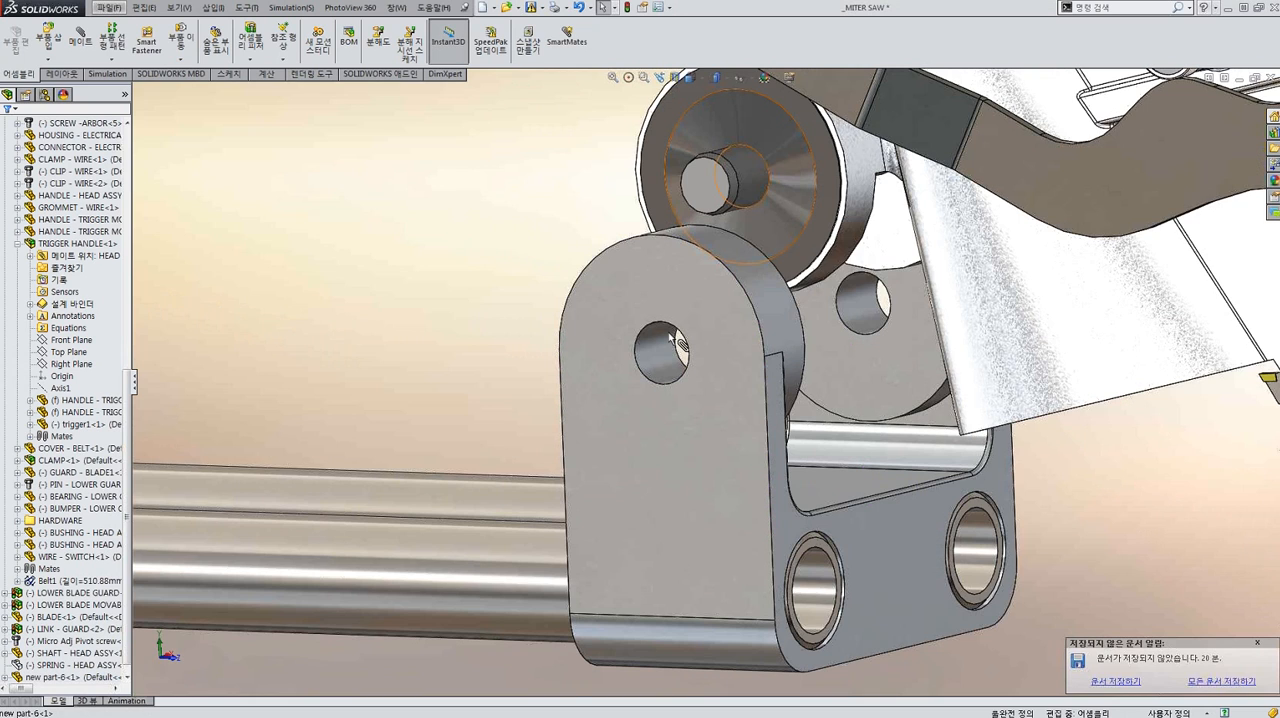
alt+drag(669, 337, 660, 360)
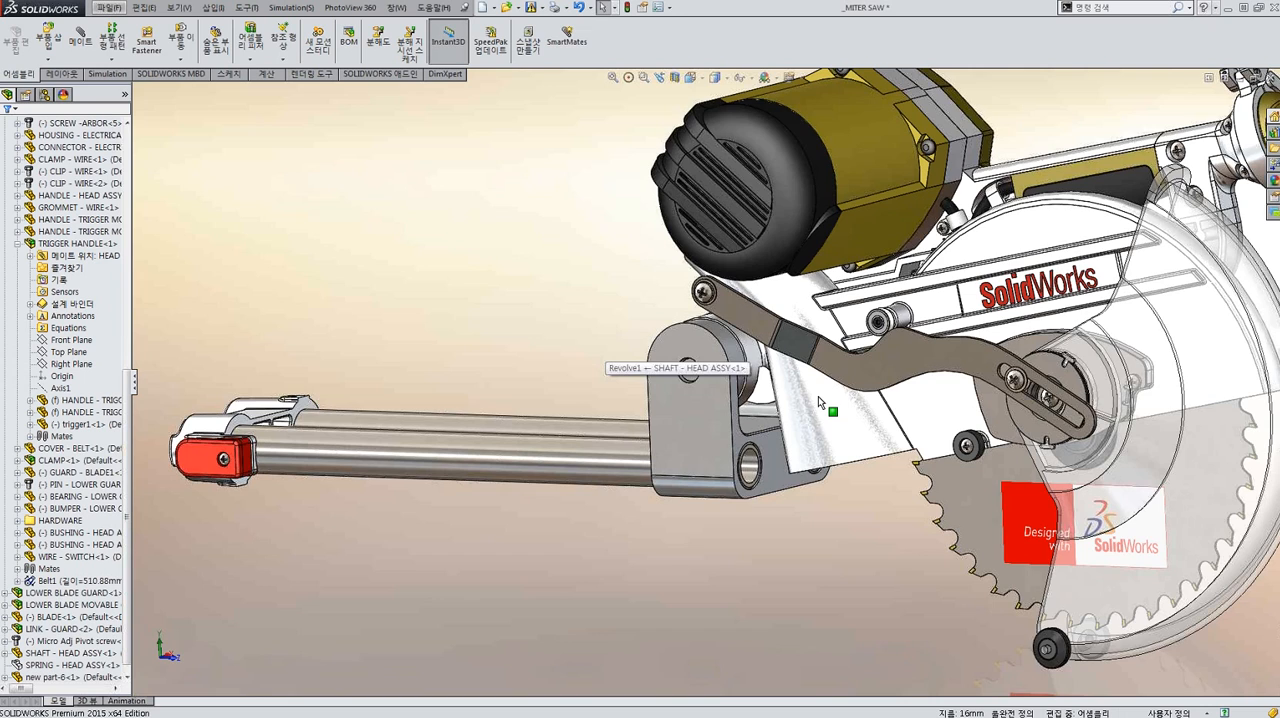
View the assembly from the side and swing the saw head about its pivot to check its motion against the bracket.
scroll(818, 396, down, 3)
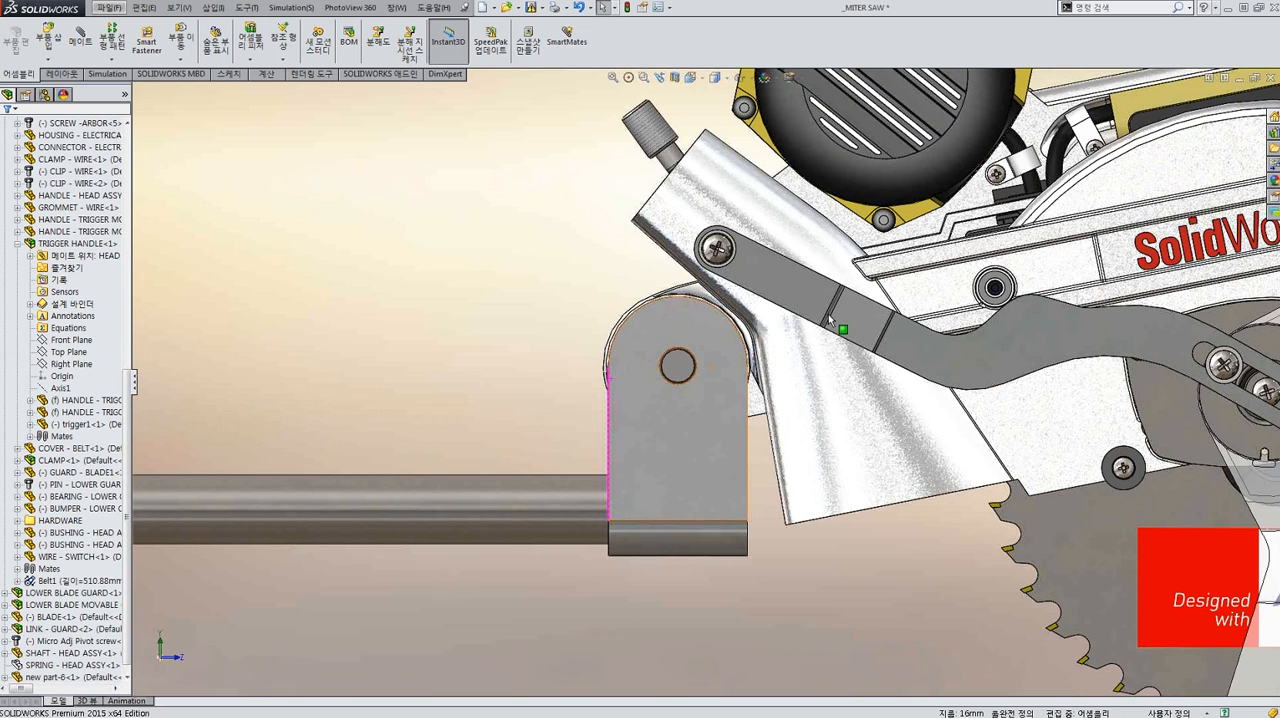
drag(829, 318, 828, 507)
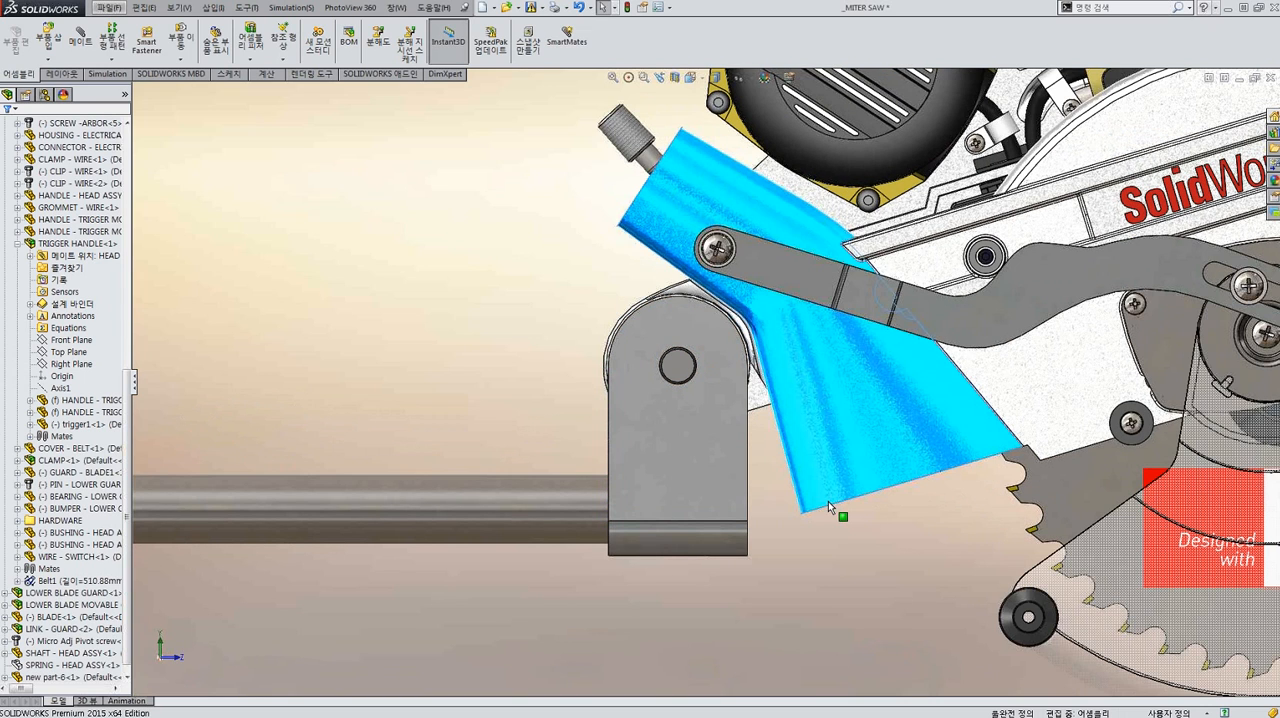
drag(628, 356, 643, 355)
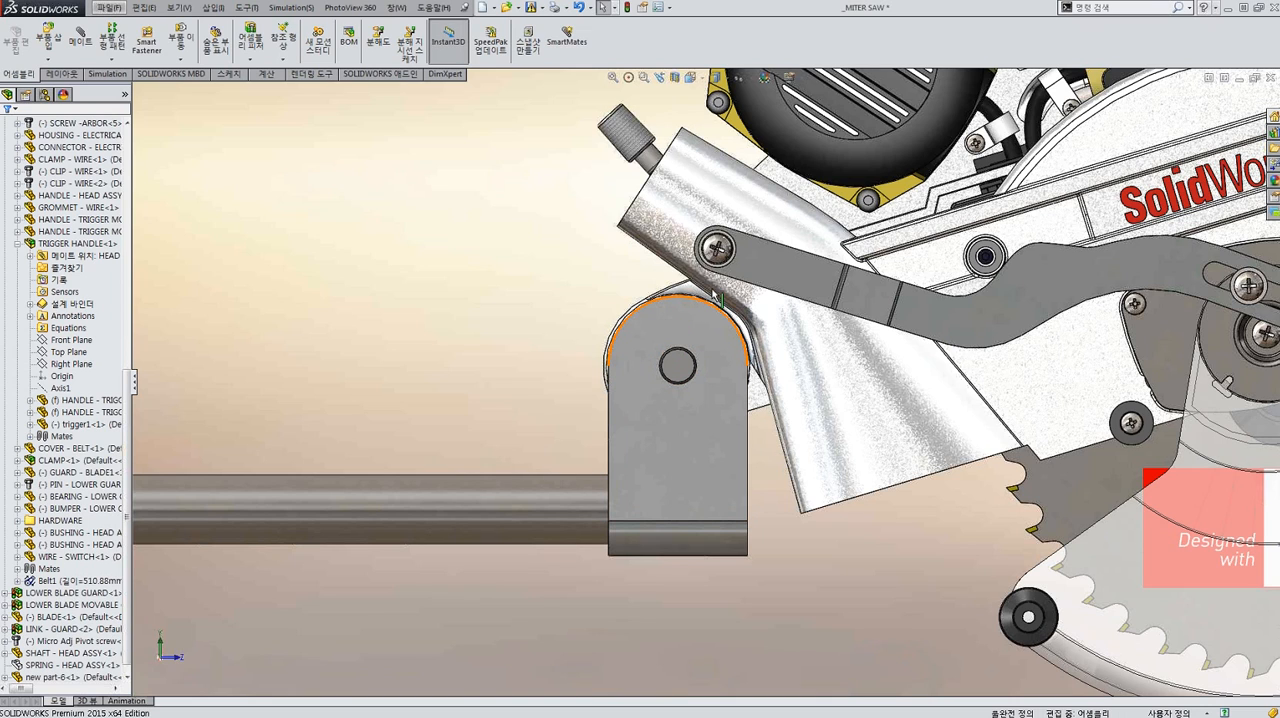
Edit the bracket in the context of the assembly and start a line sketch on the lug's outer side face.
scroll(732, 256, down, 3)
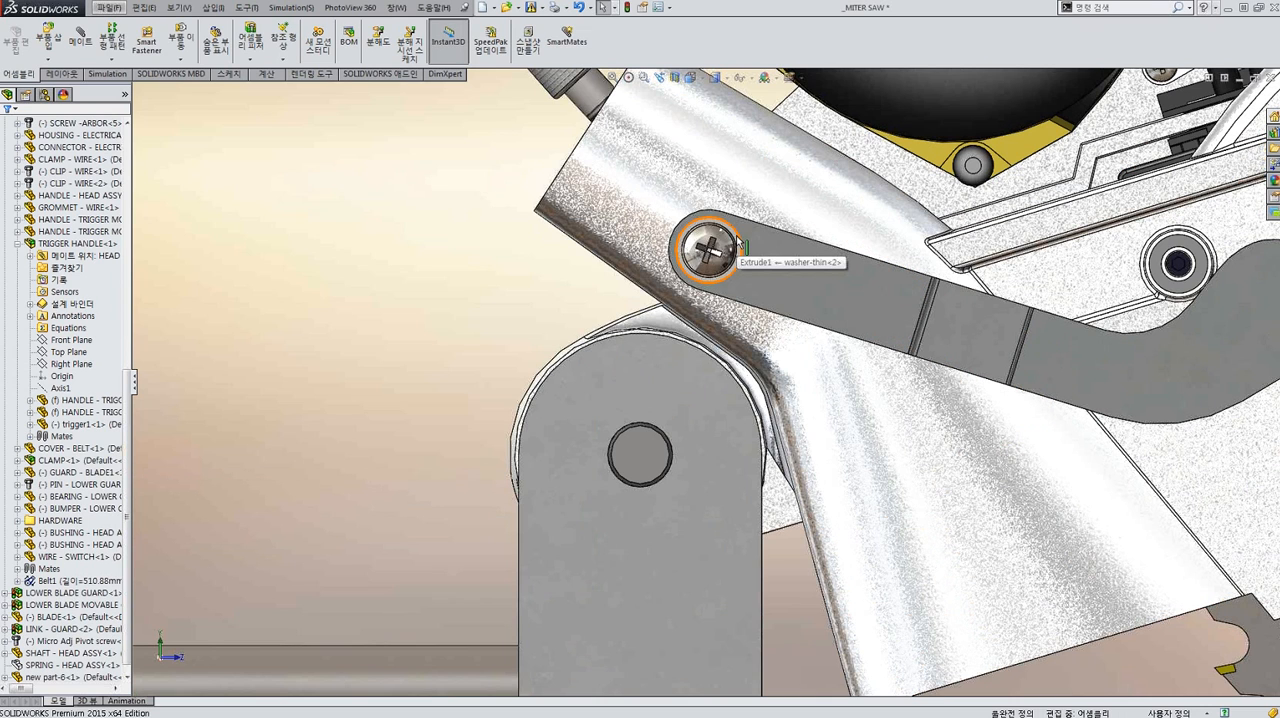
click(647, 385)
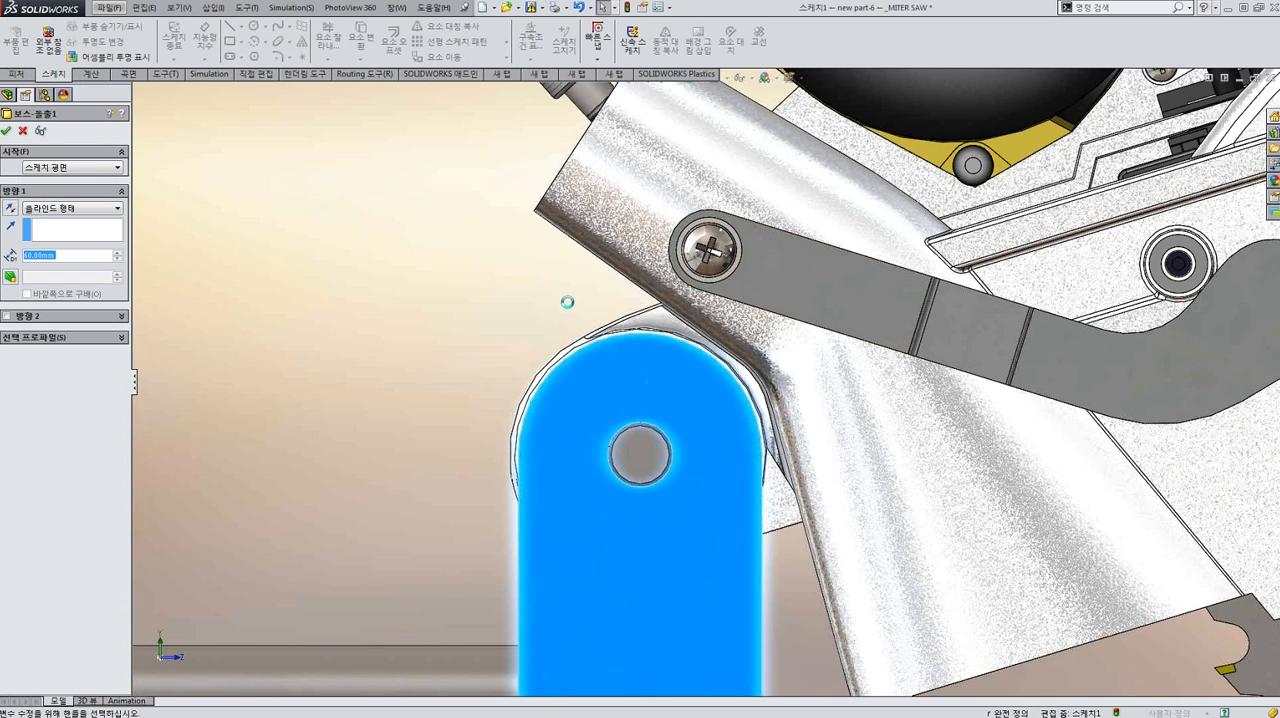
key(Escape)
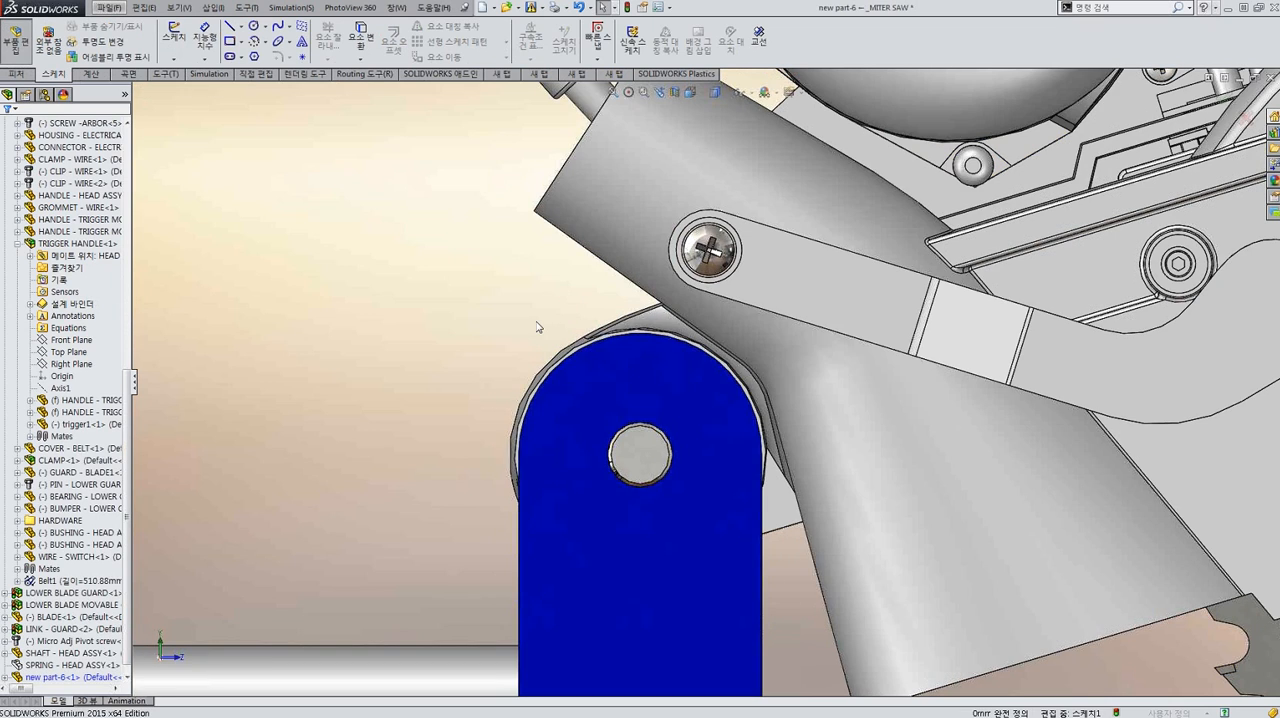
scroll(530, 306, up, 4)
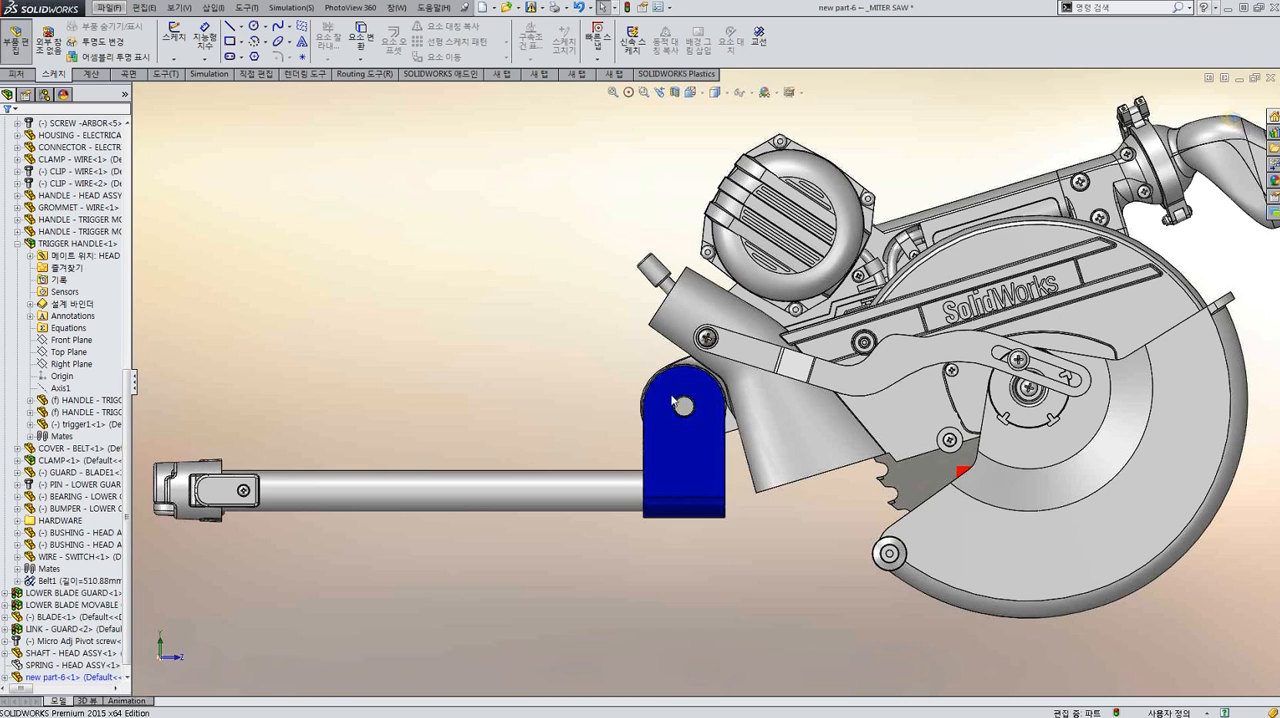
scroll(674, 402, down, 2)
scroll(728, 408, down, 2)
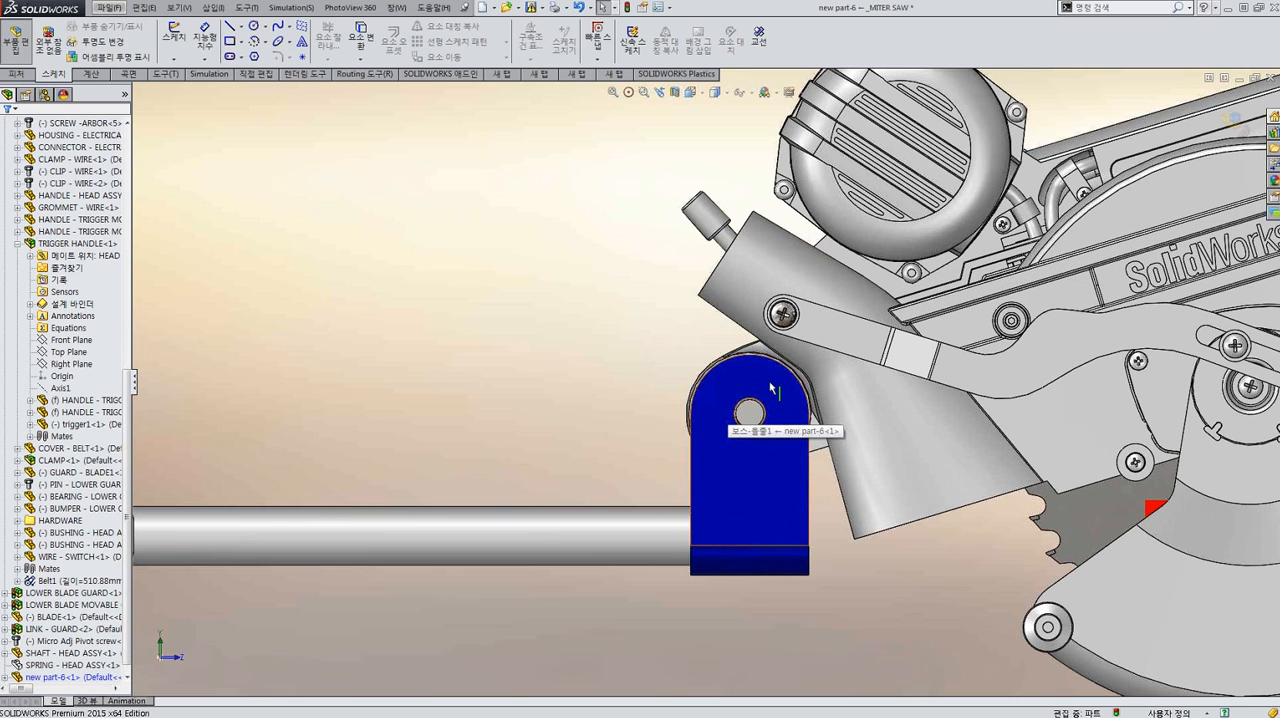
scroll(771, 387, down, 2)
click(734, 377)
key(l)
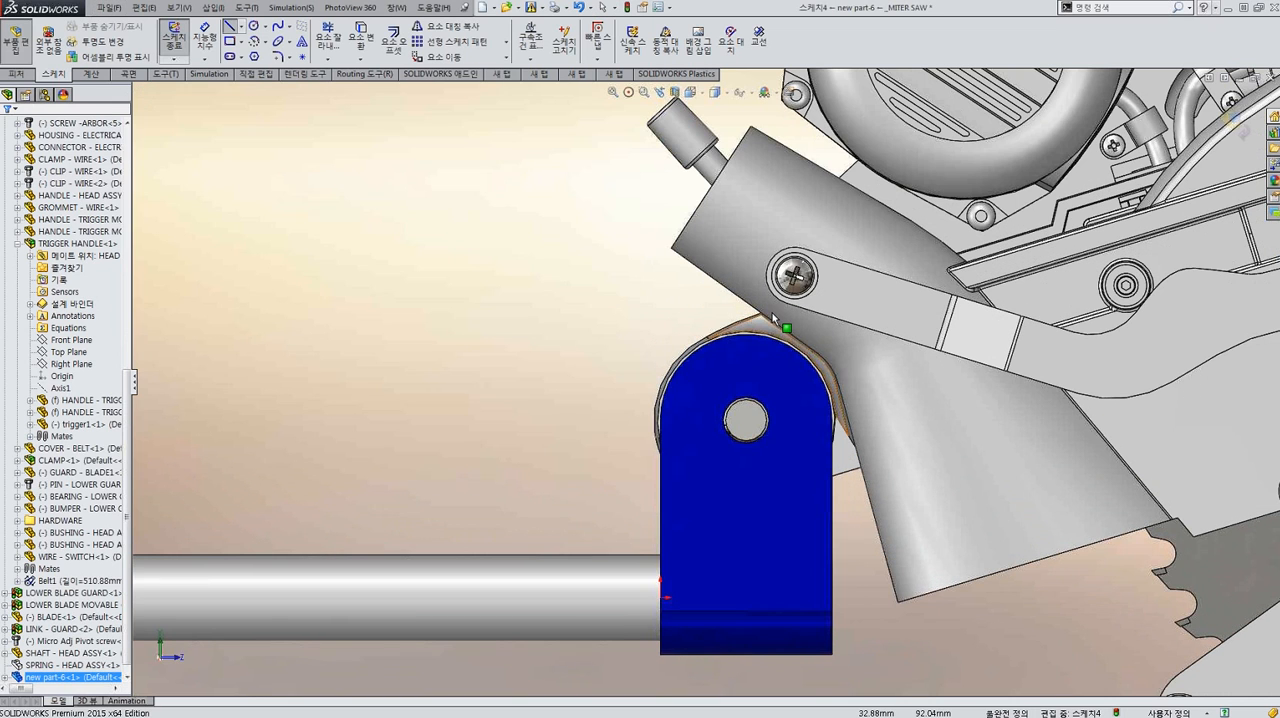
Convert the round washer edge at the guard link's pivot screw and draw two vertical lines from its sides down into the lug.
scroll(783, 319, down, 3)
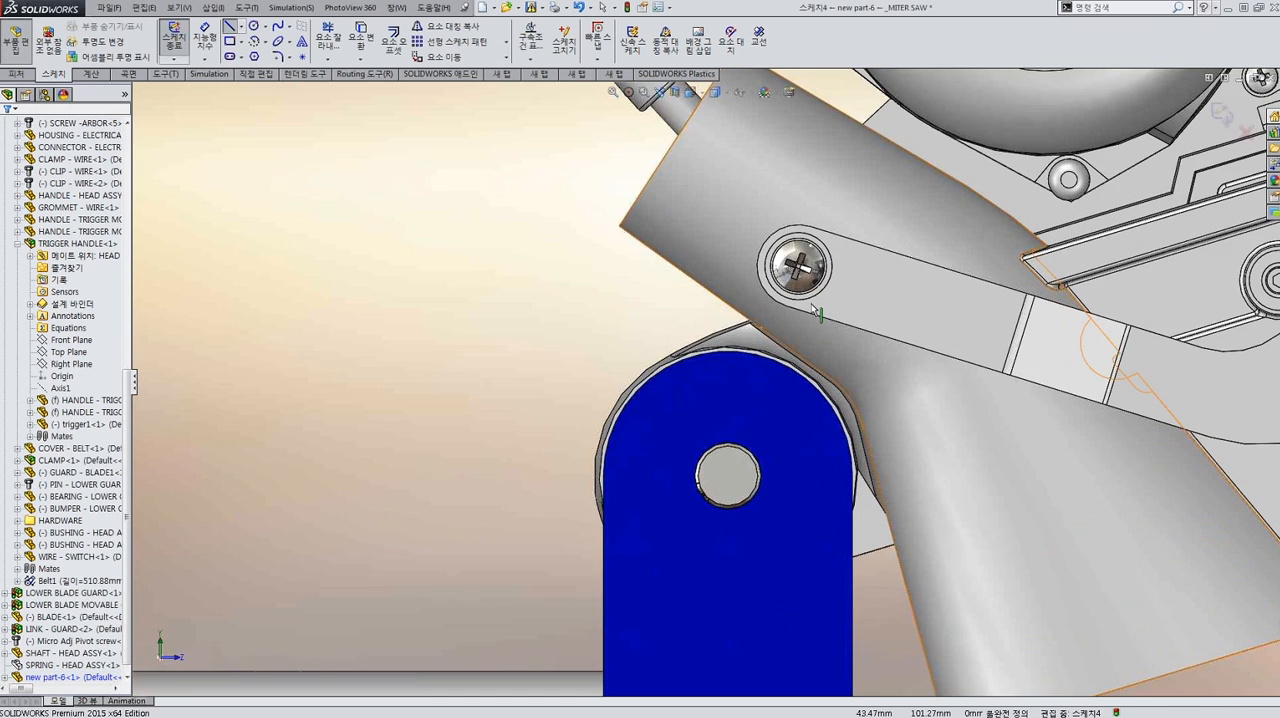
scroll(815, 310, down, 2)
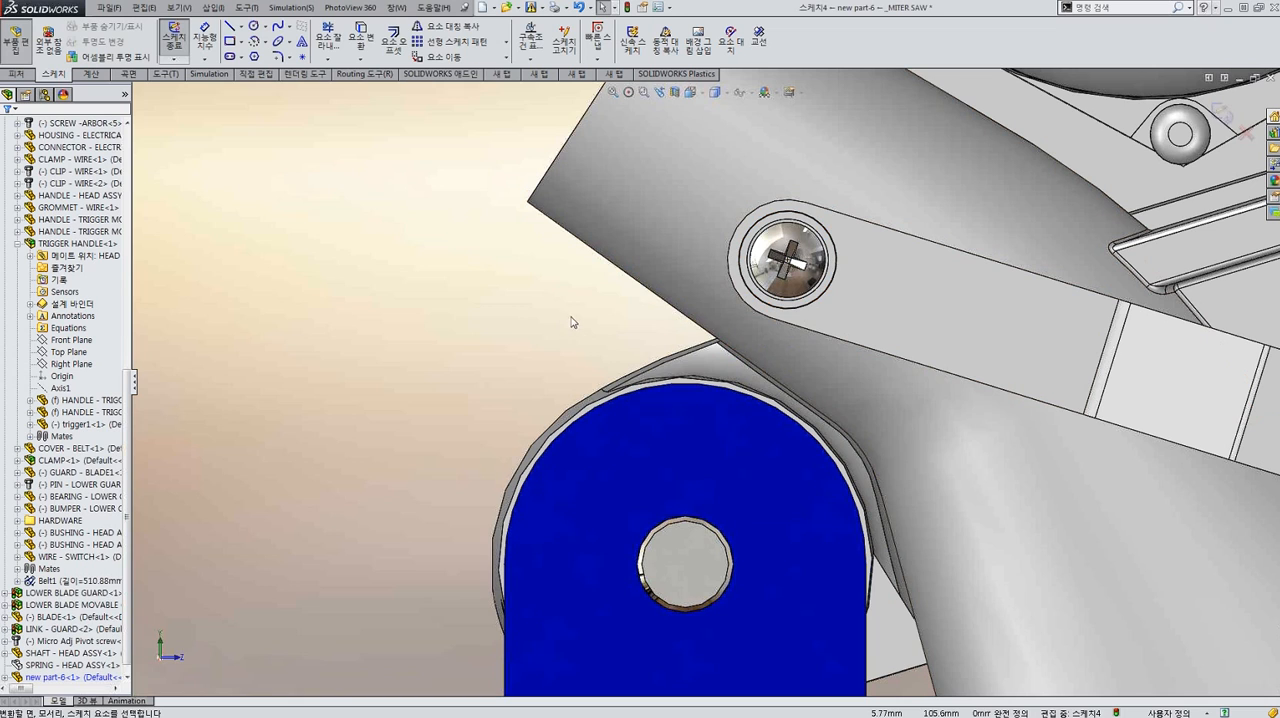
scroll(720, 335, up, 1)
scroll(725, 334, down, 2)
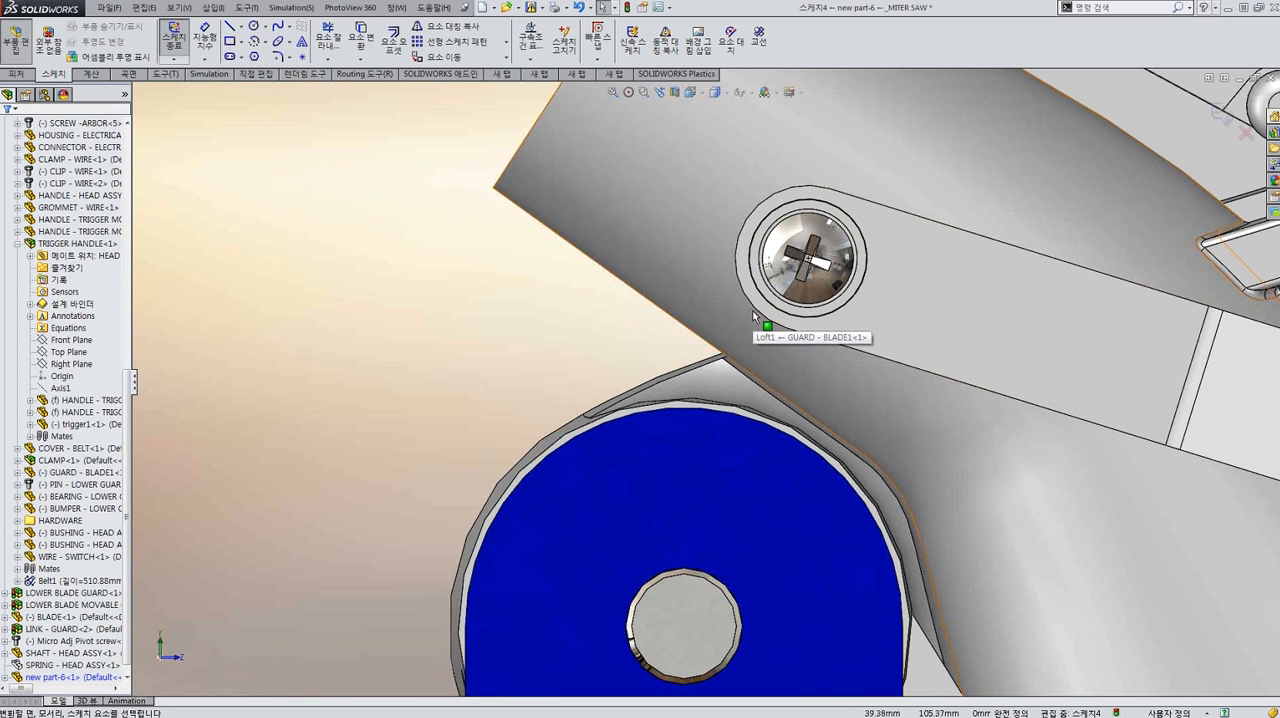
key(l)
click(750, 258)
click(750, 258)
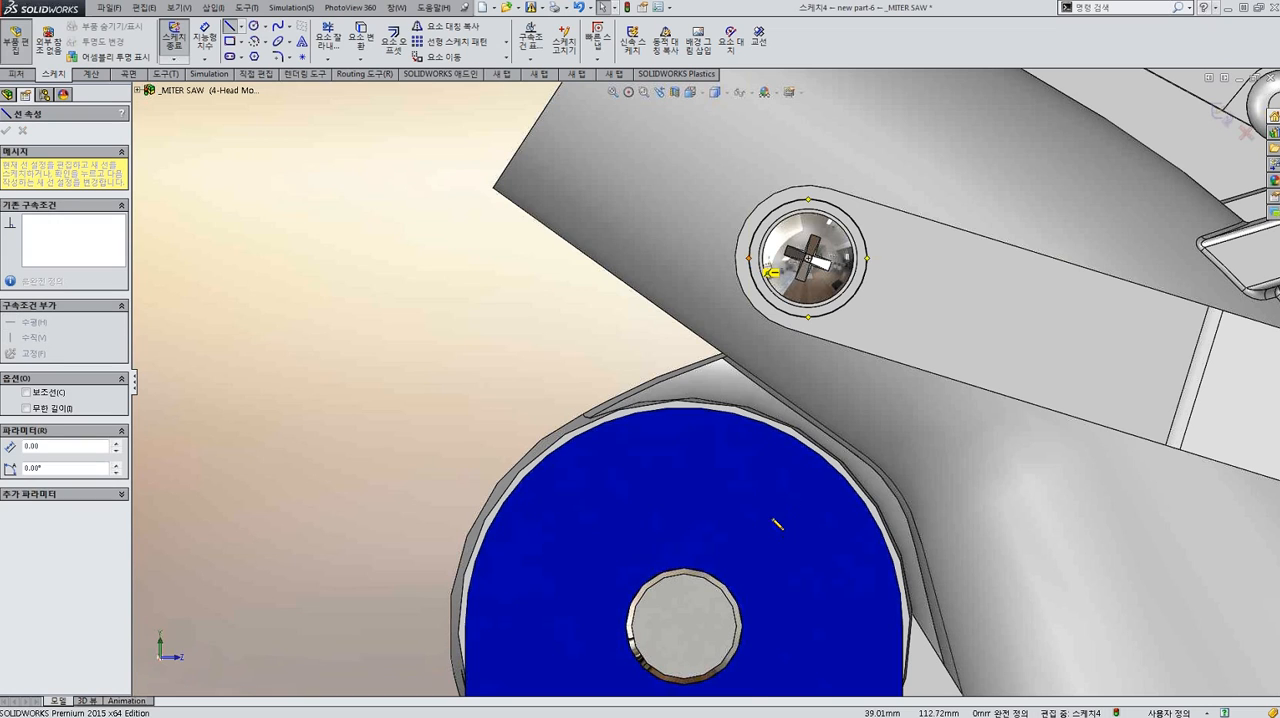
double_click(749, 529)
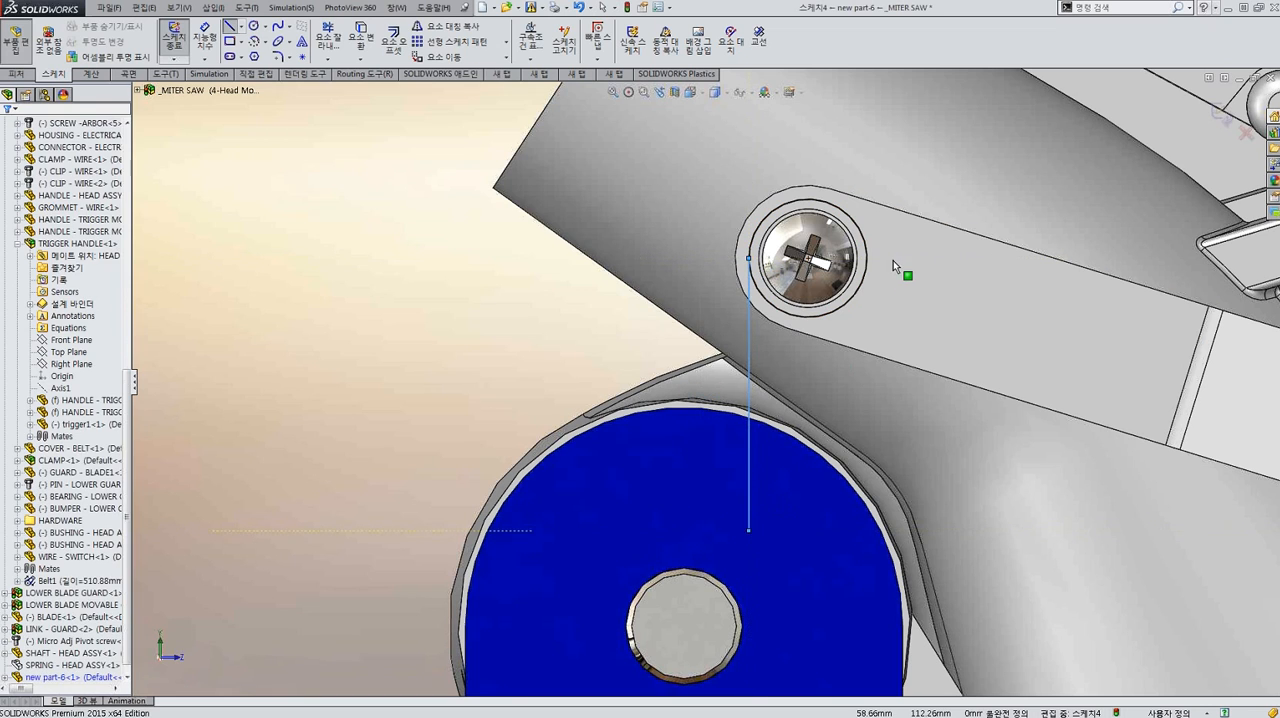
click(867, 259)
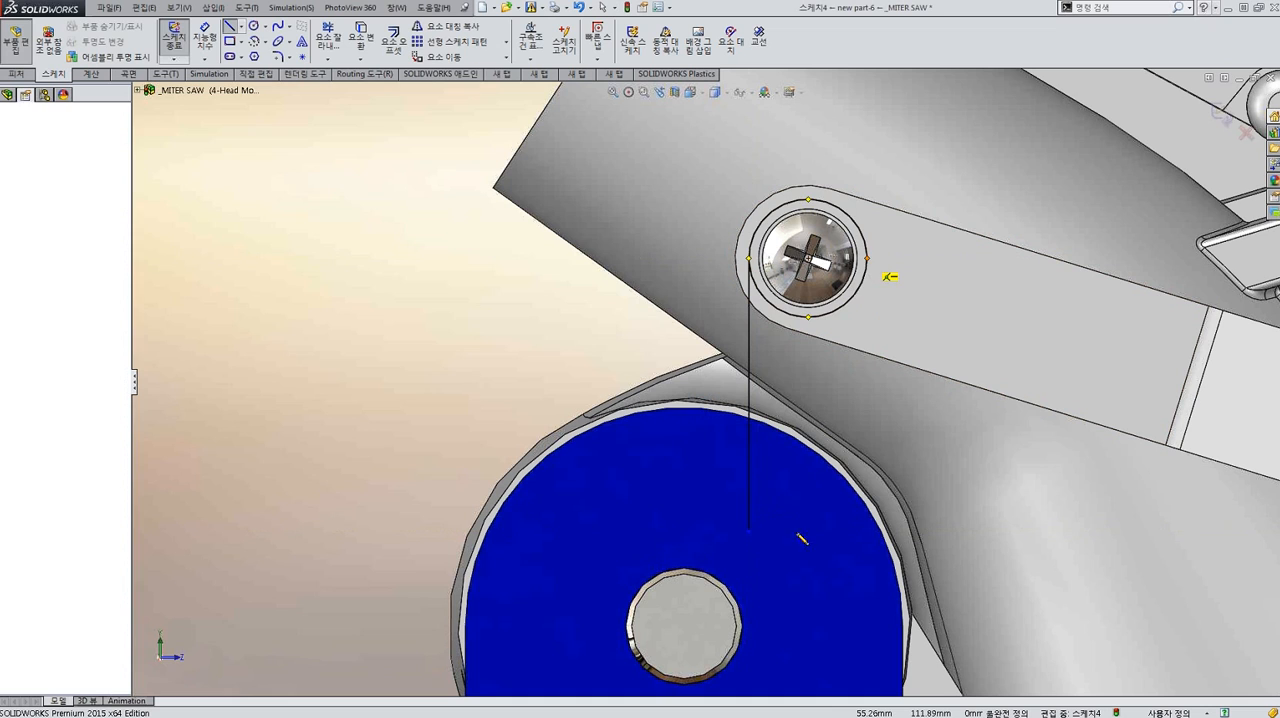
double_click(867, 577)
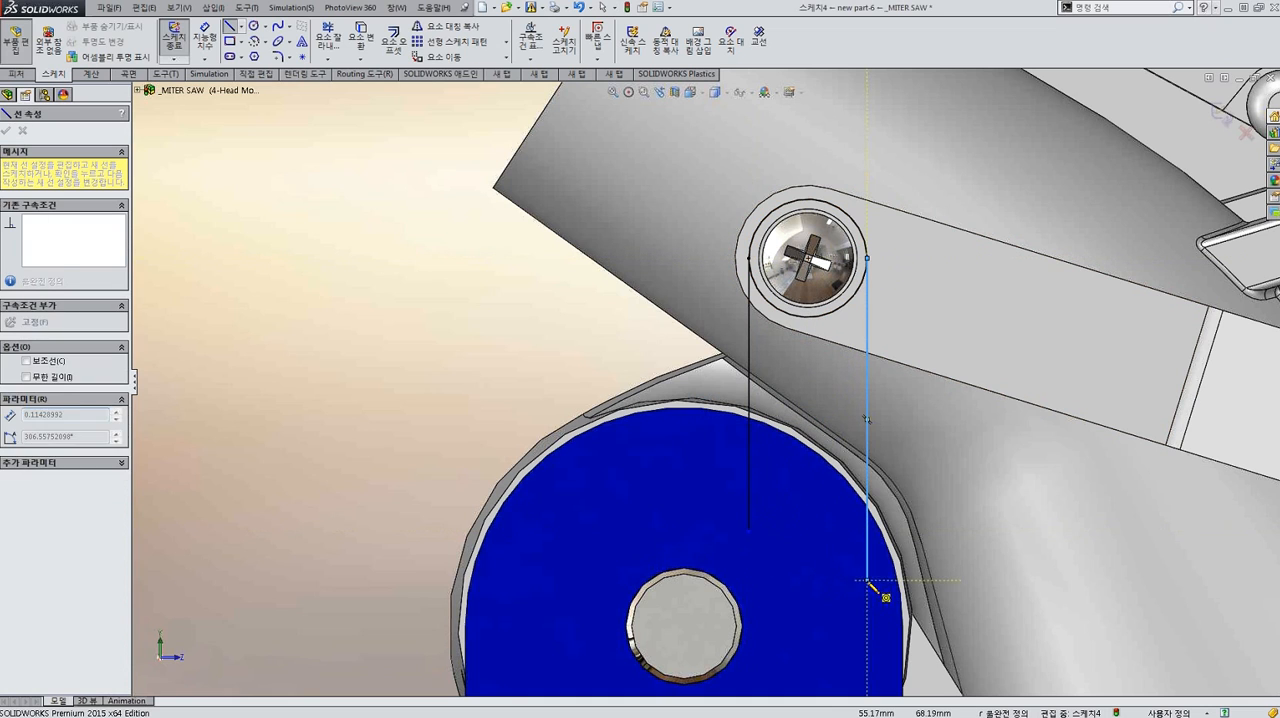
key(Escape)
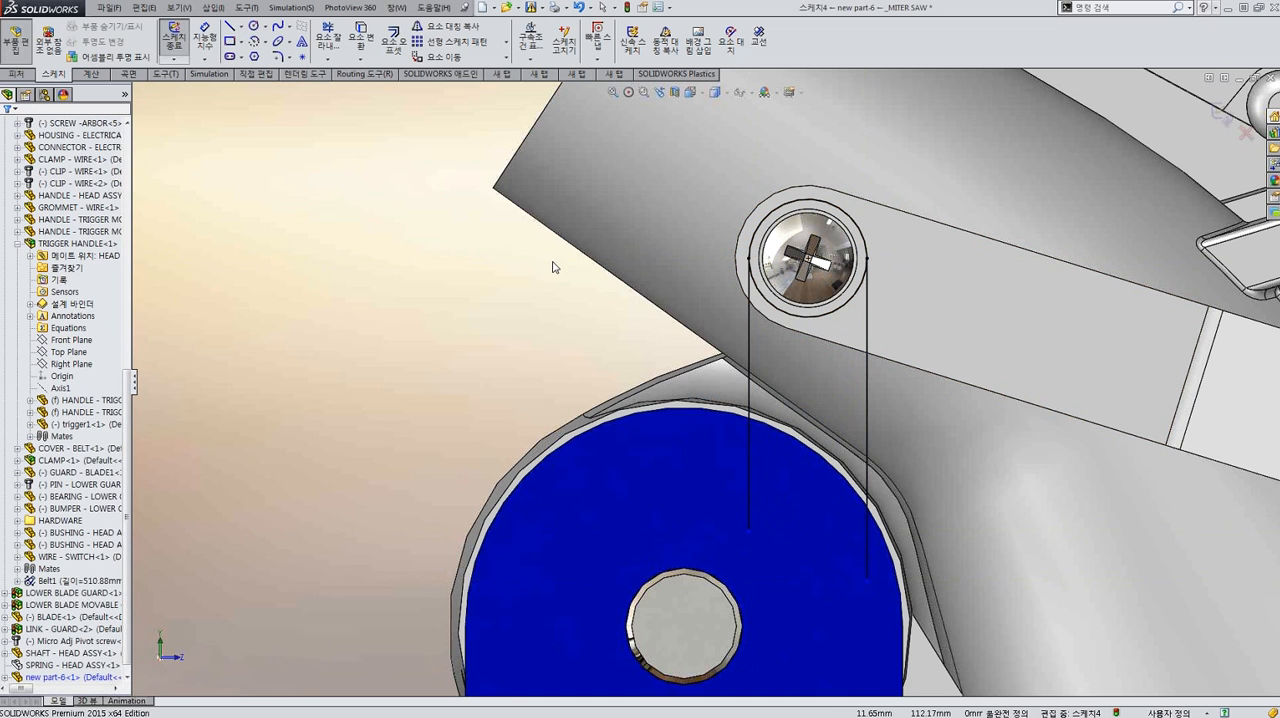
Examine from several angles how the sketch lines up with the pivot screw, washer and guard link.
scroll(700, 388, up, 5)
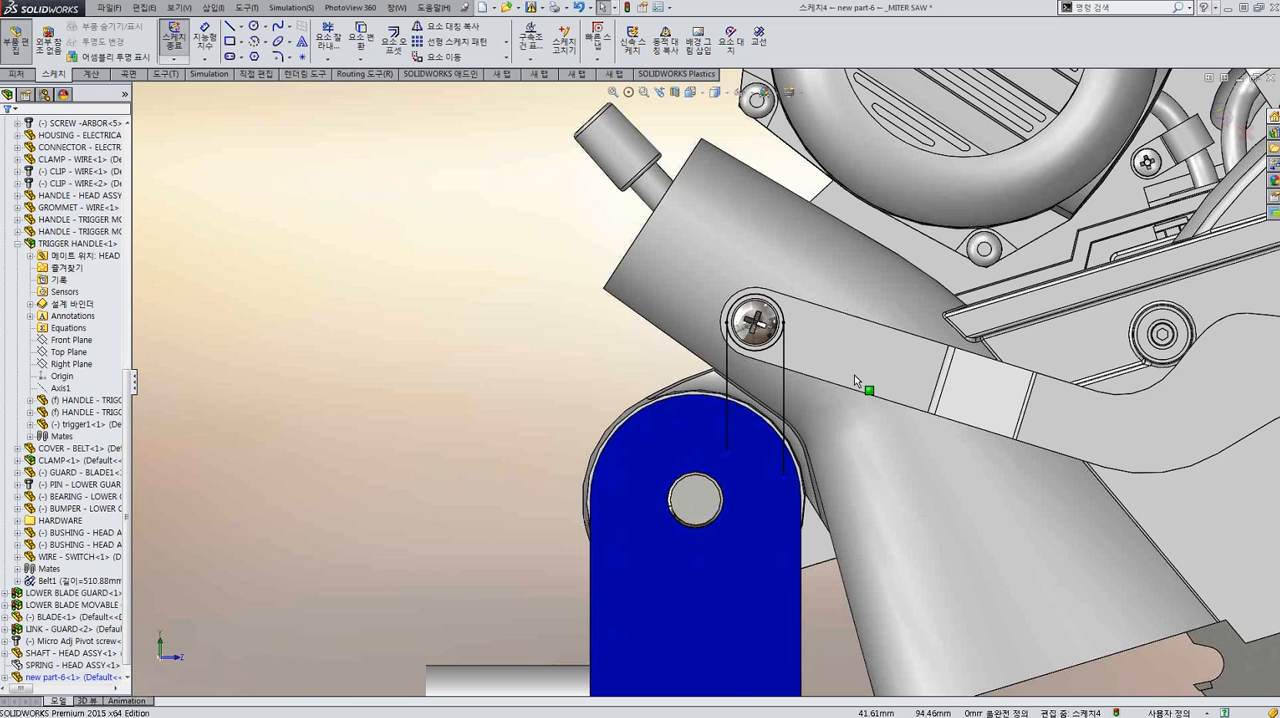
middle_drag(854, 375, 817, 277)
scroll(817, 277, down, 5)
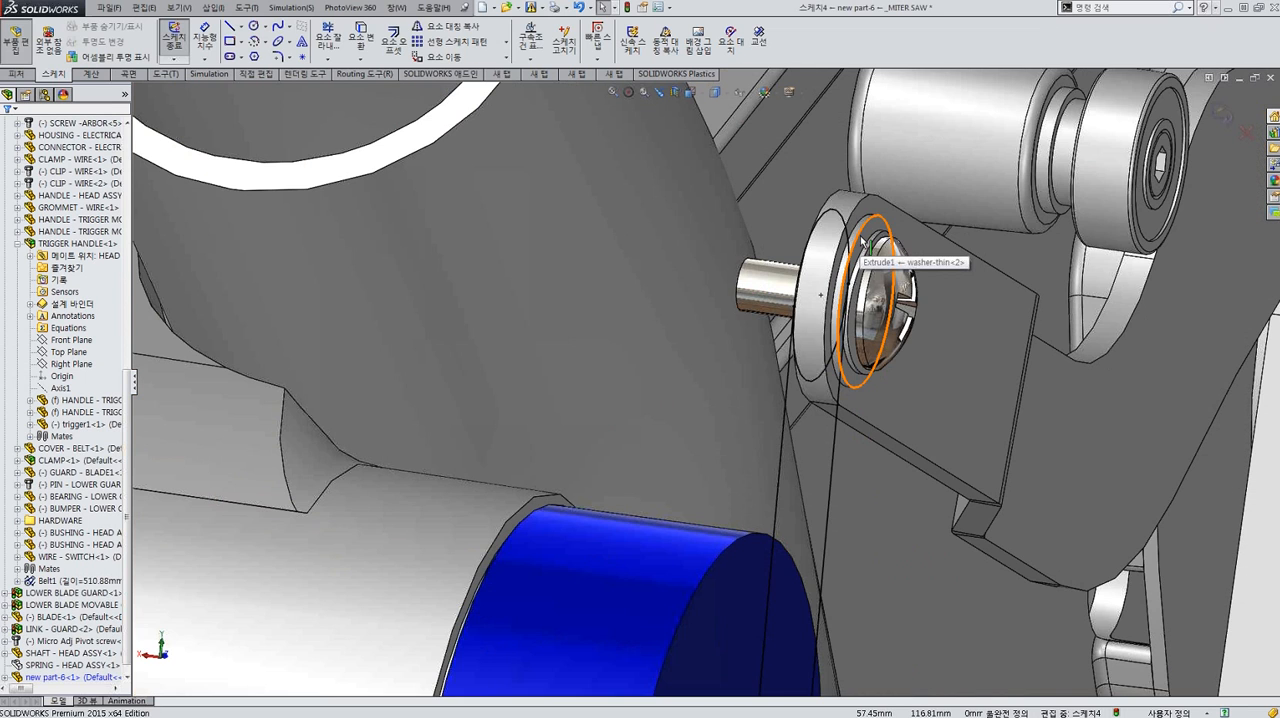
scroll(860, 240, down, 1)
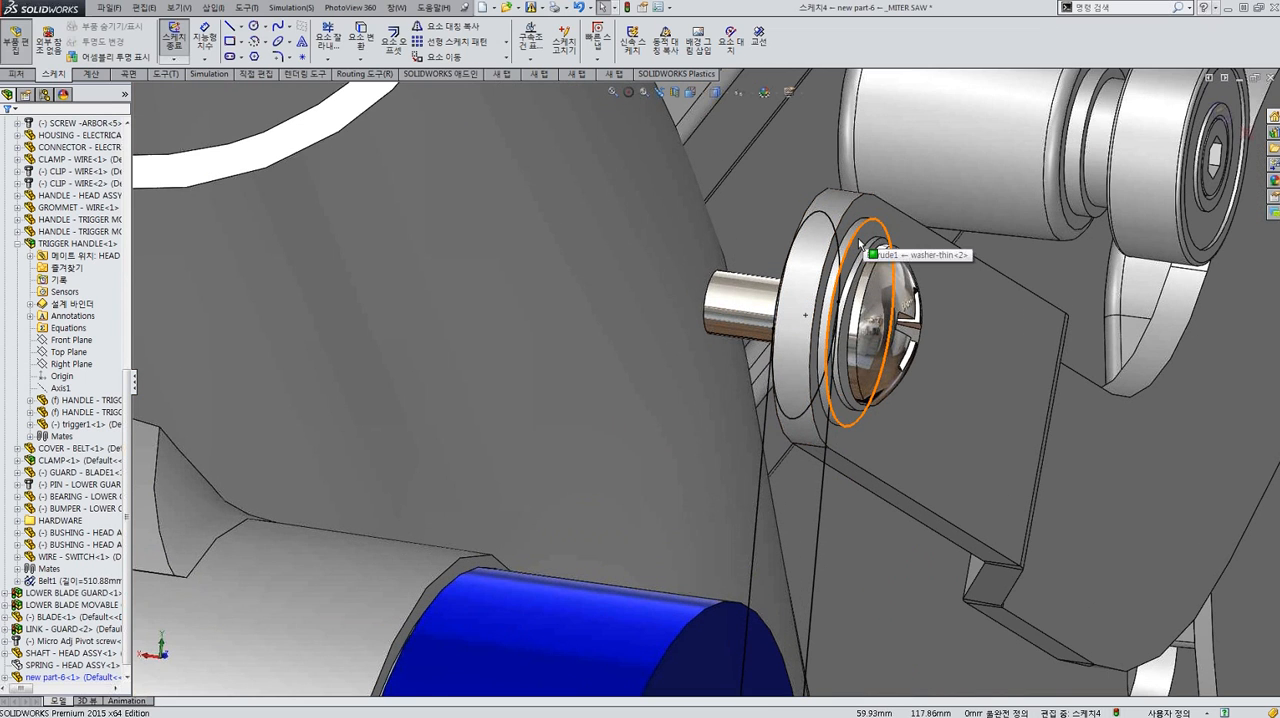
middle_drag(835, 293, 637, 278)
scroll(577, 364, up, 4)
scroll(632, 284, down, 2)
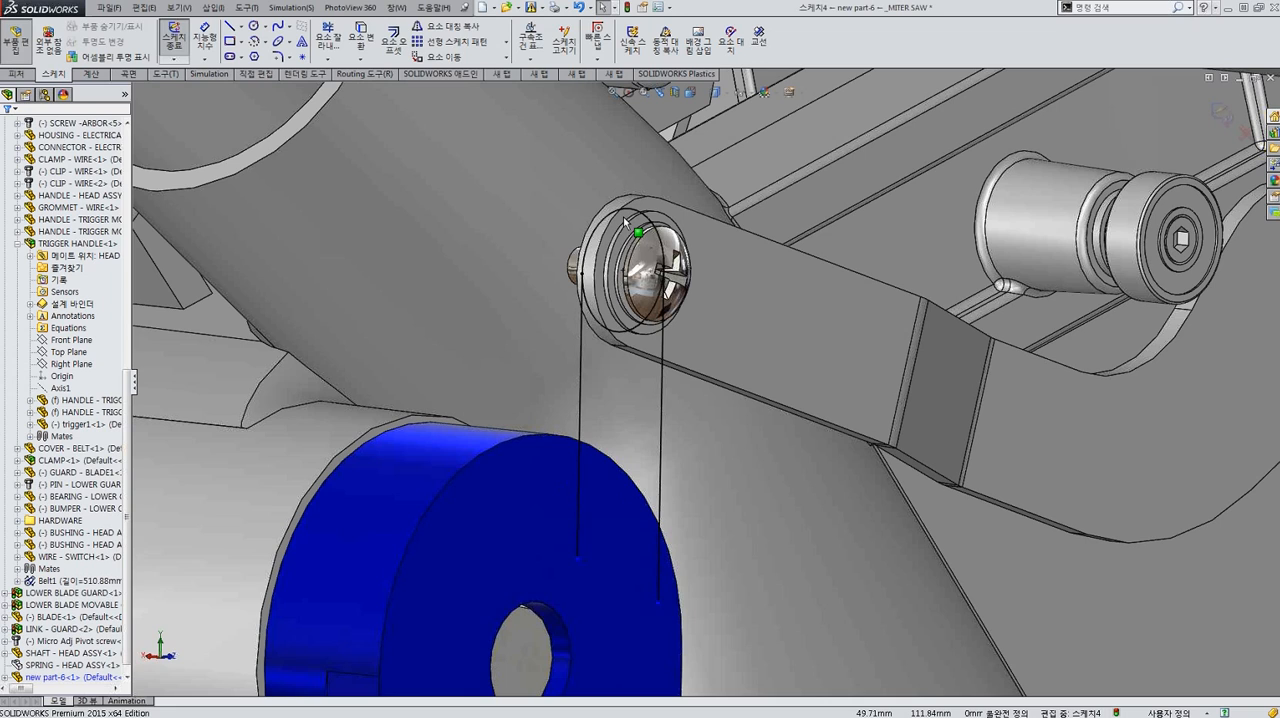
scroll(623, 216, down, 1)
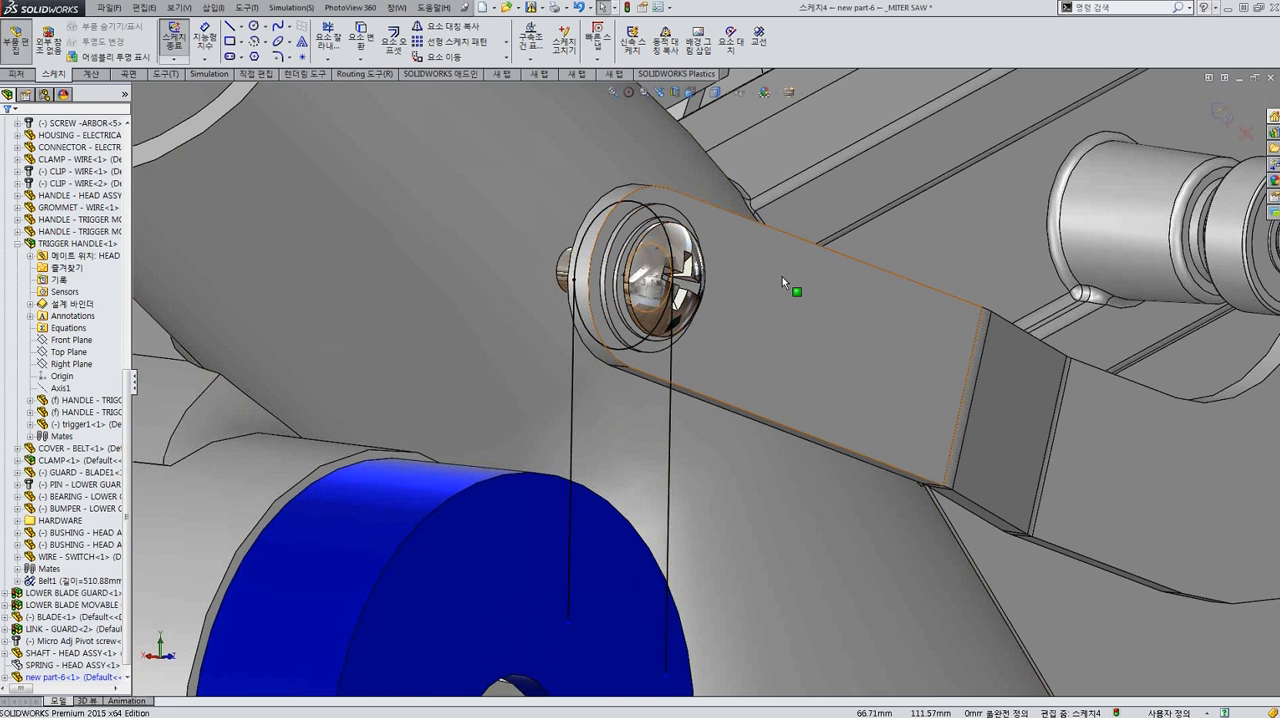
scroll(789, 278, up, 1)
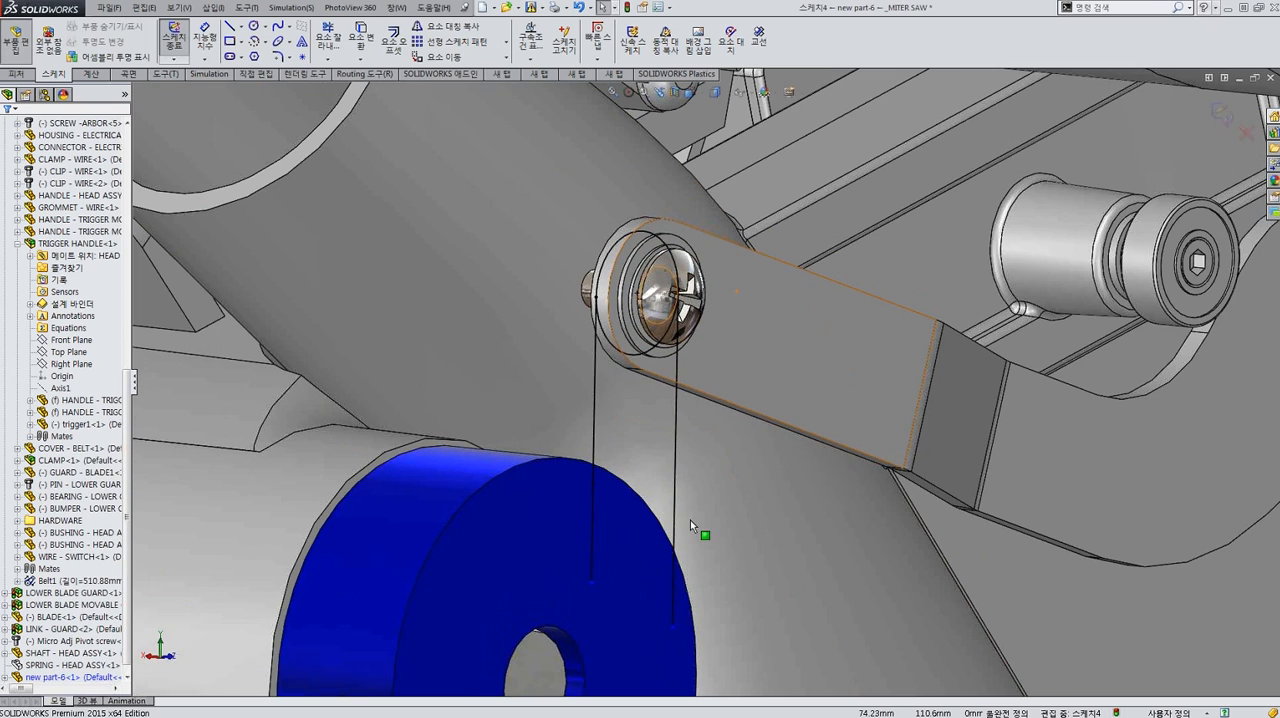
scroll(702, 485, up, 1)
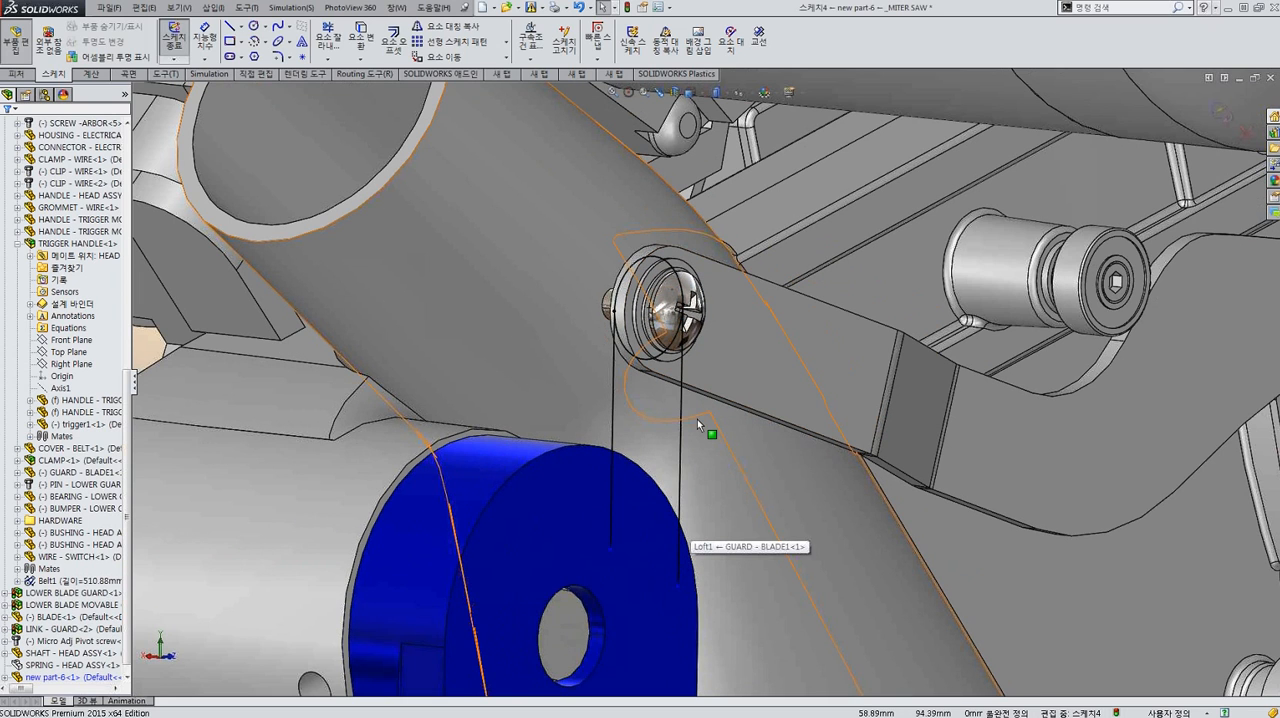
Extrude the round-ended sketch profile 10 mm blind, reversed toward the lug, as a tab meeting the guard link's pivot.
middle_drag(697, 419, 679, 318)
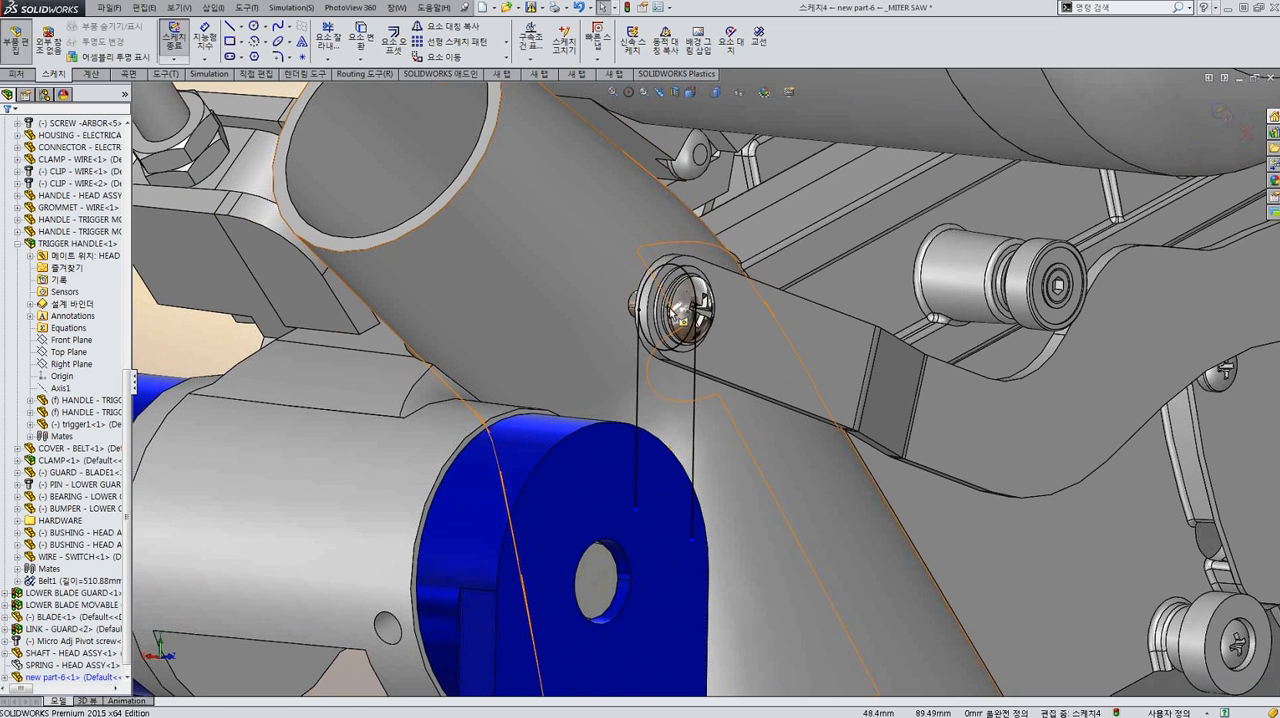
scroll(672, 312, down, 2)
key(e)
click(688, 438)
scroll(688, 438, up, 3)
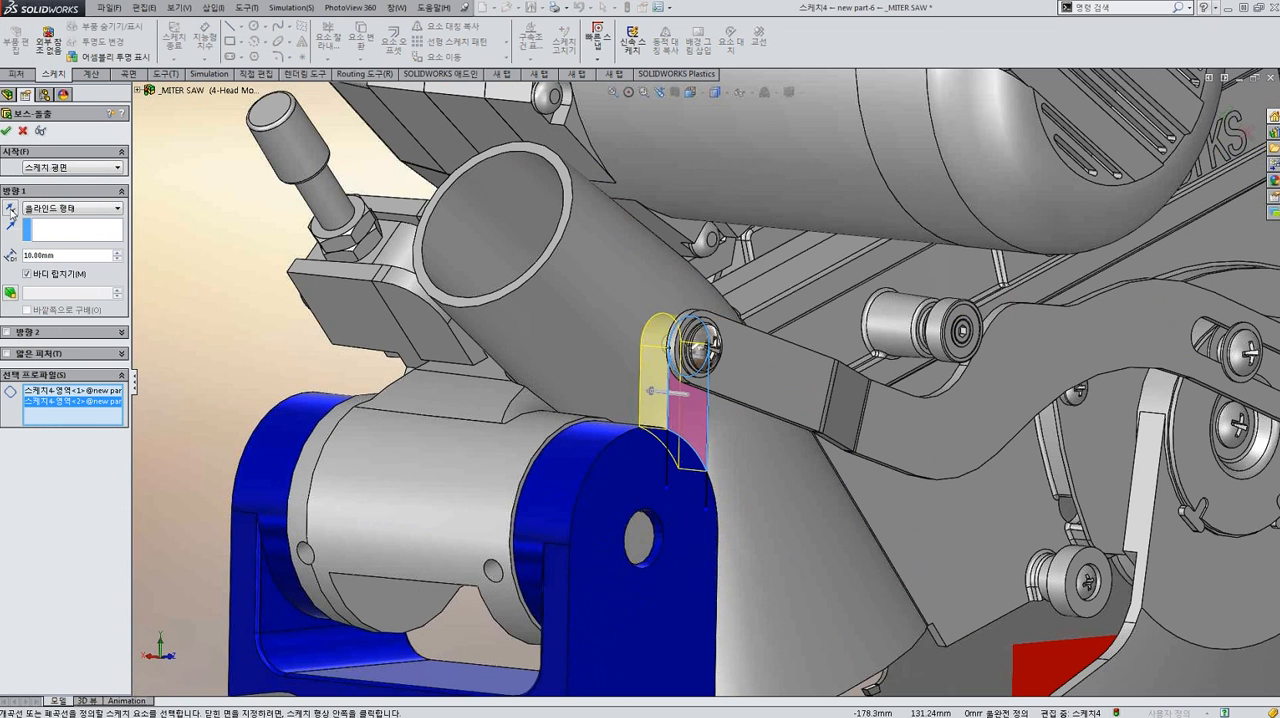
click(7, 131)
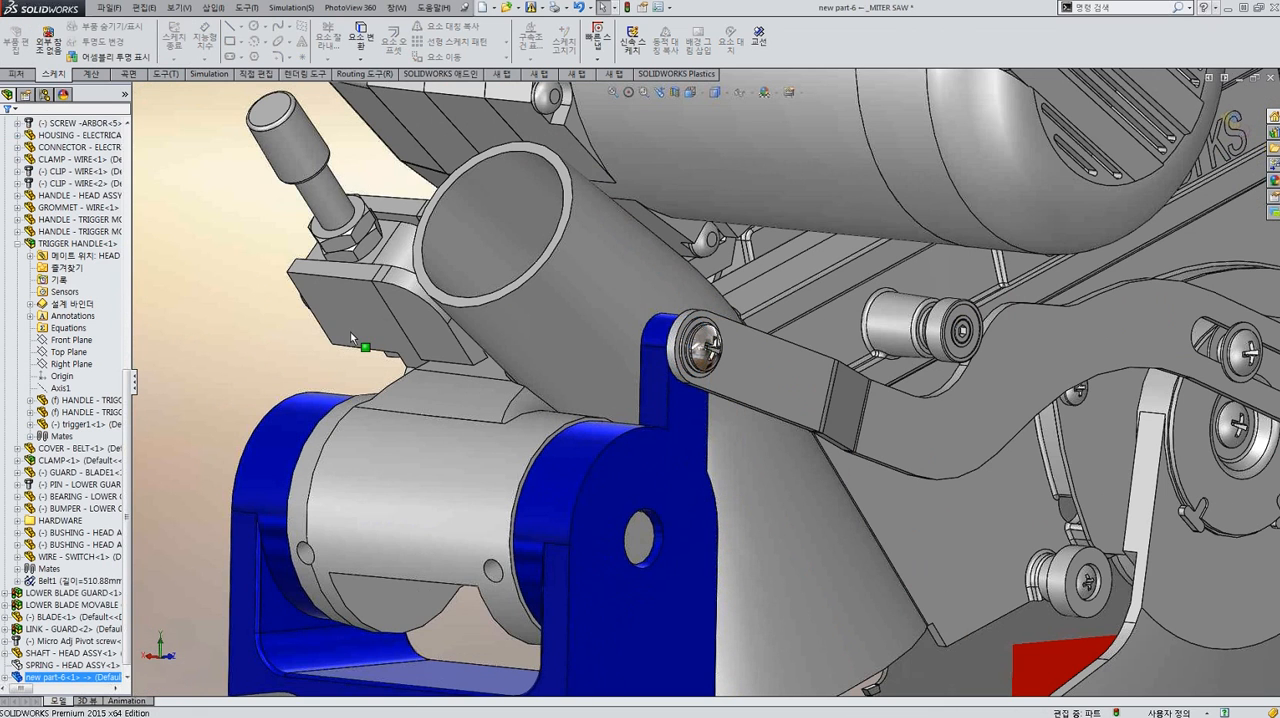
Finish editing the bracket in context and return to the full assembly.
scroll(649, 392, up, 2)
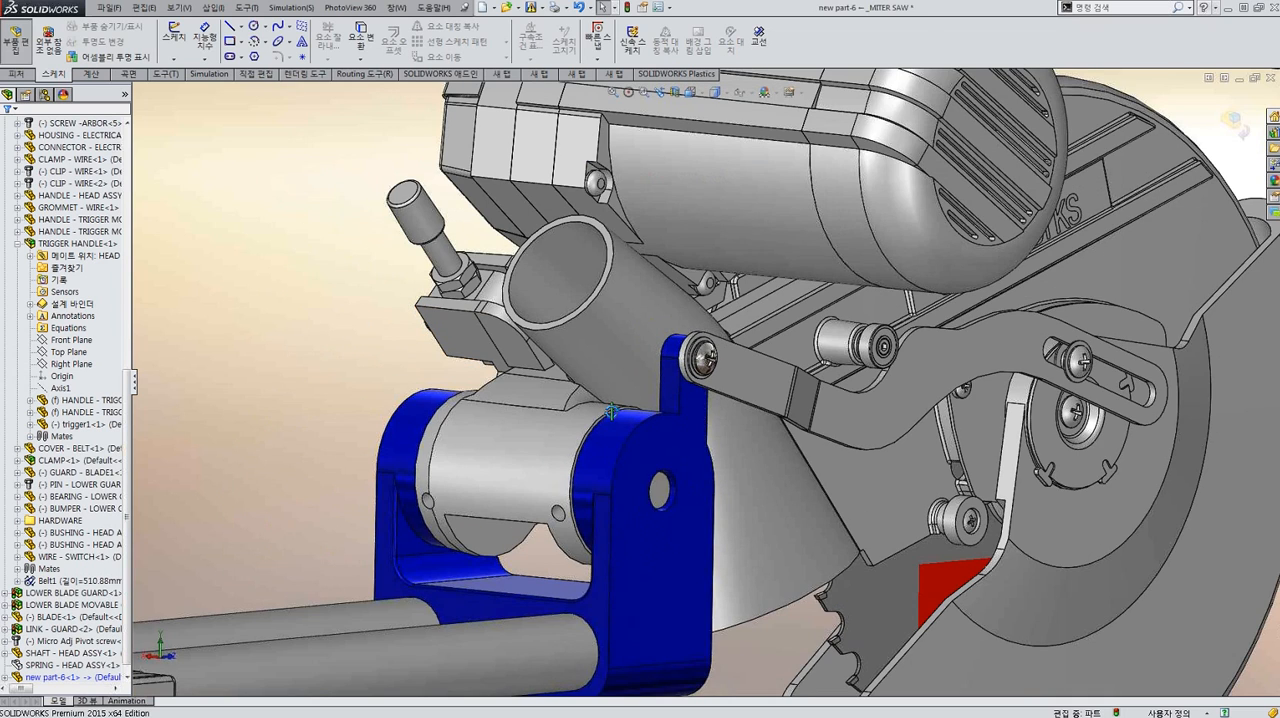
scroll(611, 410, up, 3)
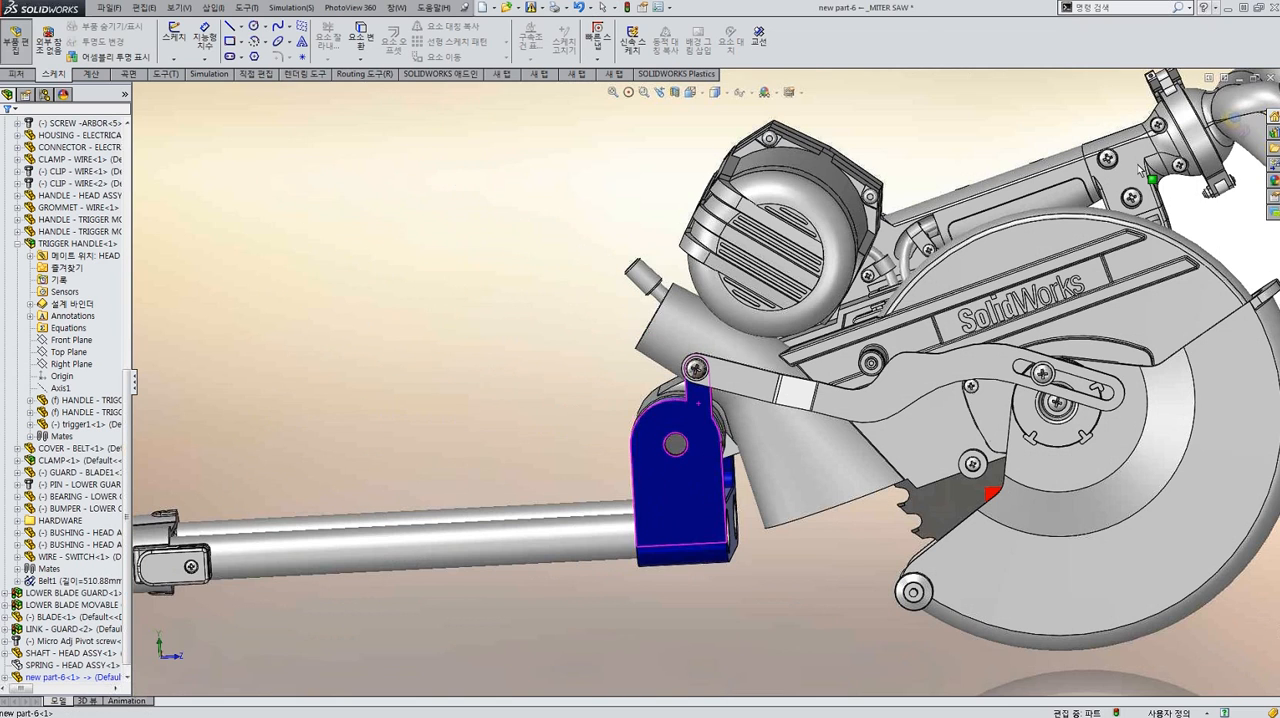
click(1232, 120)
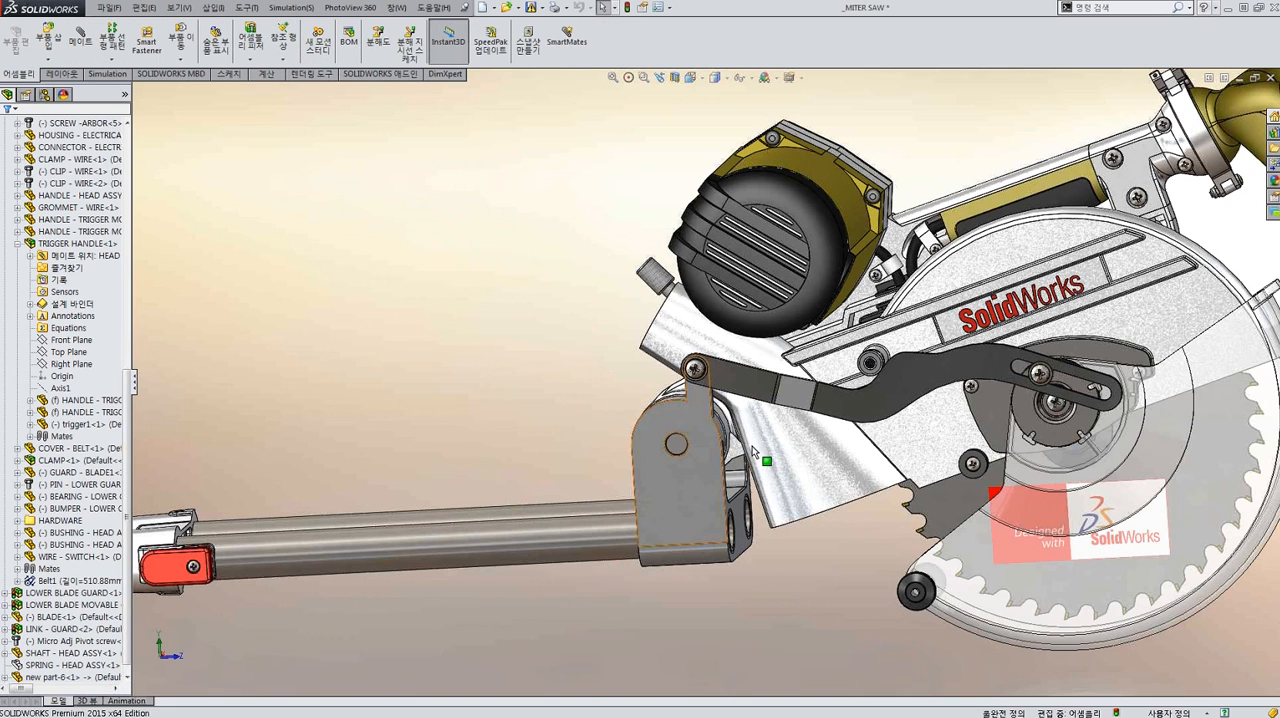
Isolate the bracket together with the micro-adjust pivot screw at the guard link's end.
scroll(753, 452, down, 2)
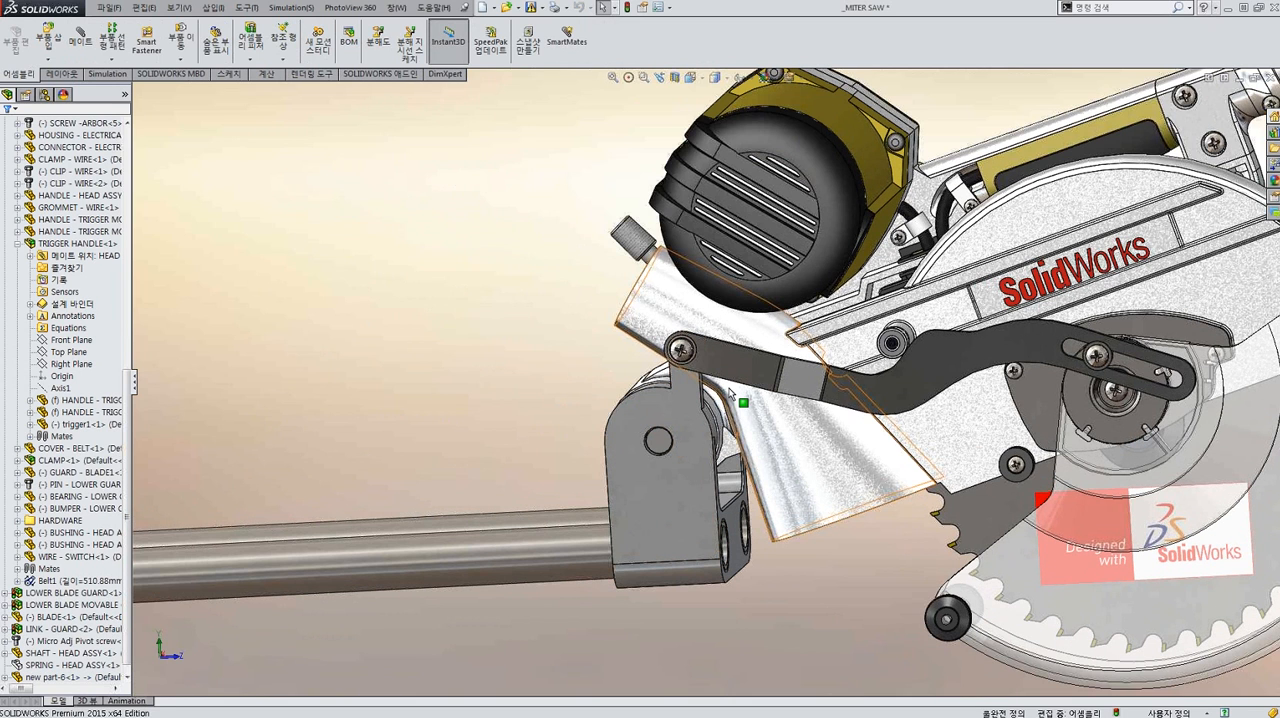
scroll(729, 393, down, 1)
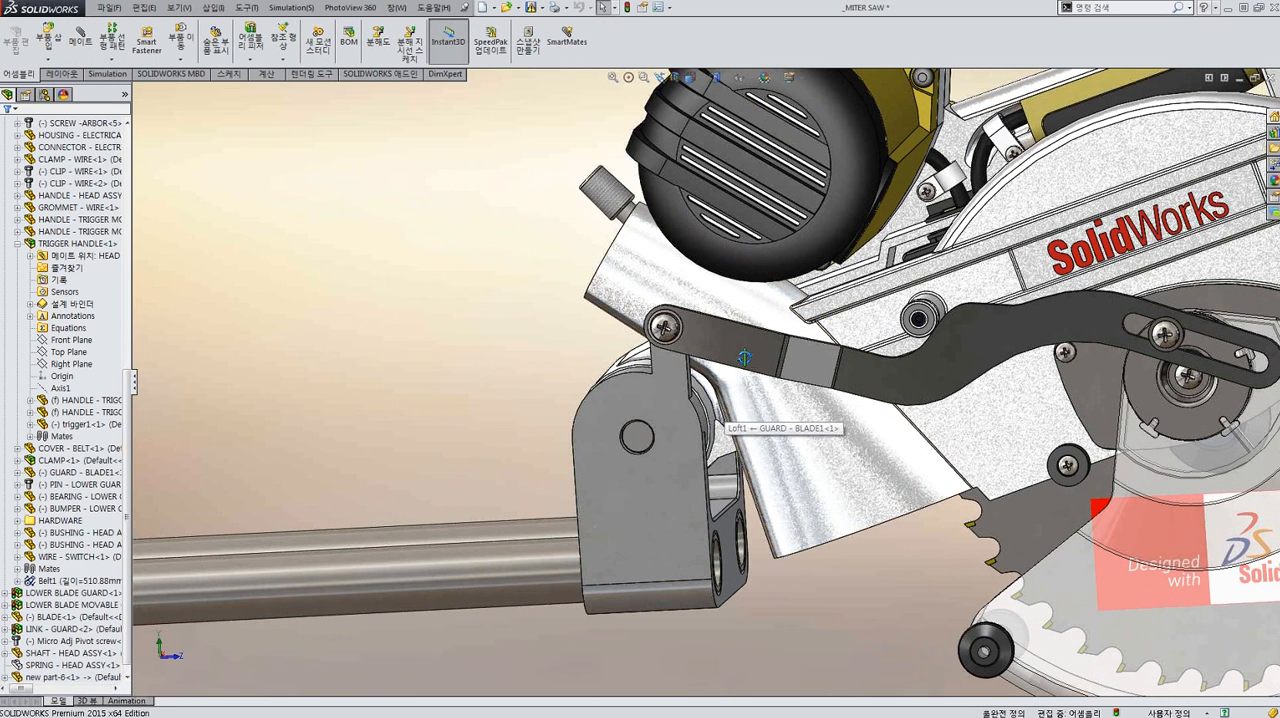
middle_drag(744, 357, 675, 345)
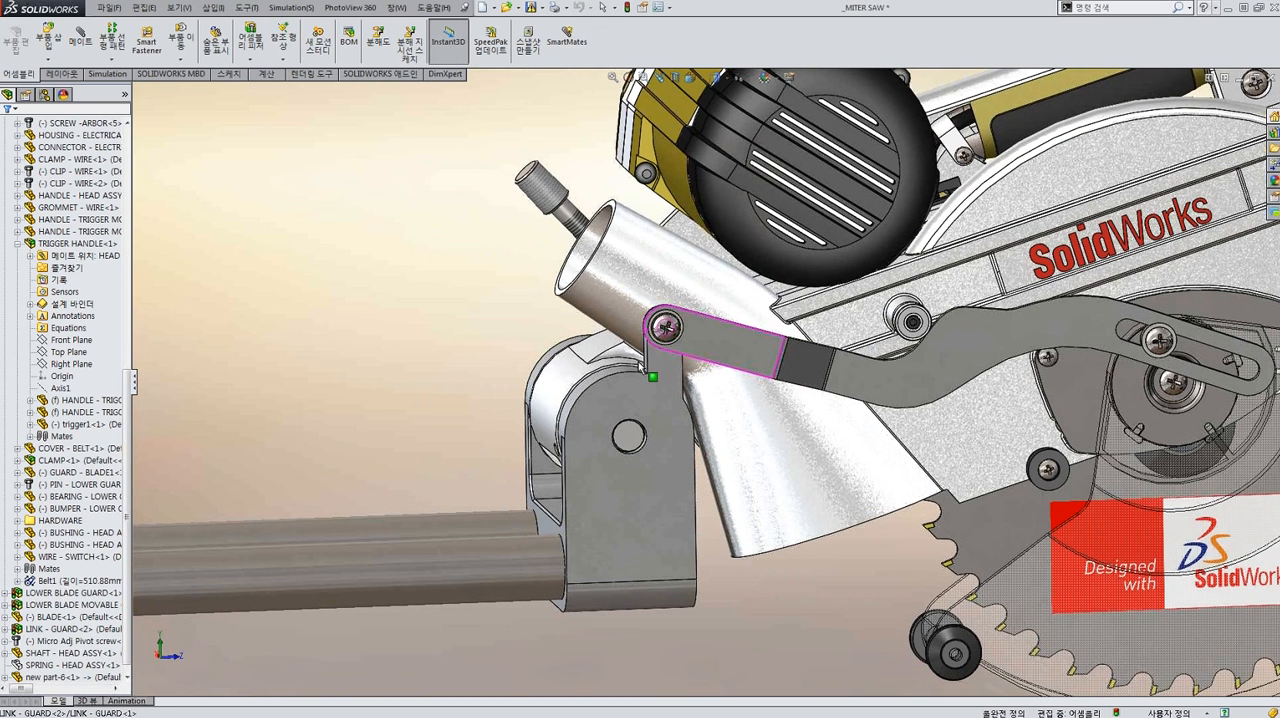
scroll(640, 366, down, 1)
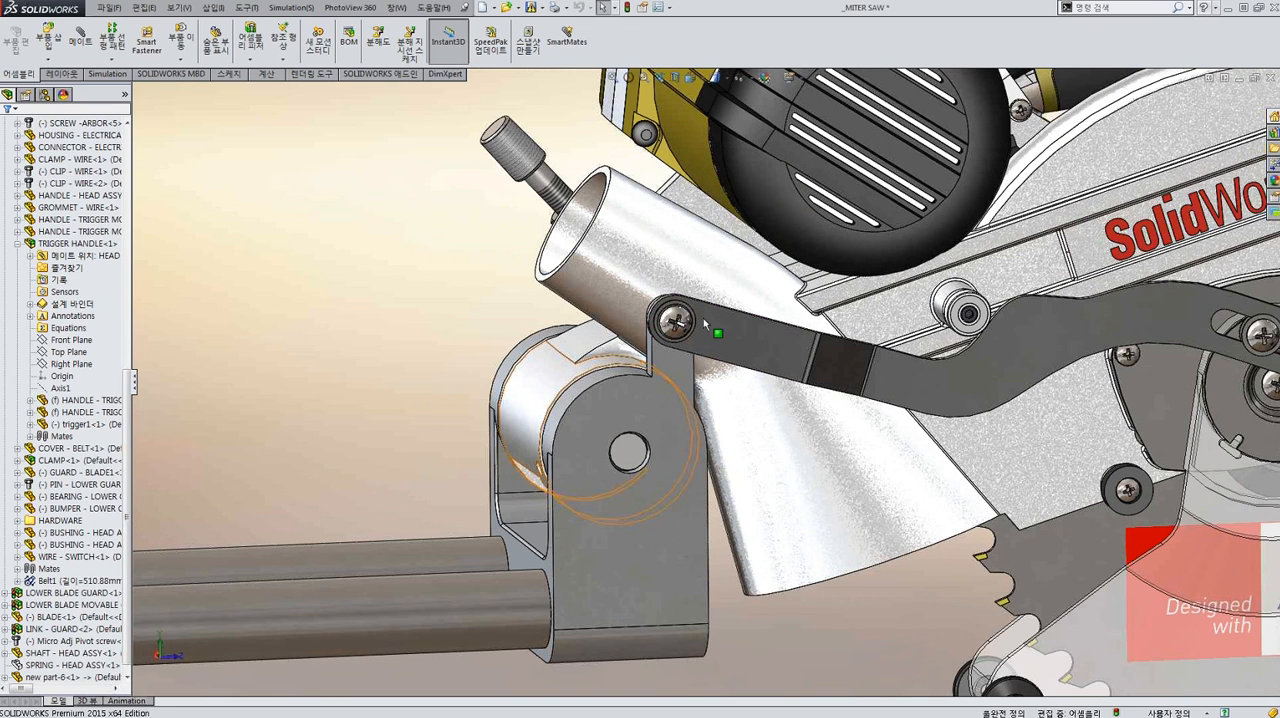
scroll(703, 393, down, 2)
click(703, 393)
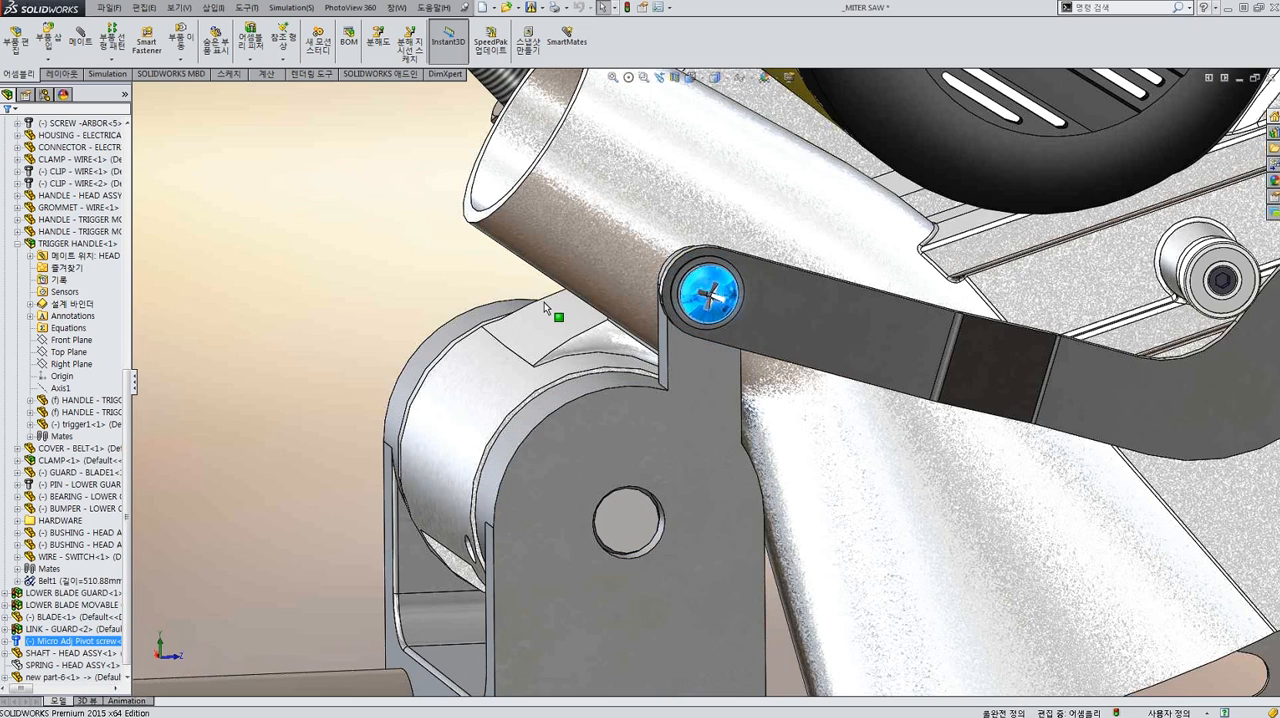
click(523, 268)
scroll(690, 370, up, 7)
Open the new tab's boss extrude for editing in the isolated view and apply its definition.
middle_drag(660, 395, 732, 417)
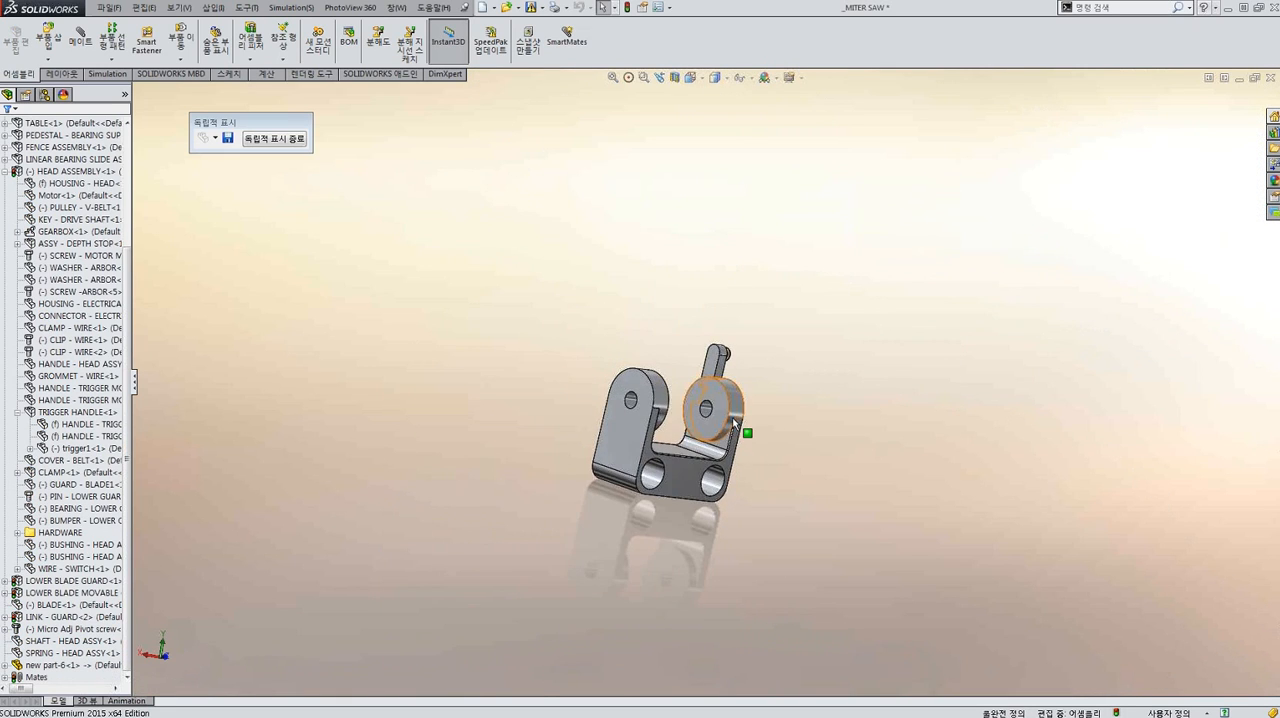
scroll(735, 419, down, 5)
middle_drag(504, 223, 629, 239)
click(611, 242)
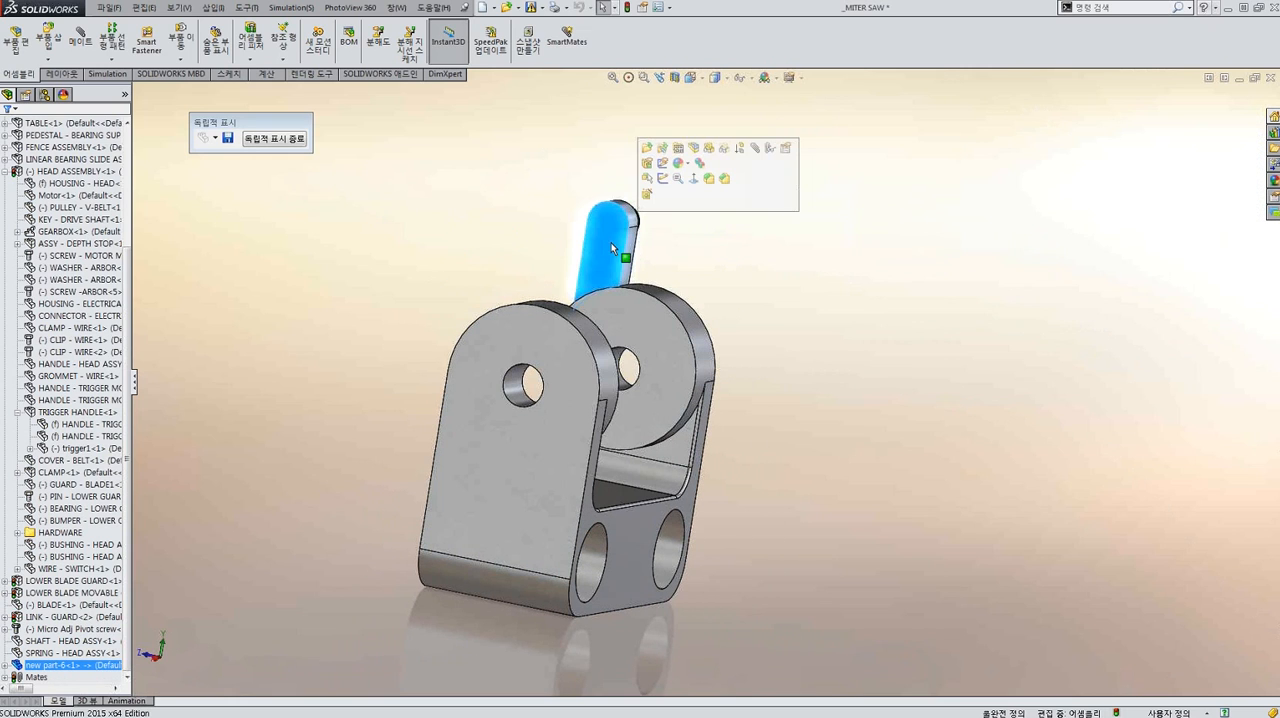
click(662, 163)
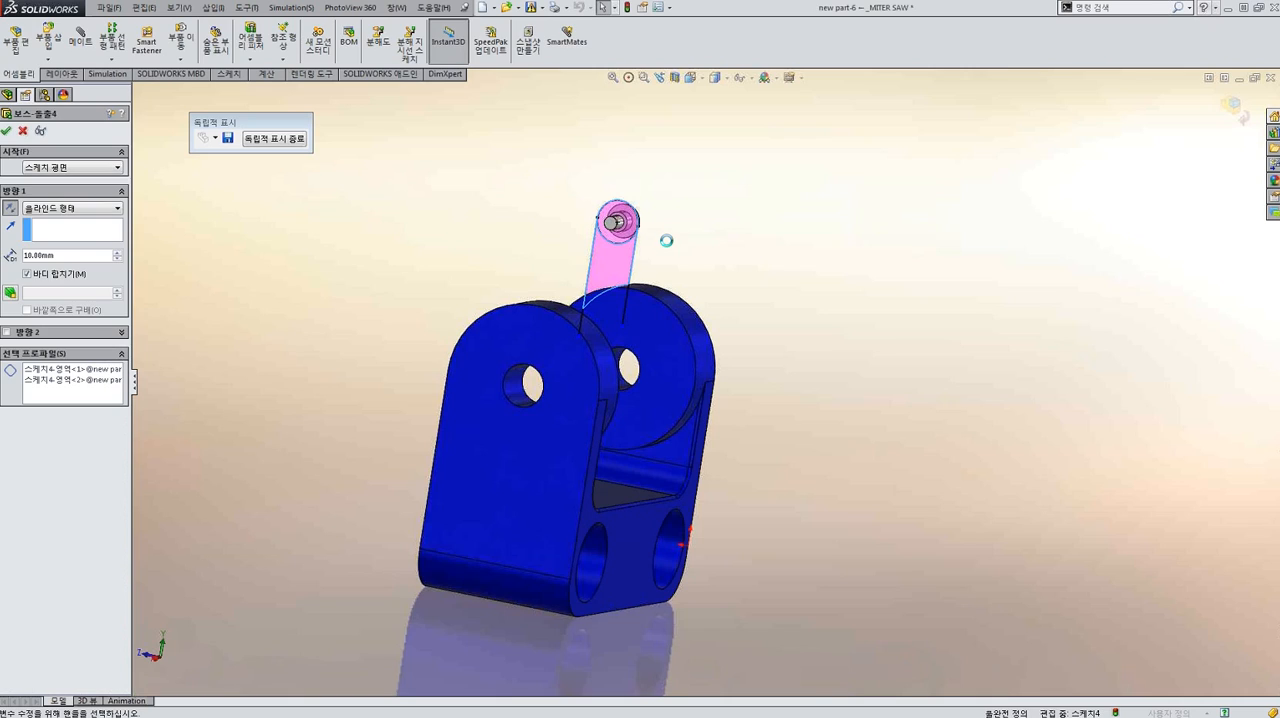
key(Return)
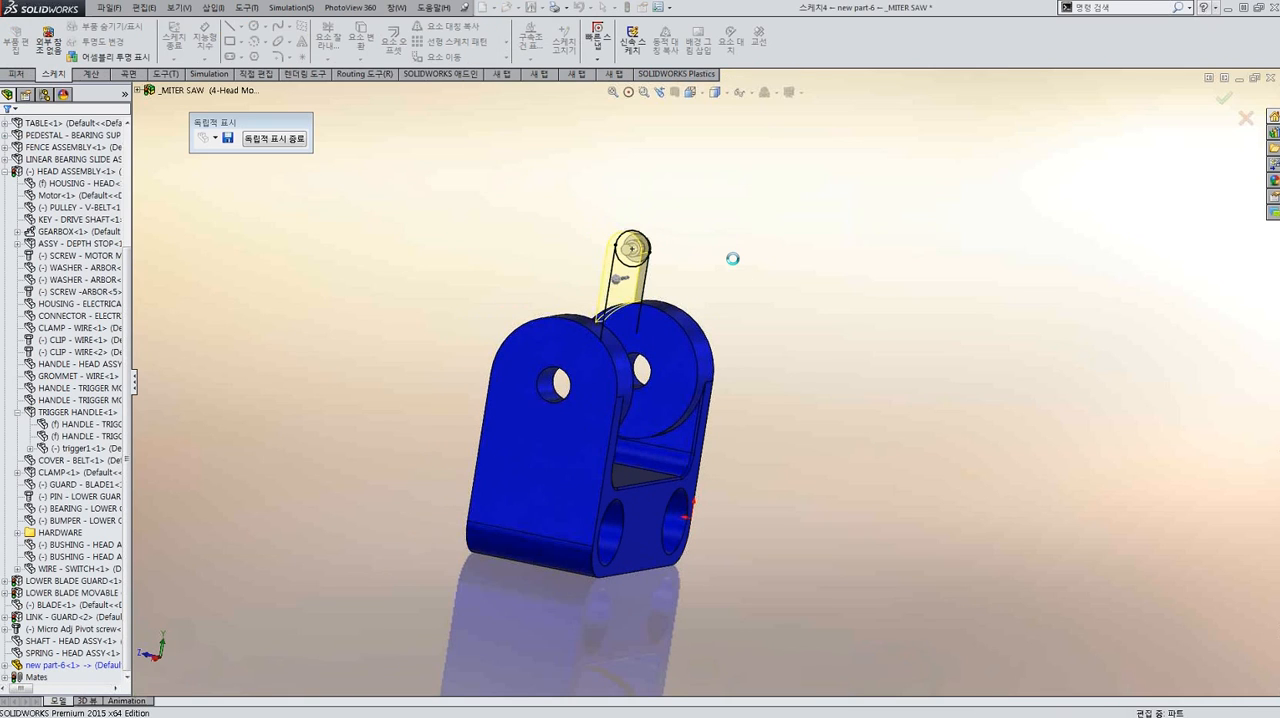
Start a Hole Wizard hole on the tab's flat face and orient the view normal to that face.
scroll(706, 259, down, 3)
middle_drag(706, 259, 580, 286)
click(576, 287)
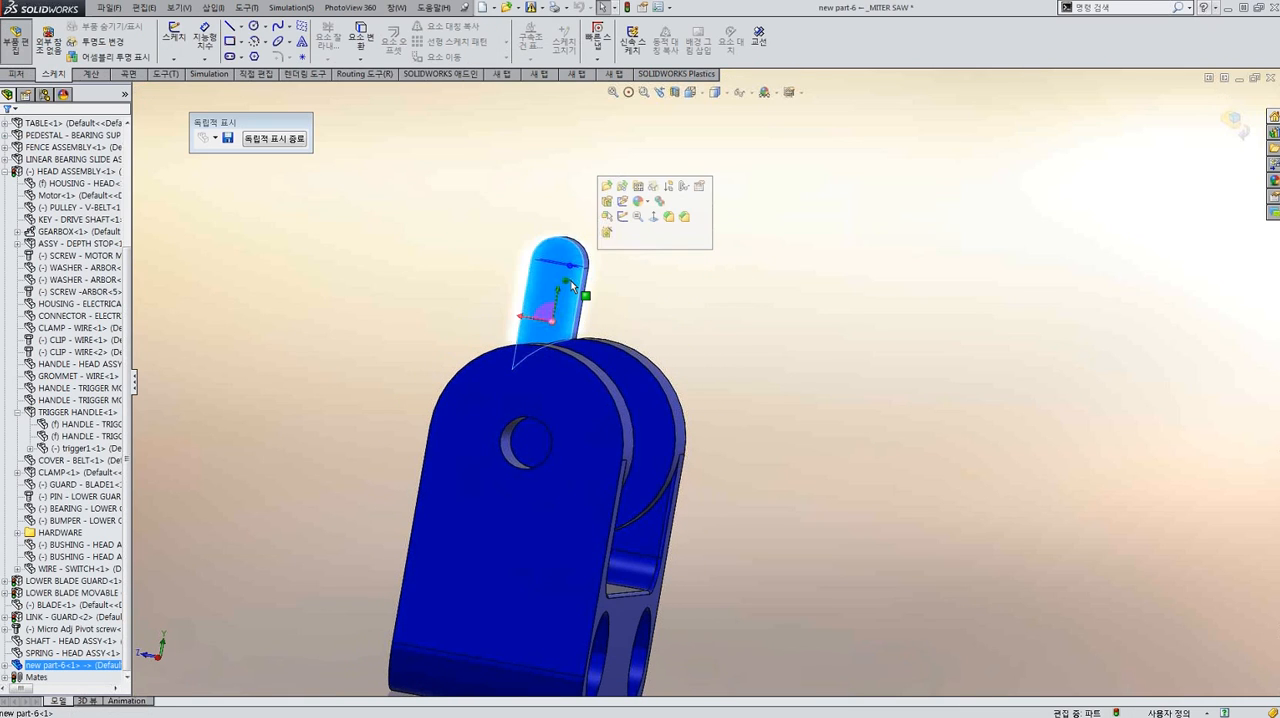
key(h)
middle_drag(570, 281, 608, 221)
key(ctrl+8)
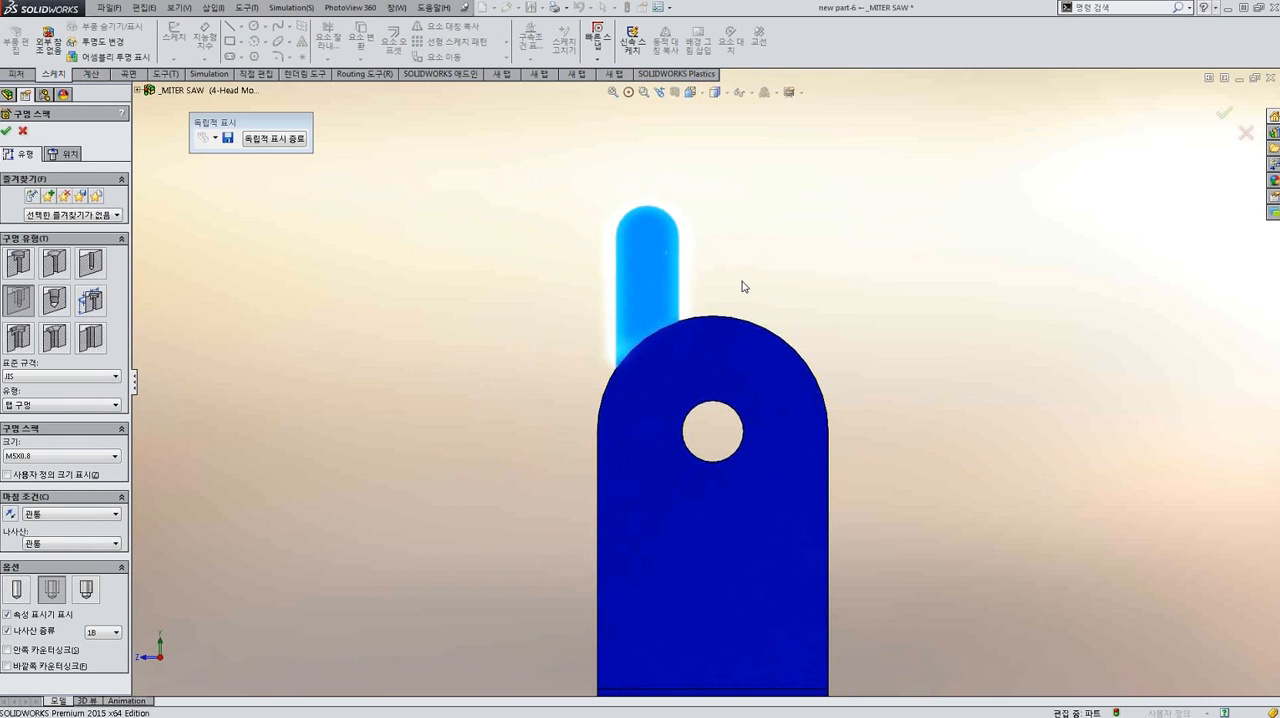
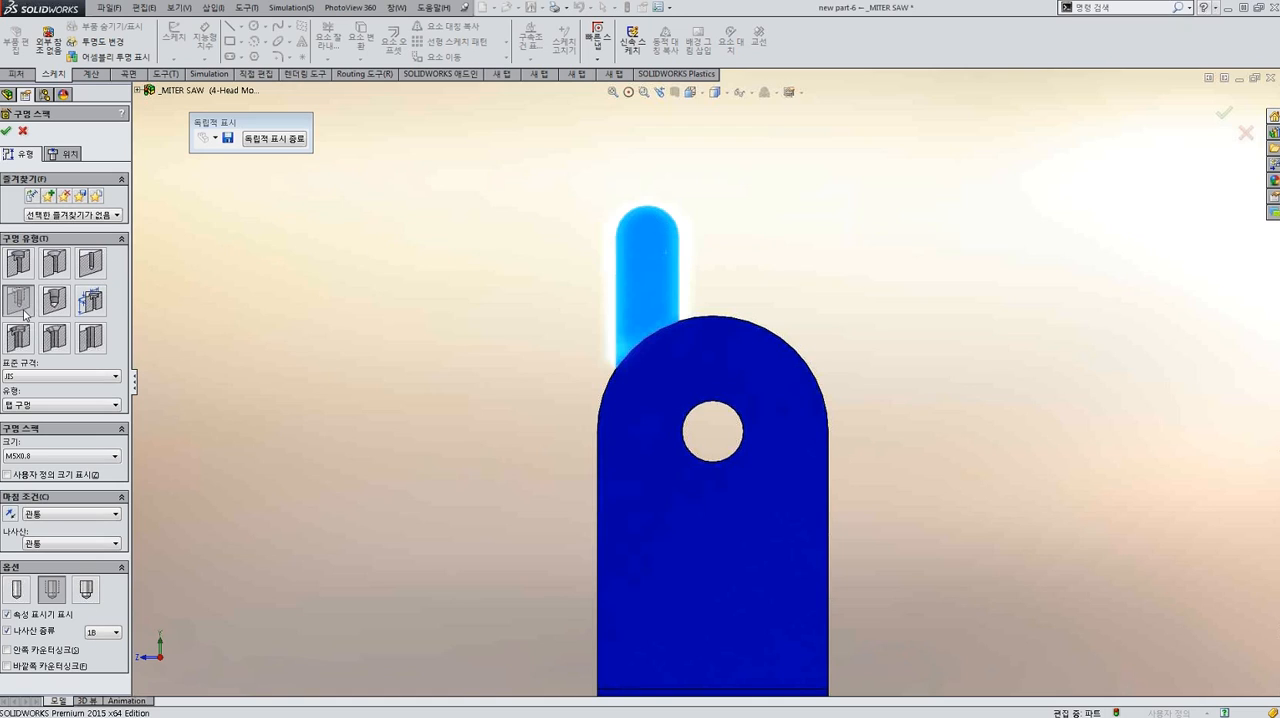
Define the hole as a JIS tapped hole, size M5x0.8, with a through-all end condition.
click(100, 377)
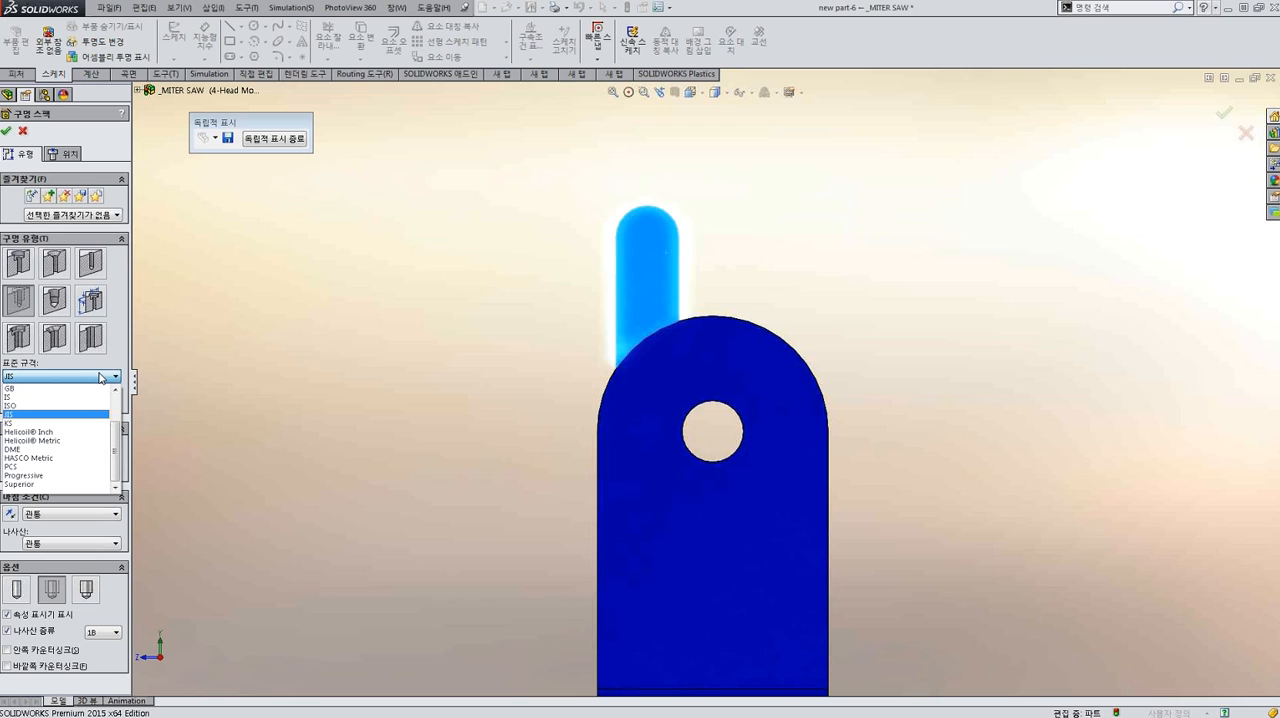
click(88, 413)
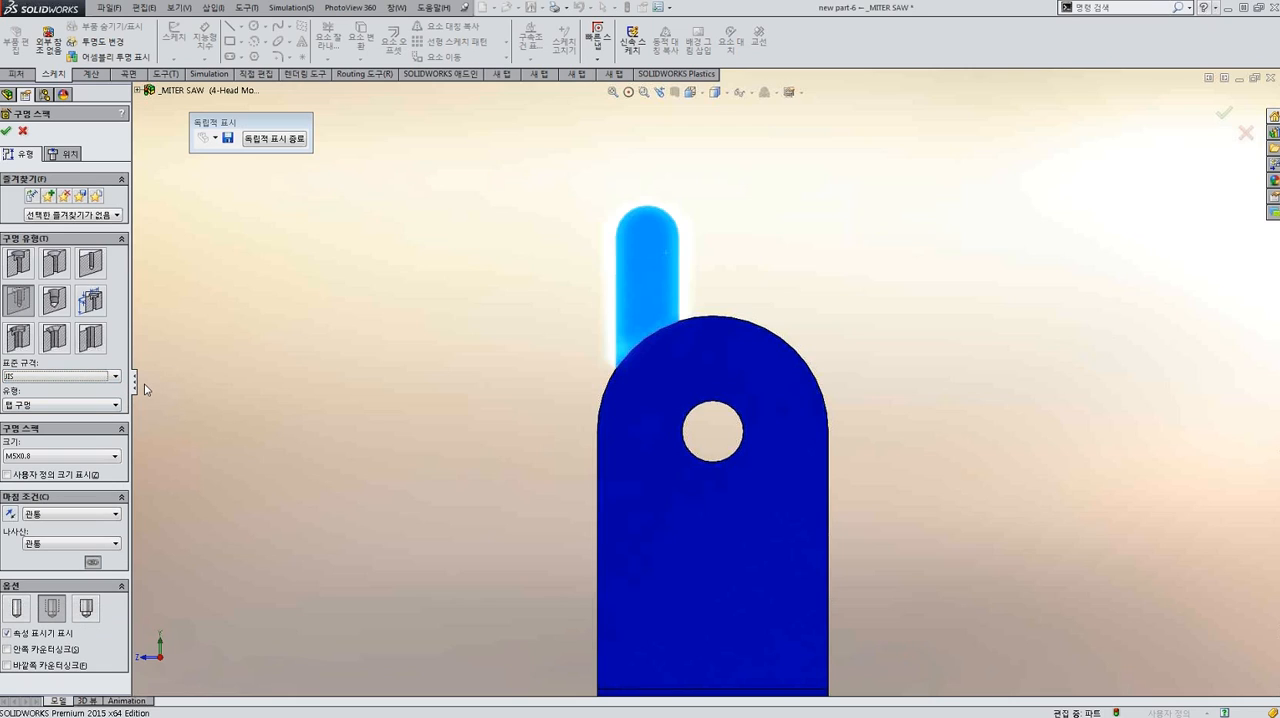
click(115, 405)
click(121, 416)
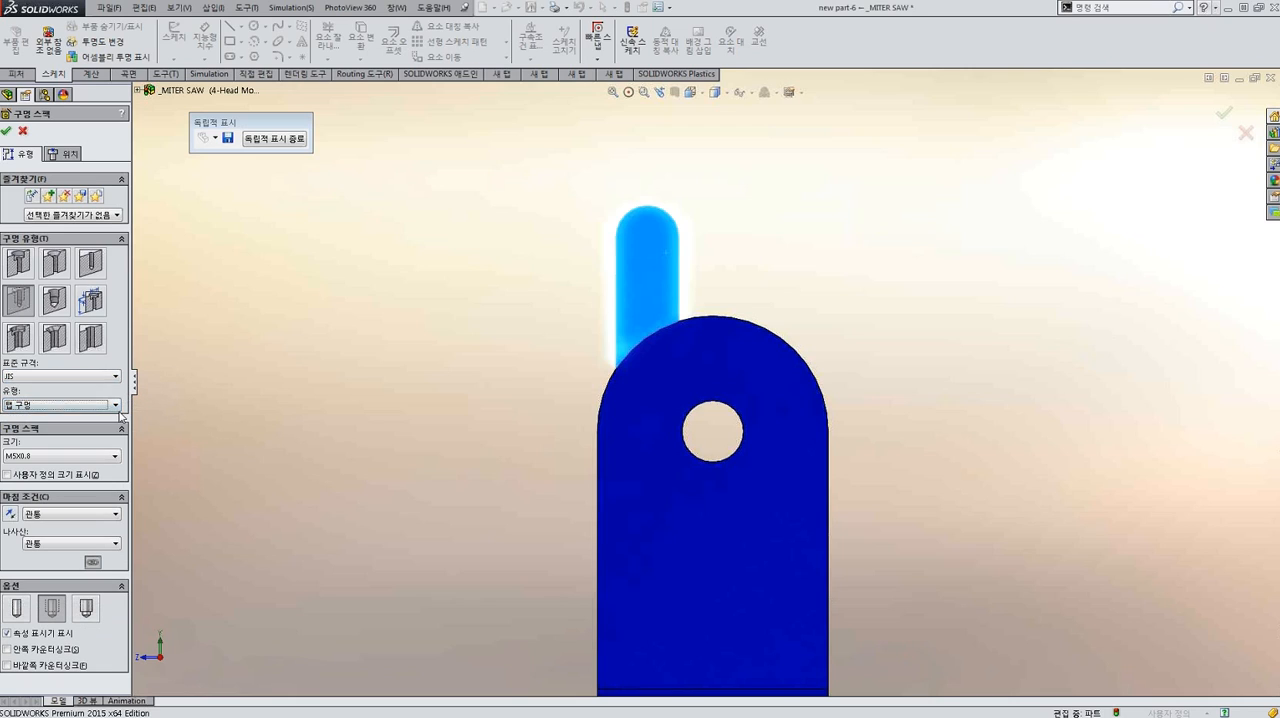
click(95, 458)
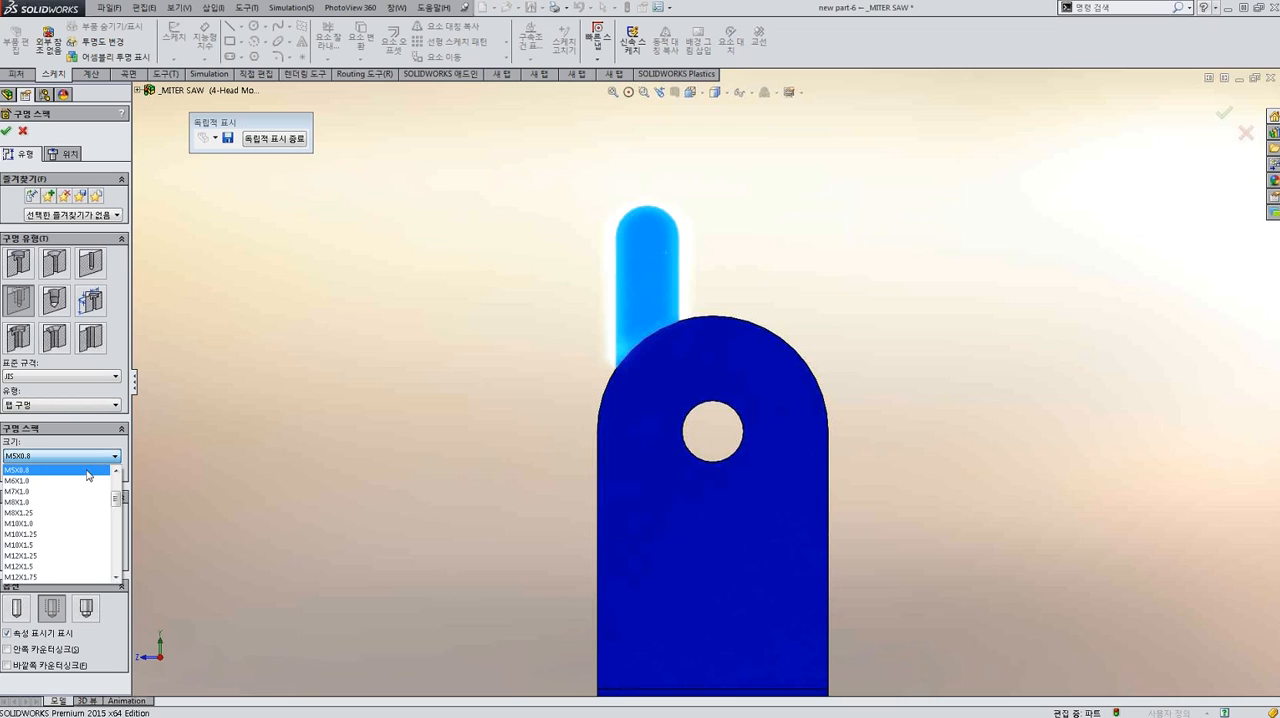
click(88, 470)
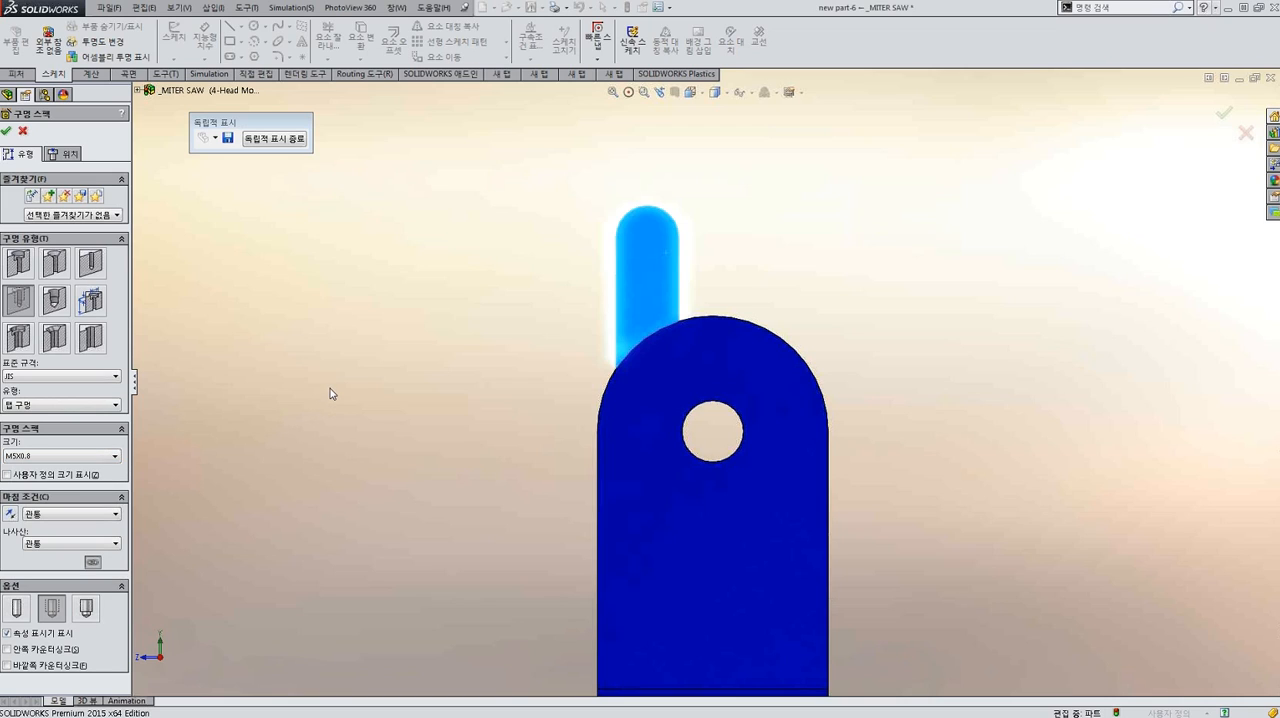
scroll(331, 391, up, 3)
scroll(556, 440, down, 2)
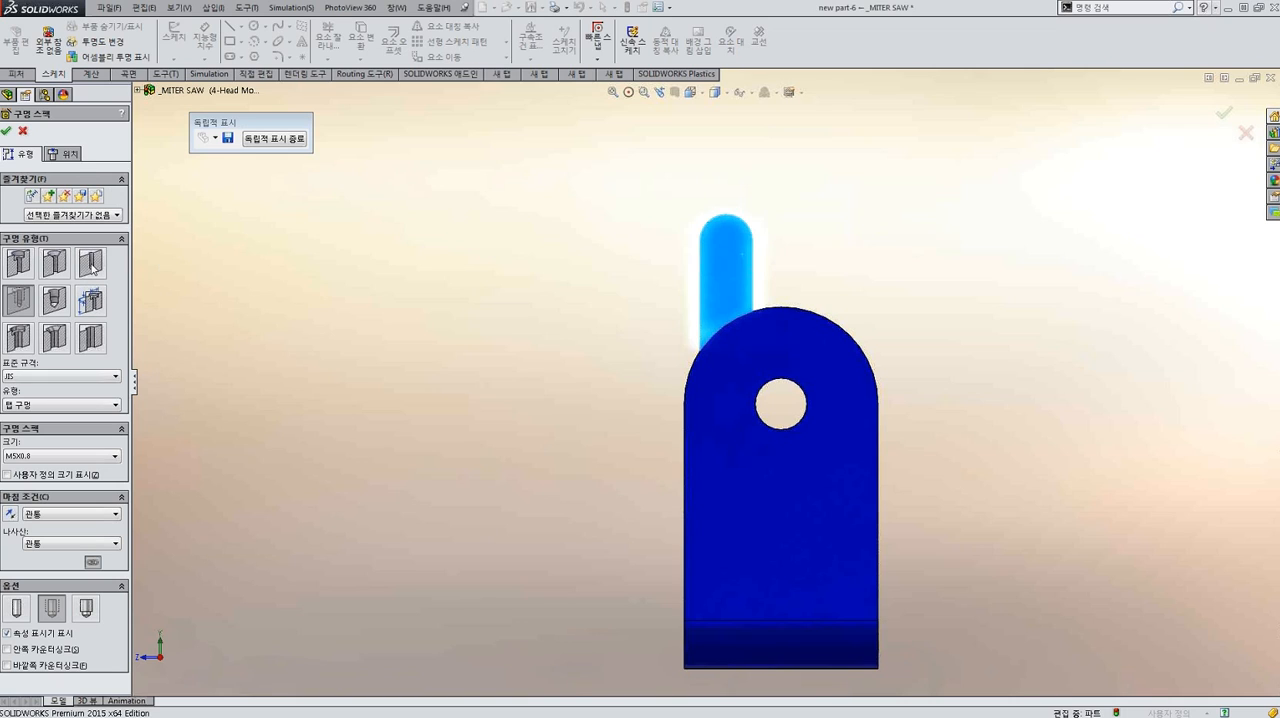
Position the tapped hole at the arc centre of the tab's rounded end and complete the hole.
click(72, 157)
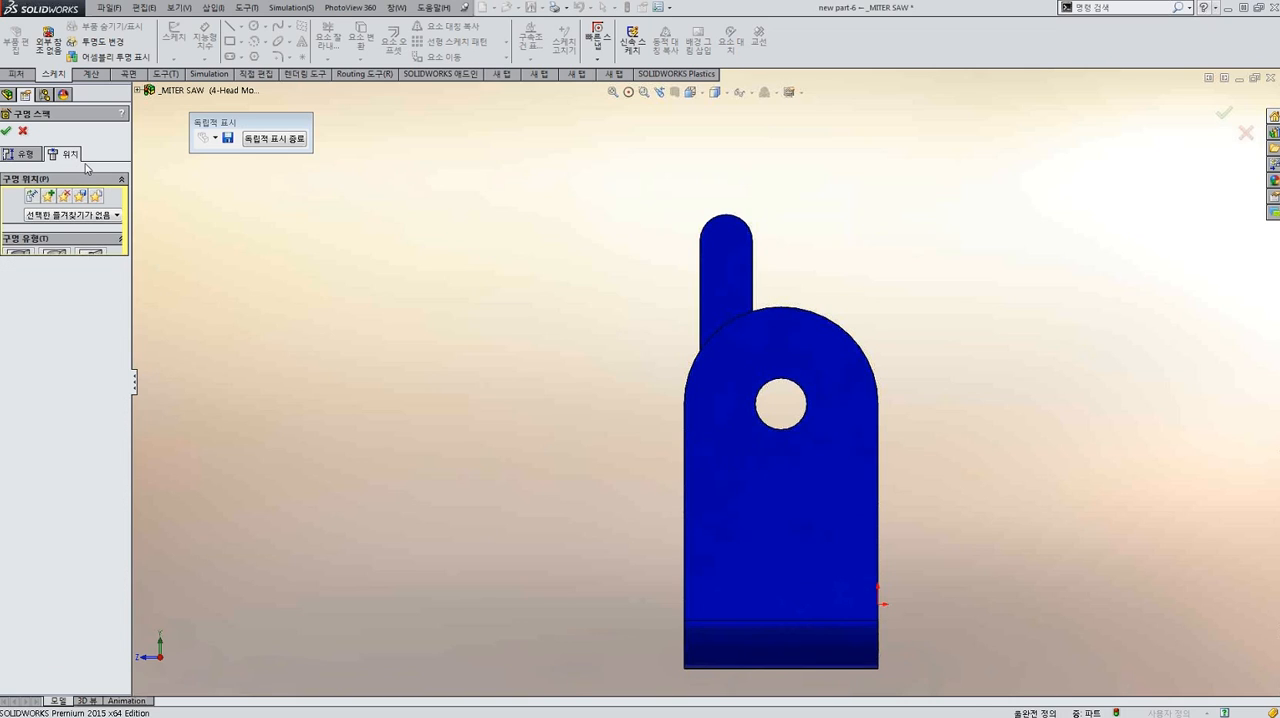
scroll(763, 274, down, 5)
click(805, 243)
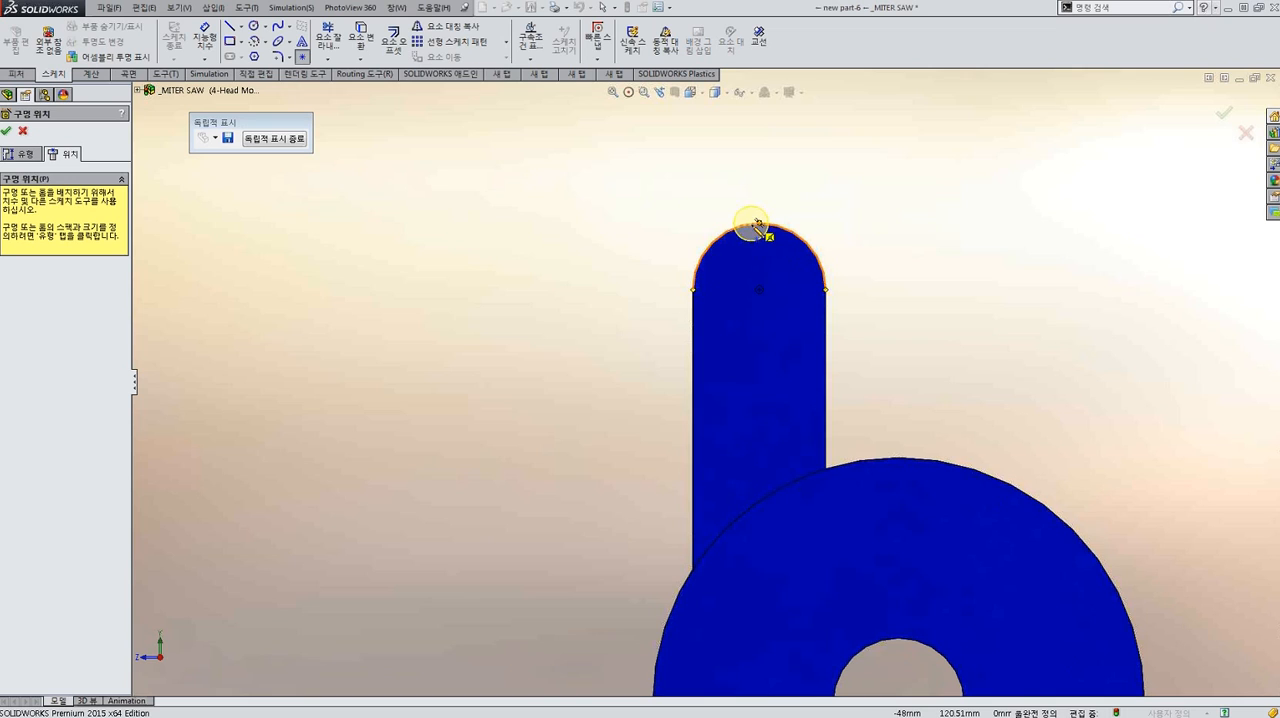
click(759, 290)
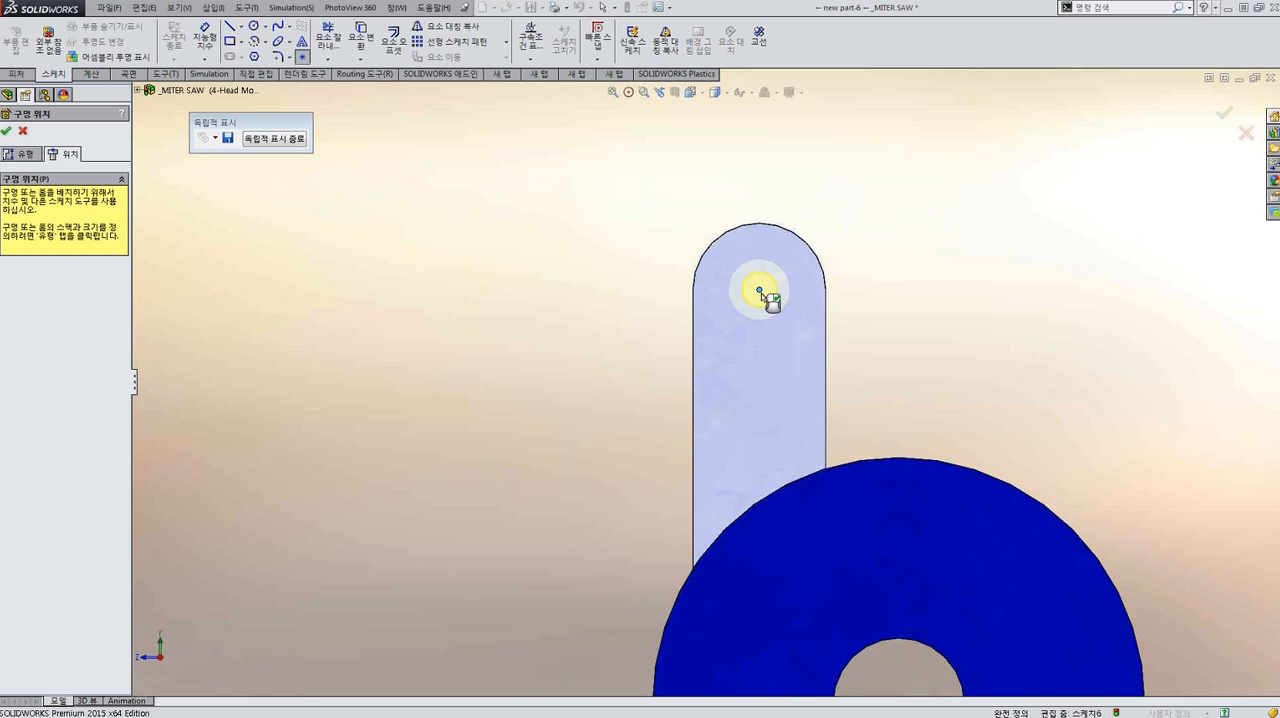
scroll(765, 296, up, 3)
middle_drag(765, 297, 711, 384)
scroll(716, 392, down, 5)
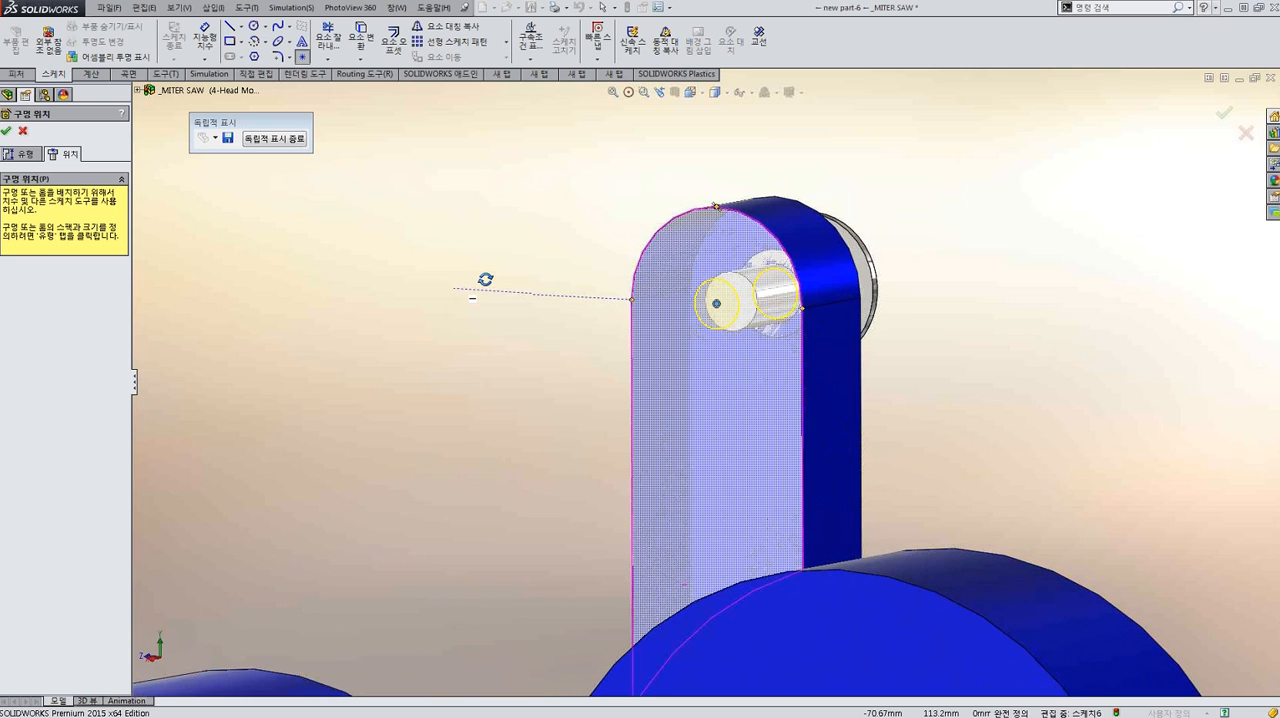
middle_drag(485, 279, 572, 221)
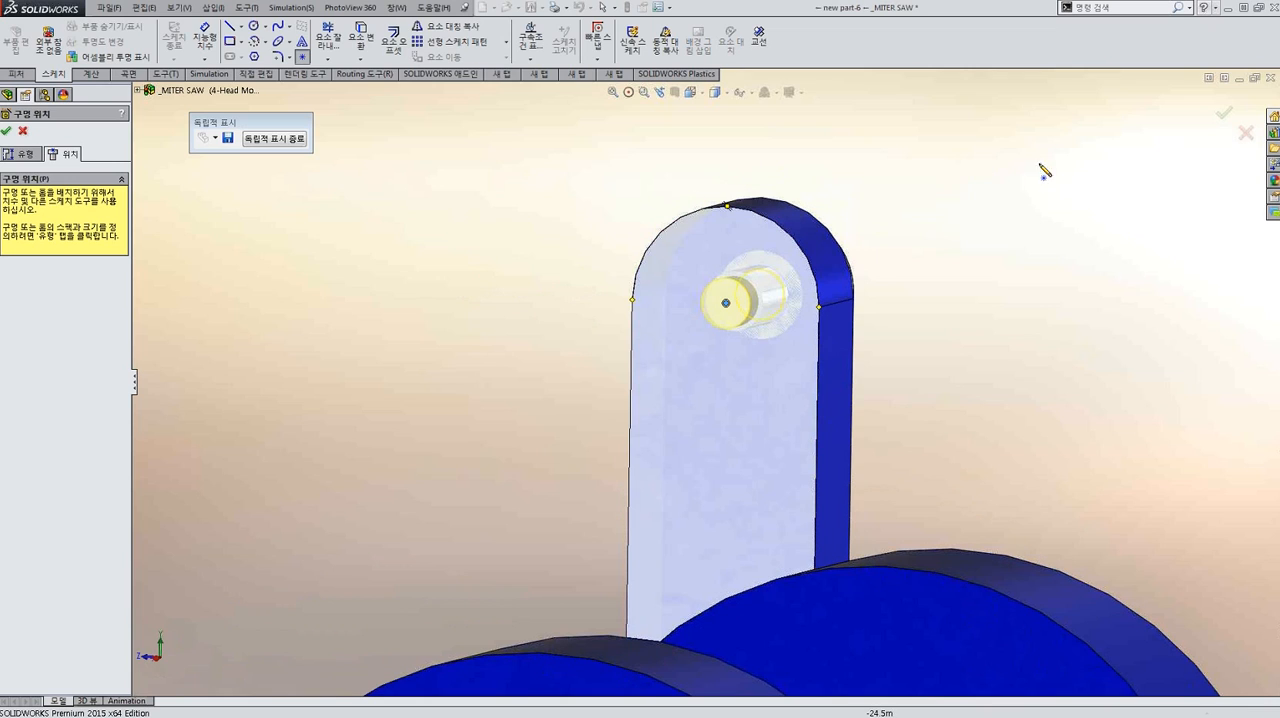
click(1224, 114)
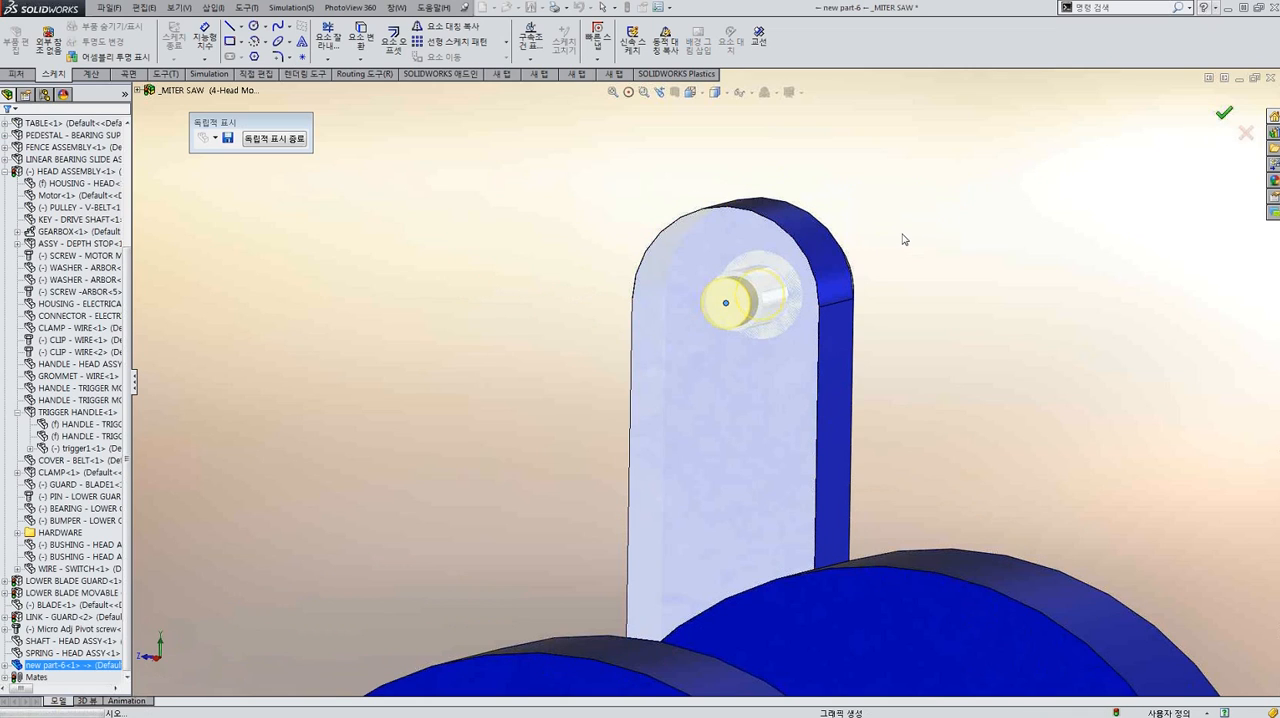
Examine the threads inside the tab's new hole up close.
scroll(706, 314, down, 5)
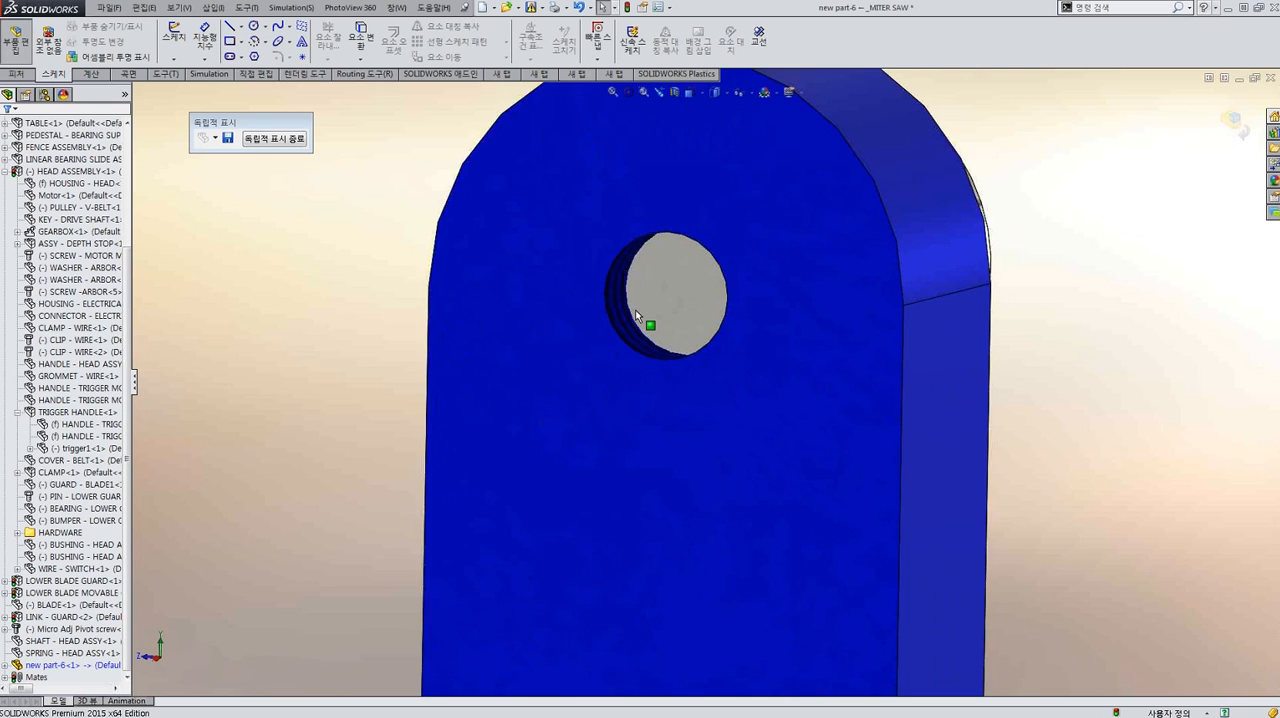
scroll(635, 316, down, 4)
middle_drag(637, 318, 554, 334)
scroll(640, 335, up, 4)
middle_drag(715, 338, 659, 343)
scroll(665, 338, down, 3)
click(671, 330)
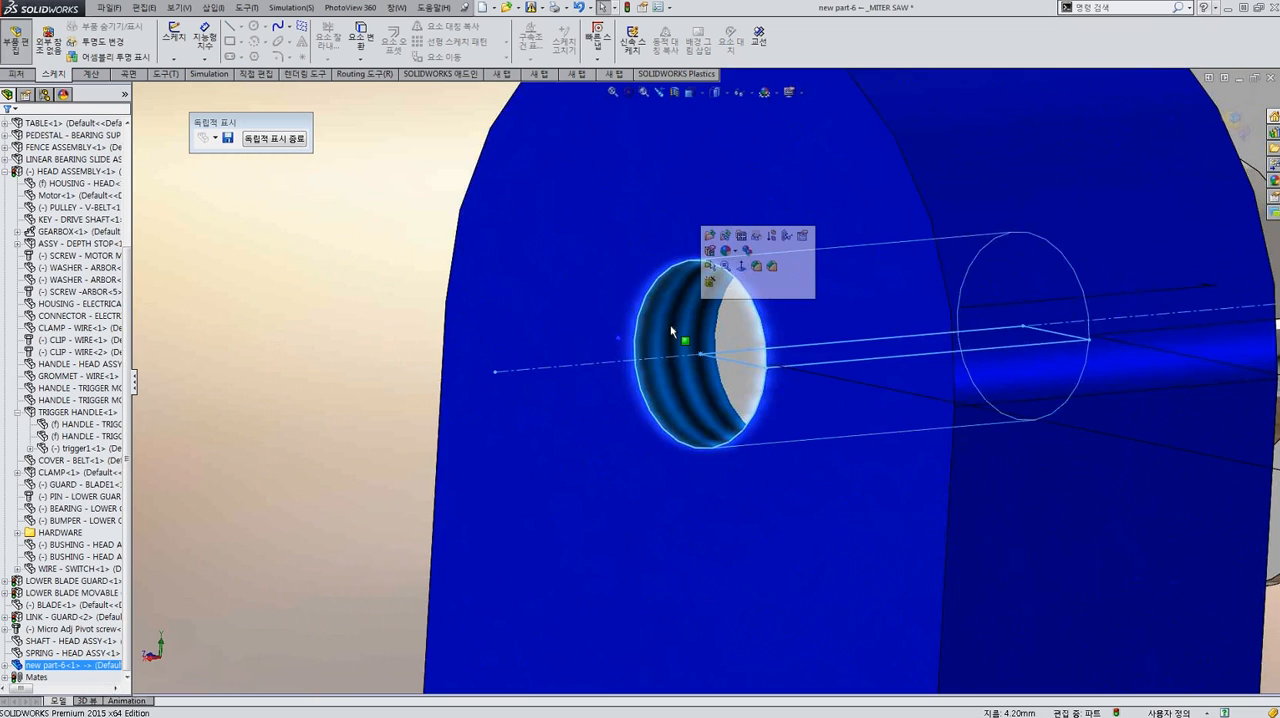
scroll(671, 330, up, 7)
Exit the isolated in-context edit to the full miter saw assembly and inspect the guard link's joint with the bracket tab.
click(941, 262)
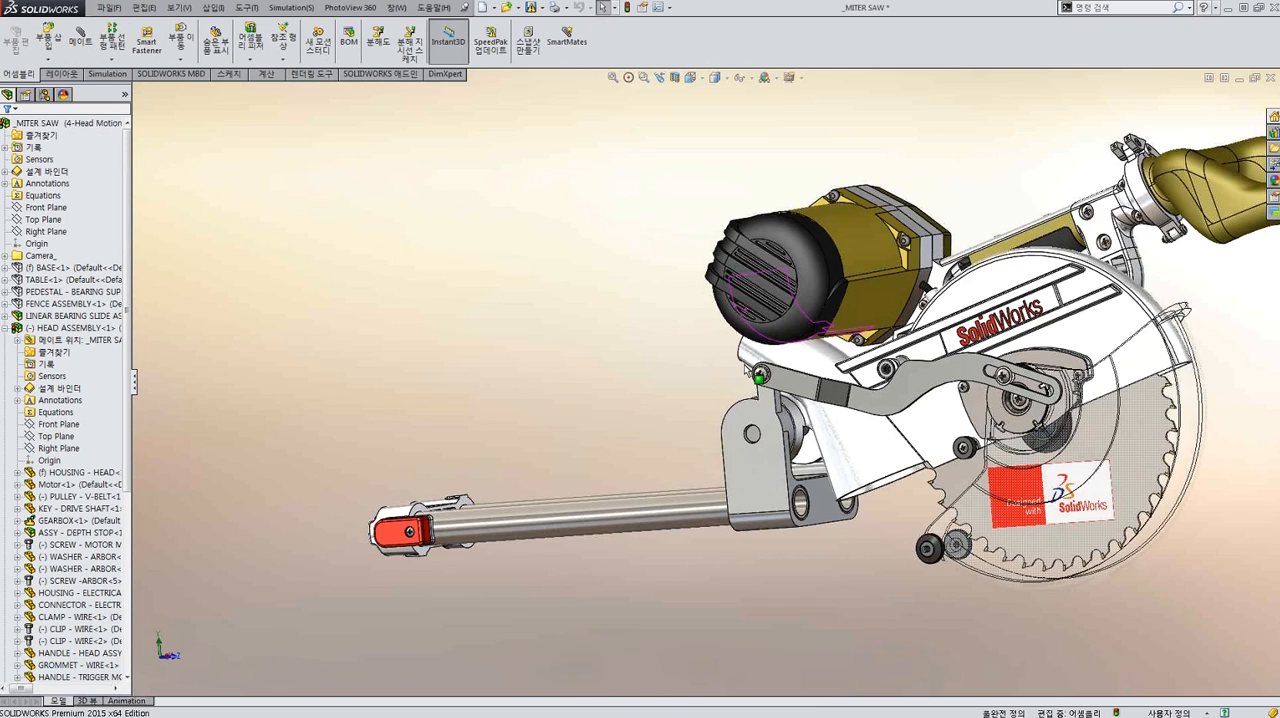
scroll(754, 373, down, 5)
middle_drag(840, 376, 852, 377)
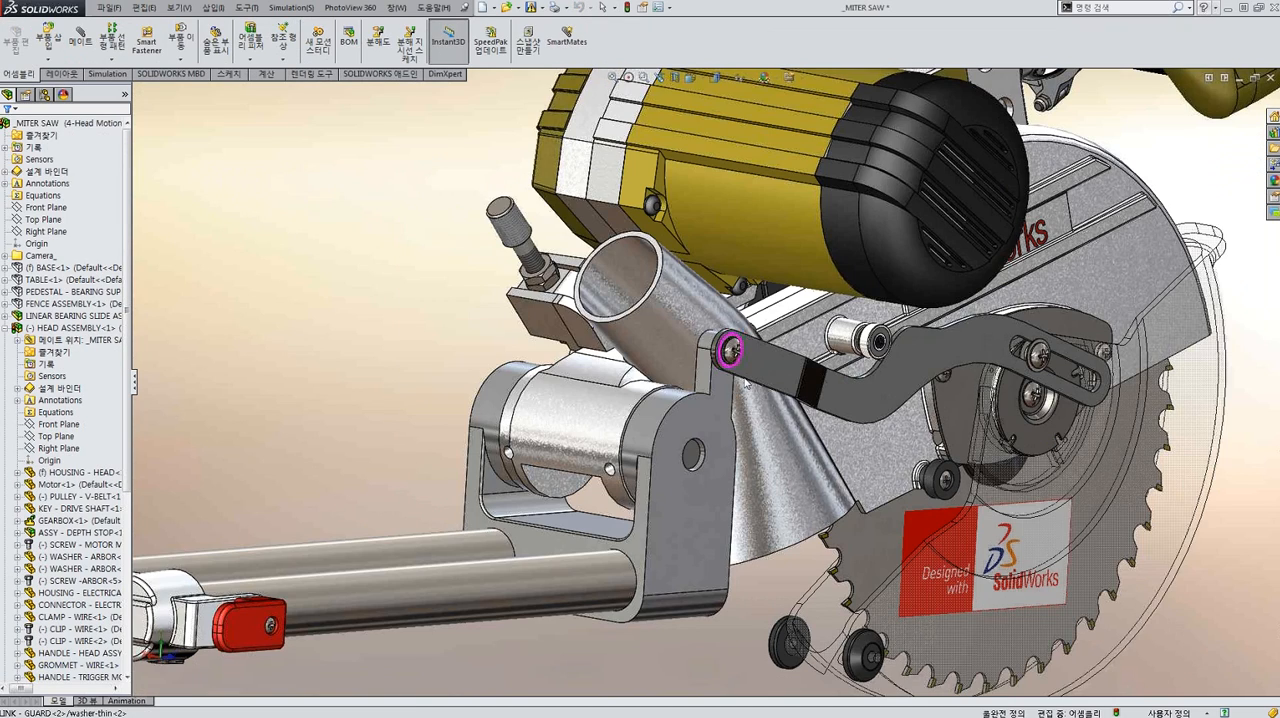
middle_drag(746, 384, 632, 352)
scroll(752, 374, up, 6)
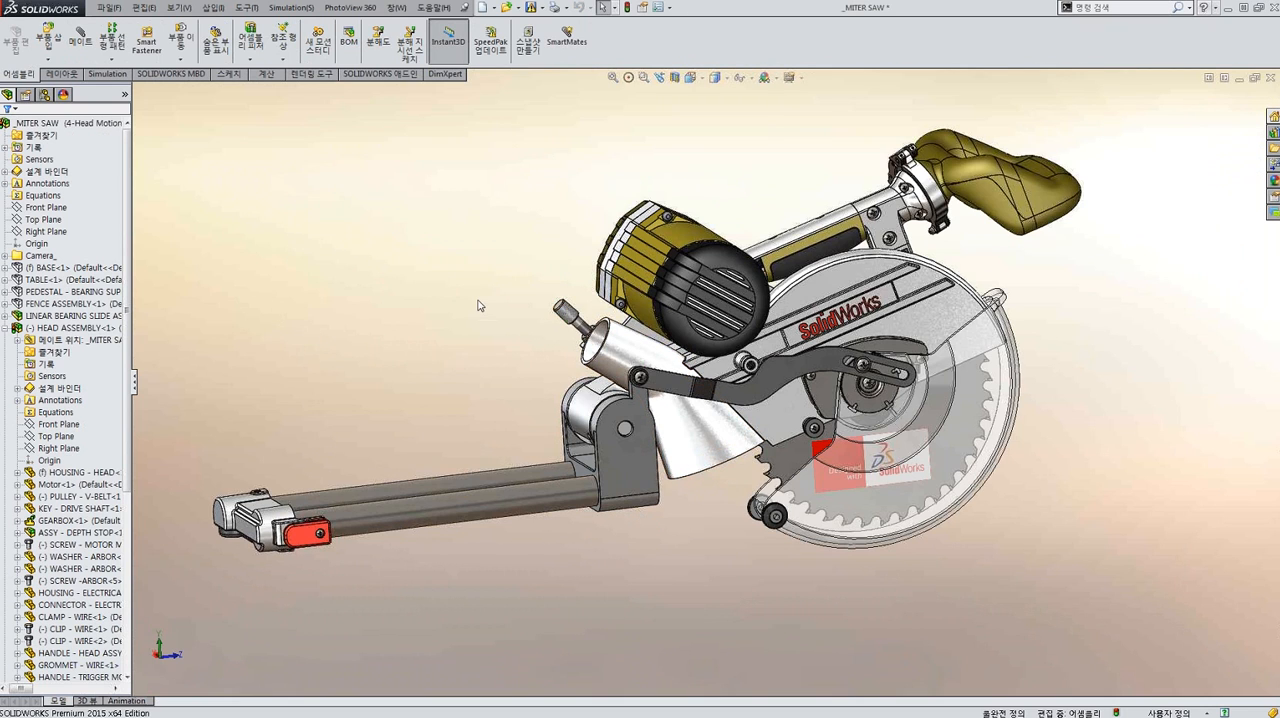
scroll(610, 428, down, 2)
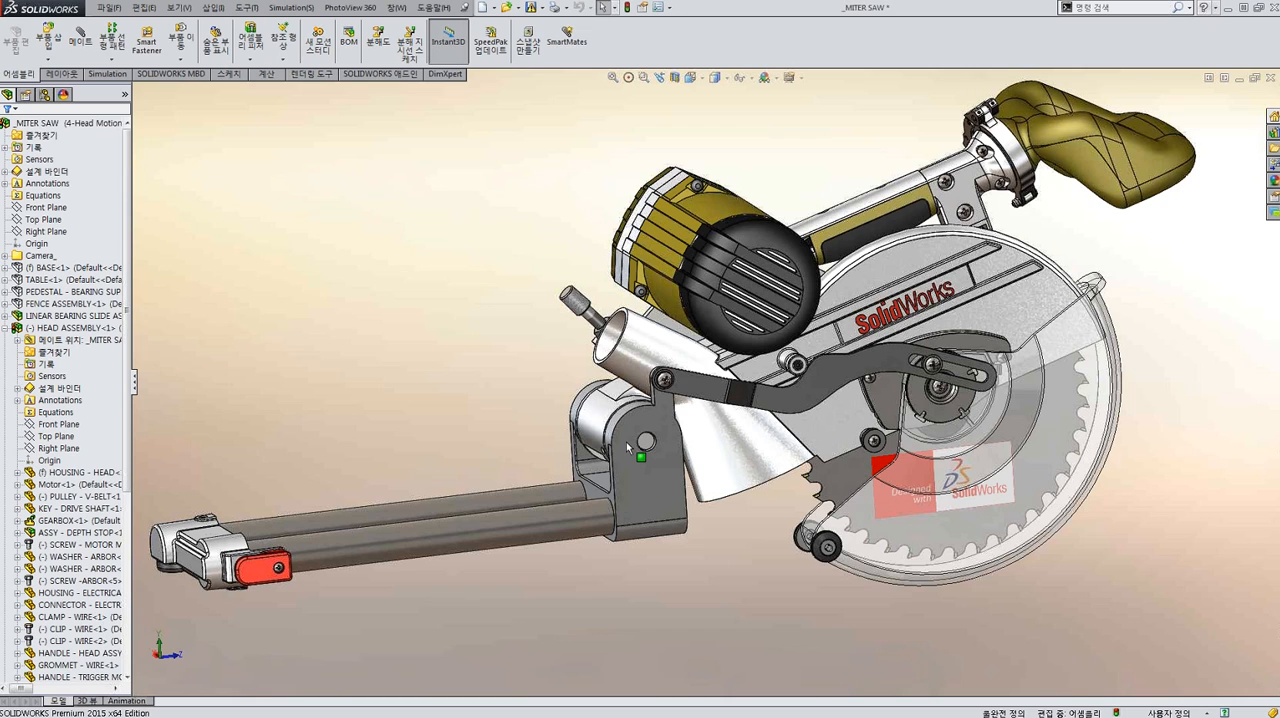
scroll(545, 385, down, 2)
scroll(503, 248, up, 2)
Switch to the 1-new part and examine the bracket's ribs, fillets and threaded tab from both sides.
key(ctrl+Tab)
key(ctrl+Tab)
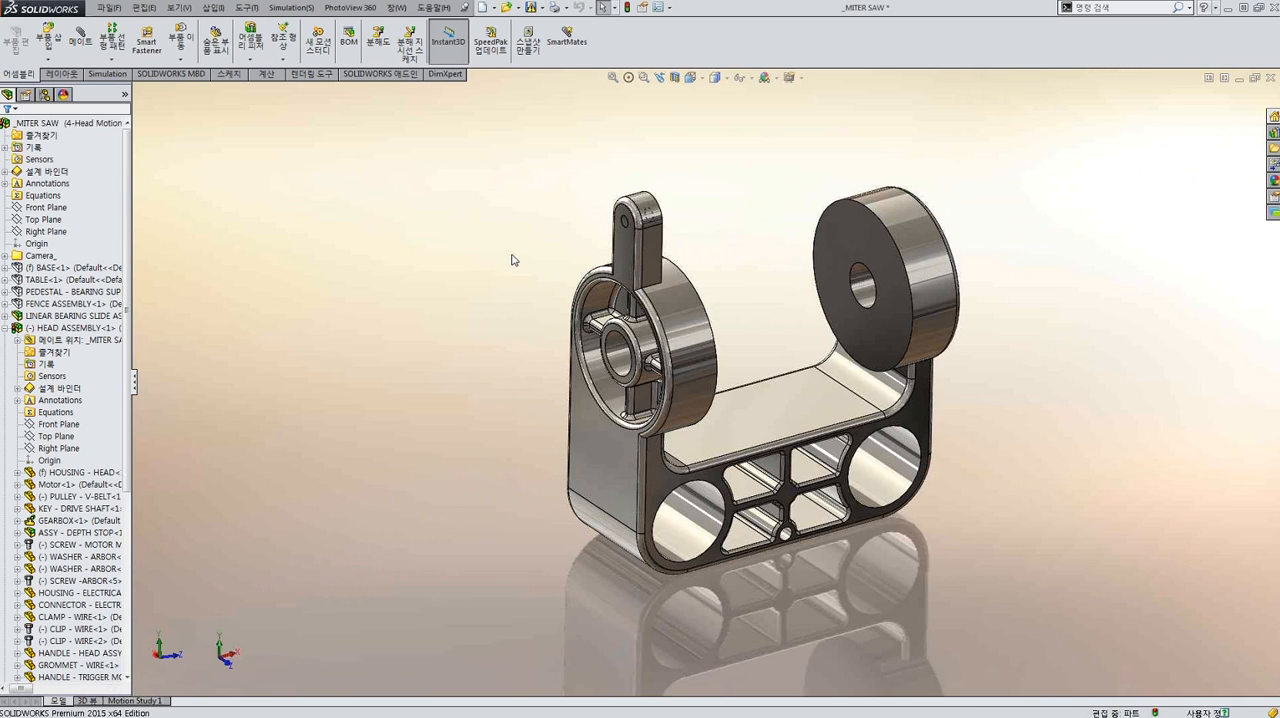
middle_drag(619, 302, 658, 299)
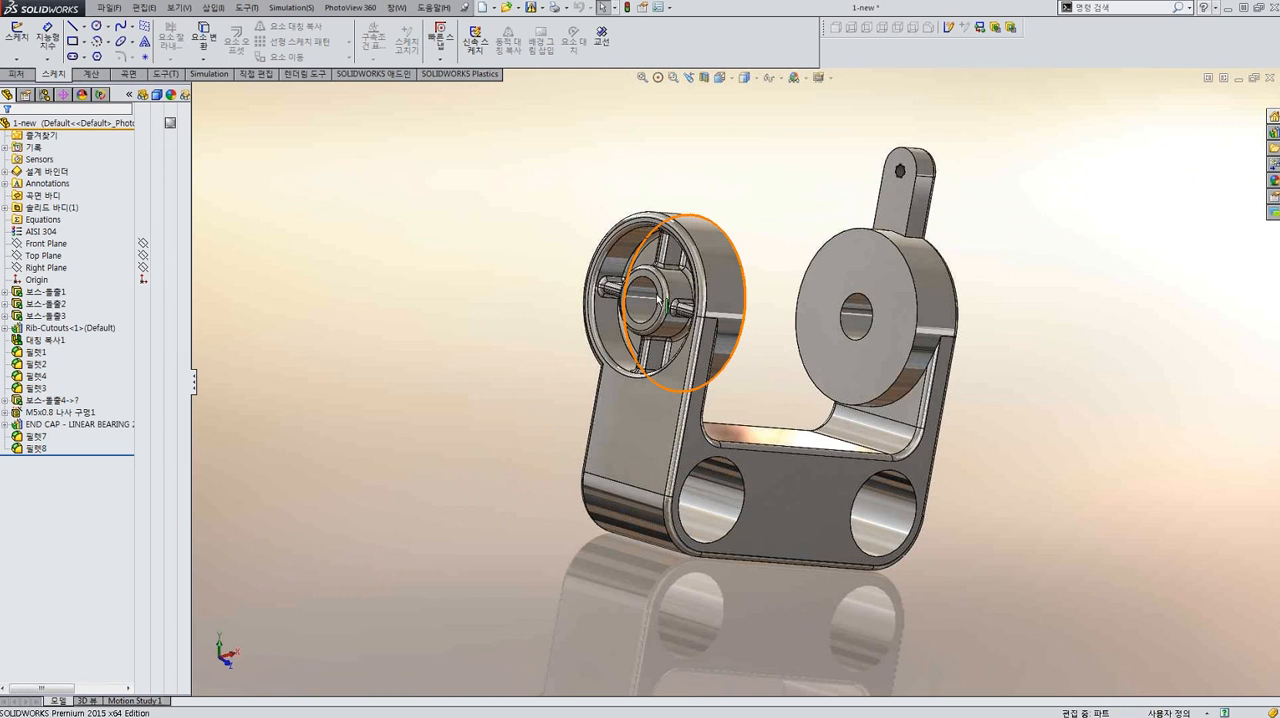
scroll(660, 300, down, 3)
scroll(688, 255, up, 5)
middle_drag(688, 258, 750, 355)
scroll(785, 285, down, 4)
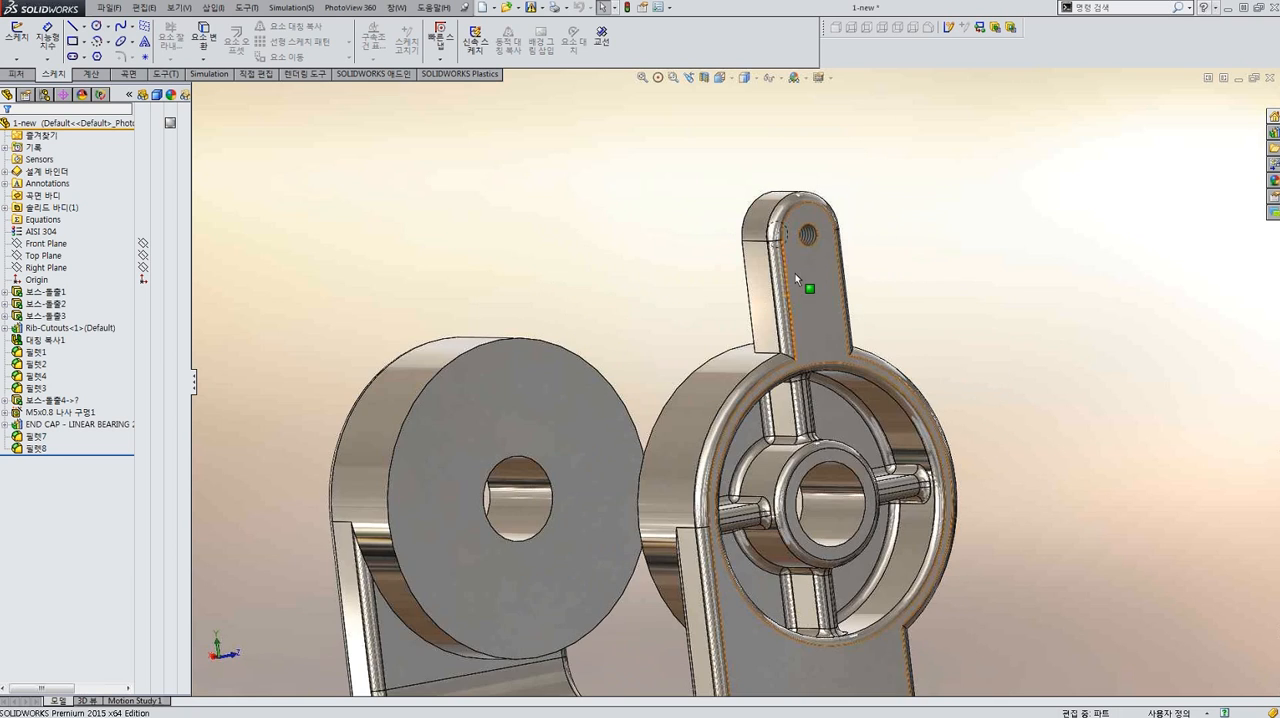
scroll(720, 380, up, 7)
middle_drag(672, 370, 886, 386)
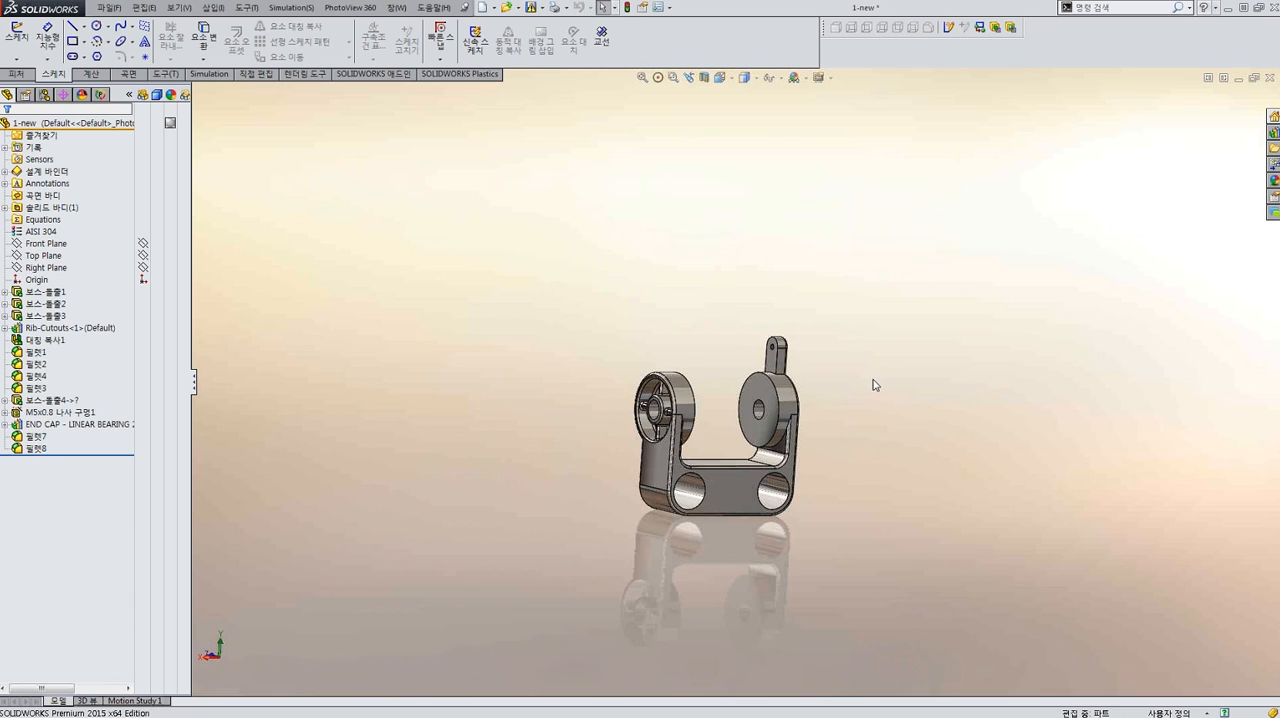
scroll(762, 472, down, 3)
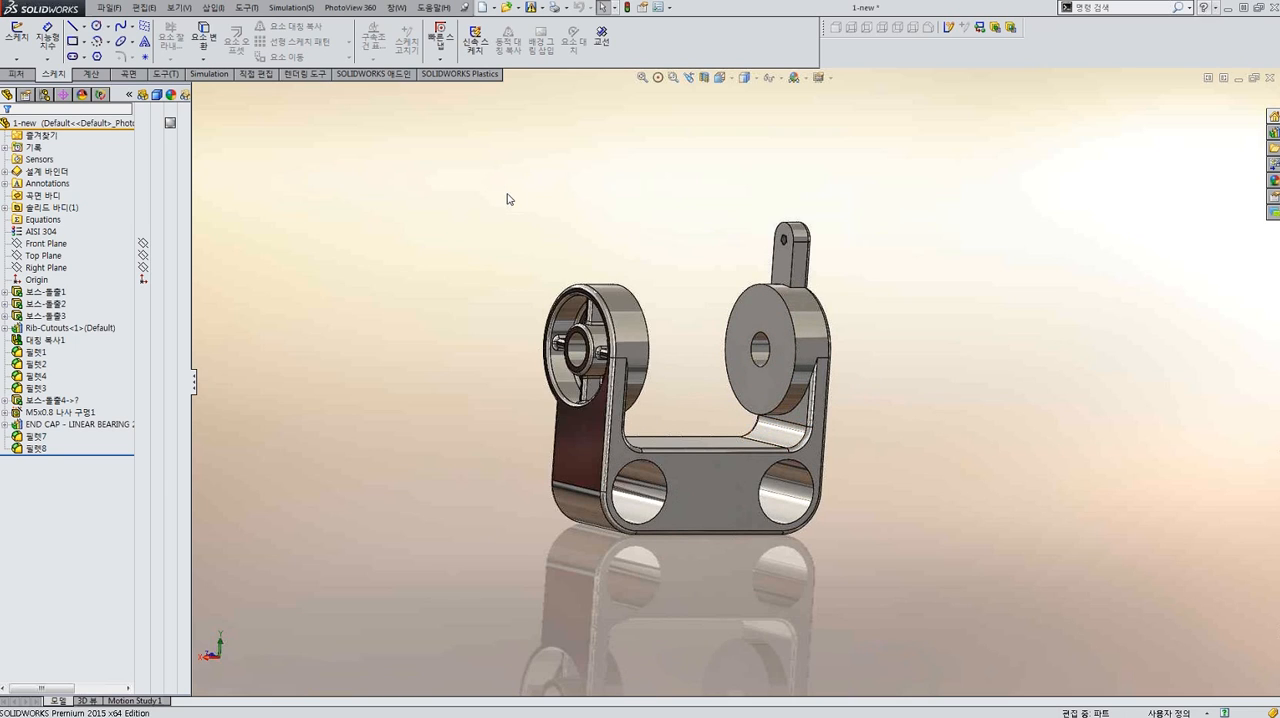
Create a drawing of the 1-new part from the WEBS template with front, top and side views.
click(110, 9)
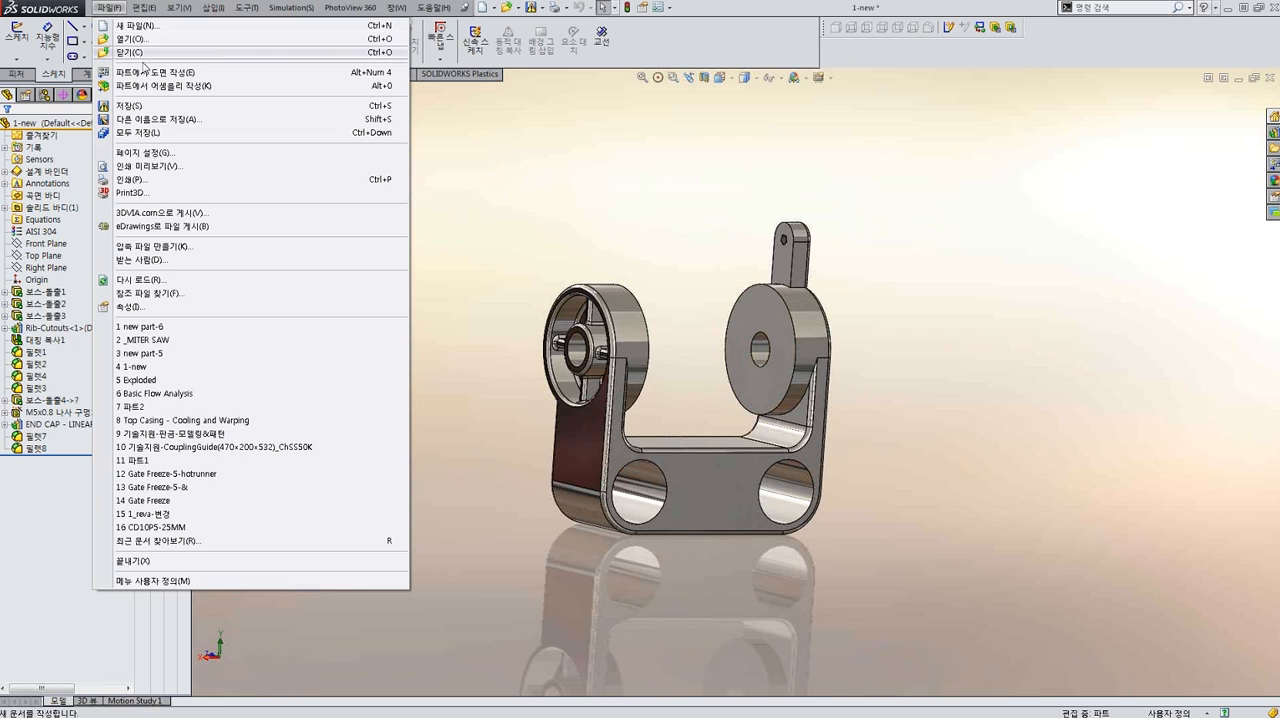
click(158, 74)
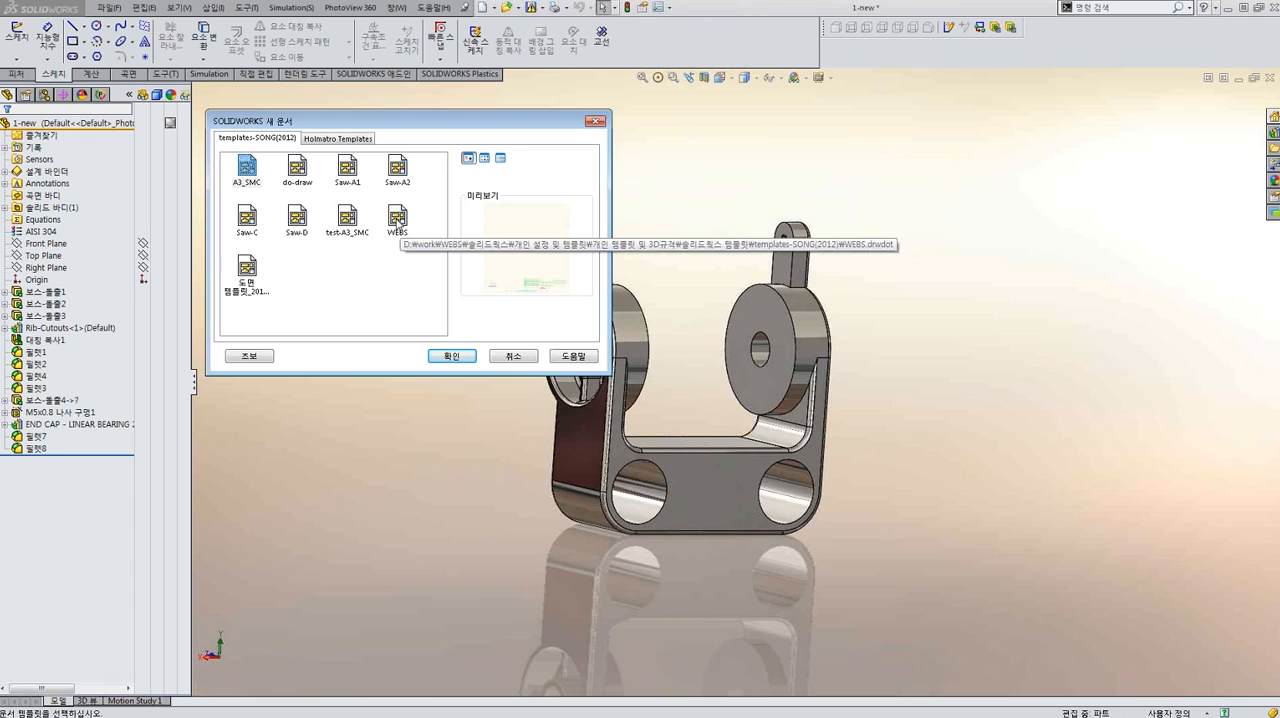
click(399, 228)
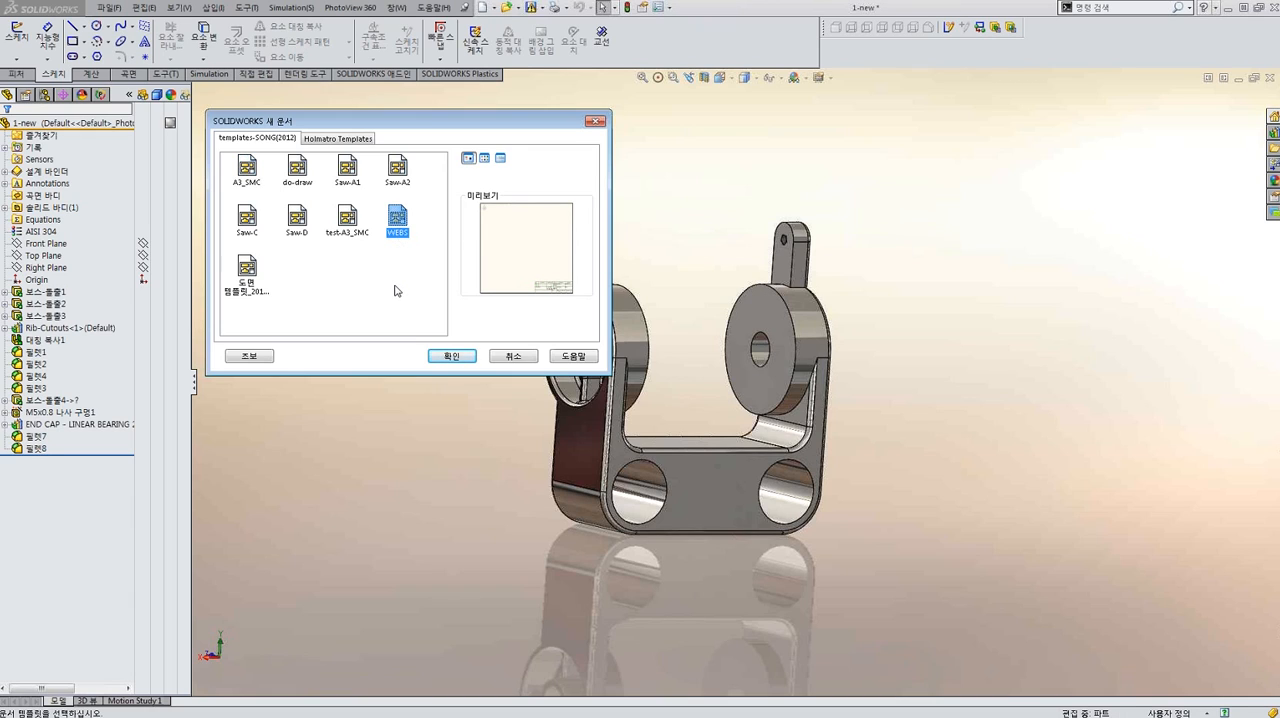
click(450, 356)
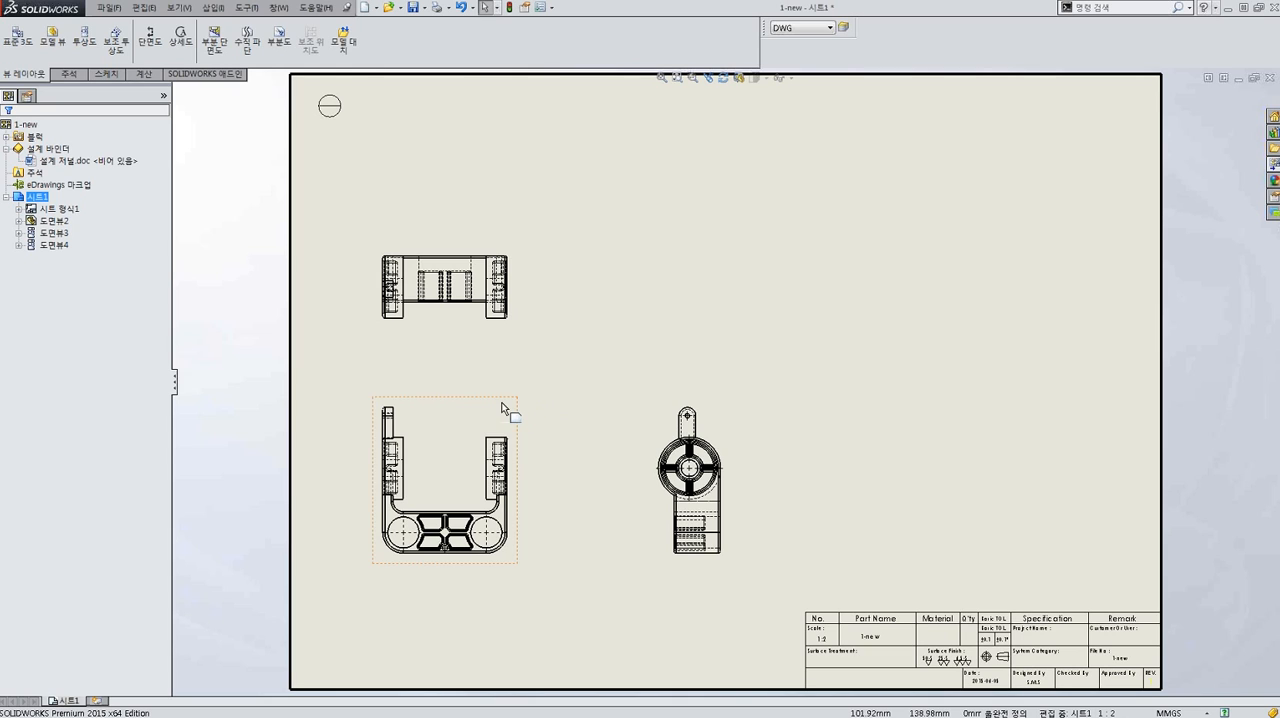
Project an isometric view from the front view into the sheet's upper-right area and display it shaded with edges.
click(84, 41)
click(496, 431)
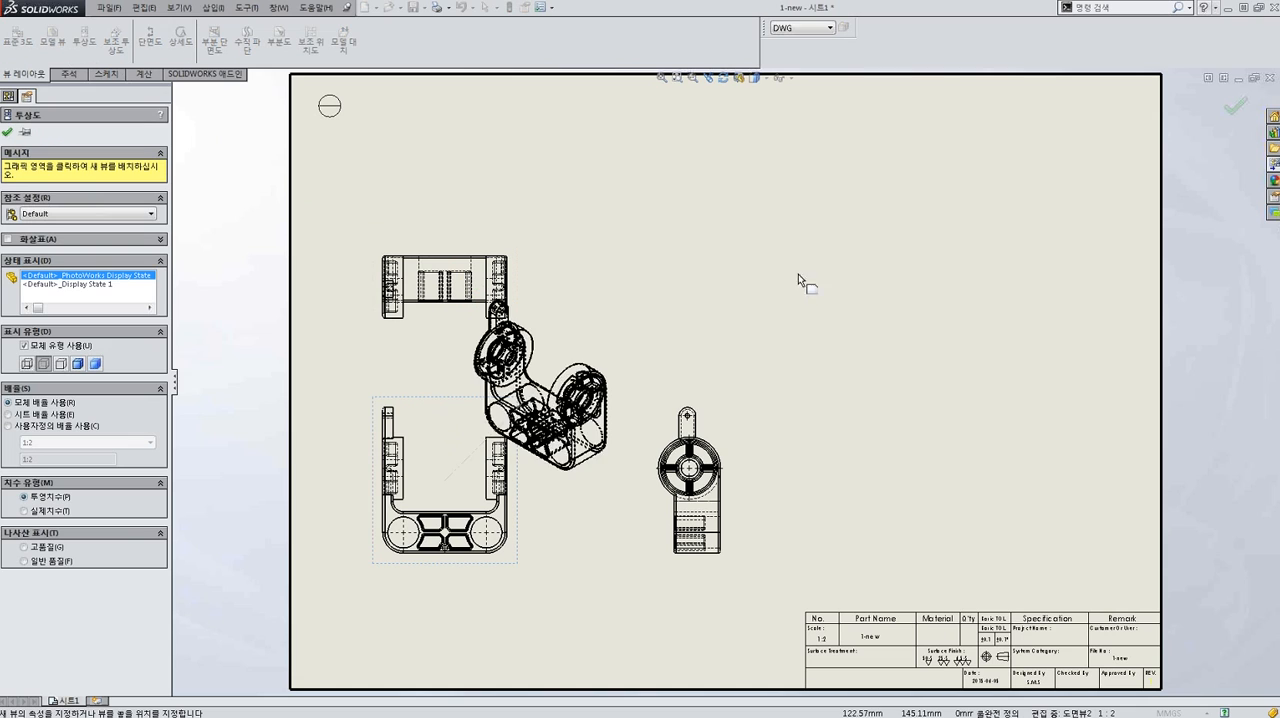
click(807, 276)
drag(808, 294, 1046, 328)
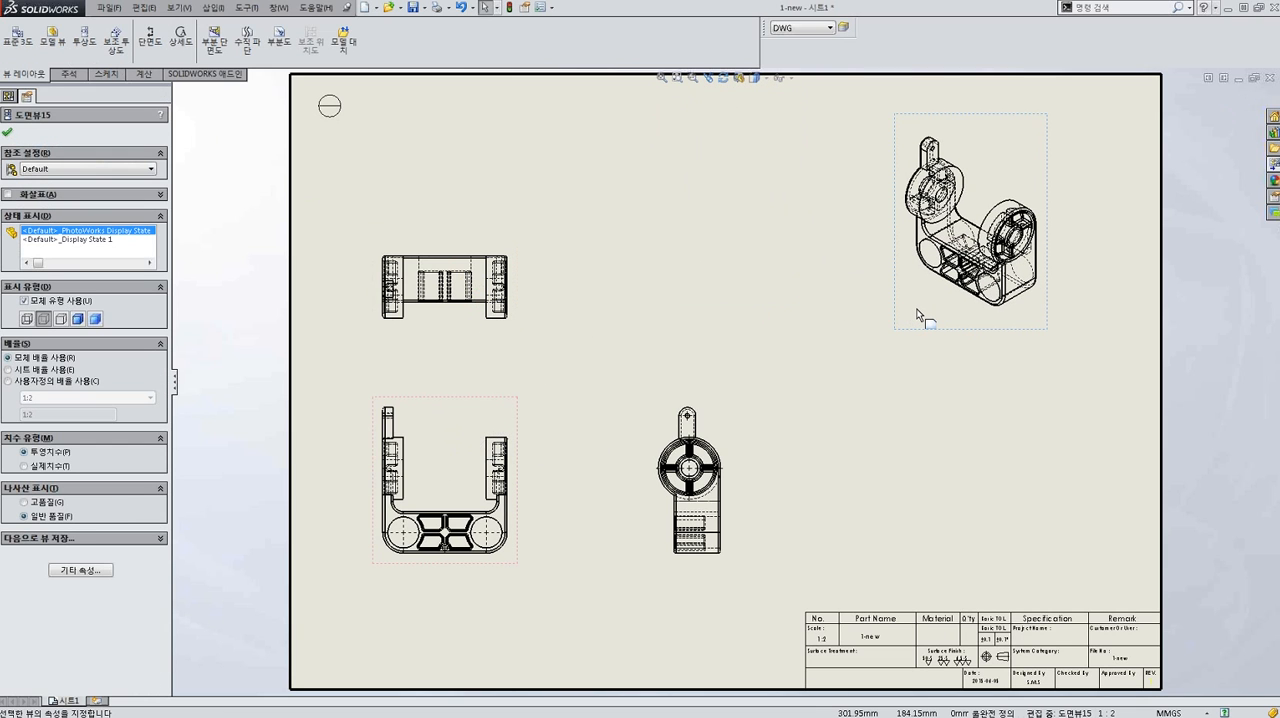
click(78, 319)
click(749, 309)
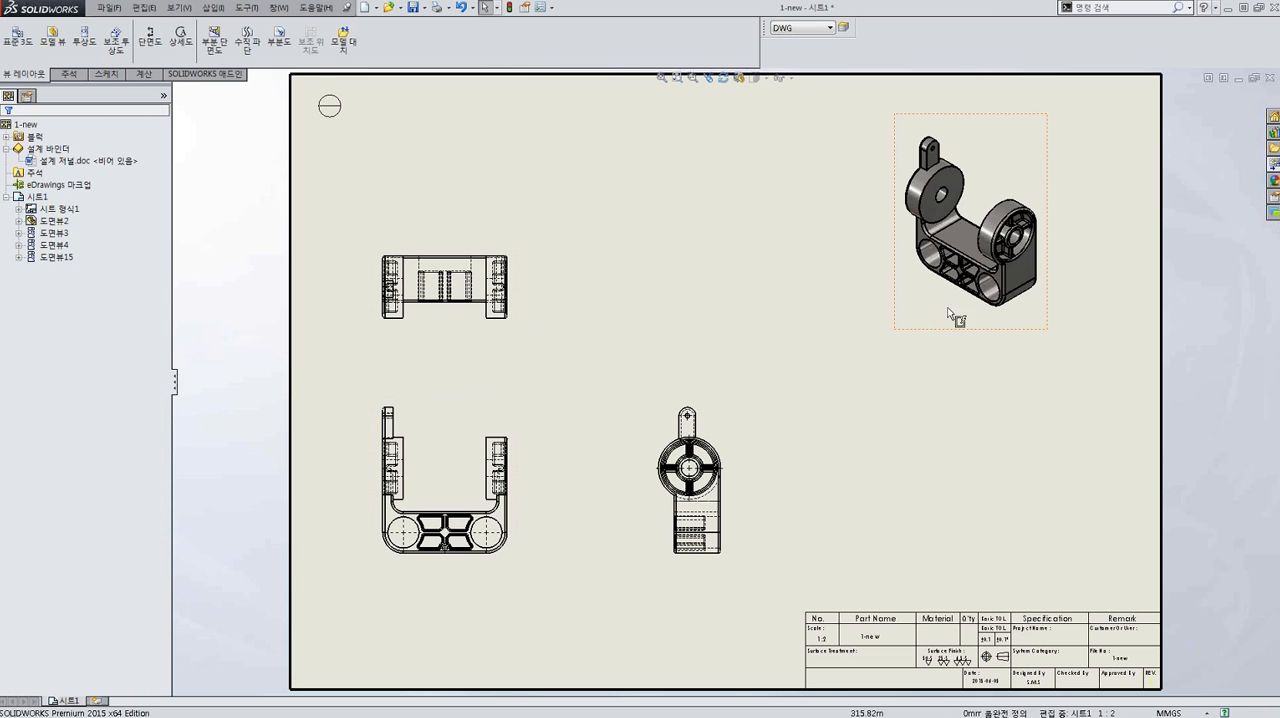
scroll(960, 242, down, 3)
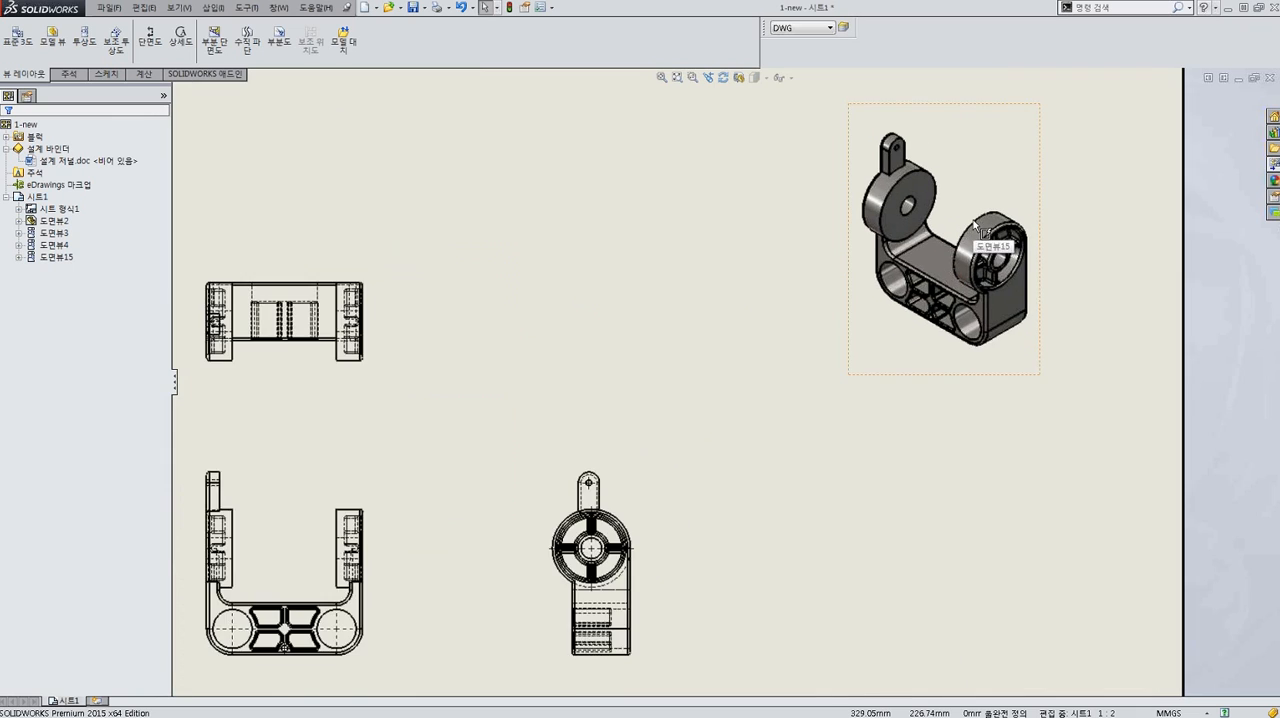
scroll(922, 246, up, 3)
scroll(860, 255, down, 1)
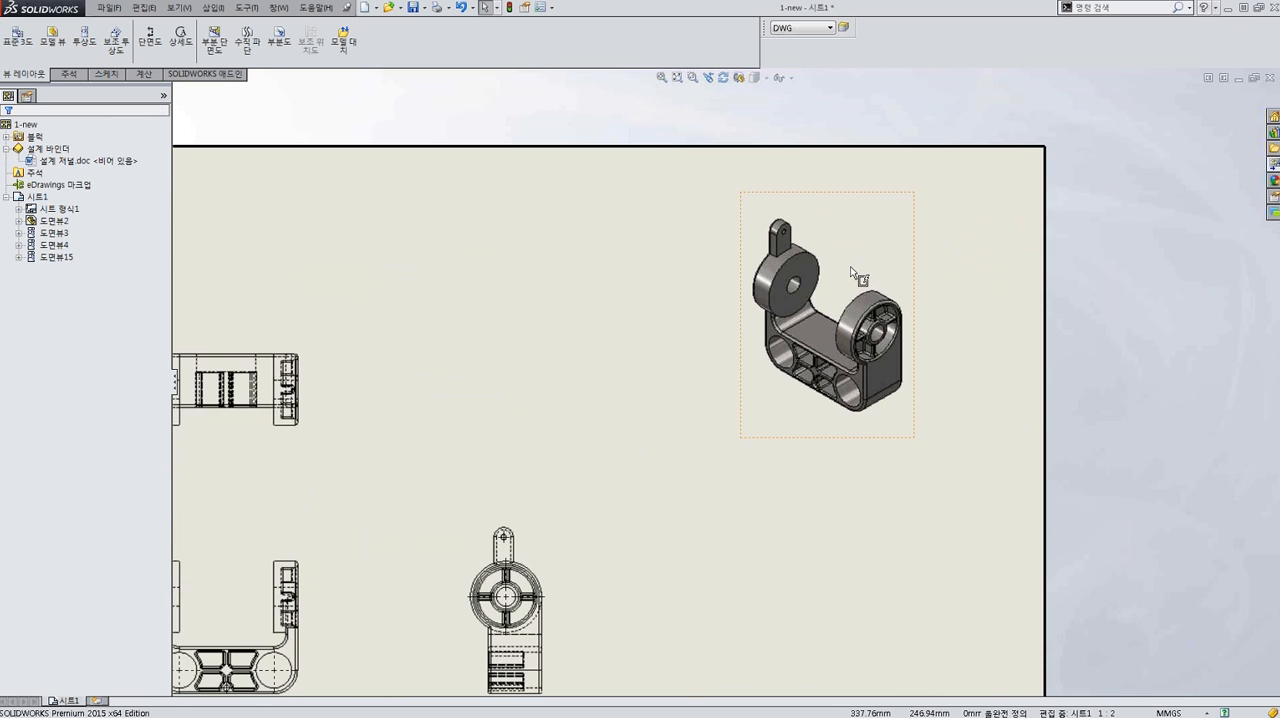
scroll(851, 258, up, 3)
key(f)
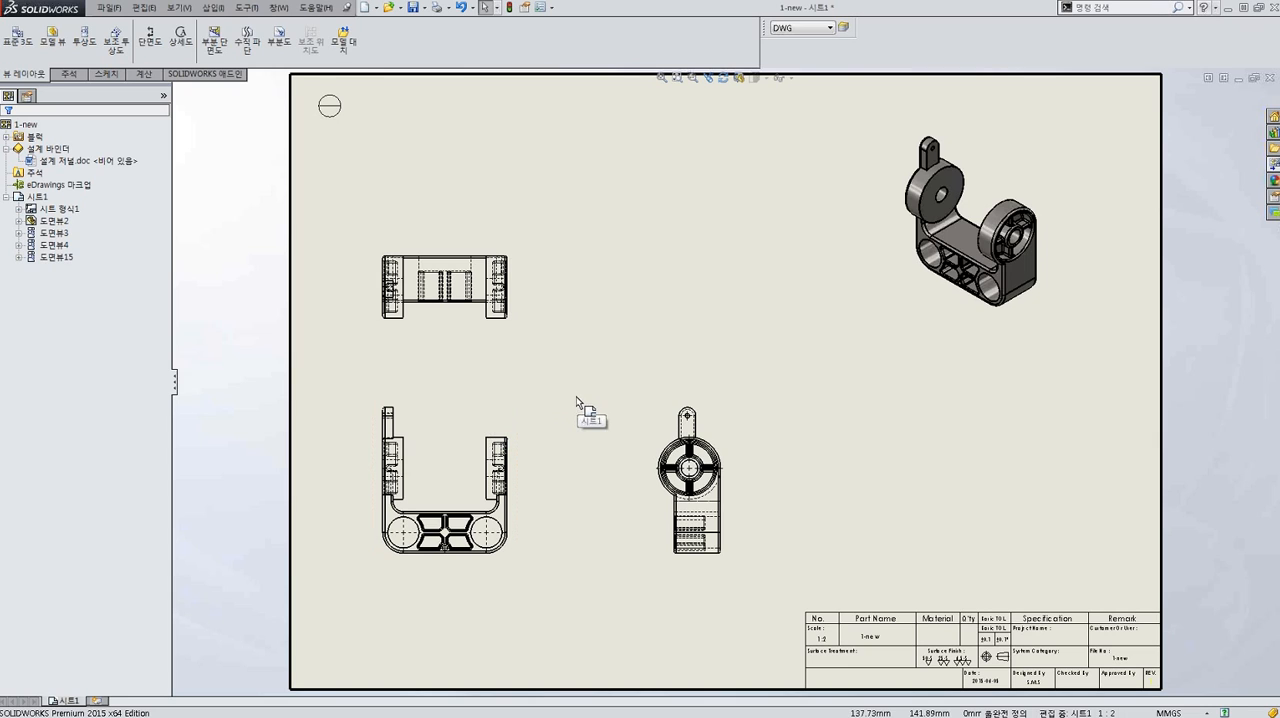
Rotate the isometric view in 3D drawing view to examine the bracket, leaving the view's original orientation on the sheet.
scroll(930, 305, up, 2)
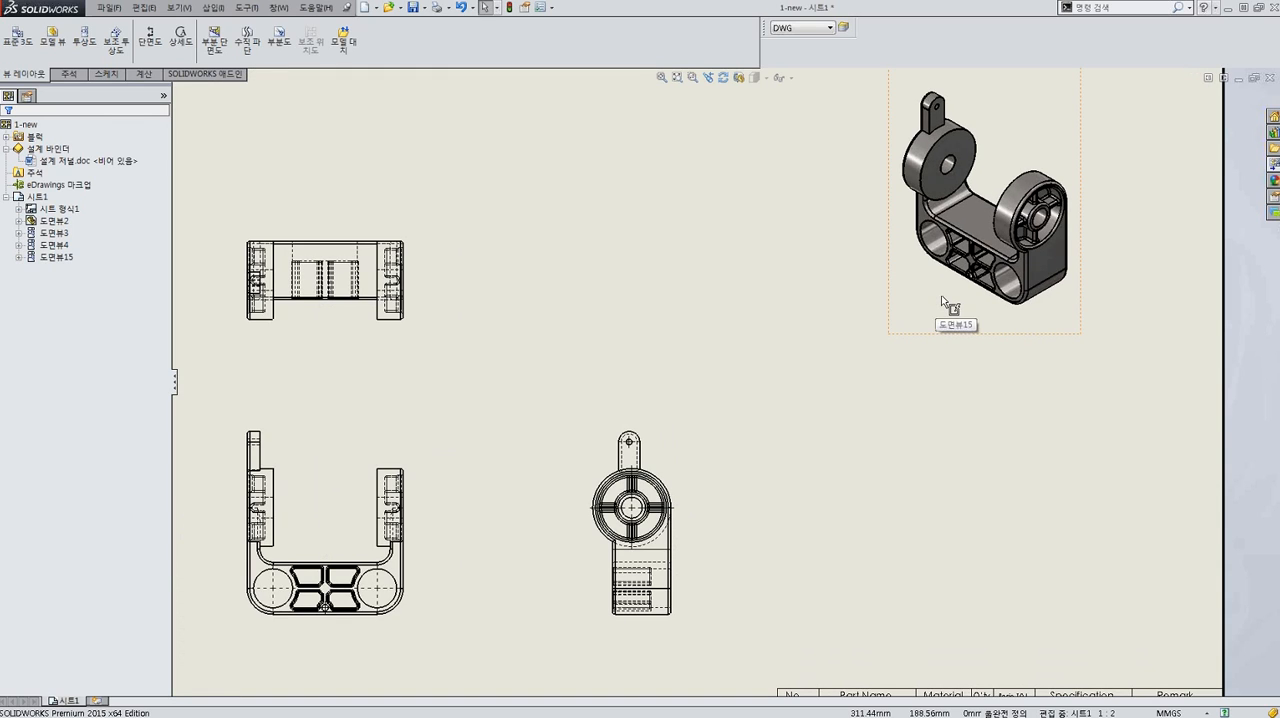
click(942, 300)
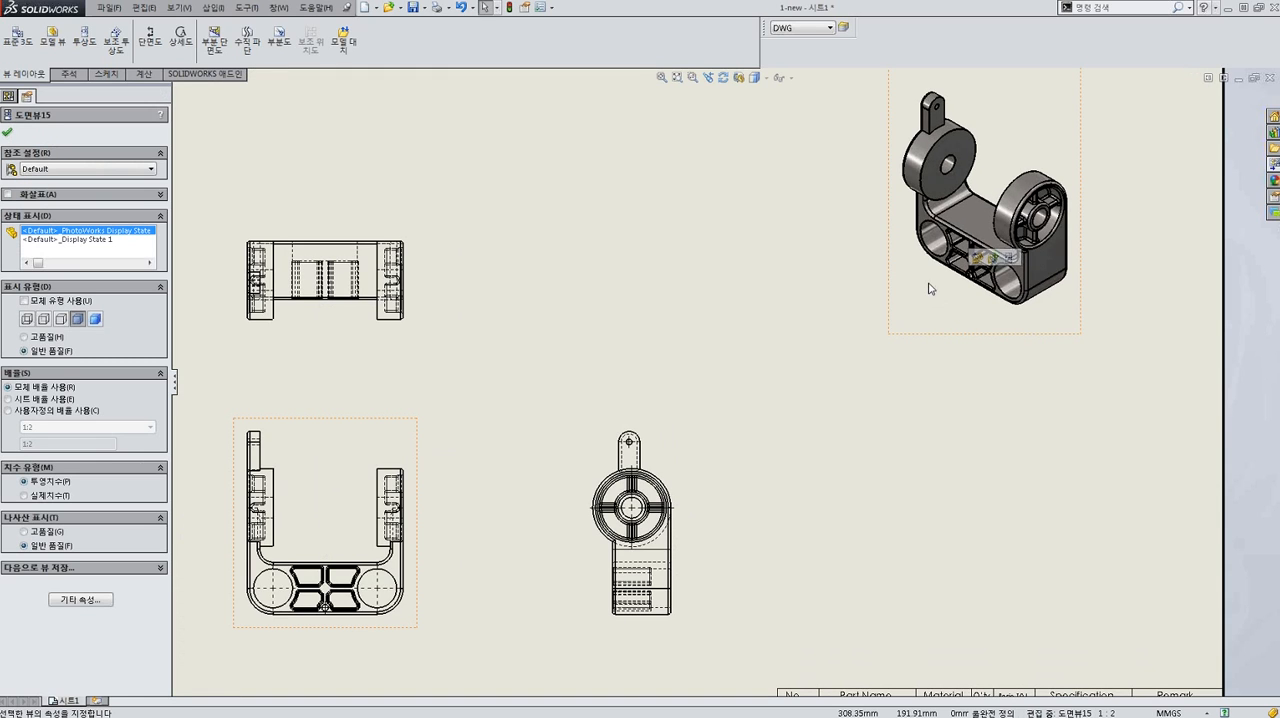
click(739, 78)
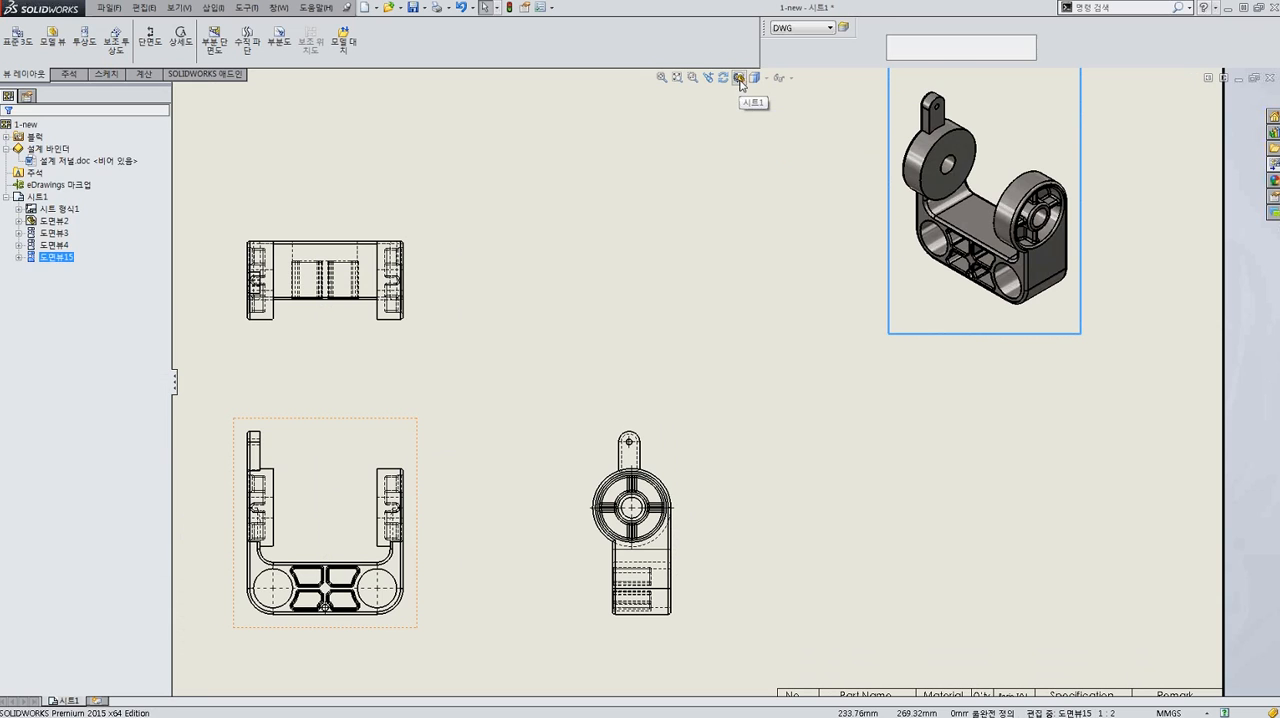
mouse_move(1006, 169)
mouse_down()
mouse_move(960, 277)
mouse_move(700, 269)
mouse_move(877, 409)
mouse_move(1052, 169)
mouse_move(1031, 235)
mouse_move(970, 235)
mouse_move(1000, 294)
mouse_move(965, 368)
mouse_up()
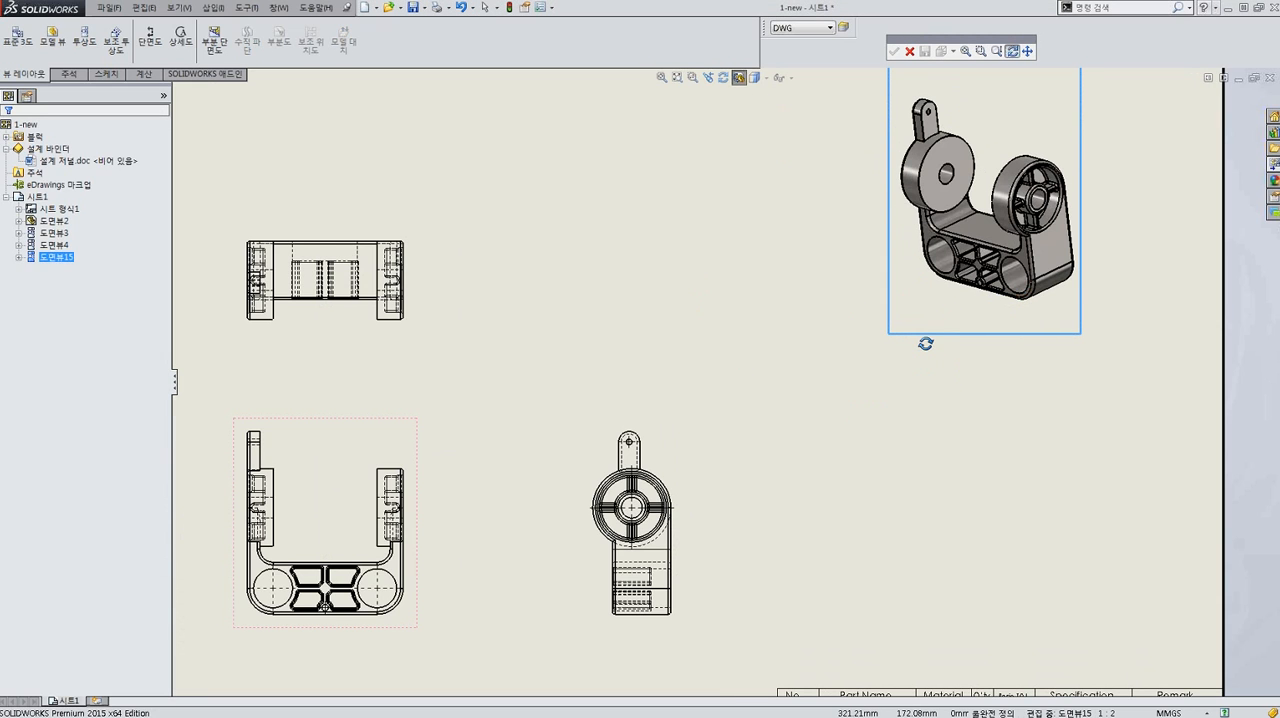
key(f)
click(696, 337)
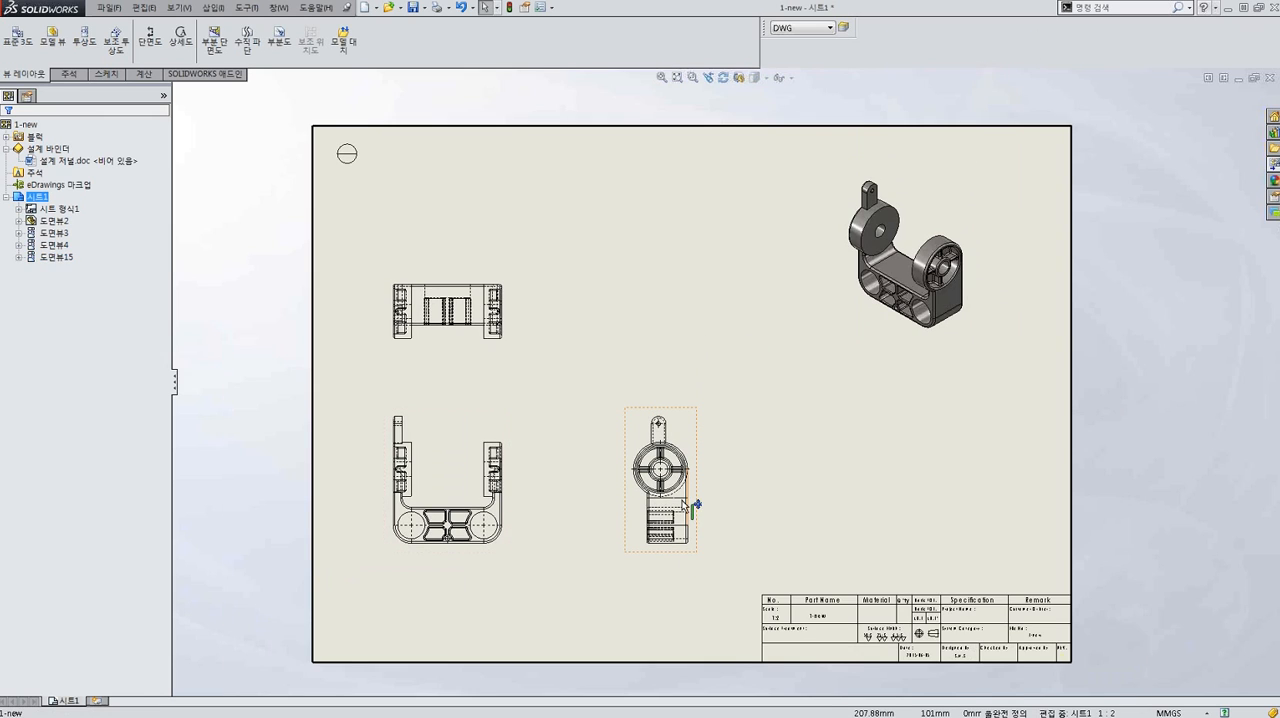
Spread the drawing views apart by moving the side view farther right, the top view higher and the front view slightly.
scroll(684, 503, down, 2)
drag(701, 428, 828, 428)
key(Escape)
drag(445, 390, 486, 396)
click(470, 280)
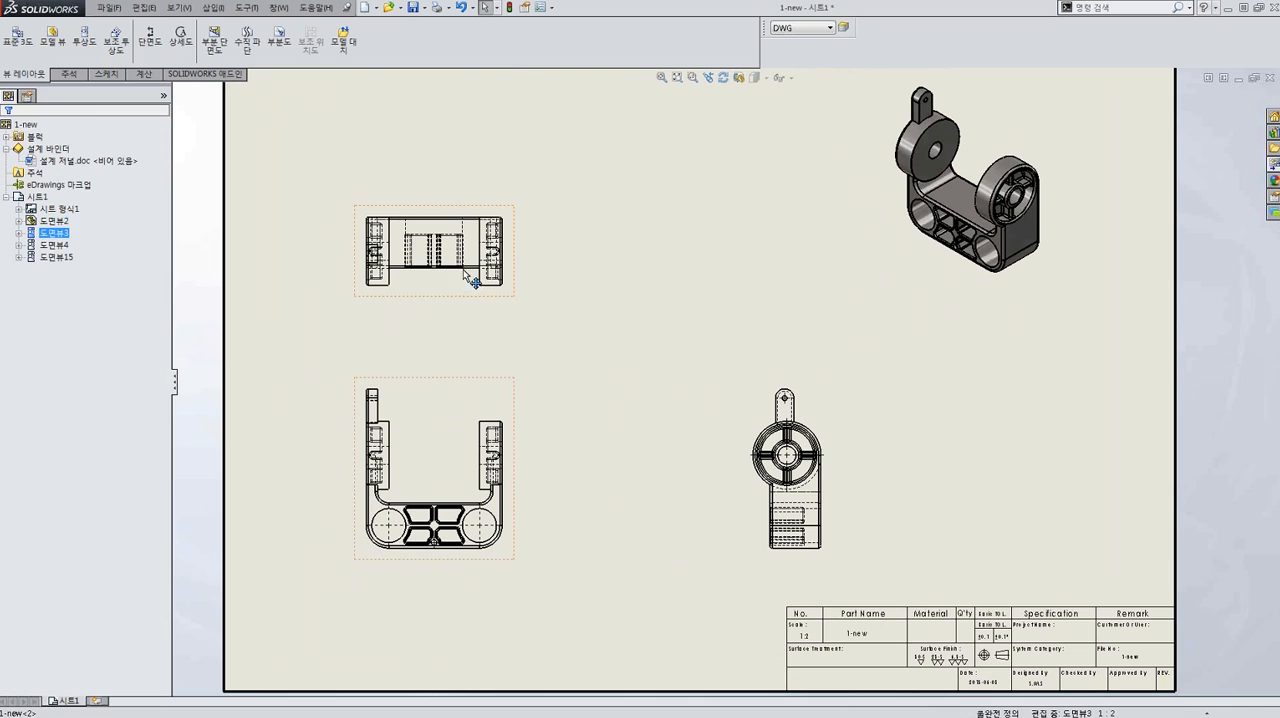
drag(470, 280, 466, 220)
drag(491, 392, 468, 383)
click(548, 305)
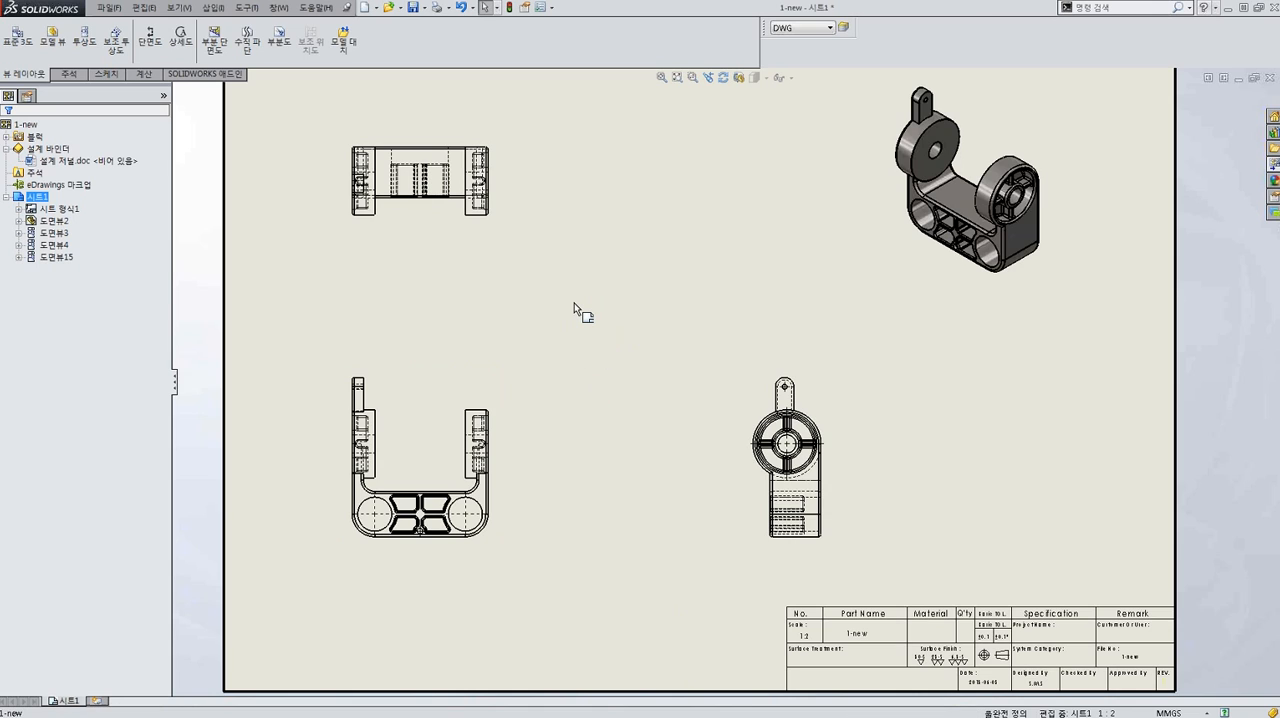
Insert model dimensions from the entire model into all views on the DWG layer, including hole callouts and eliminating duplicates.
scroll(565, 285, up, 1)
key(m)
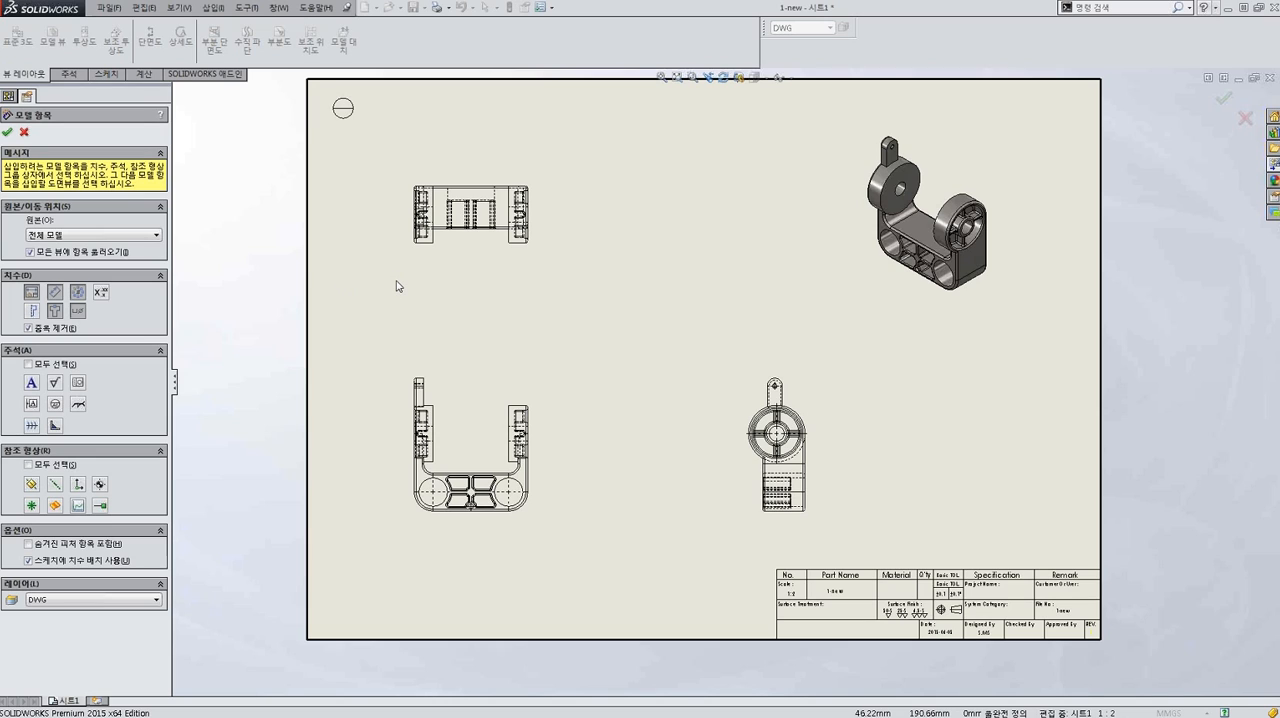
click(86, 600)
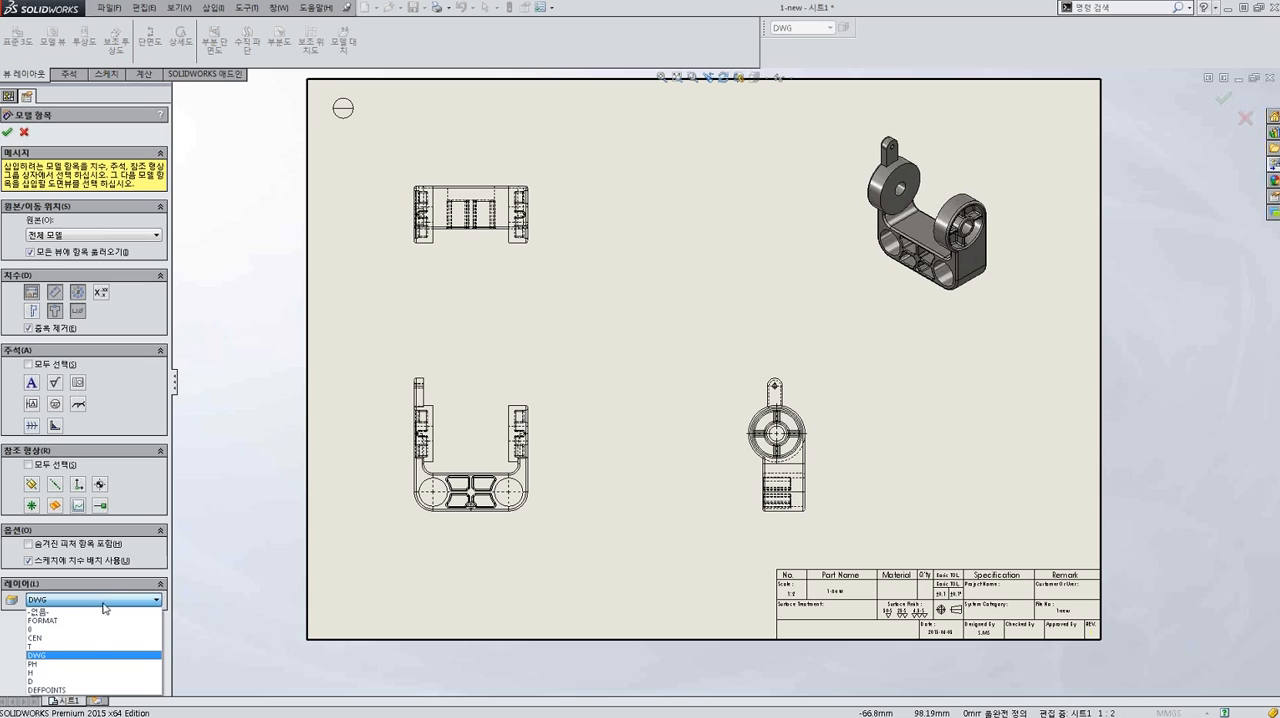
click(215, 570)
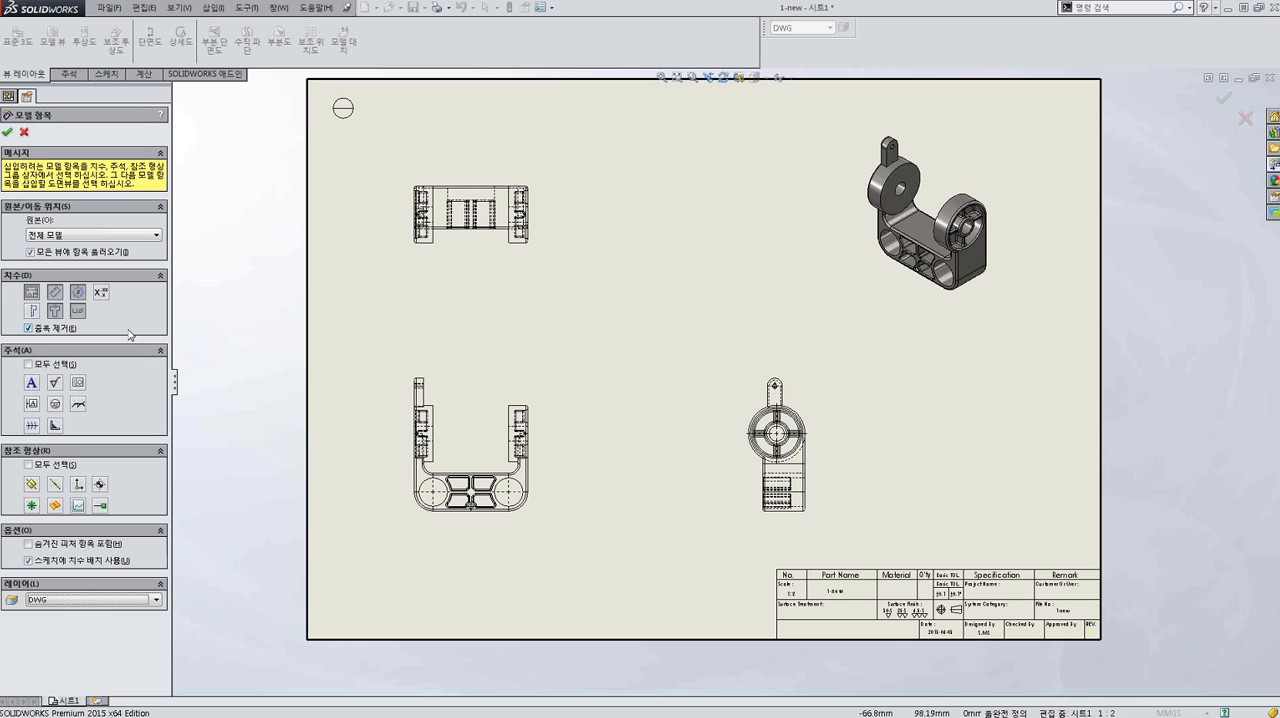
click(56, 311)
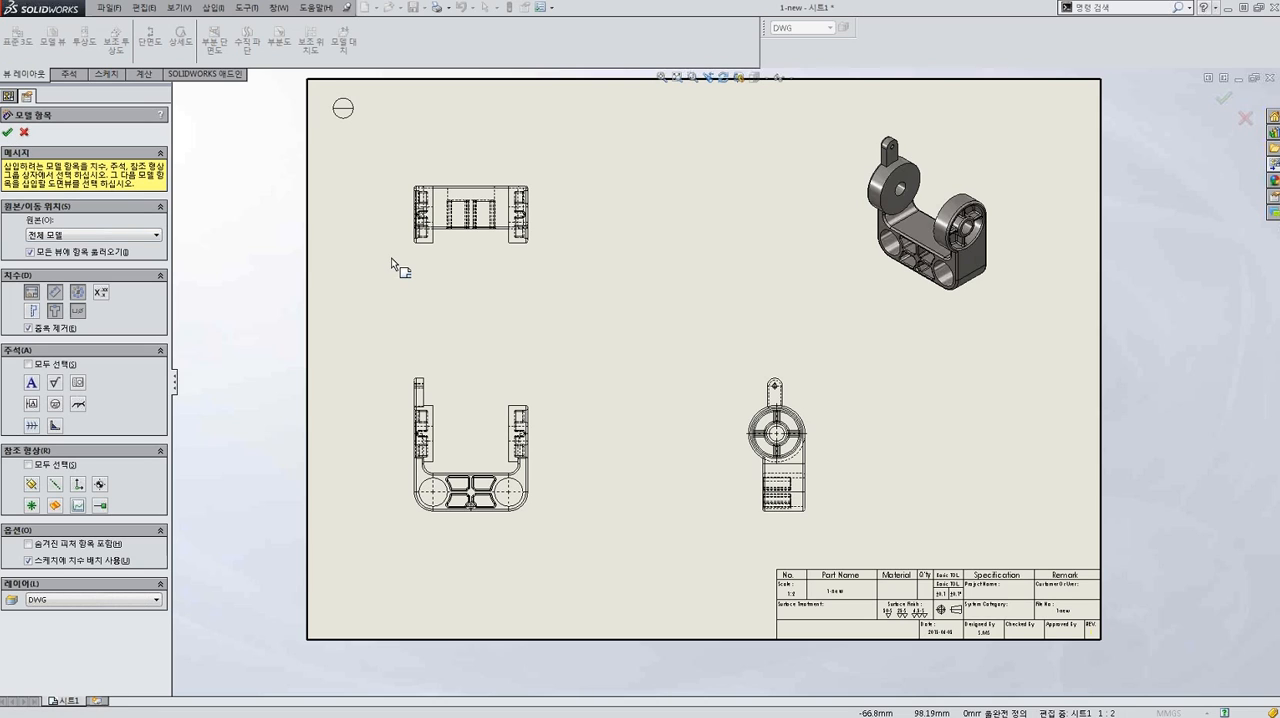
key(Return)
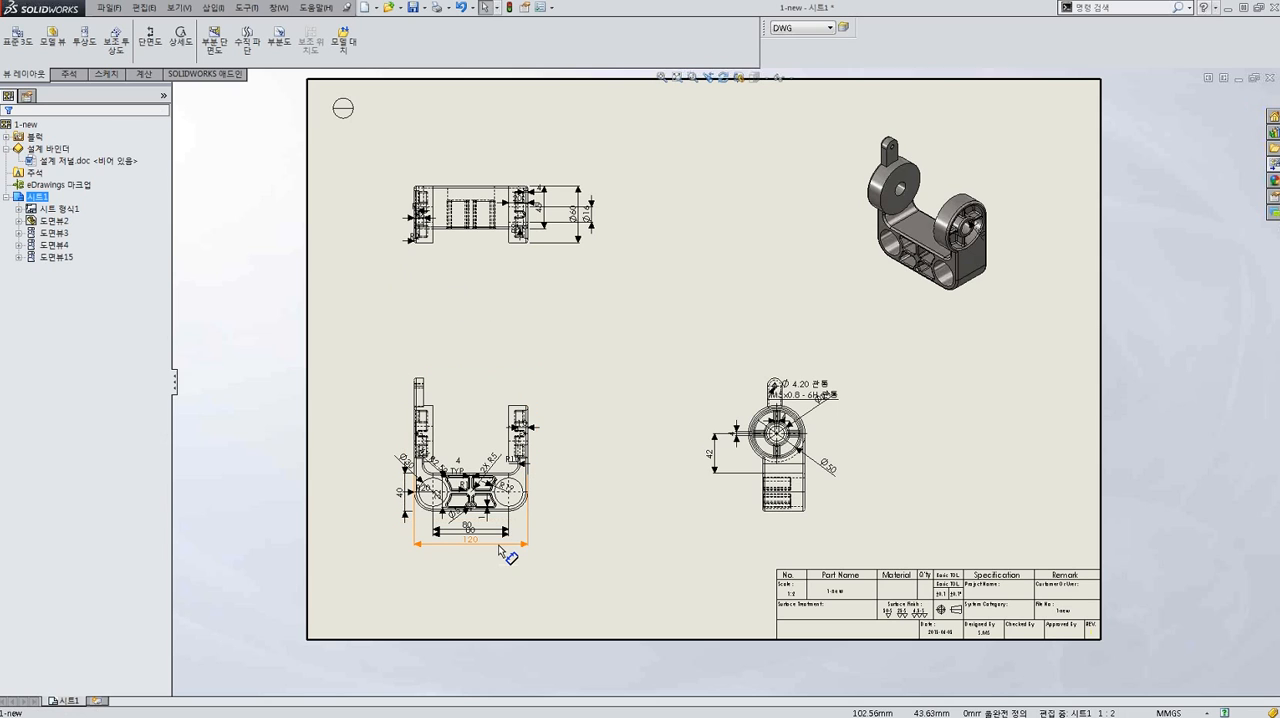
Select all inserted dimensions on the sheet and auto-arrange them around their views.
scroll(510, 553, down, 1)
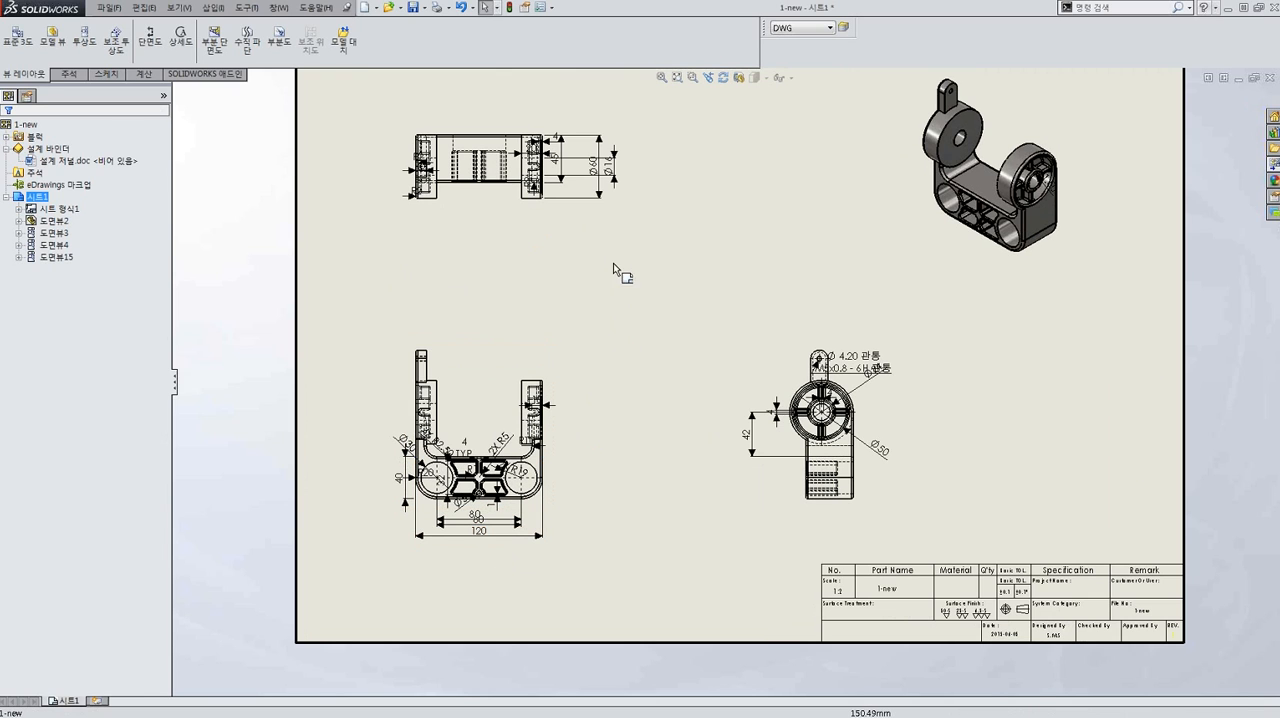
scroll(600, 210, down, 1)
scroll(545, 130, down, 1)
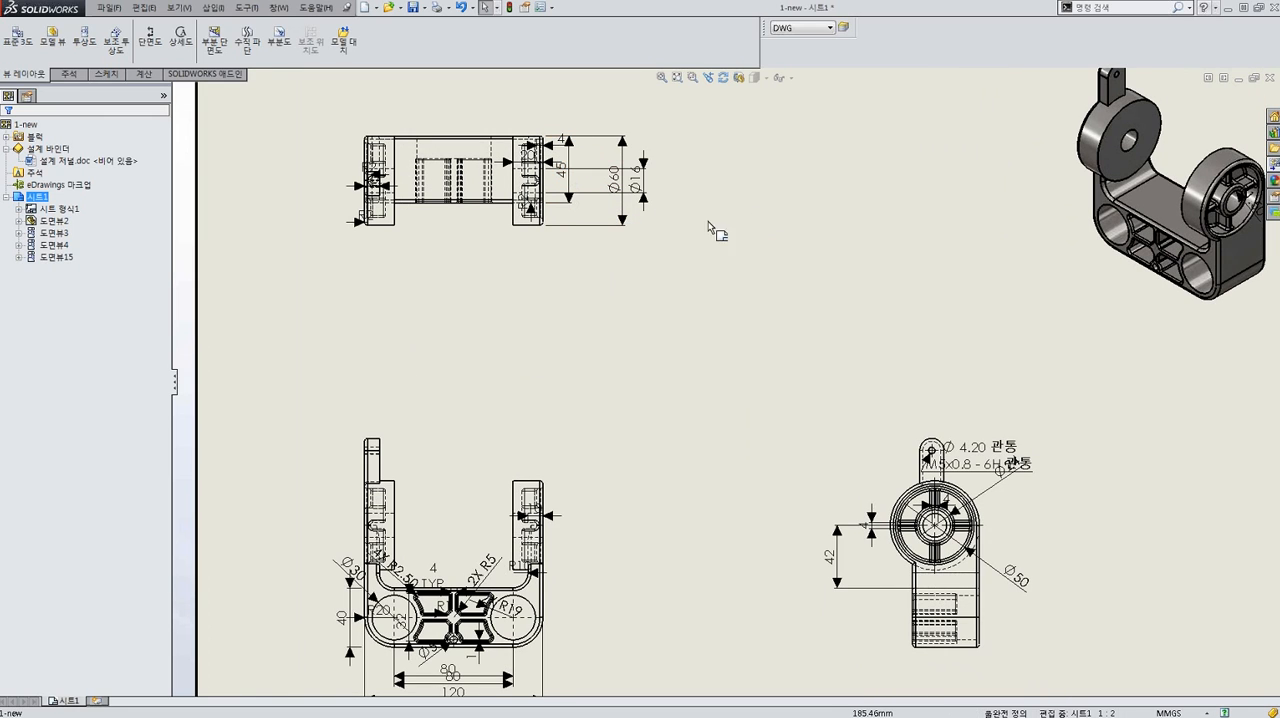
scroll(606, 270, up, 1)
scroll(612, 360, up, 1)
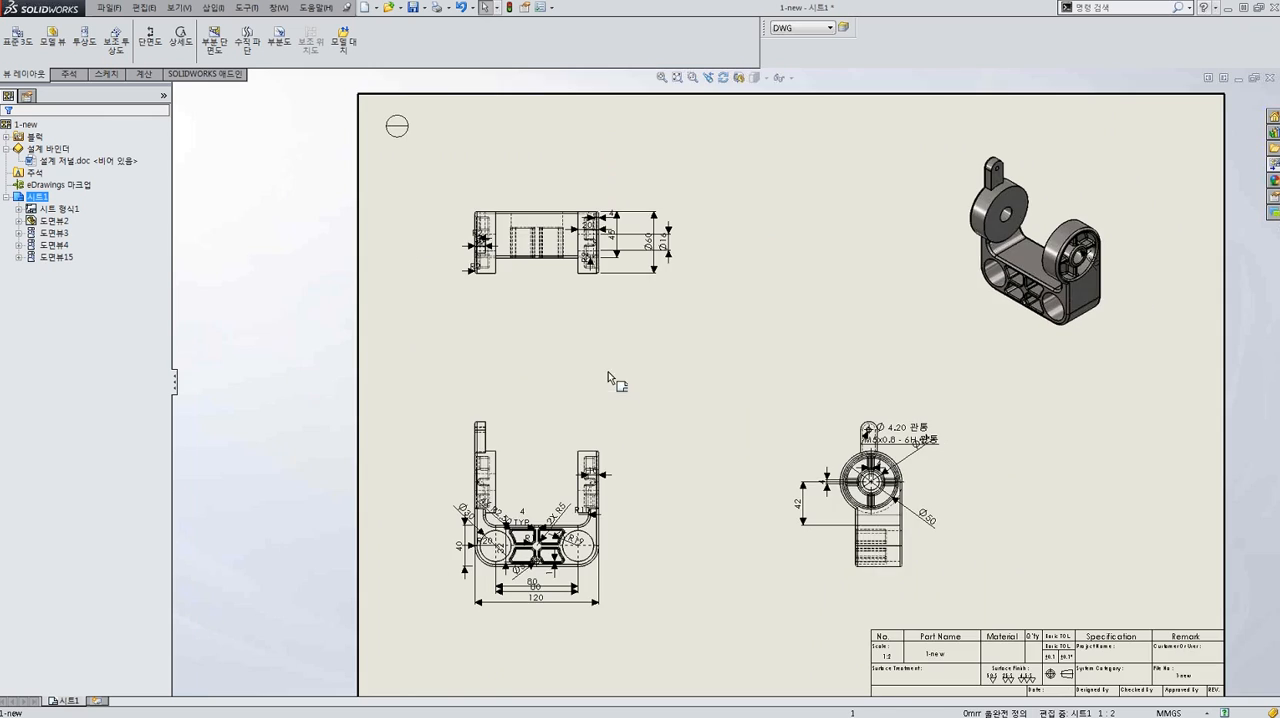
scroll(605, 545, up, 1)
scroll(600, 548, up, 1)
scroll(590, 576, down, 1)
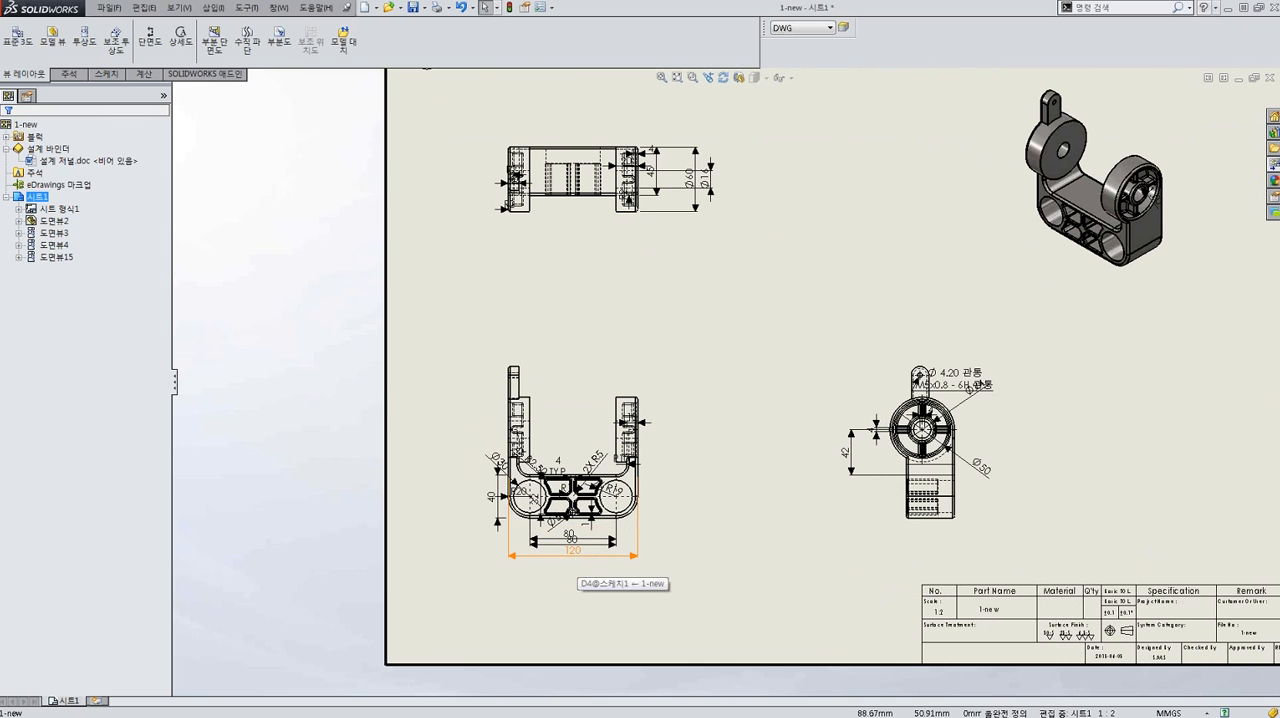
click(580, 558)
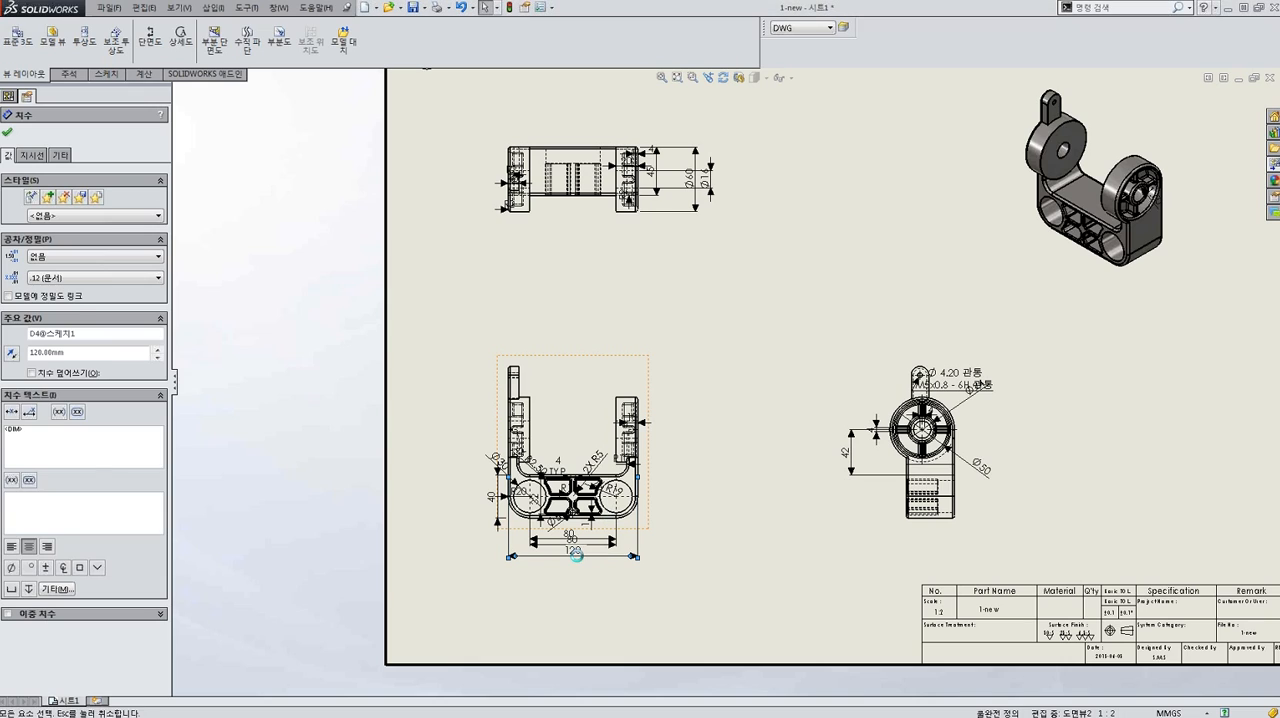
key(ctrl+a)
mouse_move(622, 566)
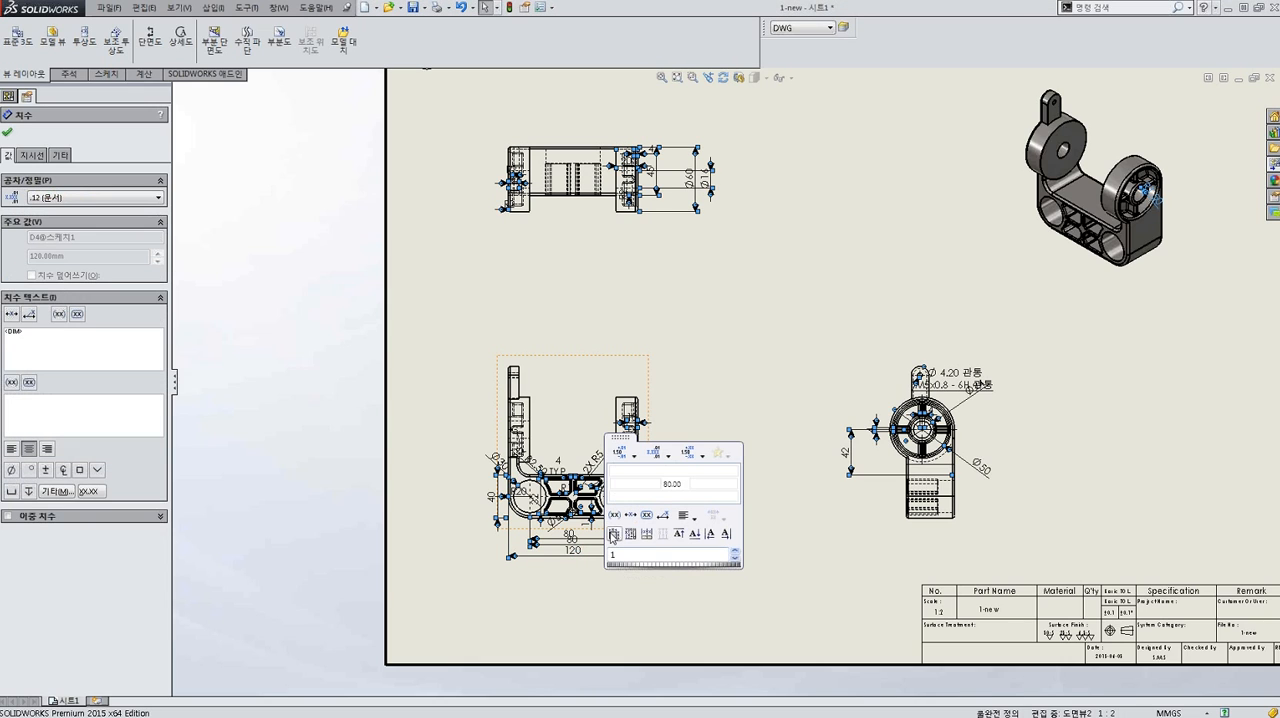
click(614, 534)
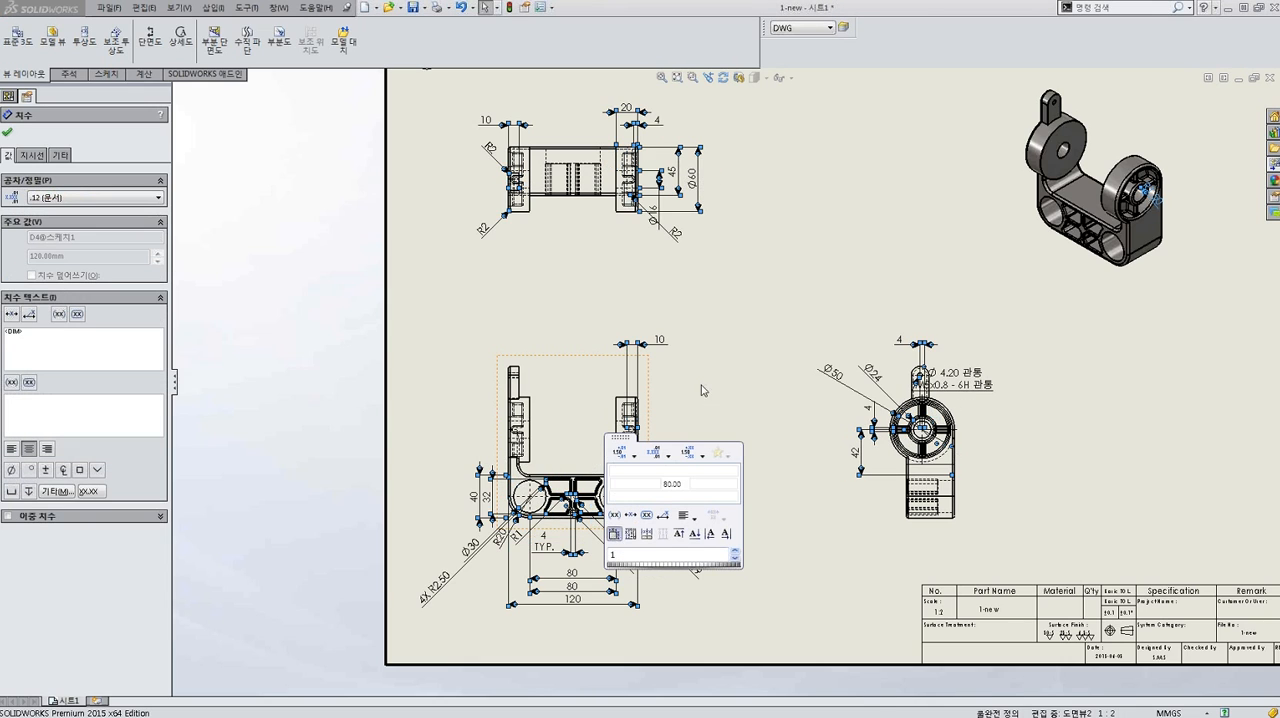
click(731, 257)
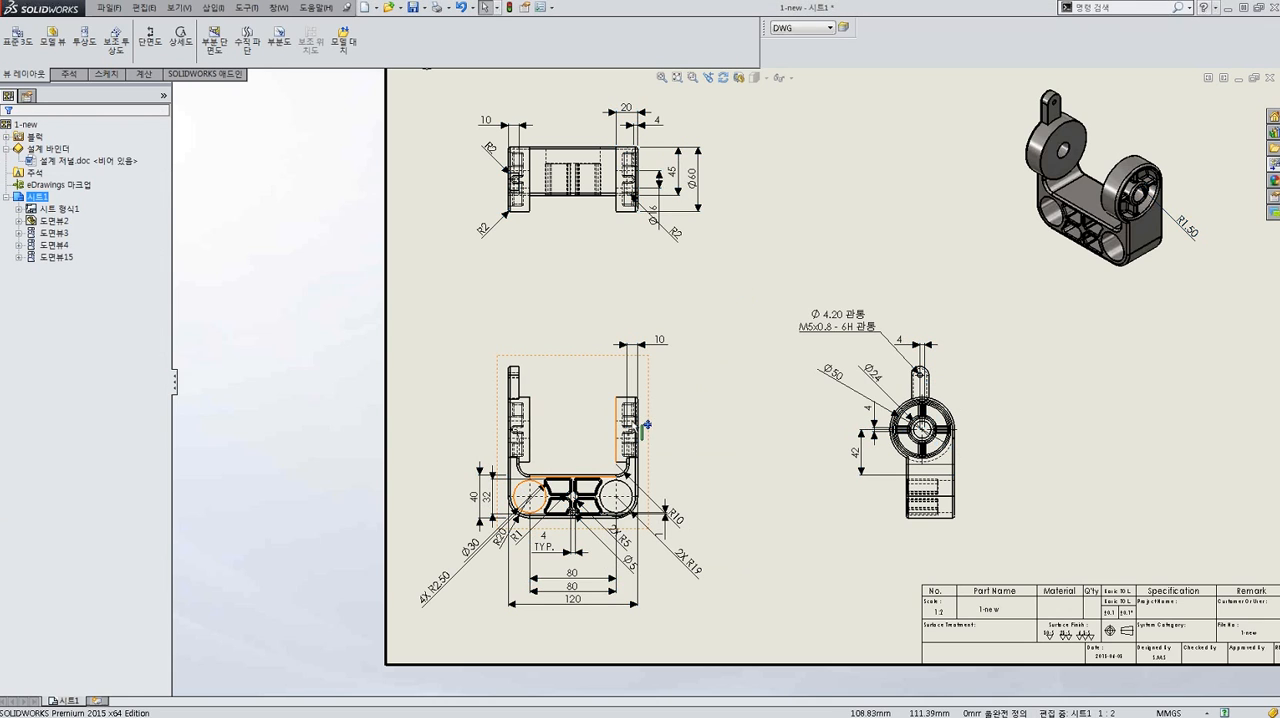
Add a trial width dimension below the side view's lower body and delete it.
scroll(905, 395, down, 2)
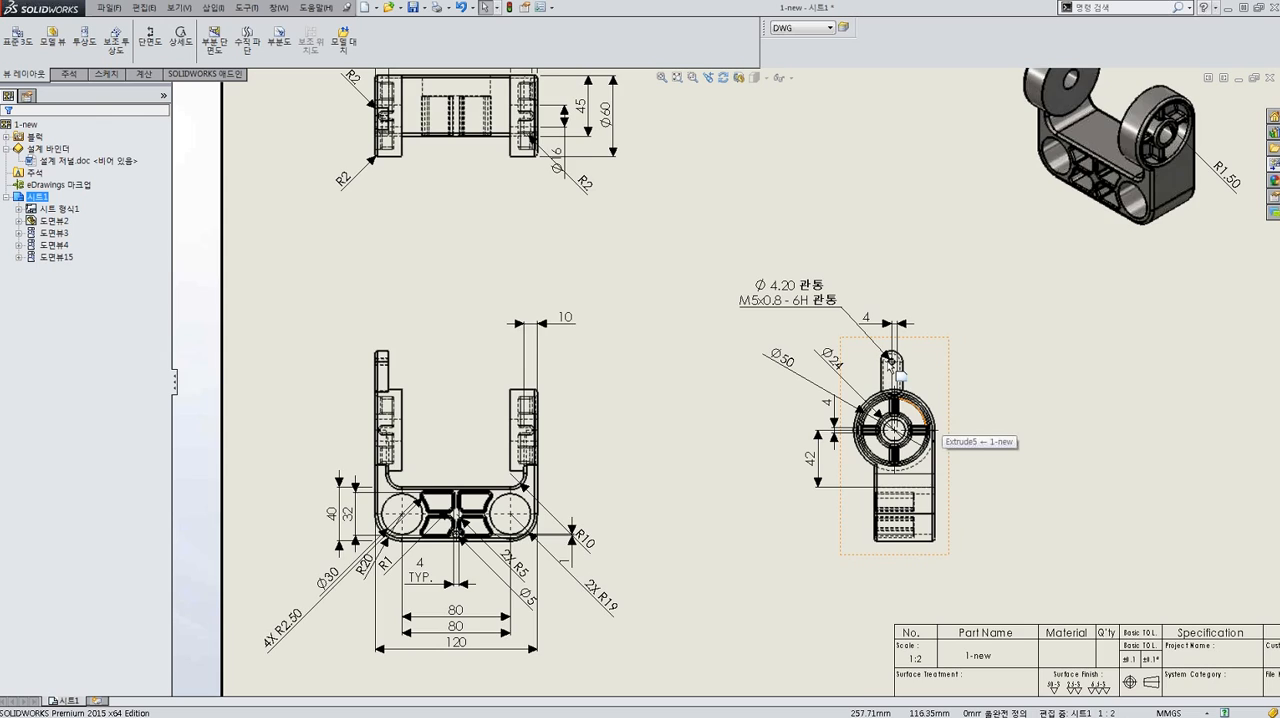
scroll(1000, 445, down, 1)
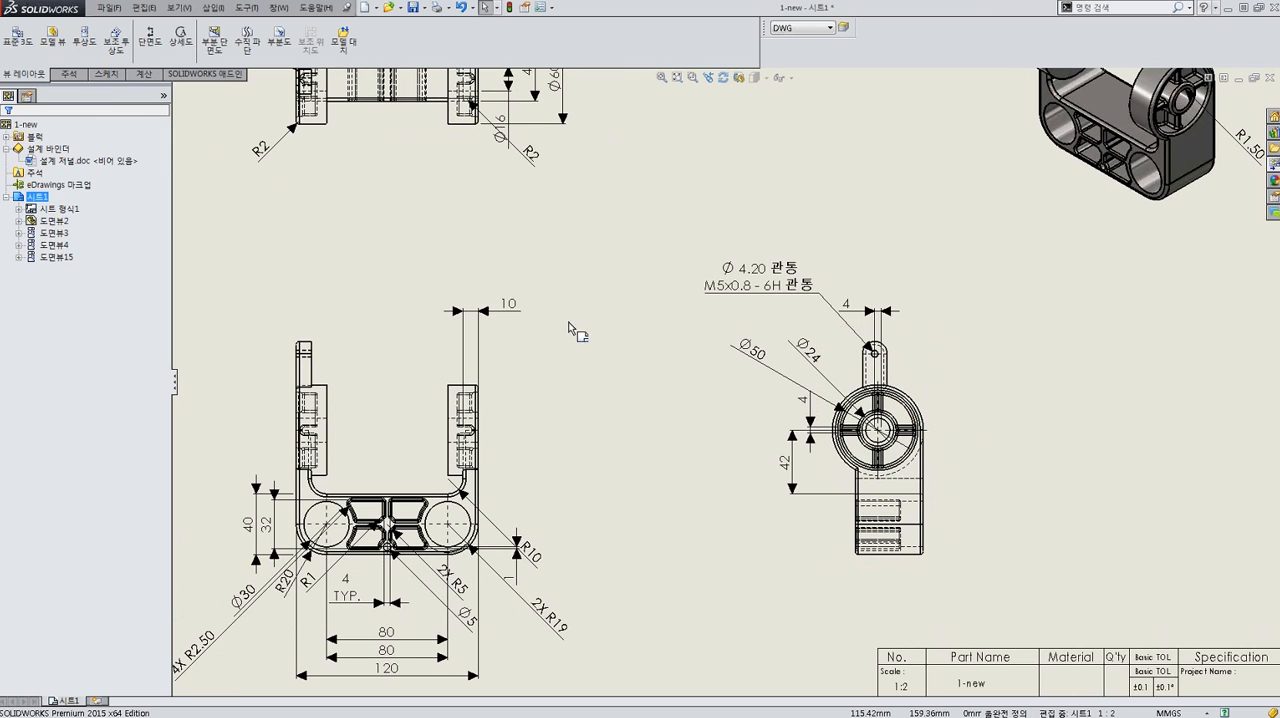
key(d)
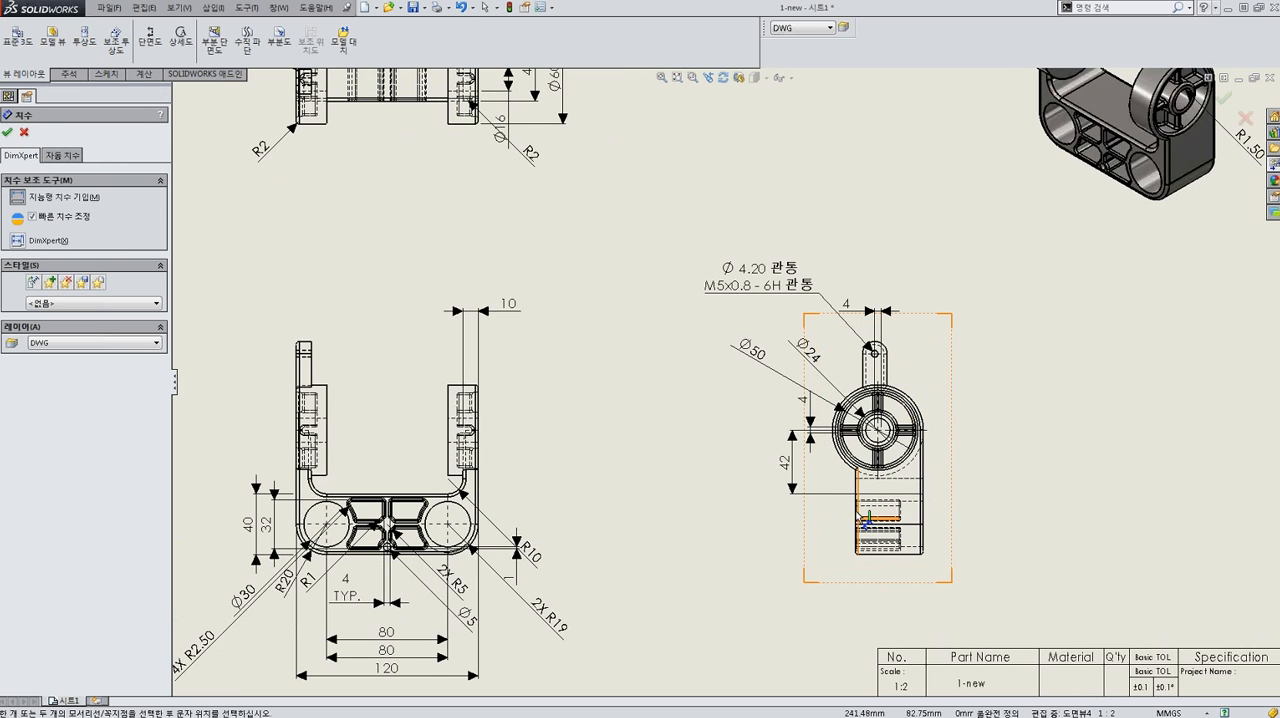
click(857, 505)
click(922, 520)
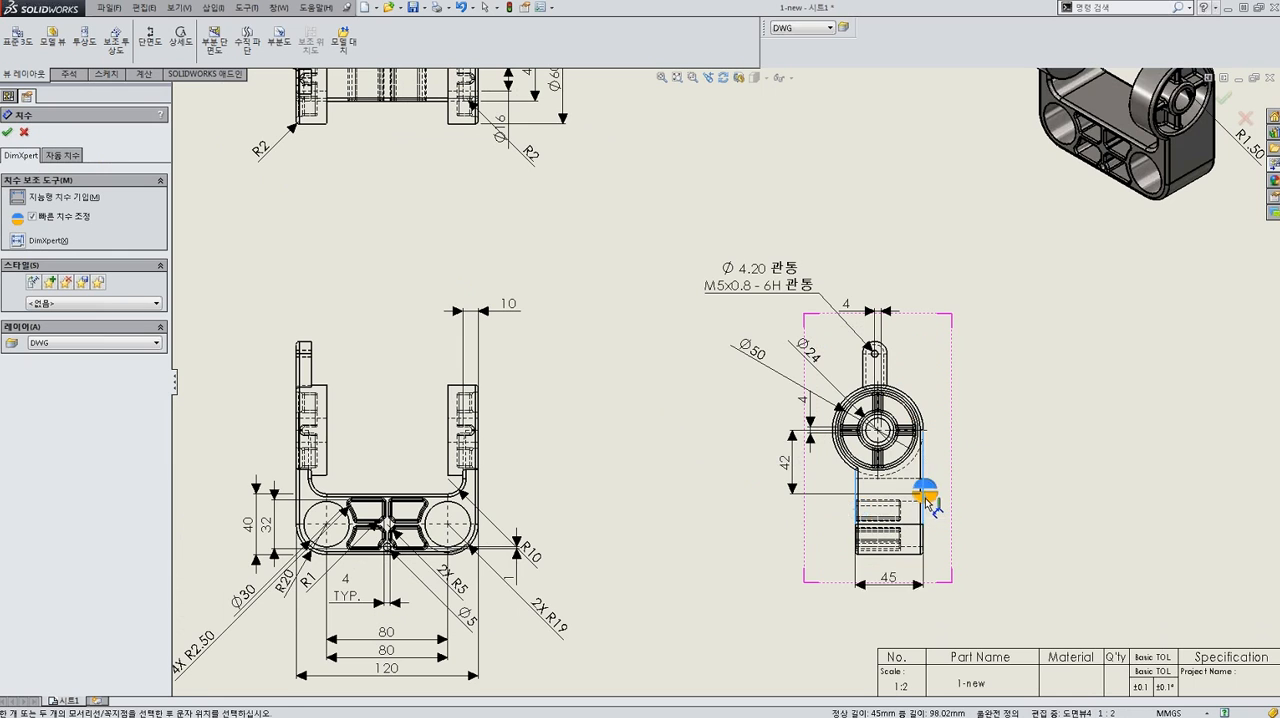
click(890, 618)
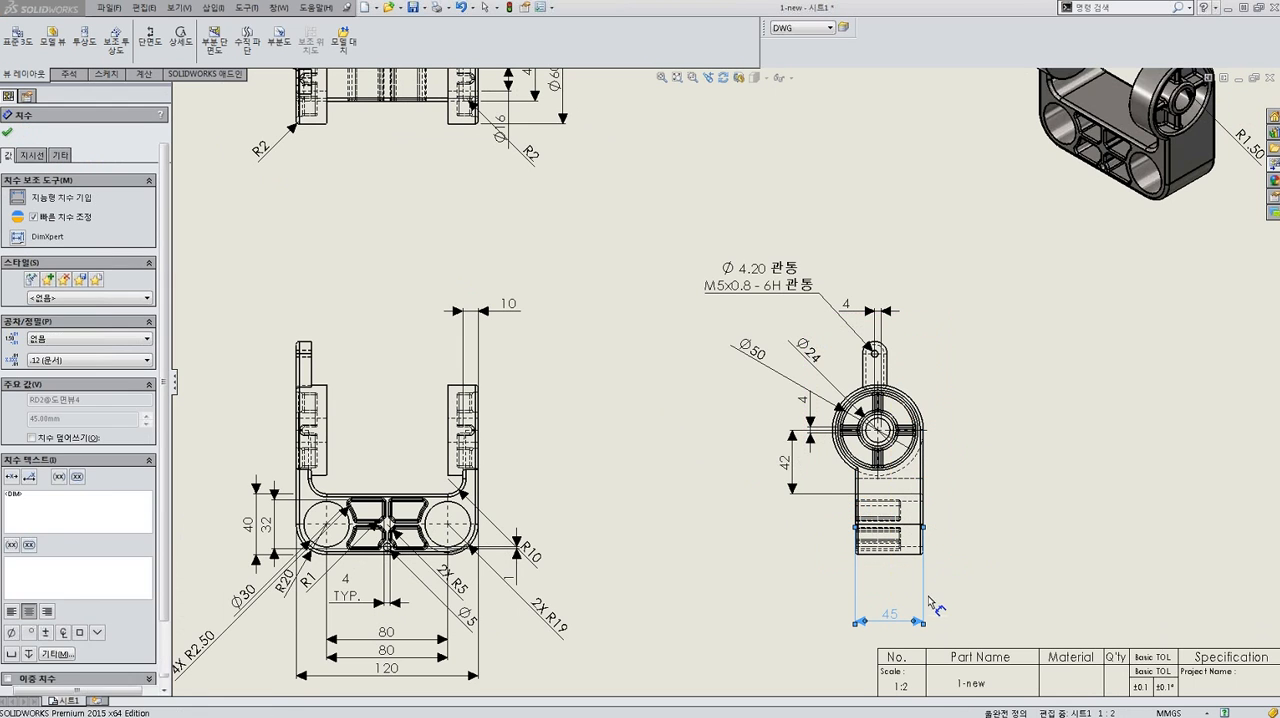
key(Escape)
key(Delete)
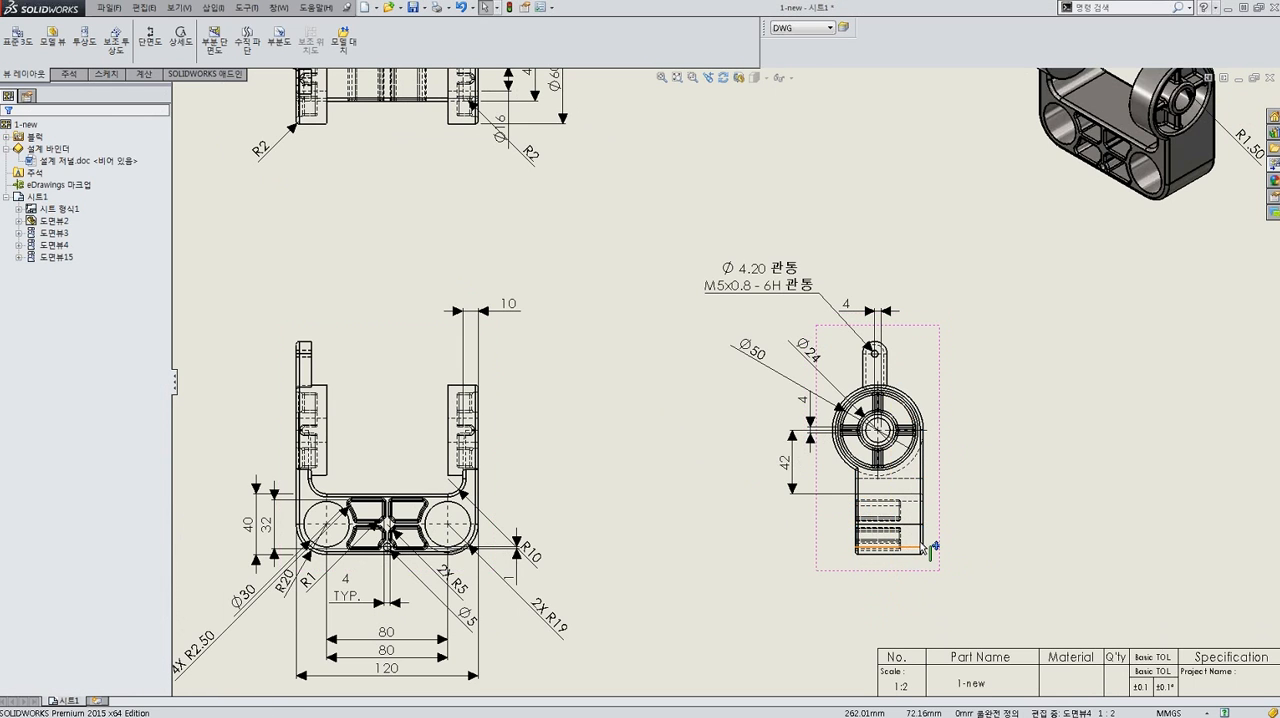
Delete the R1.50 dimension beside the isometric view.
key(f)
click(1063, 272)
key(Escape)
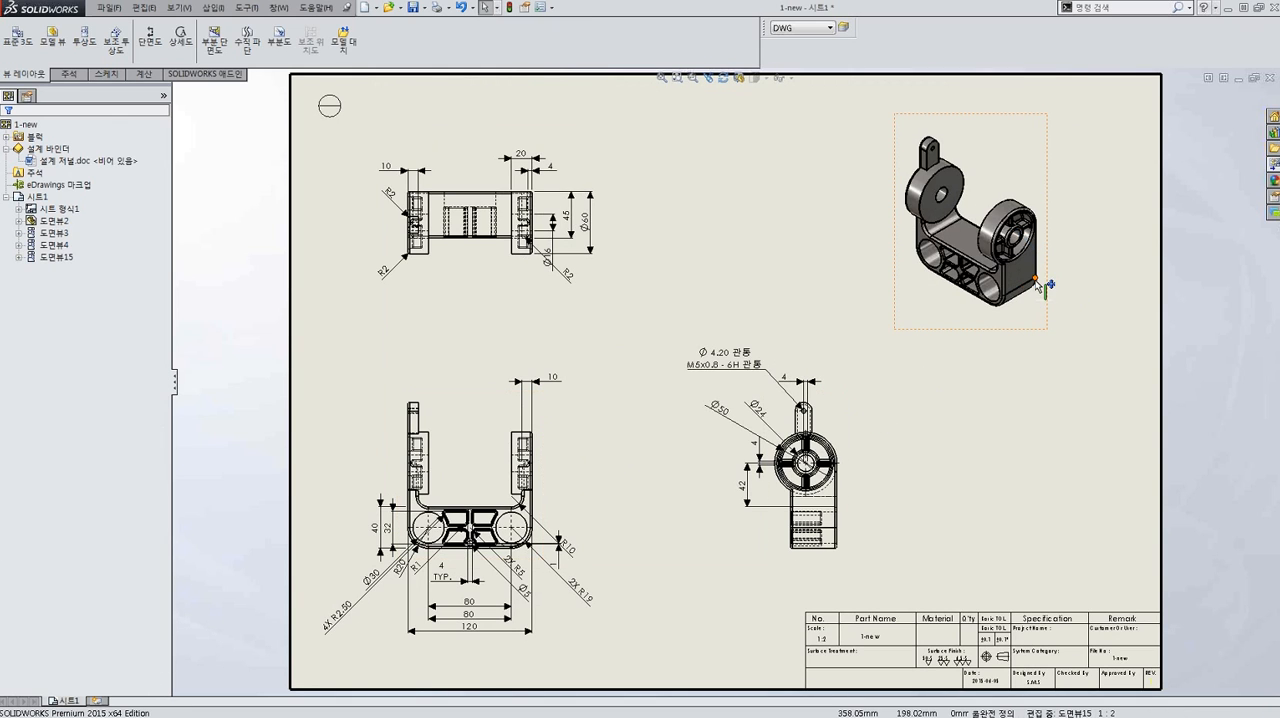
key(z)
key(f)
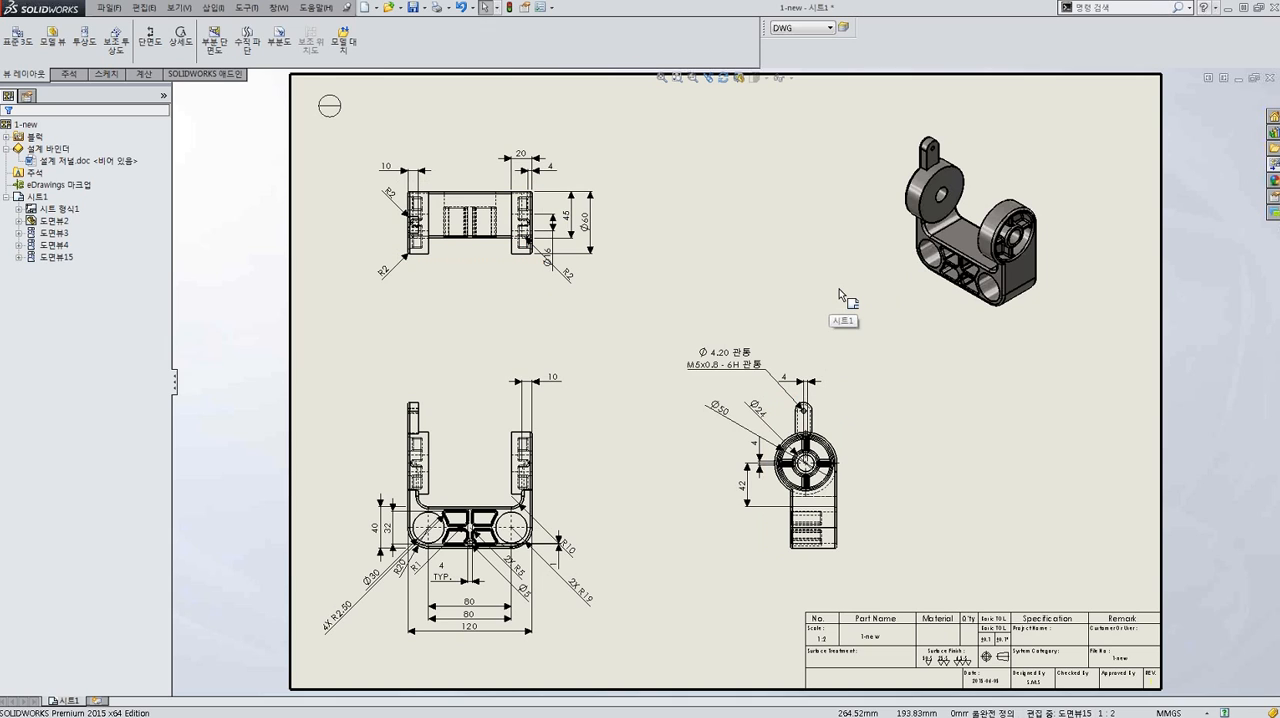
Start saving a copy of the drawing under the file name 1-new in Dwg (*.dwg) format.
click(109, 8)
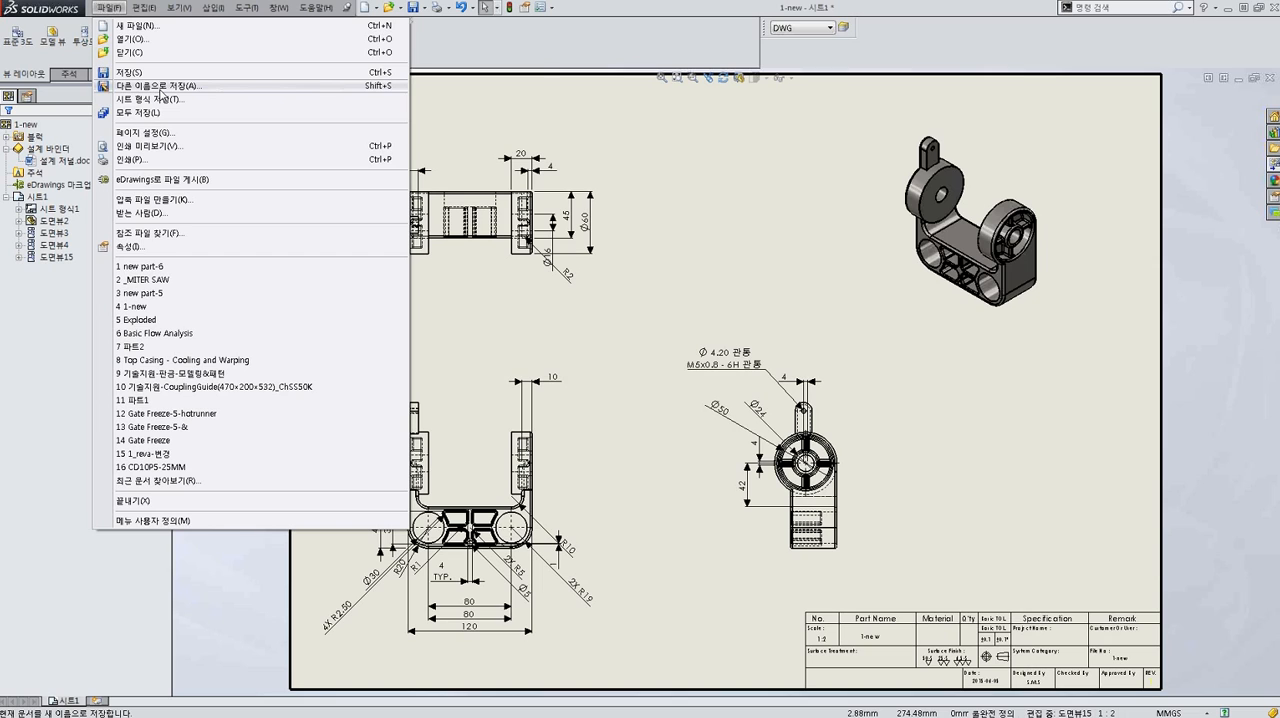
click(159, 88)
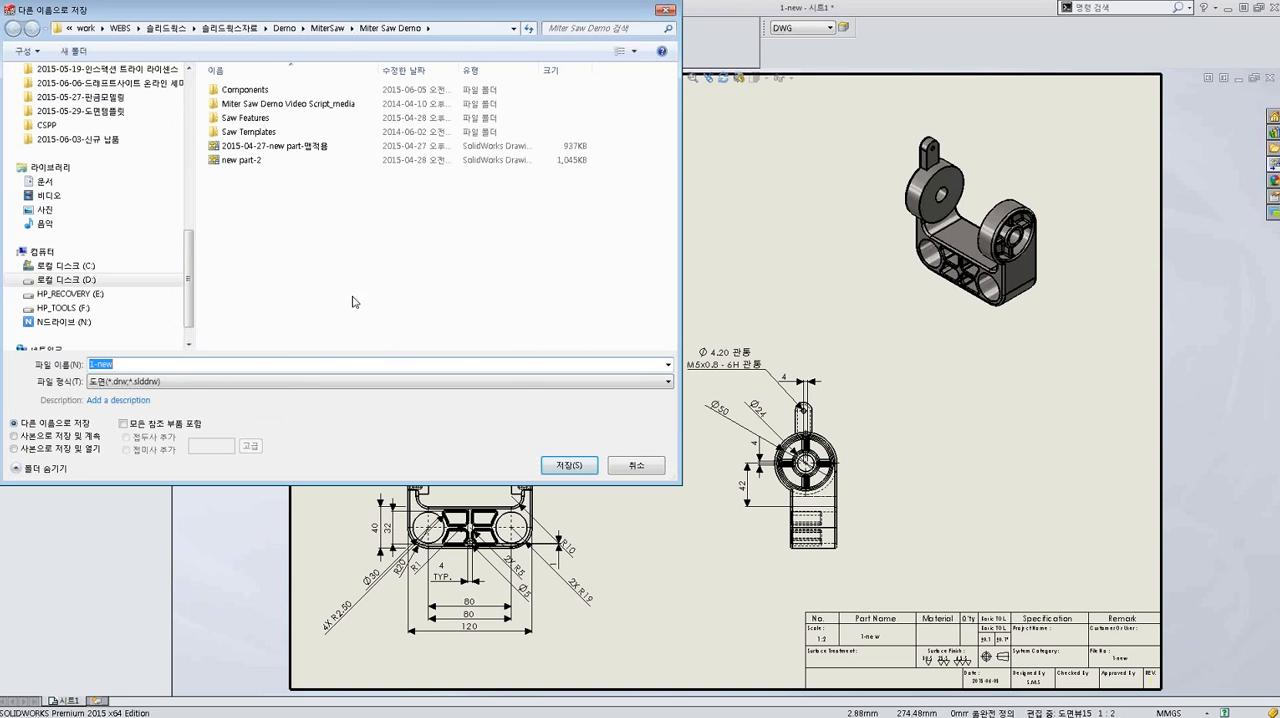
click(288, 382)
click(281, 437)
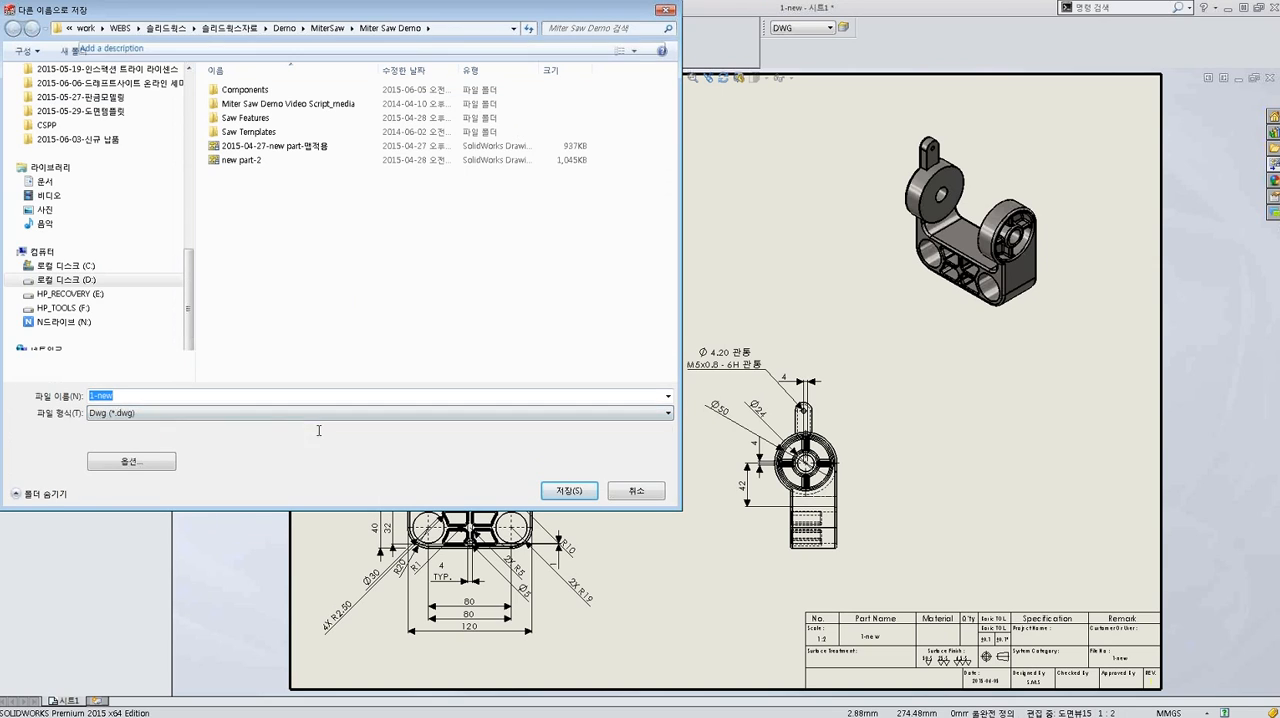
Set the DWG export options to version R2007-2009, TrueType fonts and the AutoCAD standard line style.
click(160, 463)
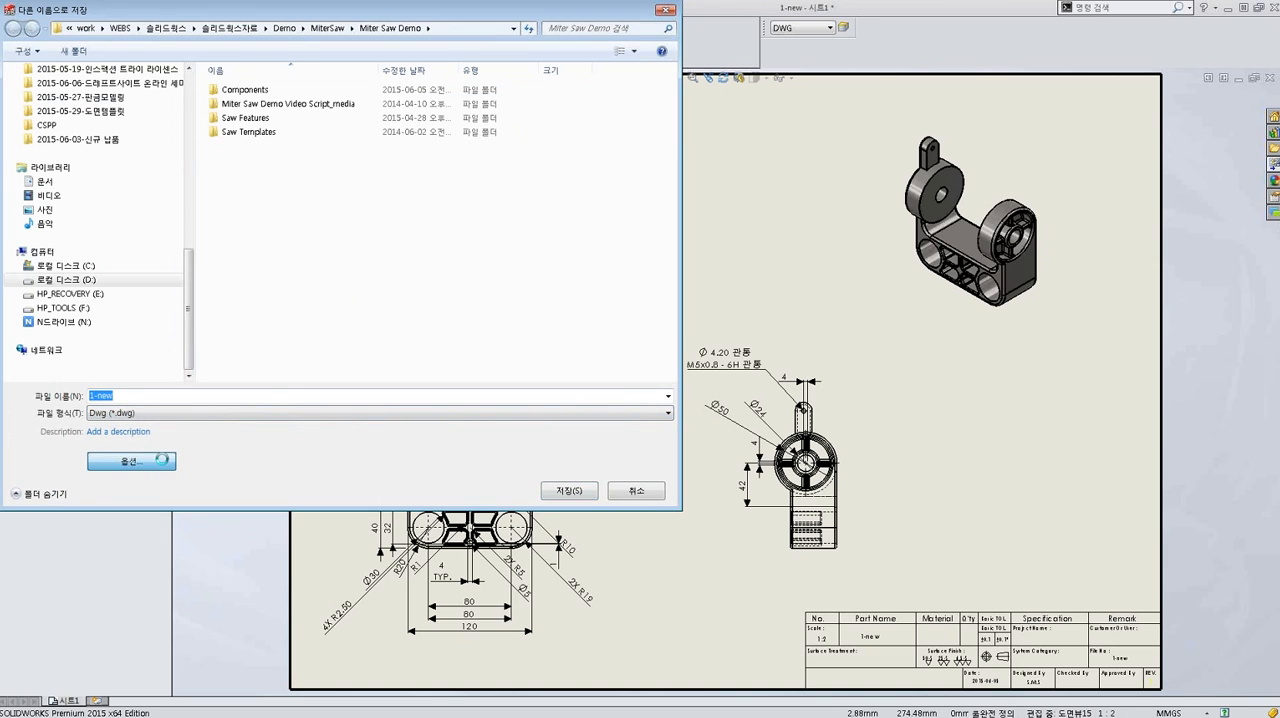
click(502, 128)
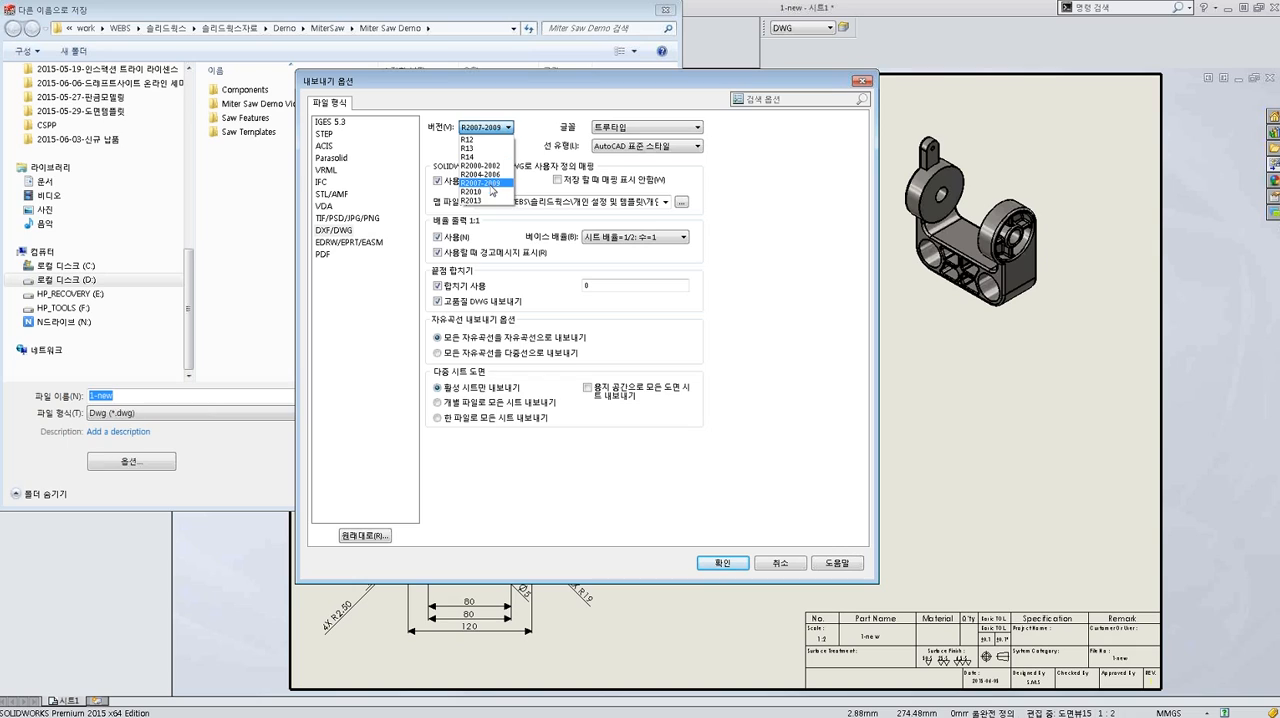
click(489, 184)
click(689, 127)
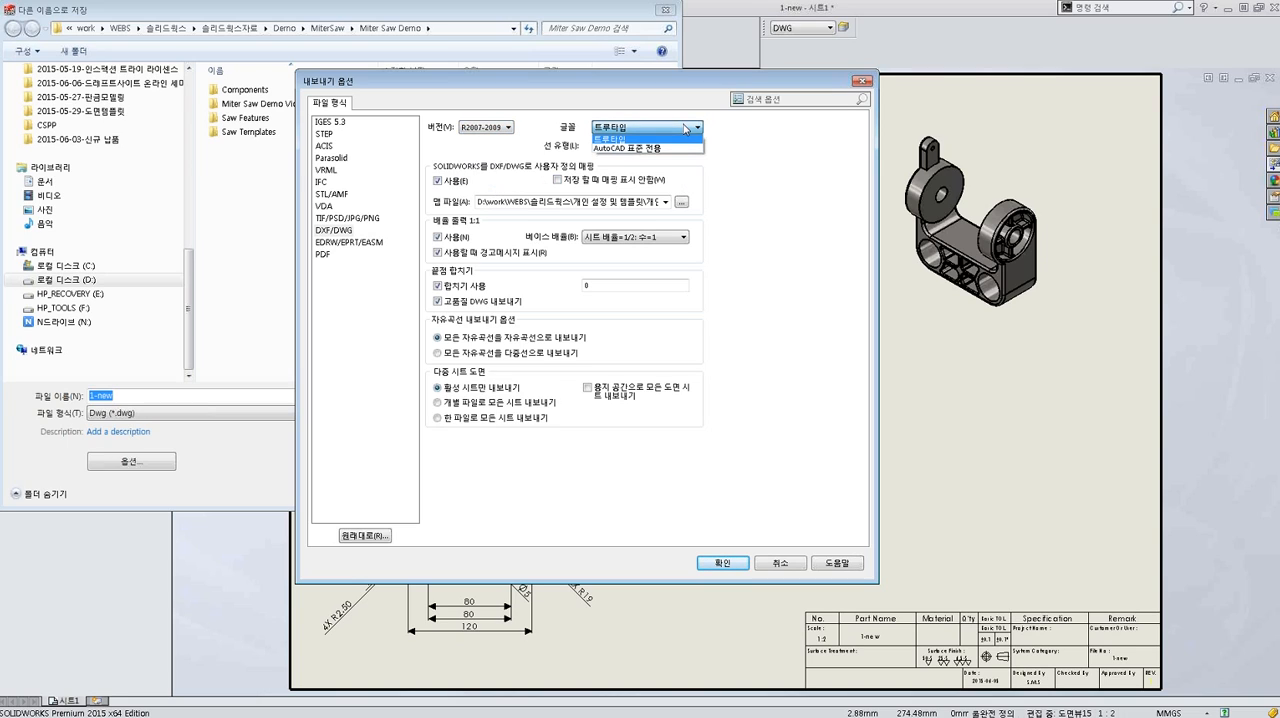
click(674, 140)
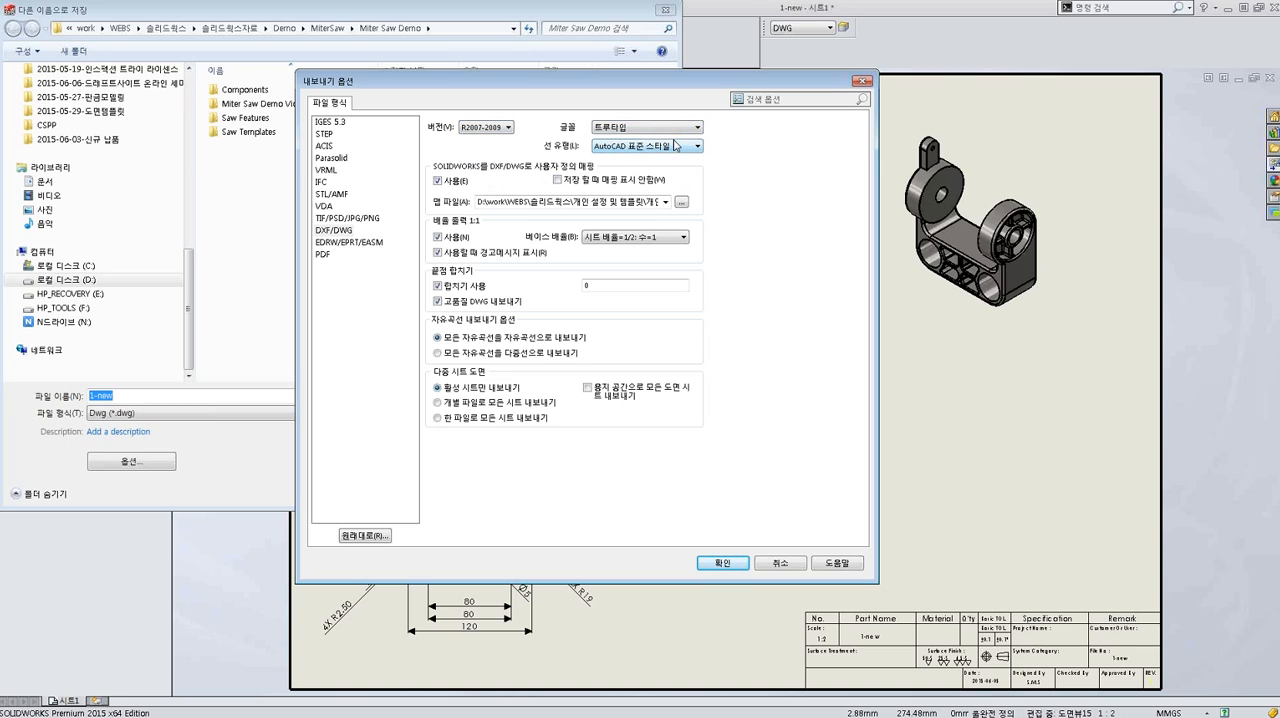
click(679, 149)
click(675, 167)
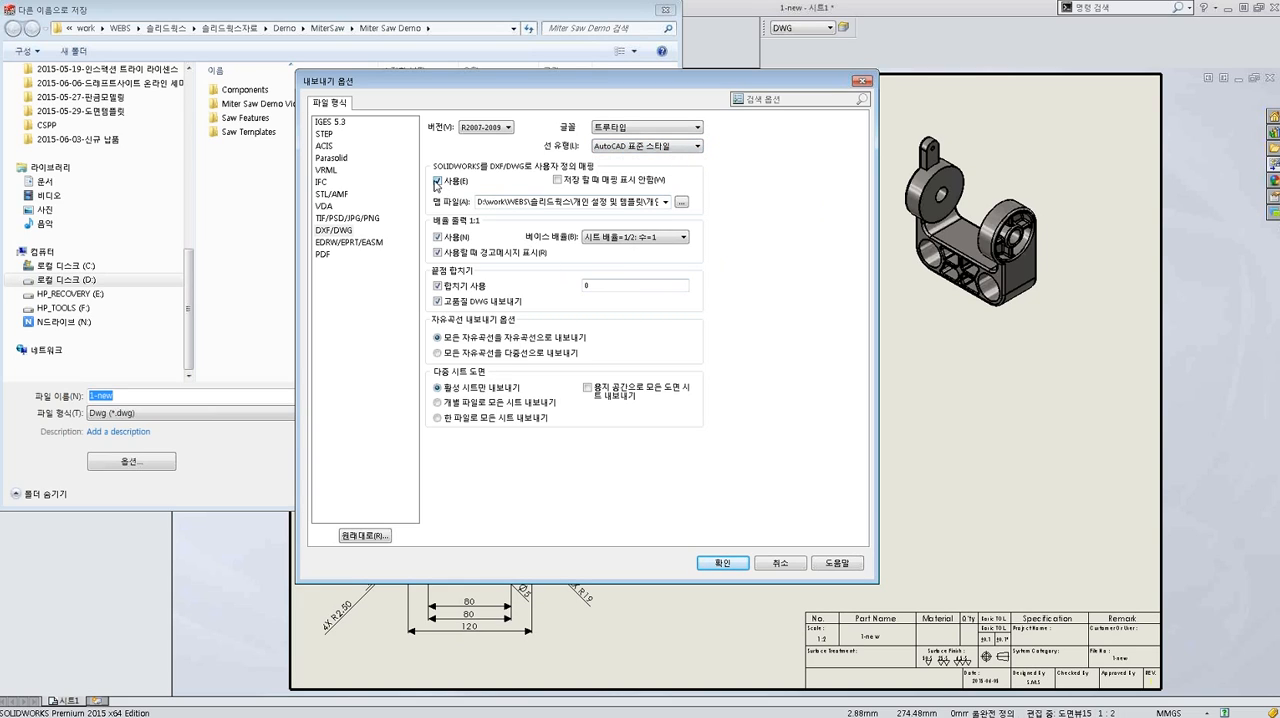
click(722, 563)
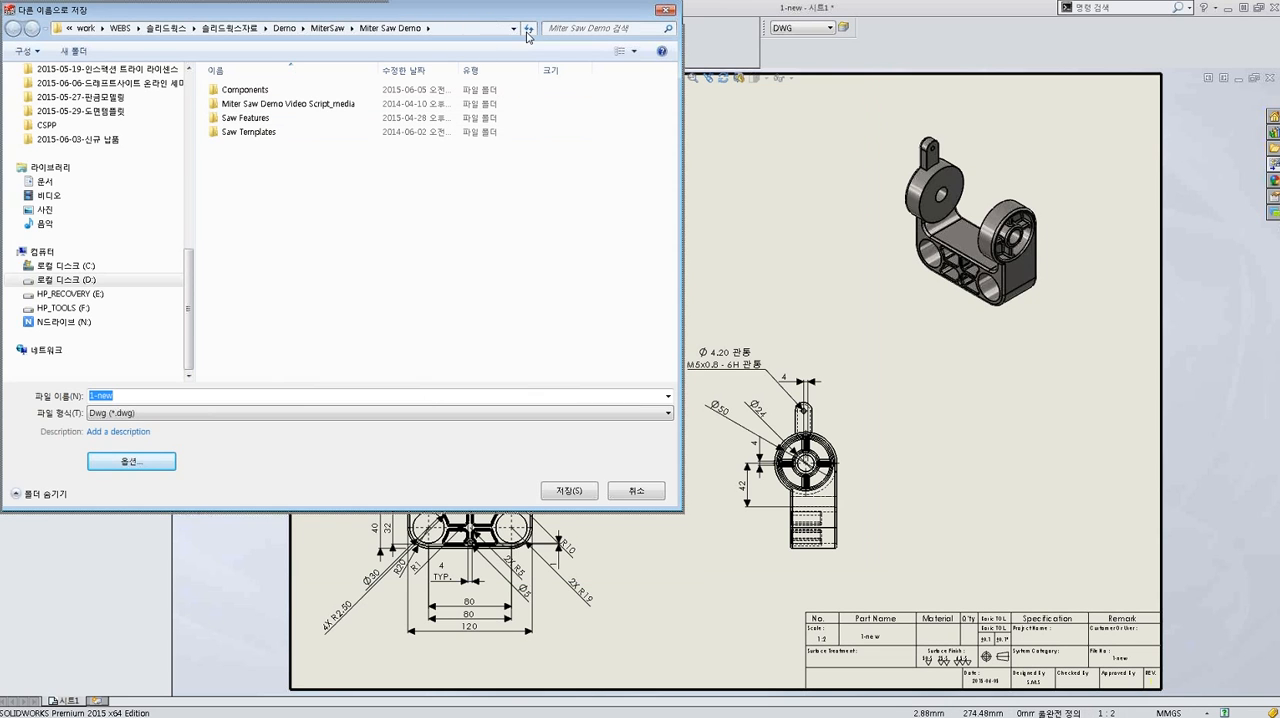
Save the DWG copy to the desktop under the file name 1-new-1.
drag(218, 10, 365, 44)
click(336, 117)
click(336, 117)
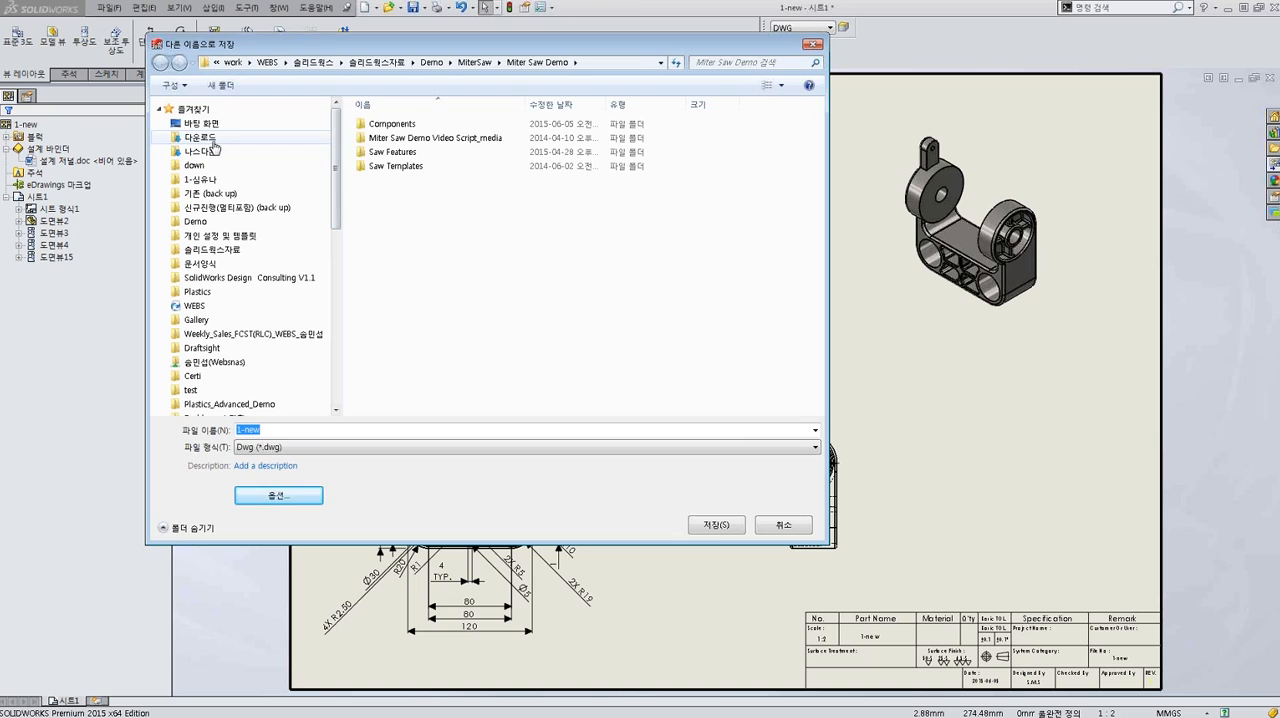
click(201, 123)
click(288, 432)
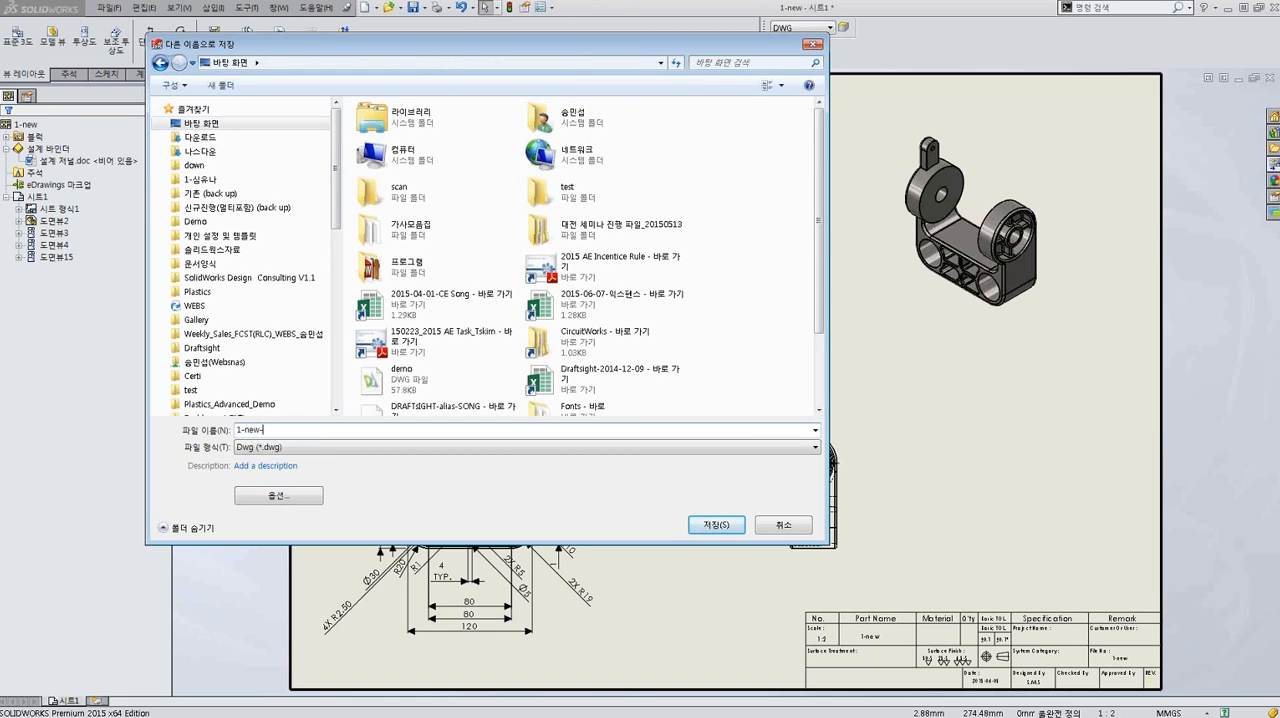
click(706, 530)
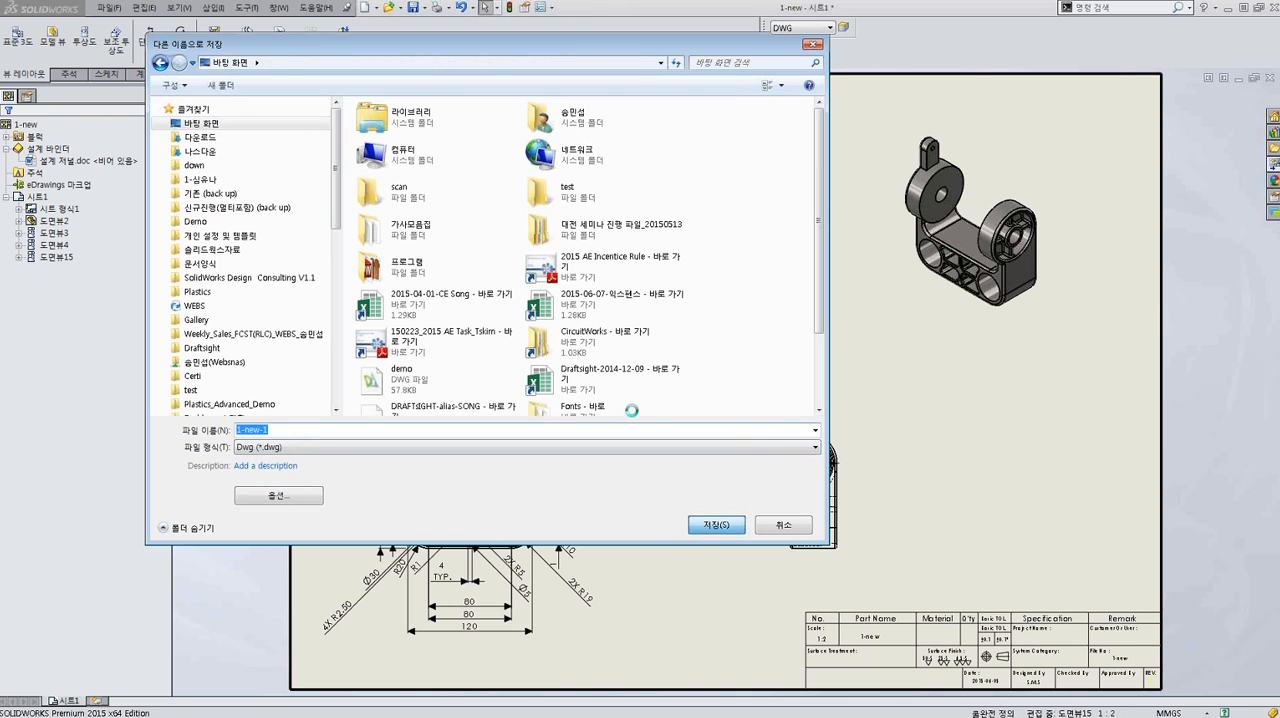
Review the layer, element and color assignments in the SolidWorks-to-DXF/DWG mapping and accept them to complete the export.
drag(625, 245, 561, 118)
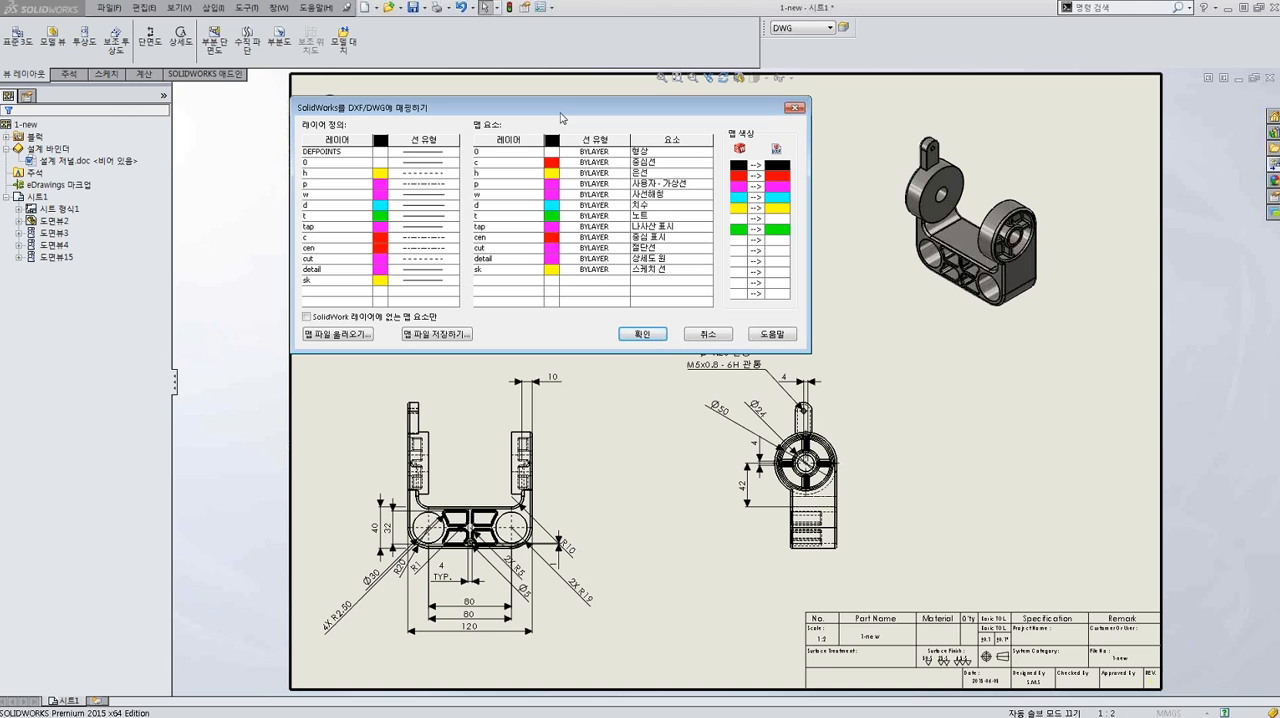
click(678, 155)
click(654, 166)
click(654, 164)
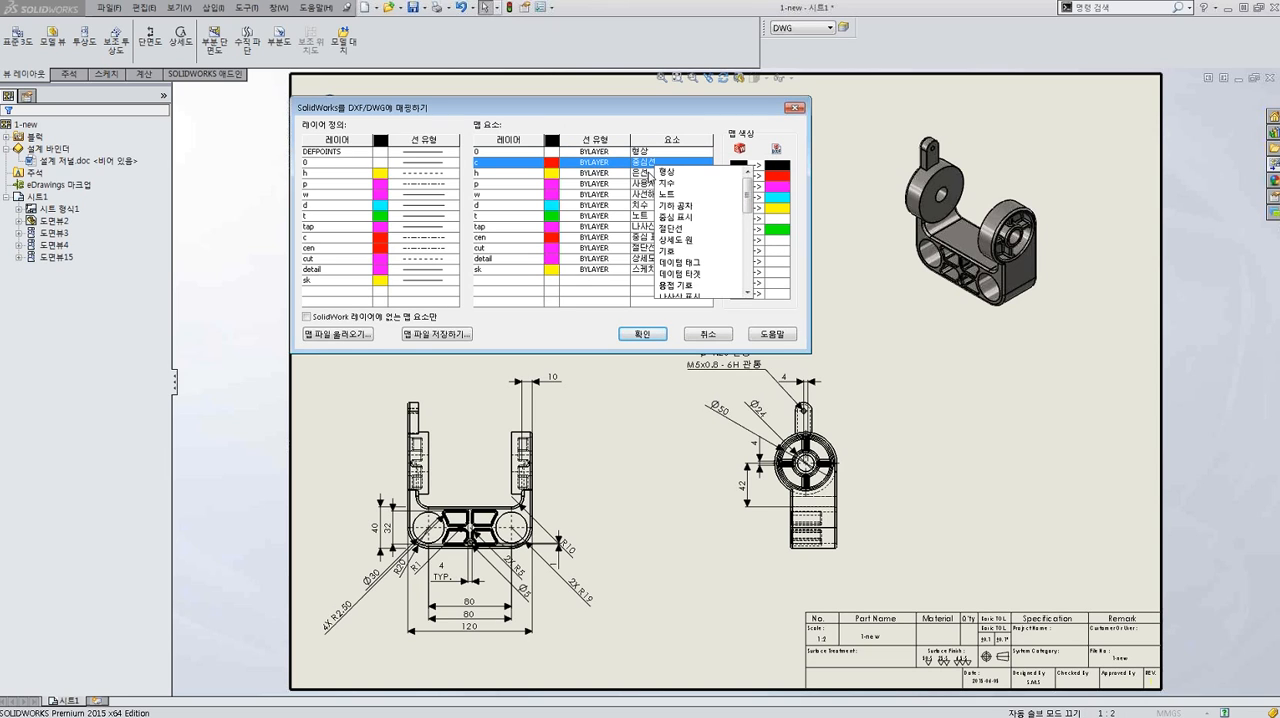
click(645, 175)
click(773, 134)
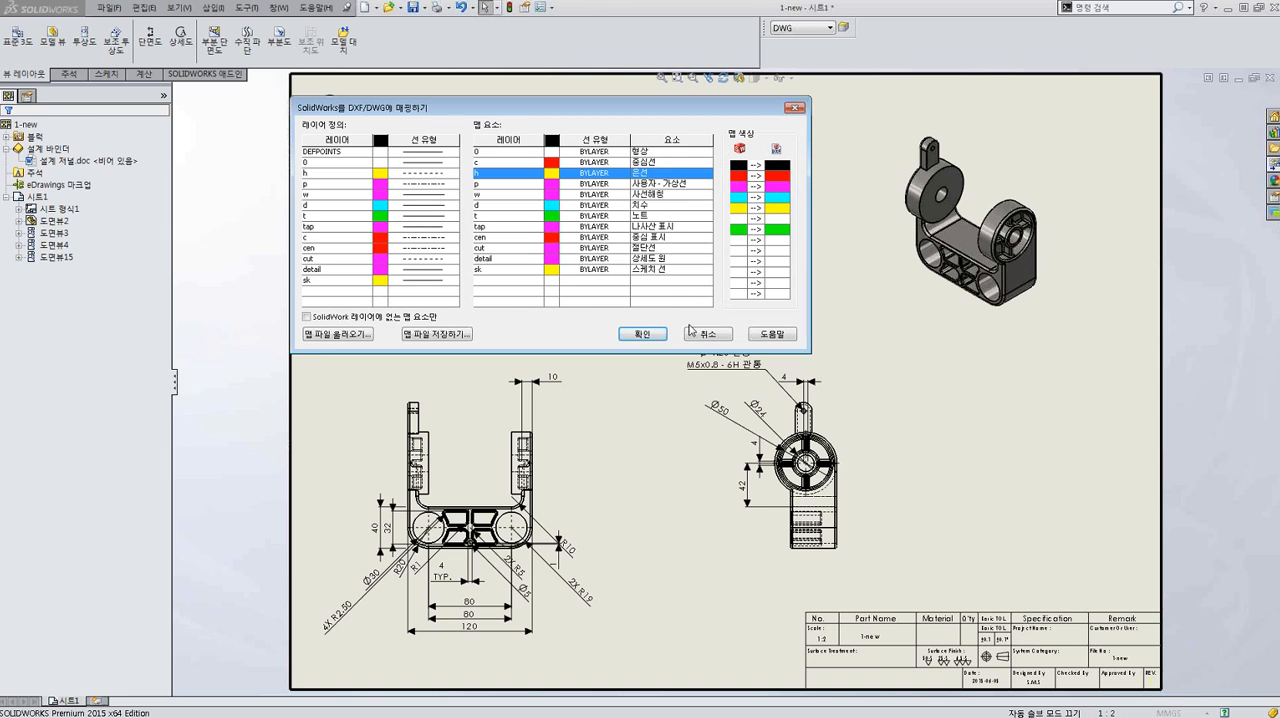
drag(657, 113, 695, 115)
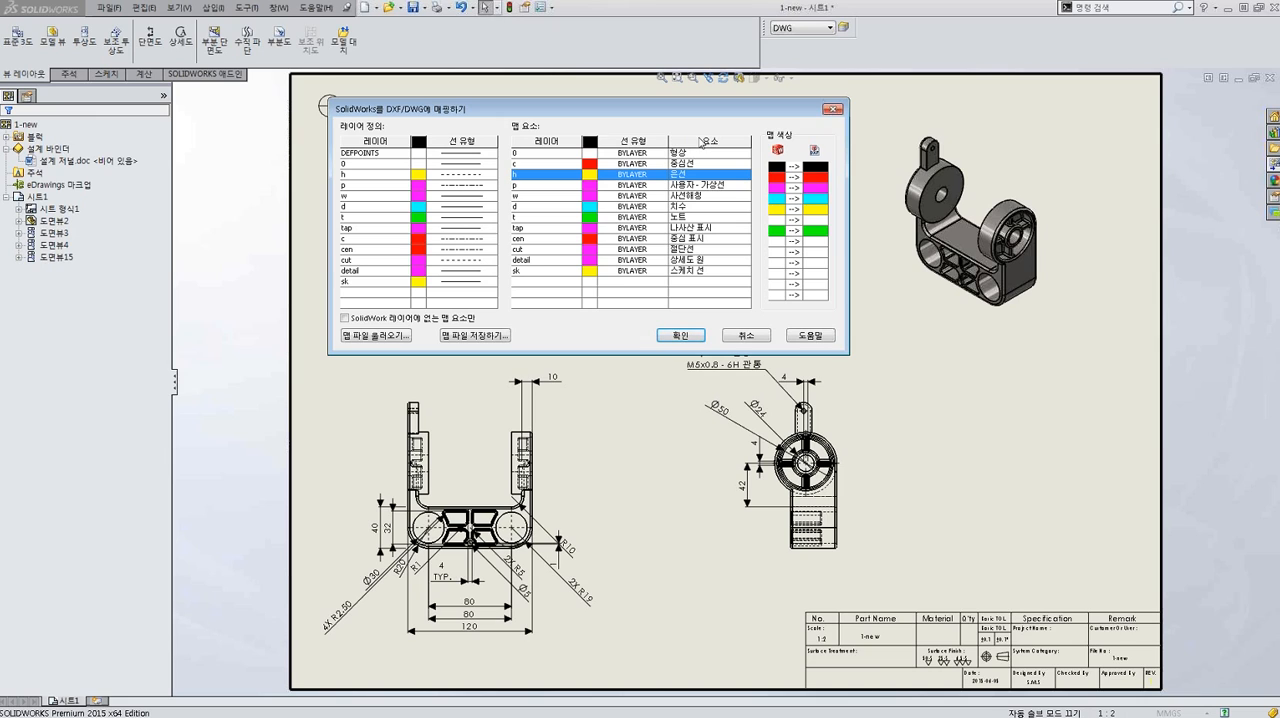
click(681, 335)
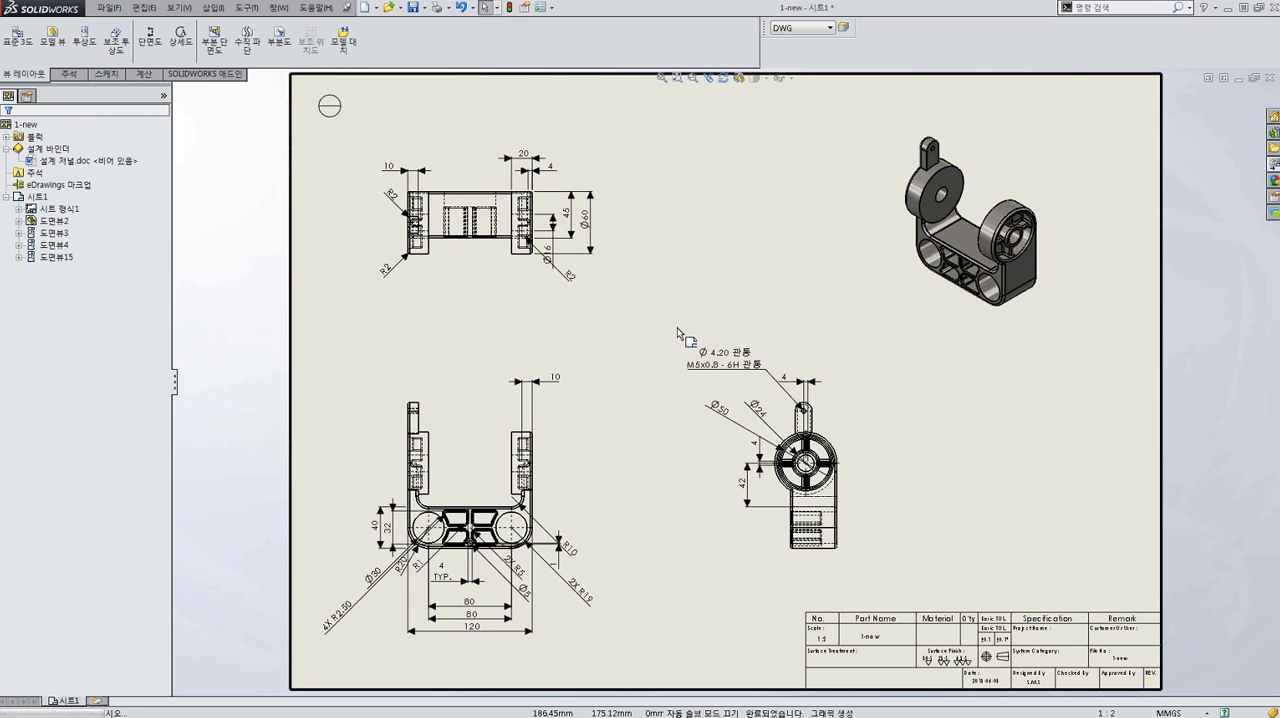
Switch to DraftSight and close the NONAME_0.dwg drawing without saving its changes.
click(1230, 7)
click(1274, 19)
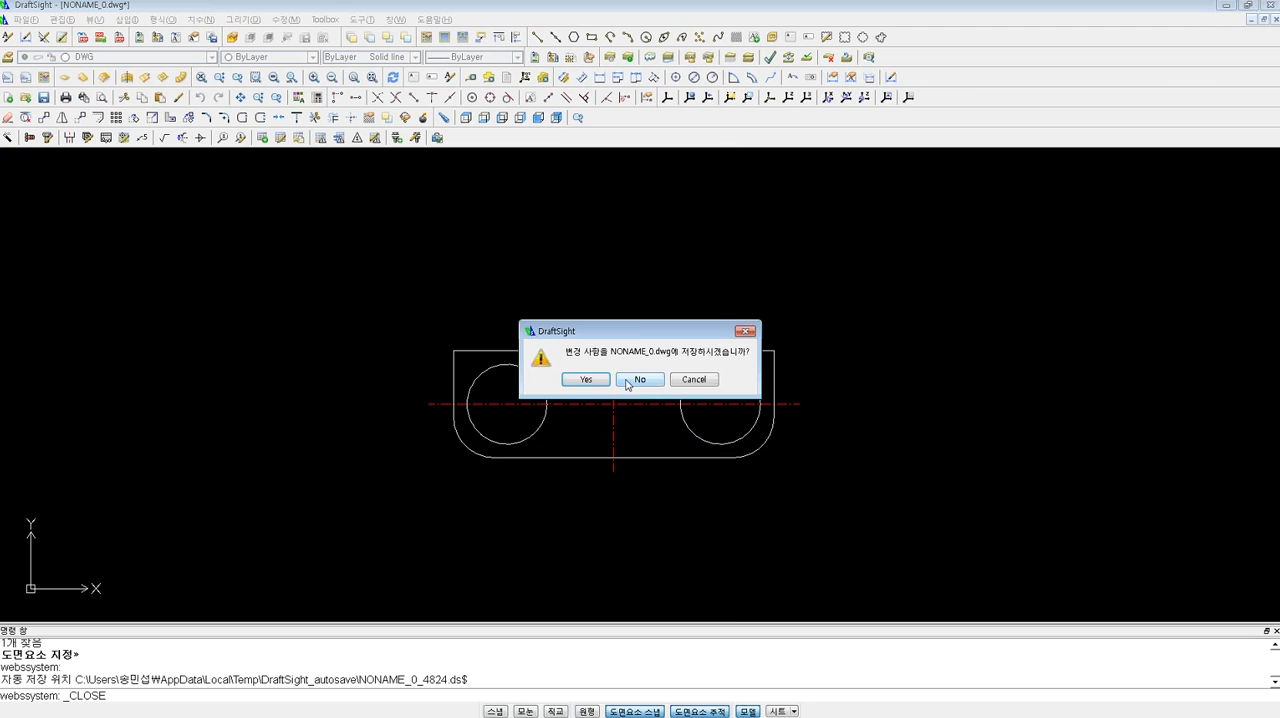
drag(558, 48, 560, 51)
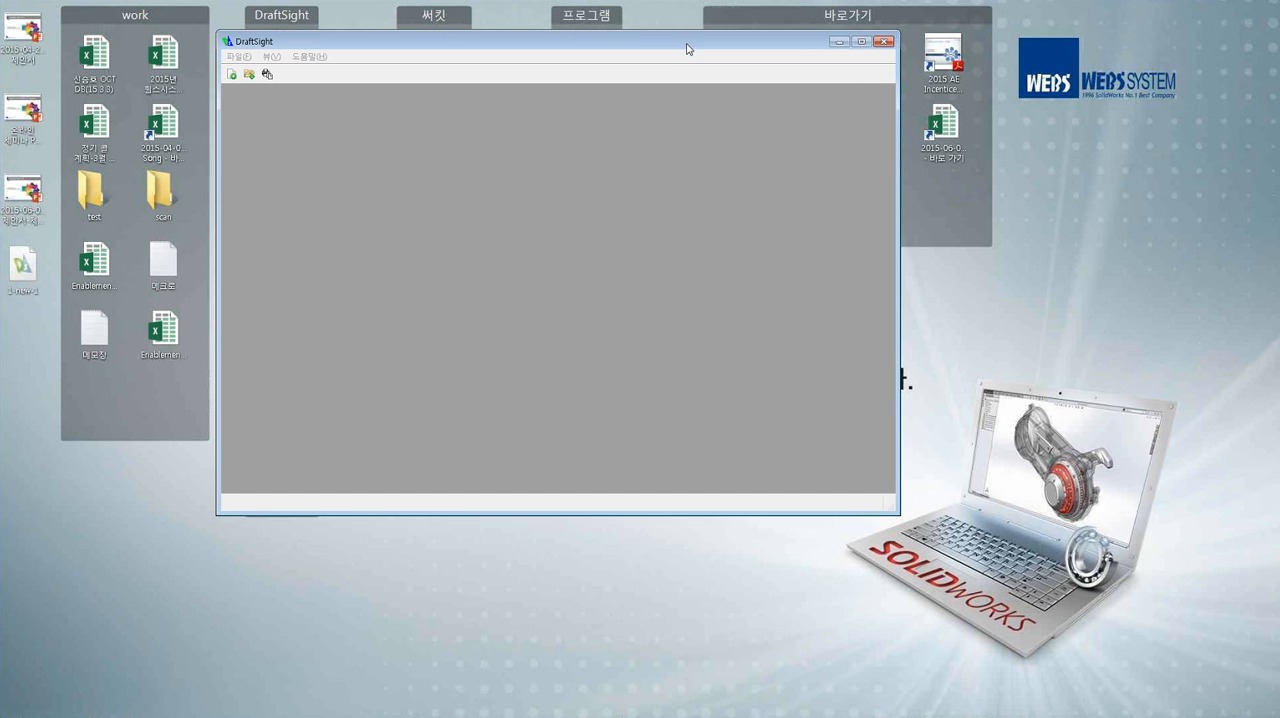
Open the exported 1-new-1 DWG from the desktop in DraftSight and maximize the program window.
drag(303, 241, 189, 224)
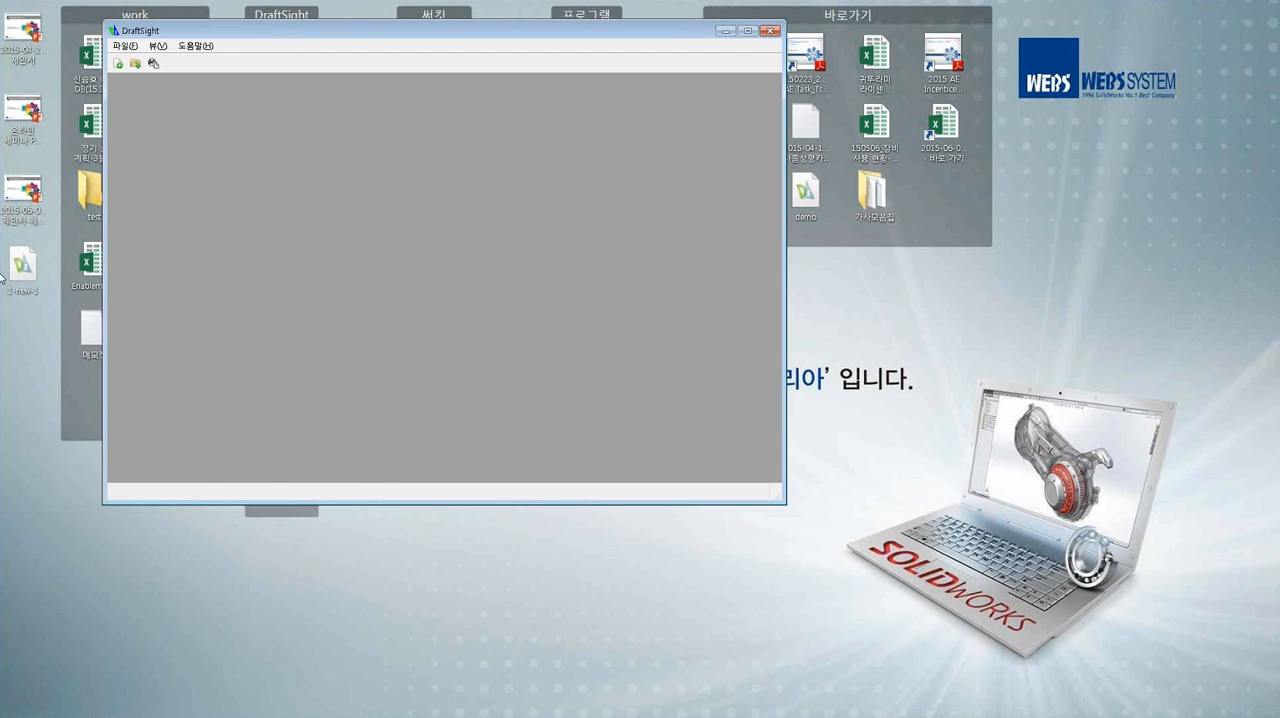
drag(328, 36, 382, 71)
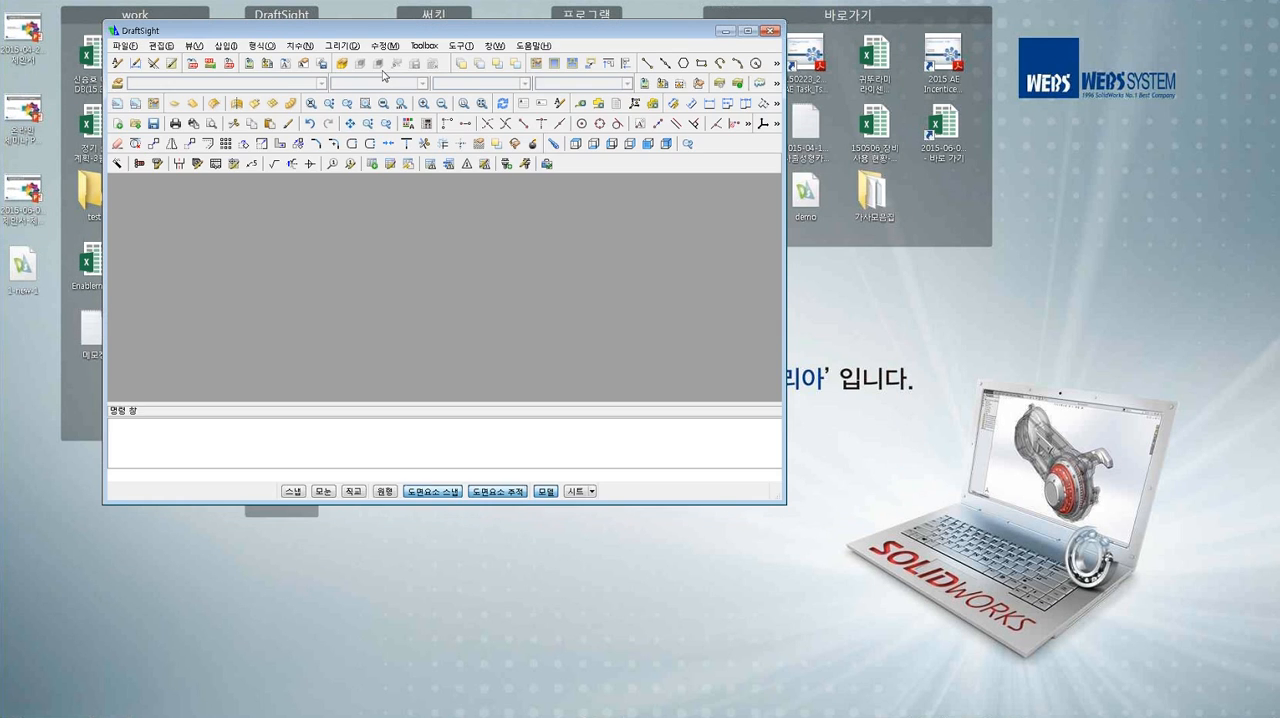
double_click(419, 29)
click(506, 340)
Examine the exported drawing's views, dimensions, title block and layer colors, from close-ups of the top view to the whole sheet.
scroll(438, 264, up, 5)
scroll(438, 264, up, 6)
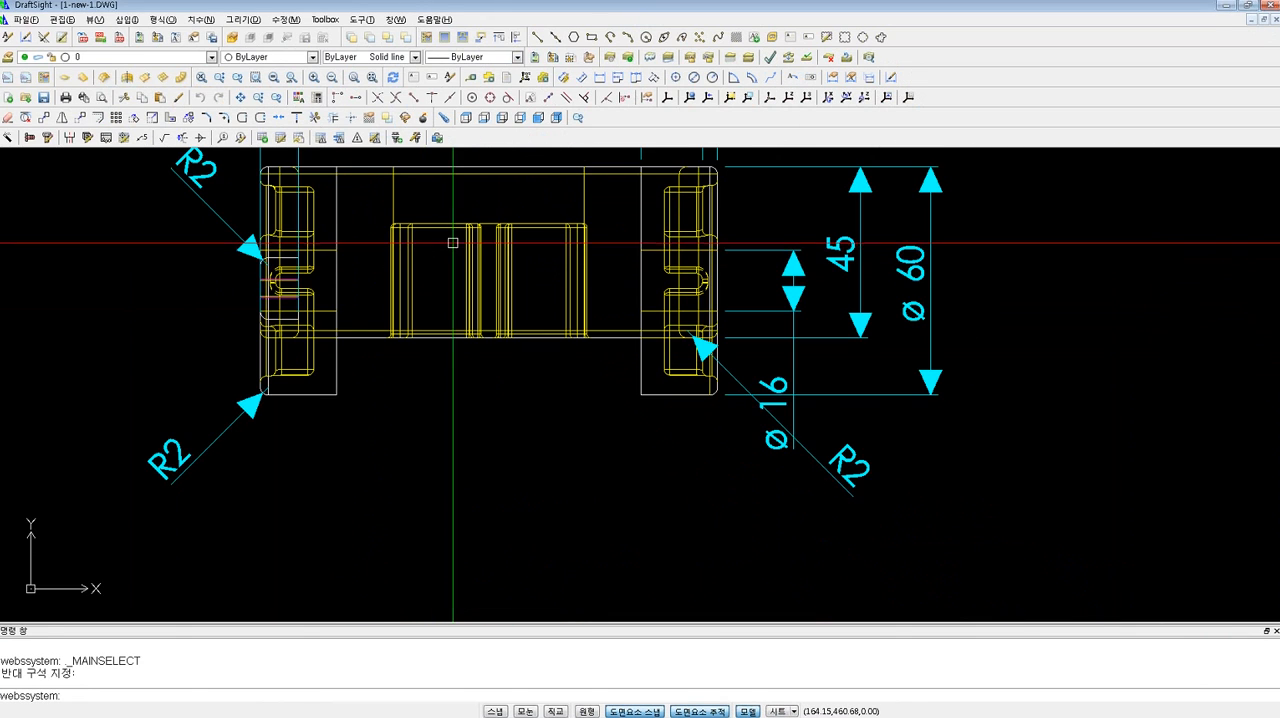
scroll(657, 291, down, 2)
scroll(677, 334, up, 4)
scroll(668, 317, down, 5)
scroll(668, 317, down, 7)
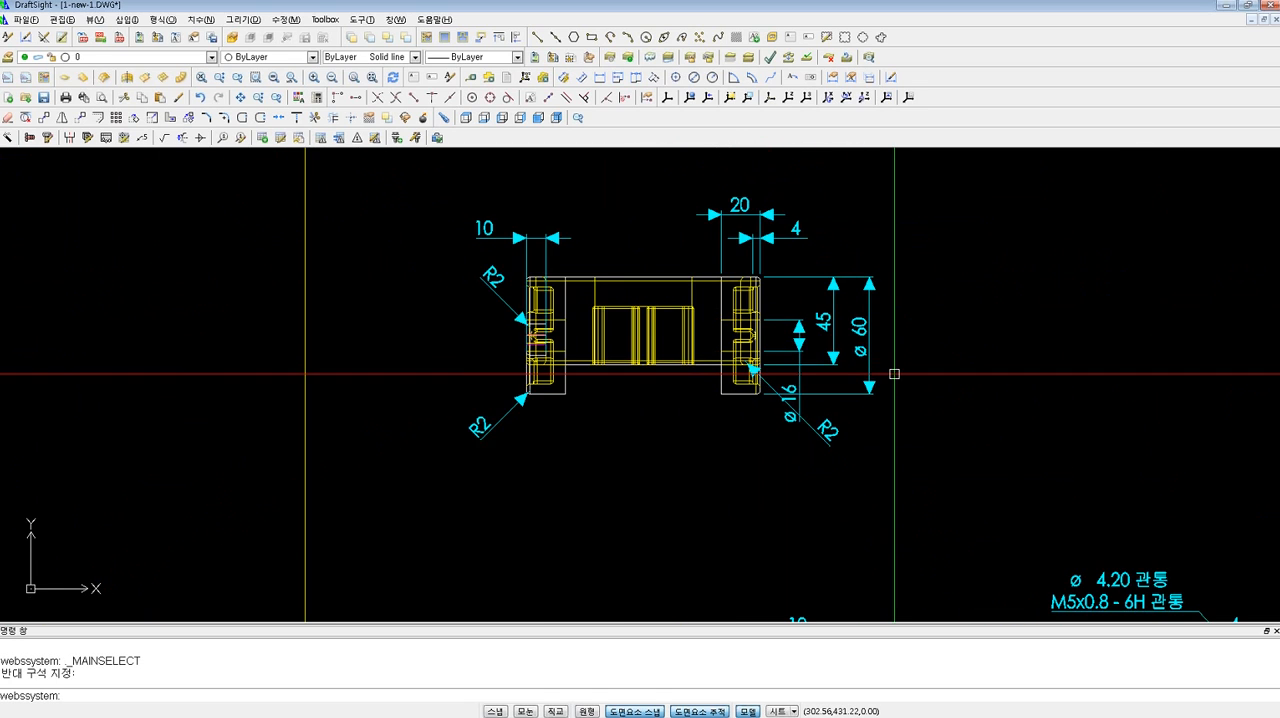
scroll(691, 324, down, 5)
scroll(794, 420, up, 3)
scroll(765, 376, up, 10)
scroll(686, 260, down, 3)
middle_drag(595, 298, 556, 307)
scroll(566, 309, up, 3)
scroll(629, 323, down, 8)
middle_drag(634, 297, 730, 494)
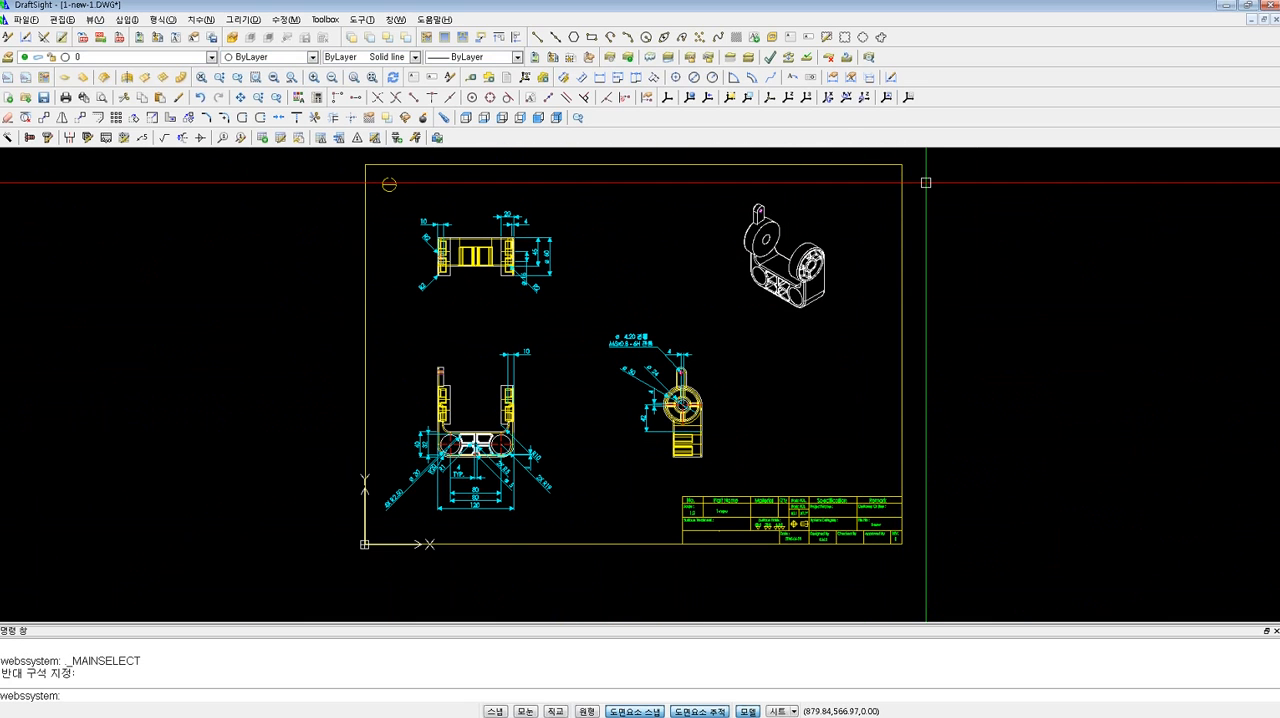
click(1001, 214)
click(977, 207)
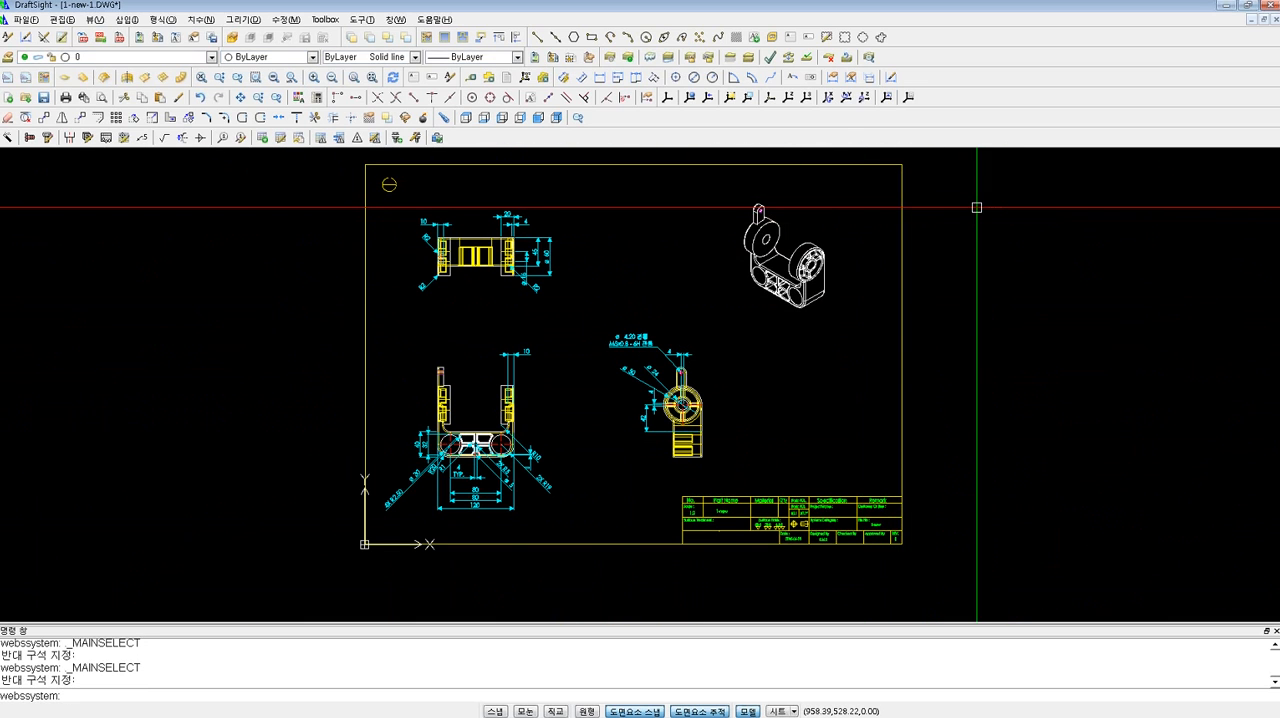
scroll(763, 302, up, 3)
middle_drag(789, 260, 778, 279)
scroll(765, 281, down, 3)
scroll(748, 283, up, 1)
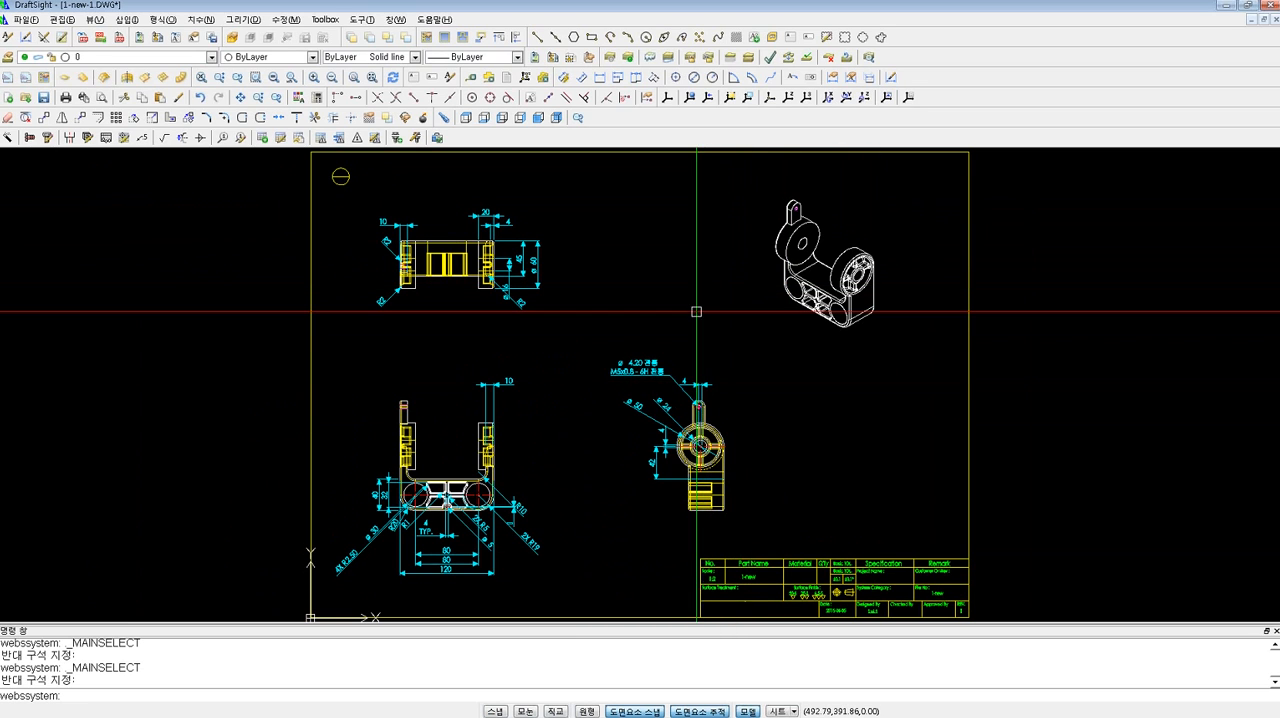
click(715, 307)
click(620, 236)
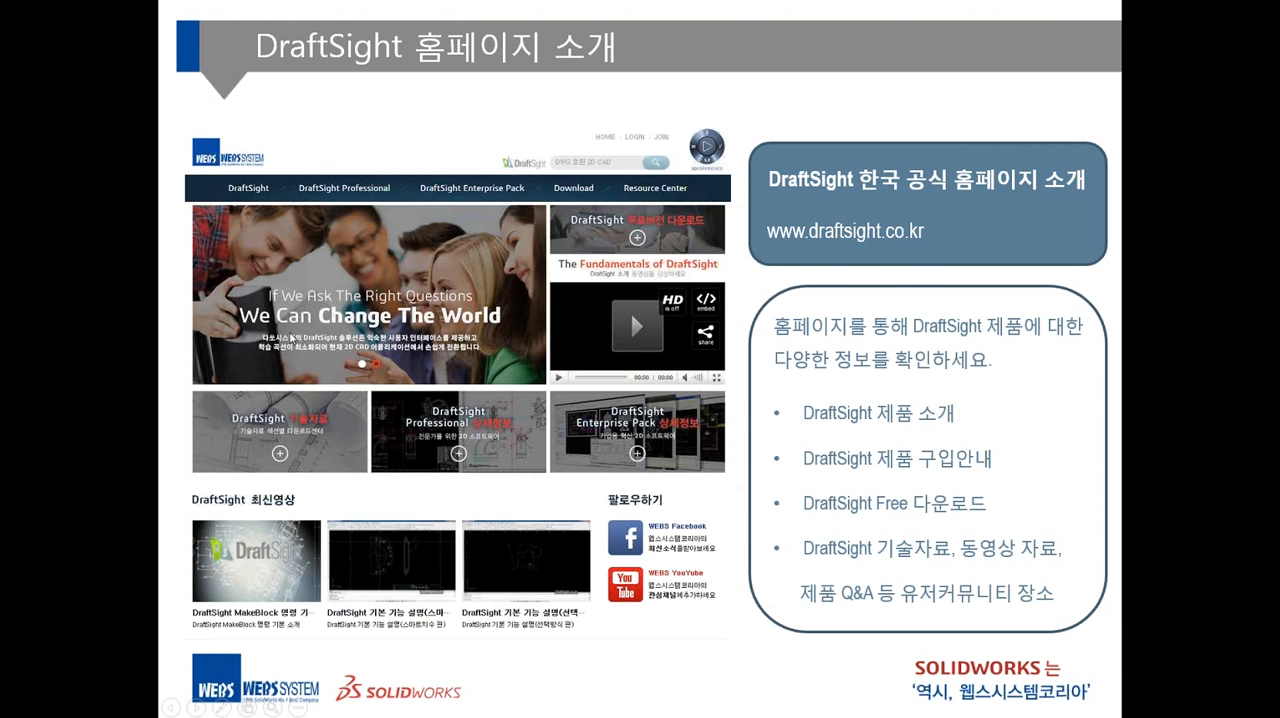
click(291, 338)
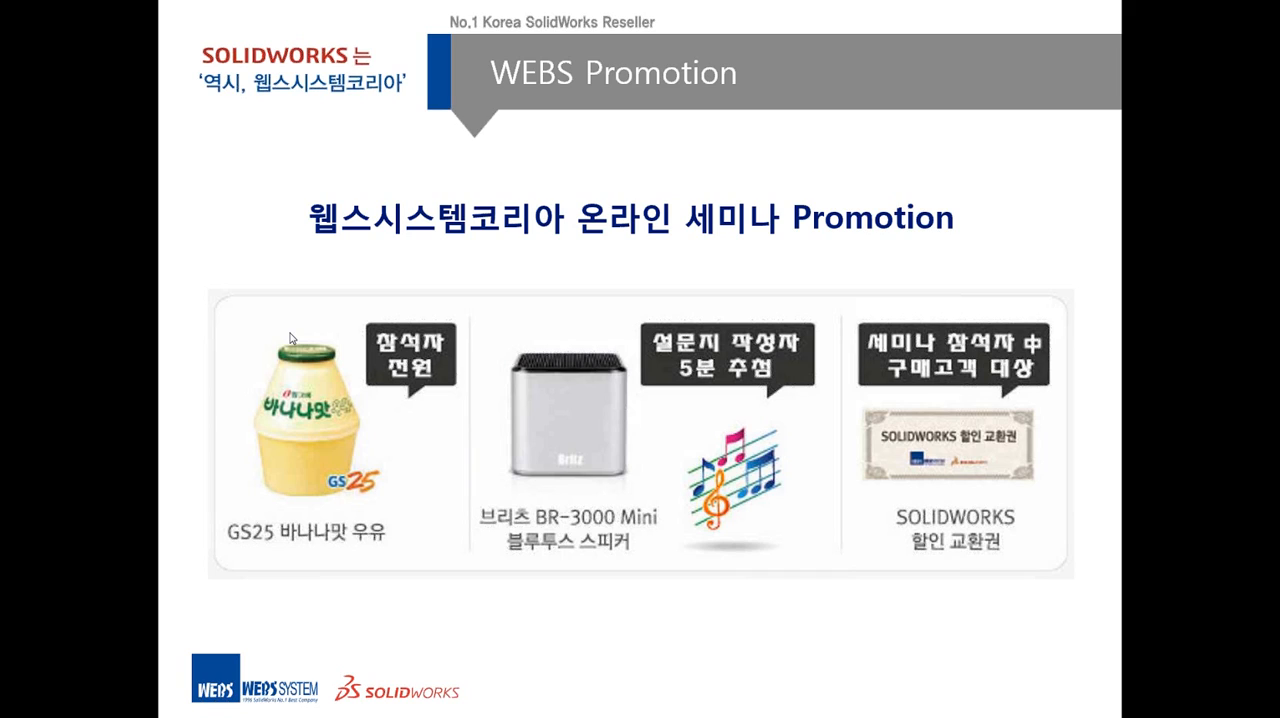